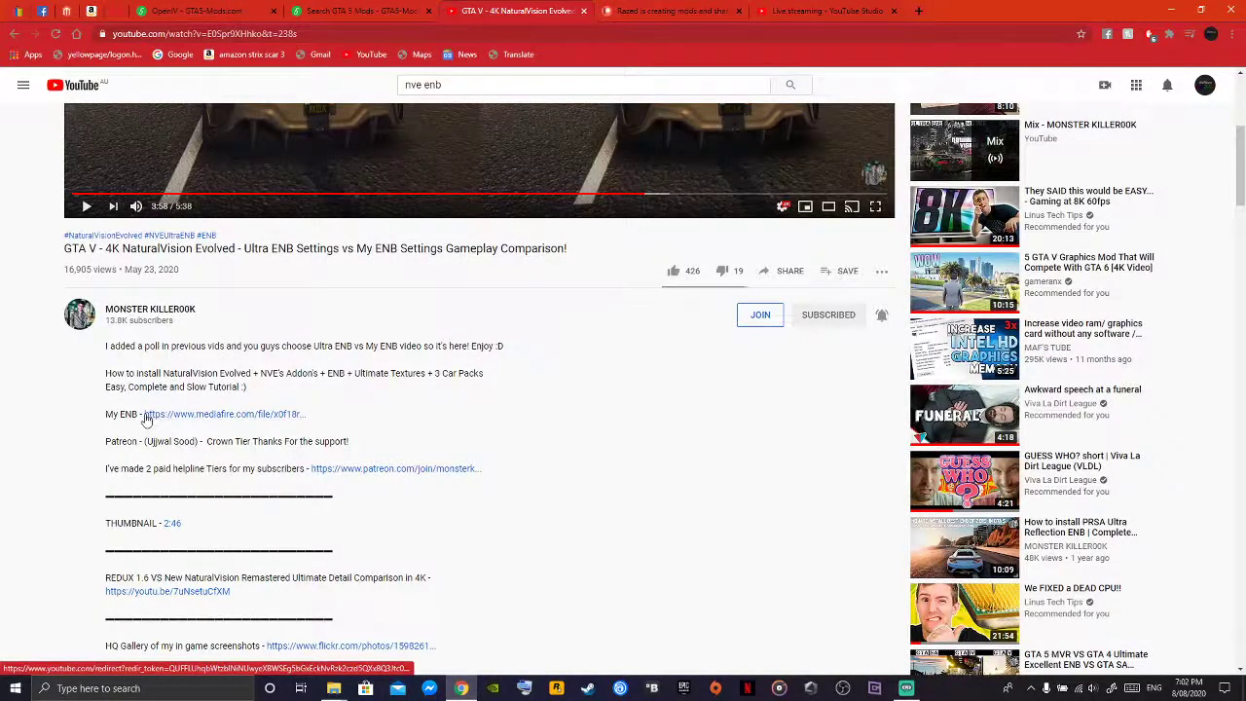
# - Open the MediaFire download page for MONSTER KILLER00K's ENB from the link in the video description
pyautogui.click(165, 420)
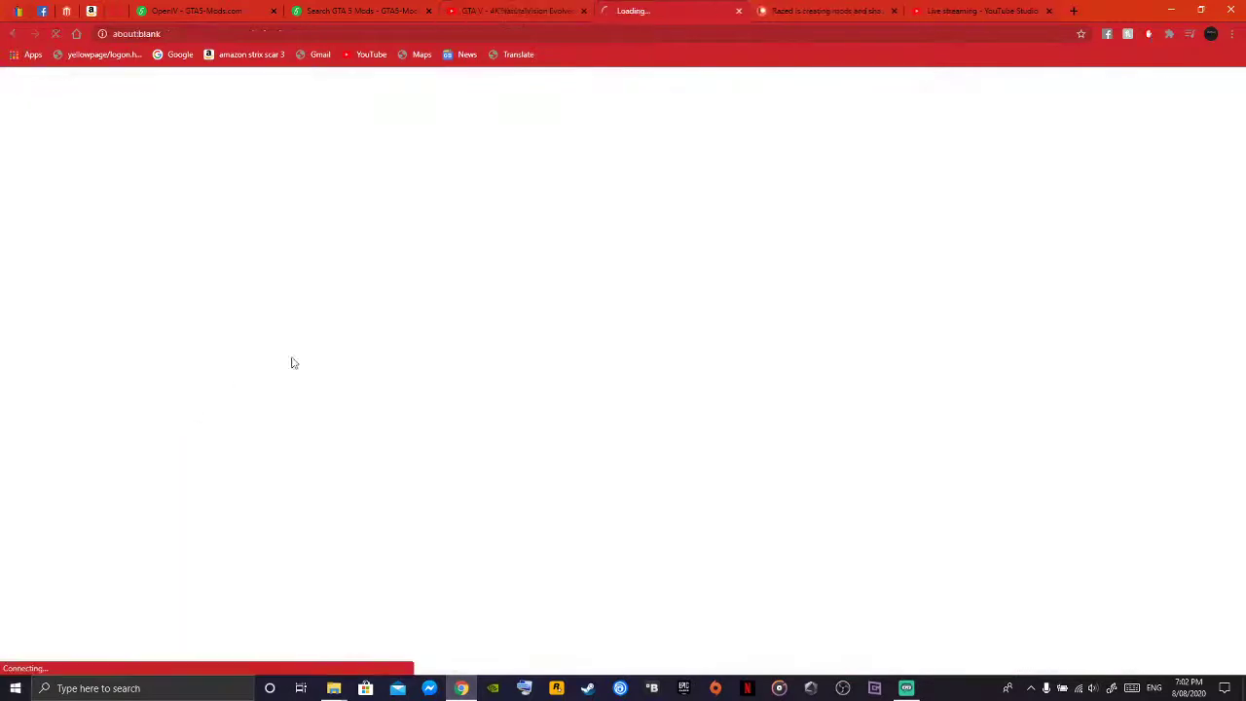
pyautogui.click(838, 179)
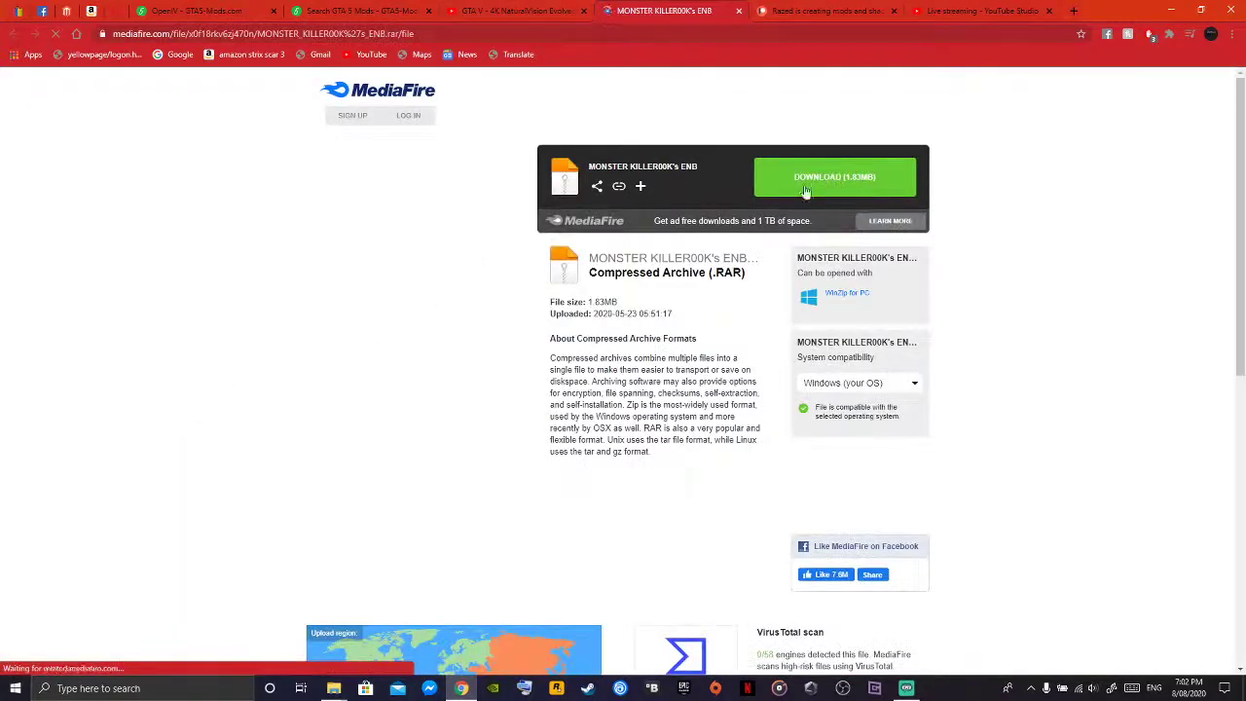
# - Look through the membership levels on the Razed Patreon page, from Bronze to Platinum
pyautogui.click(814, 10)
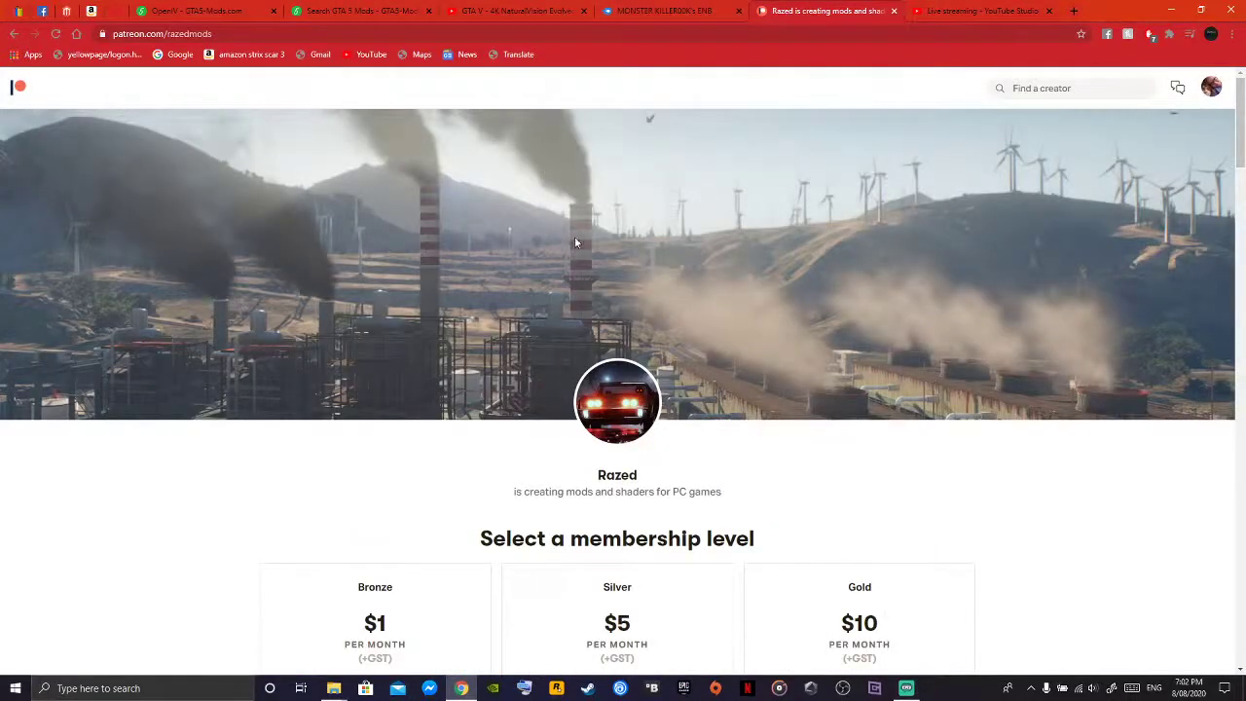
pyautogui.scroll(-1, 503, 313)
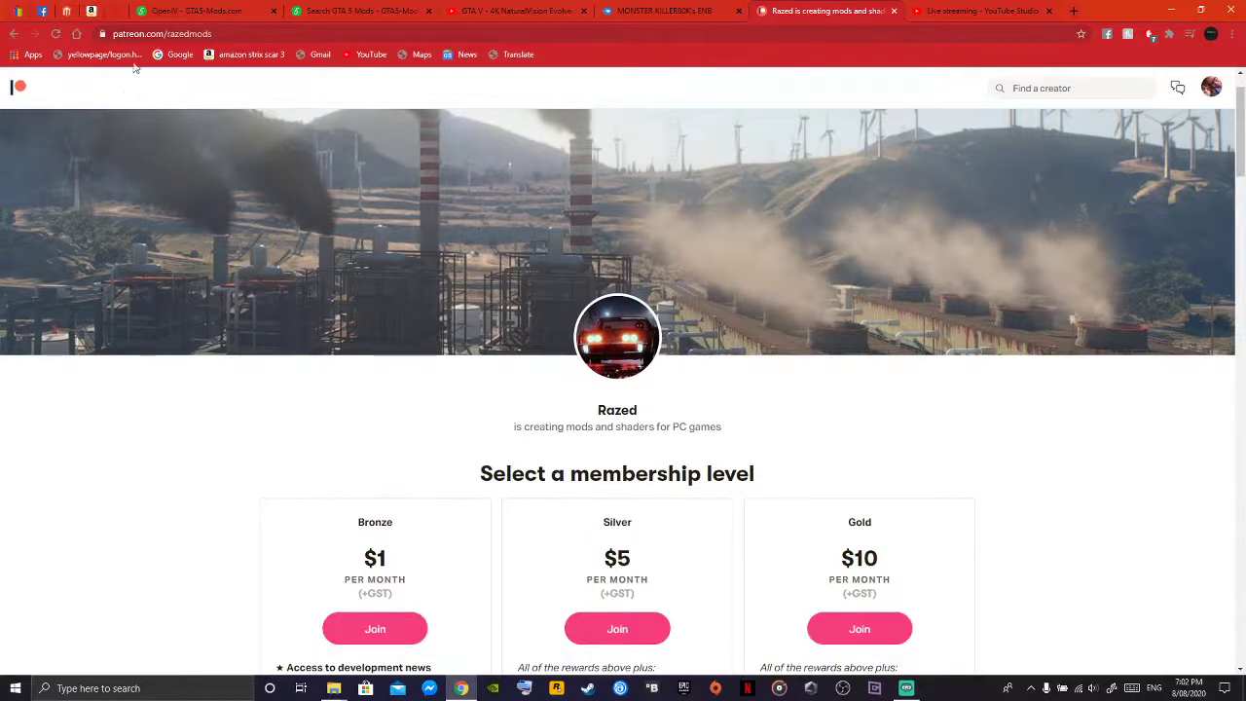
pyautogui.scroll(-2, 571, 329)
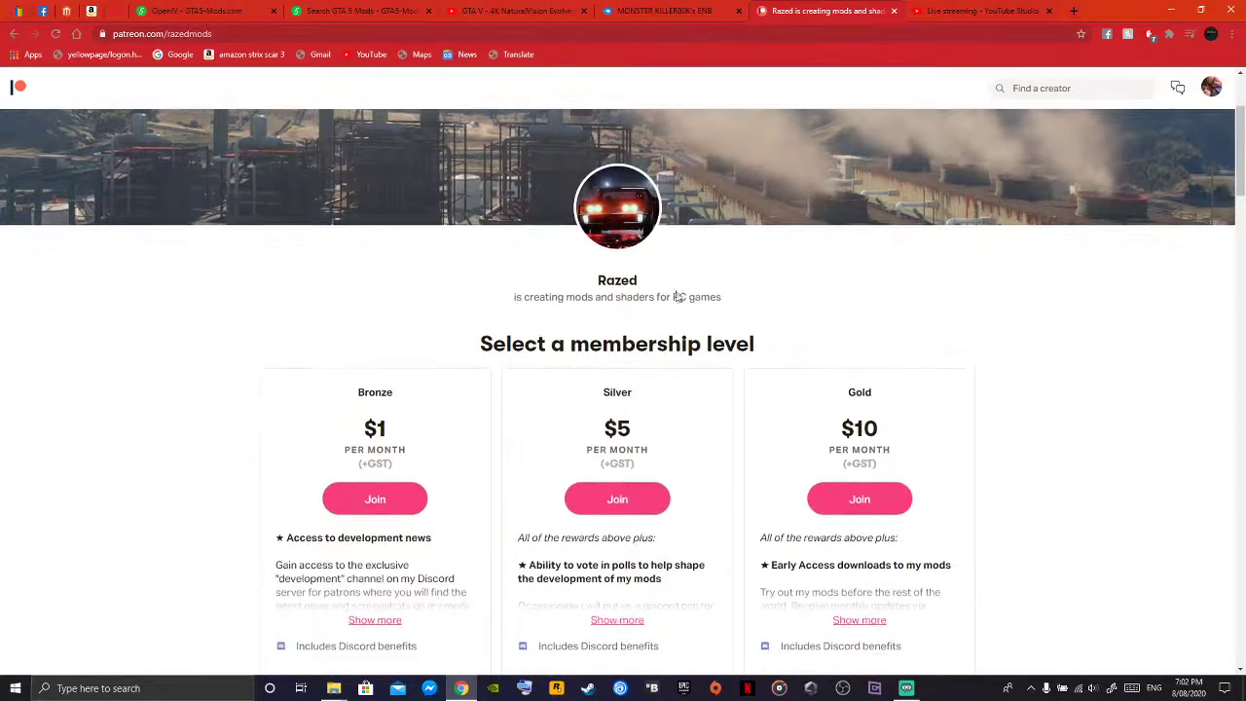
pyautogui.scroll(-4, 821, 325)
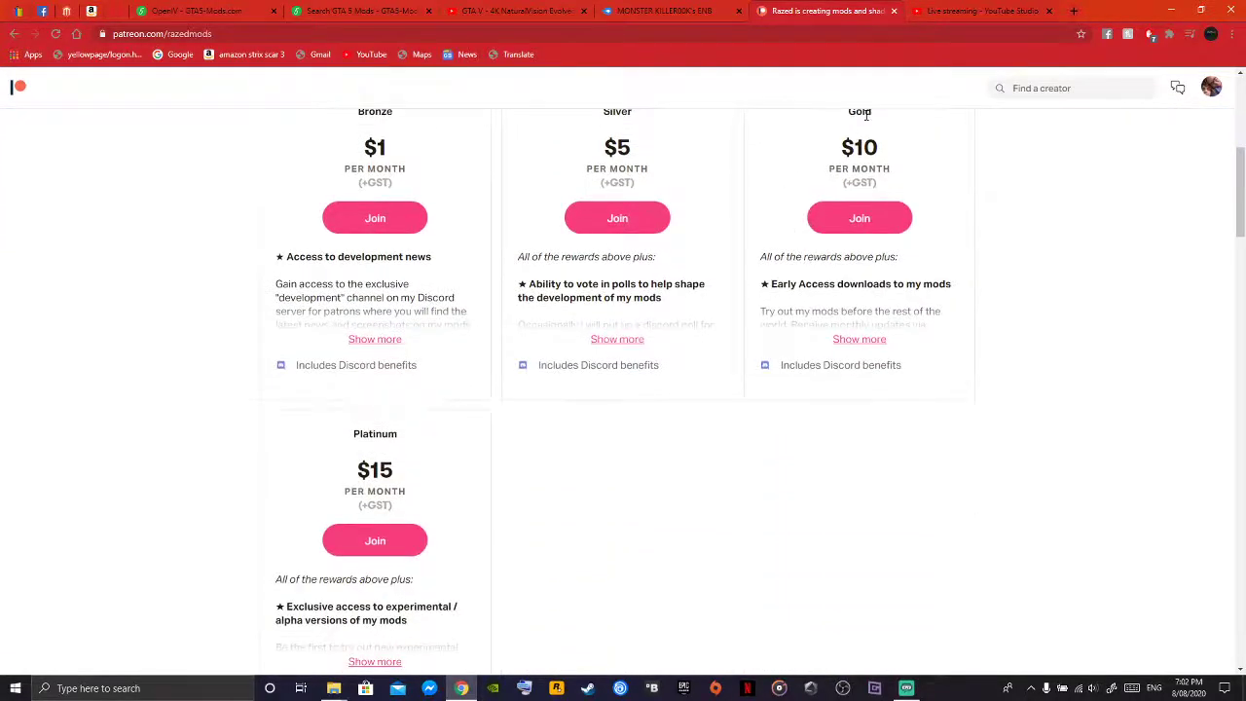
pyautogui.scroll(-1, 424, 440)
pyautogui.scroll(2, 419, 428)
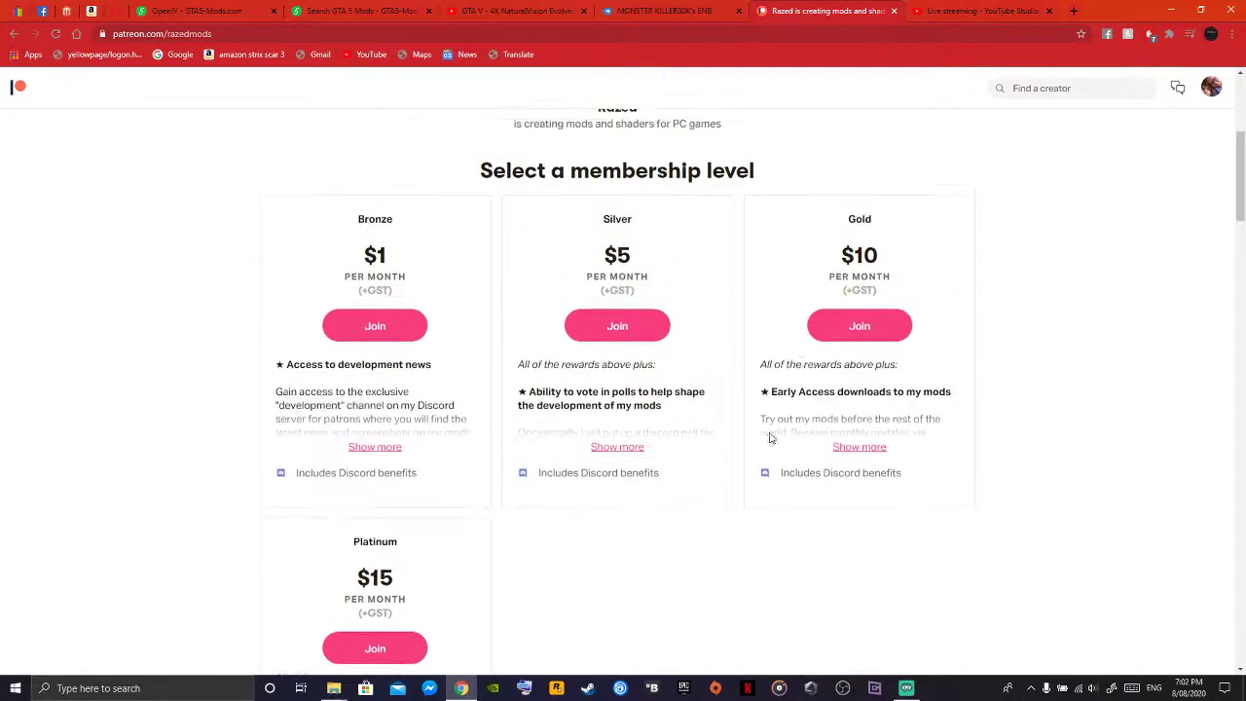
pyautogui.scroll(-6, 803, 363)
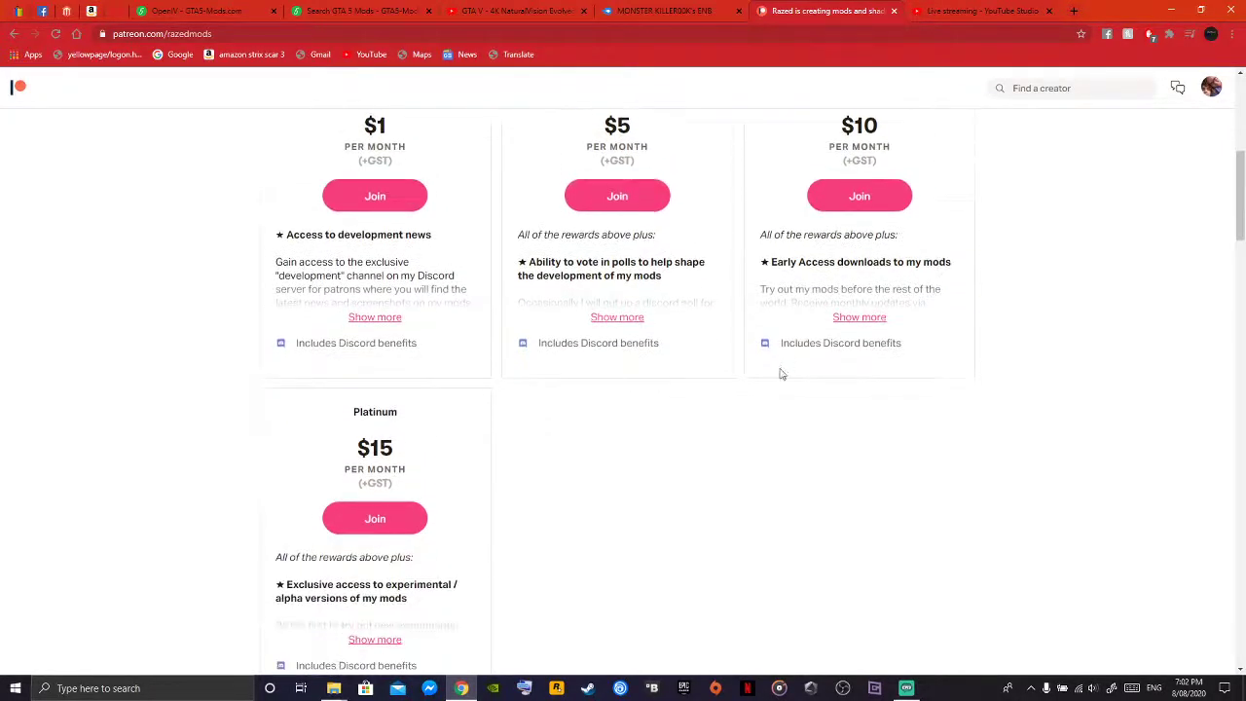
pyautogui.scroll(-3, 876, 428)
pyautogui.scroll(4, 898, 431)
pyautogui.scroll(6, 884, 436)
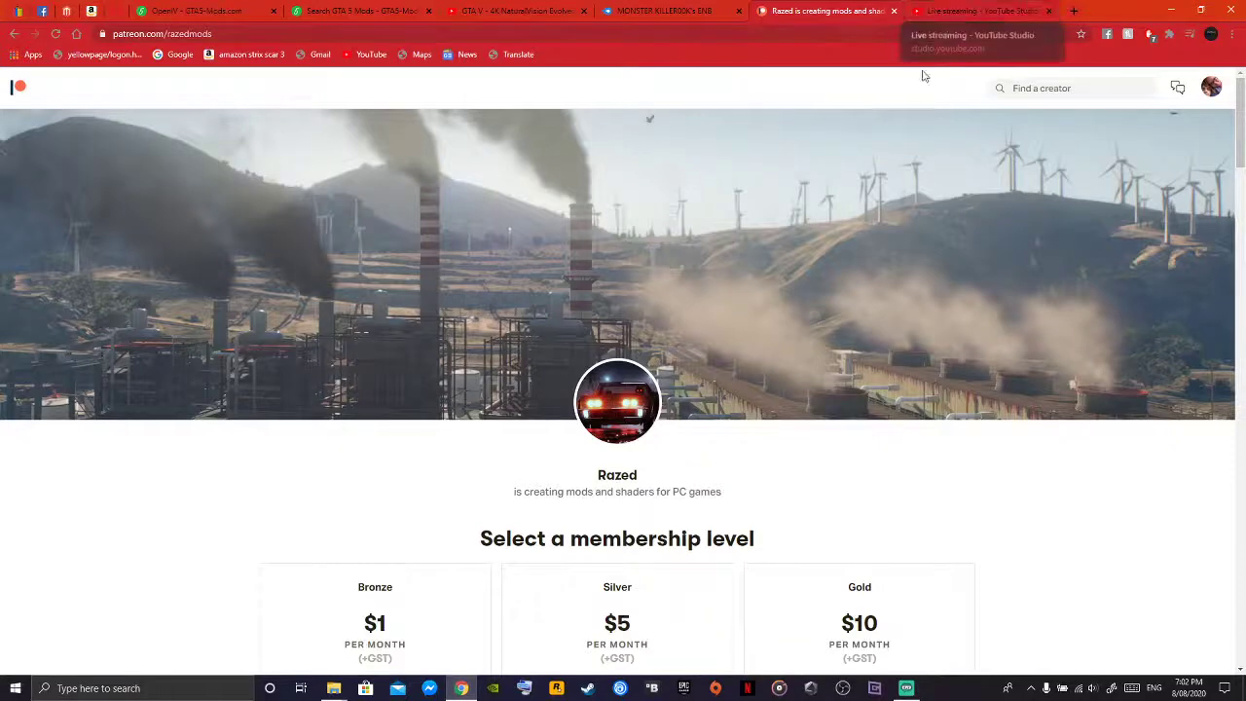
# - Switch to File Explorer and open the bin folder inside ScriptHookV_1.0.1868.4 in Downloads
pyautogui.click(1171, 9)
pyautogui.doubleClick(123, 621)
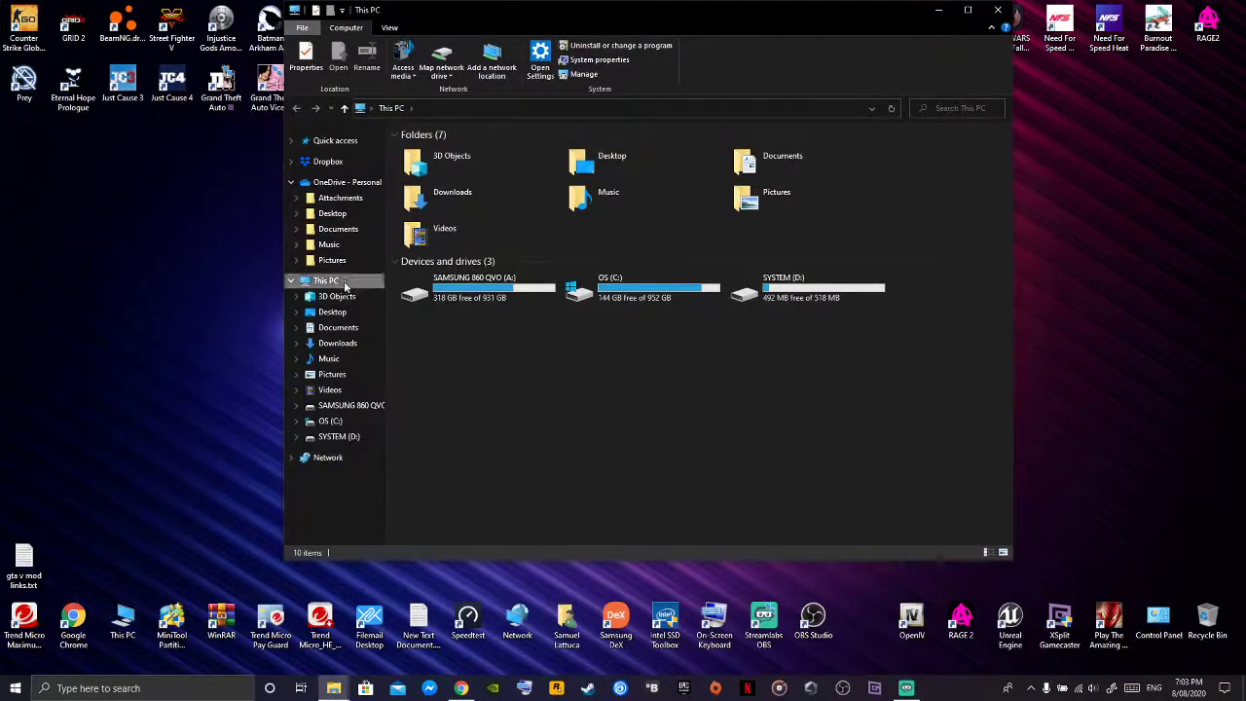
pyautogui.click(337, 343)
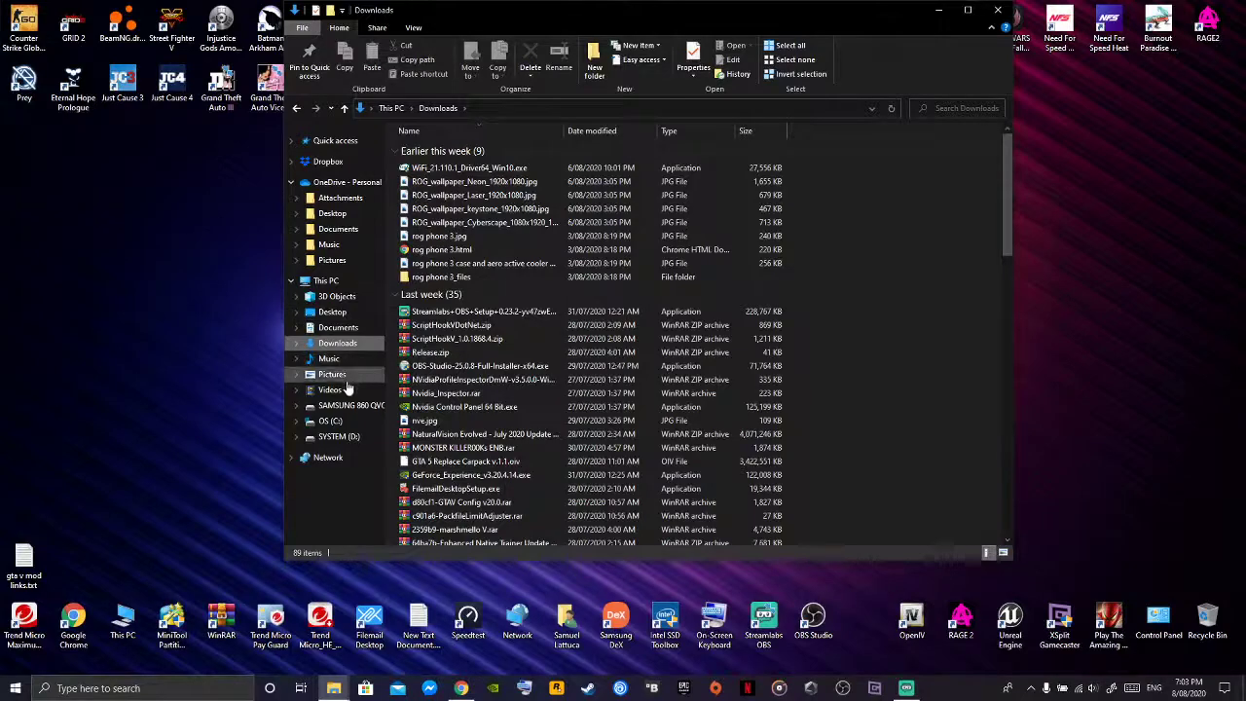
pyautogui.scroll(-3, 465, 355)
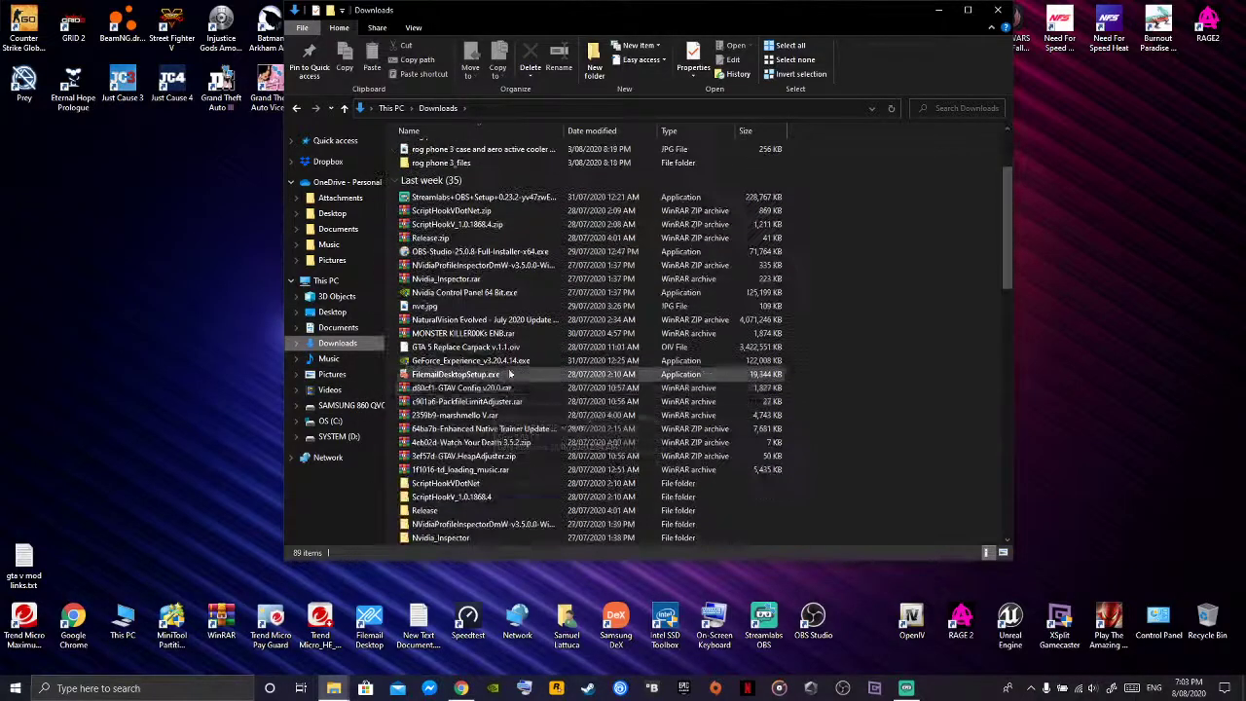
pyautogui.scroll(2, 477, 311)
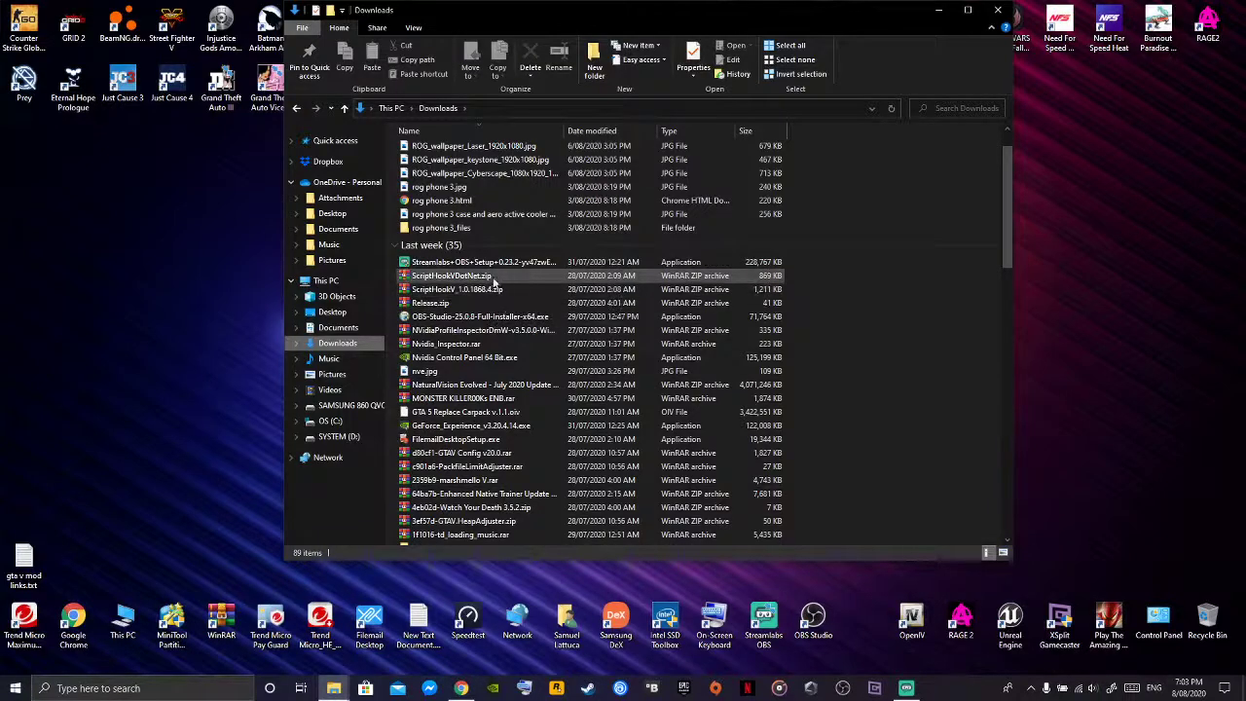
pyautogui.scroll(-8, 498, 292)
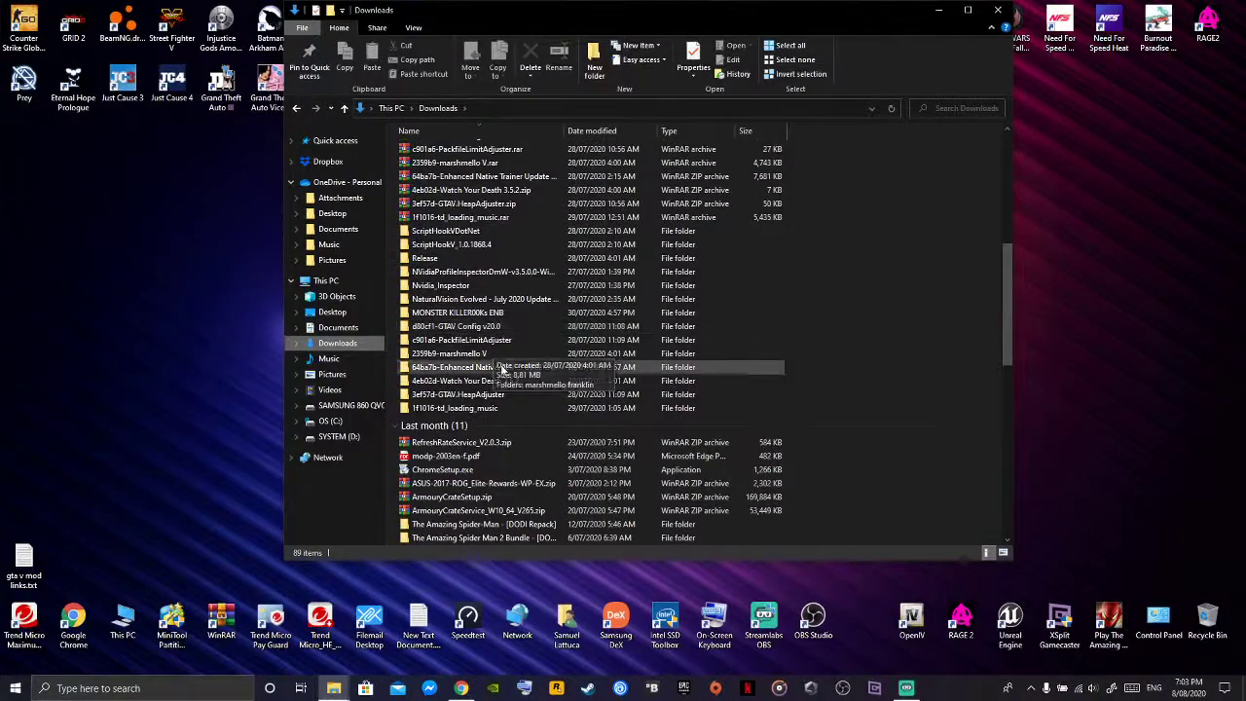
pyautogui.doubleClick(482, 244)
pyautogui.doubleClick(419, 150)
# - Copy dinput8.dll and ScriptHookV.dll from the ScriptHookV bin folder, leaving out NativeTrainer.asi
pyautogui.click(454, 152)
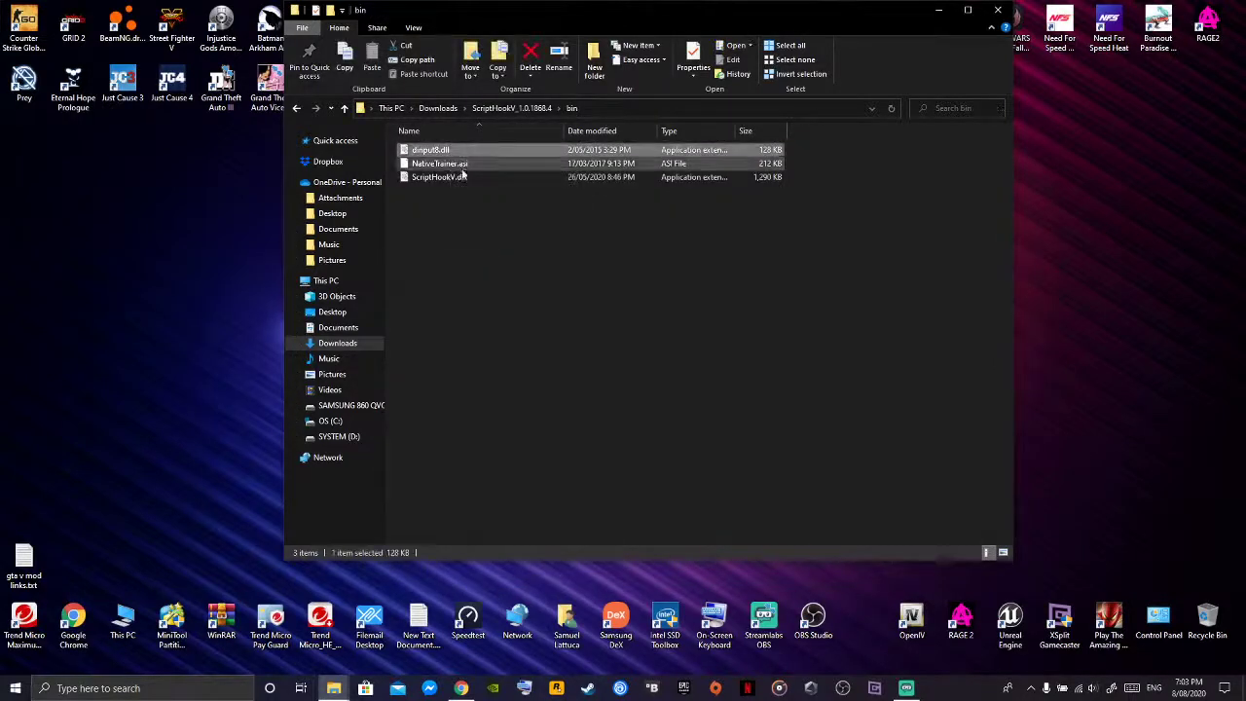
pyautogui.keyDown('ctrl'); pyautogui.click(462, 180); pyautogui.keyUp('ctrl')
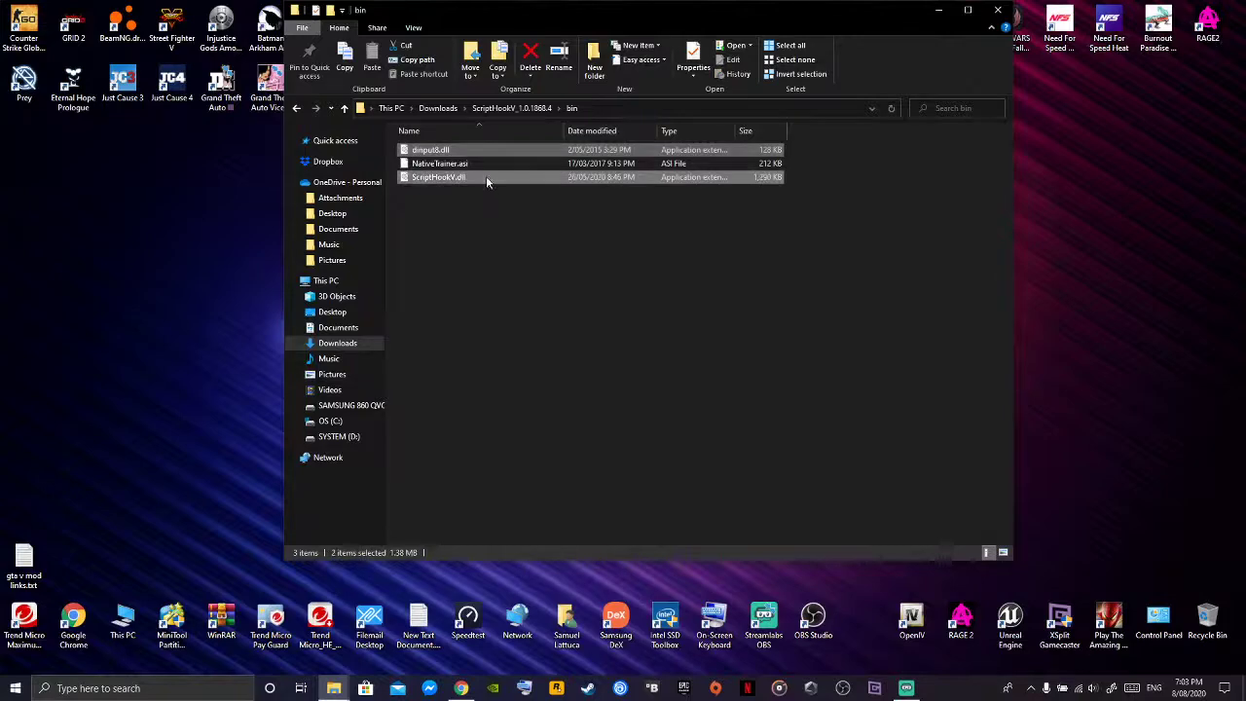
pyautogui.rightClick(486, 175)
pyautogui.click(530, 395)
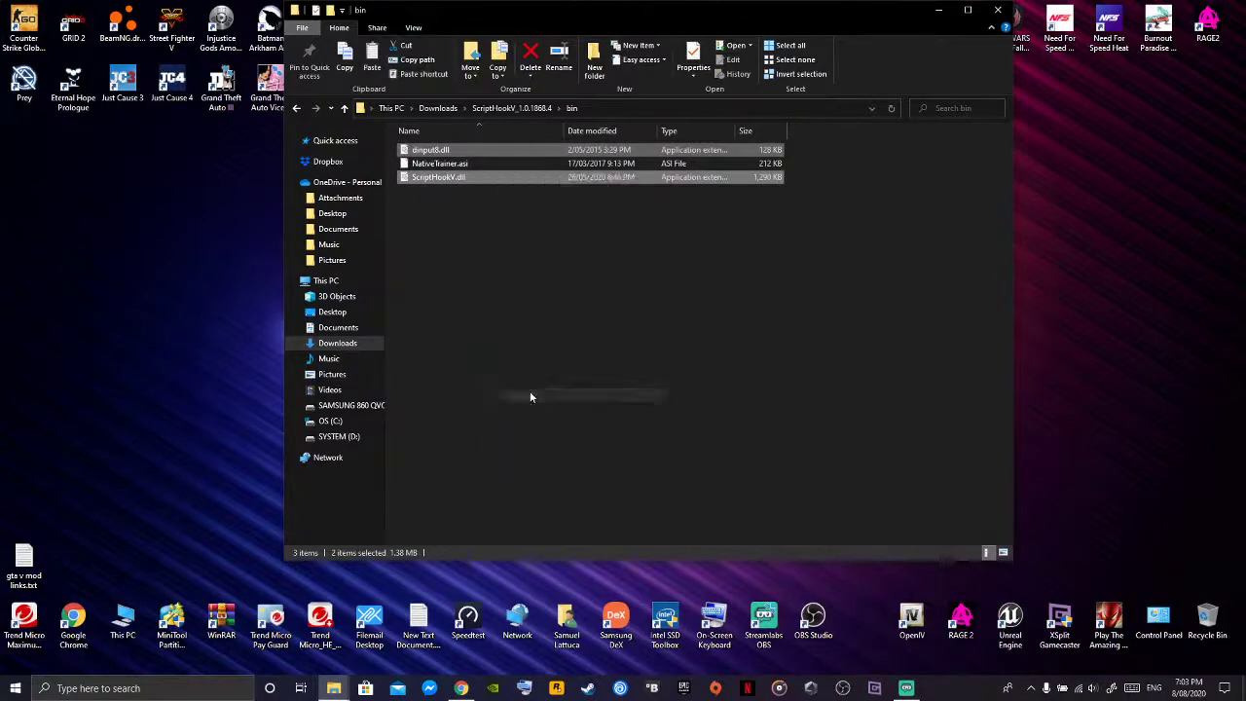
# - Delete the mods folder, dinput8.dll, openCameraV.asi, OpenIV.asi, and all ScriptHookV, ScriptHookVDotNet and timecyclemods files from the Grand Theft Auto V folder
pyautogui.moveTo(334, 688)
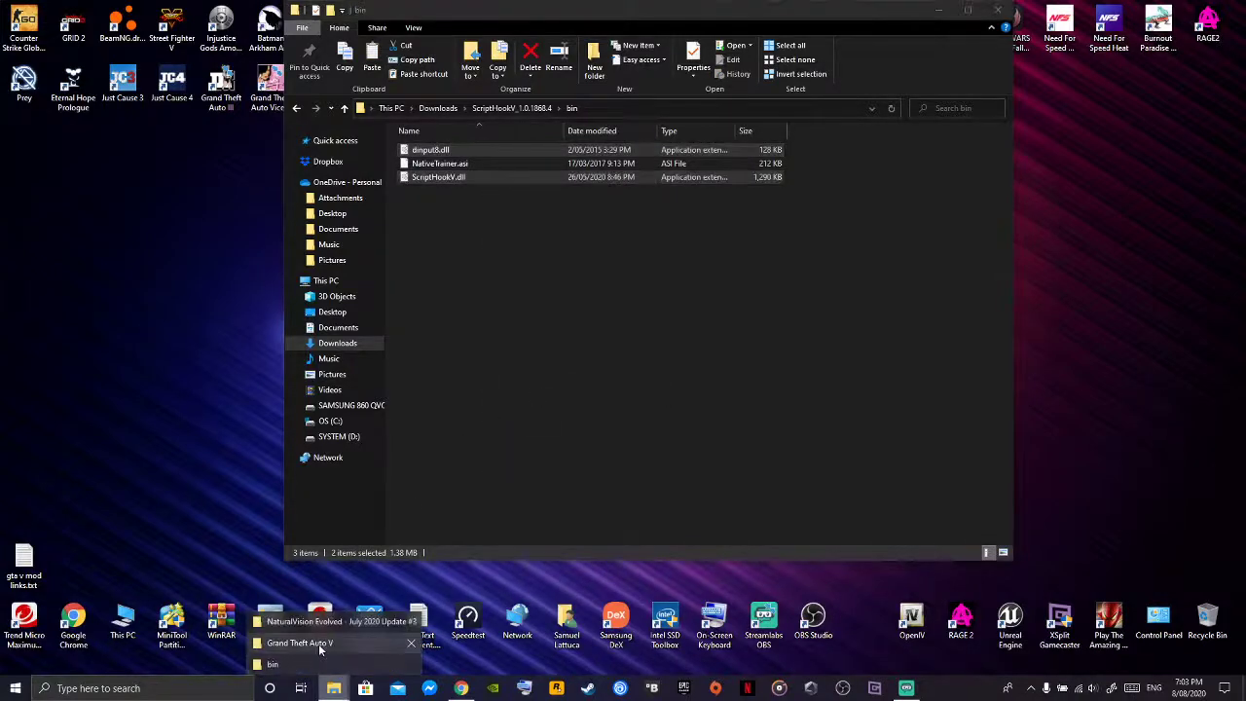
pyautogui.click(317, 644)
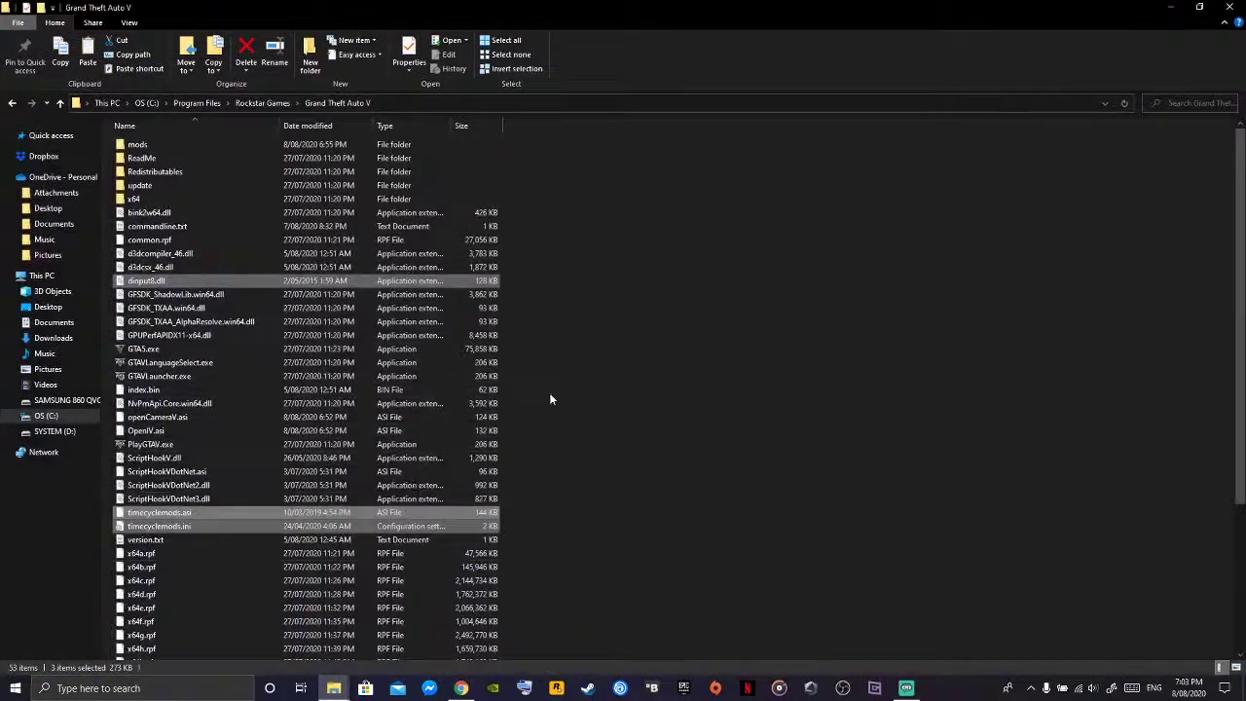
pyautogui.click(199, 513)
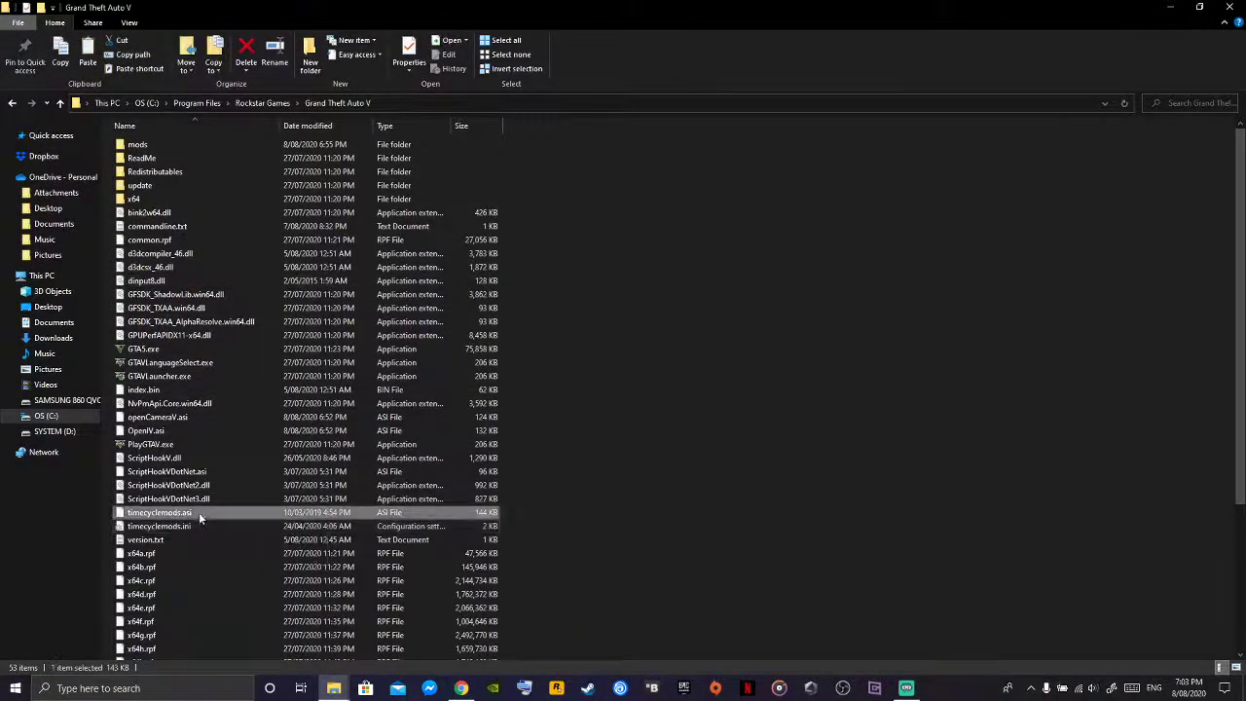
pyautogui.keyDown('ctrl'); pyautogui.click(185, 527); pyautogui.keyUp('ctrl')
pyautogui.keyDown('ctrl'); pyautogui.click(185, 499); pyautogui.keyUp('ctrl')
pyautogui.keyDown('ctrl'); pyautogui.click(187, 485); pyautogui.keyUp('ctrl')
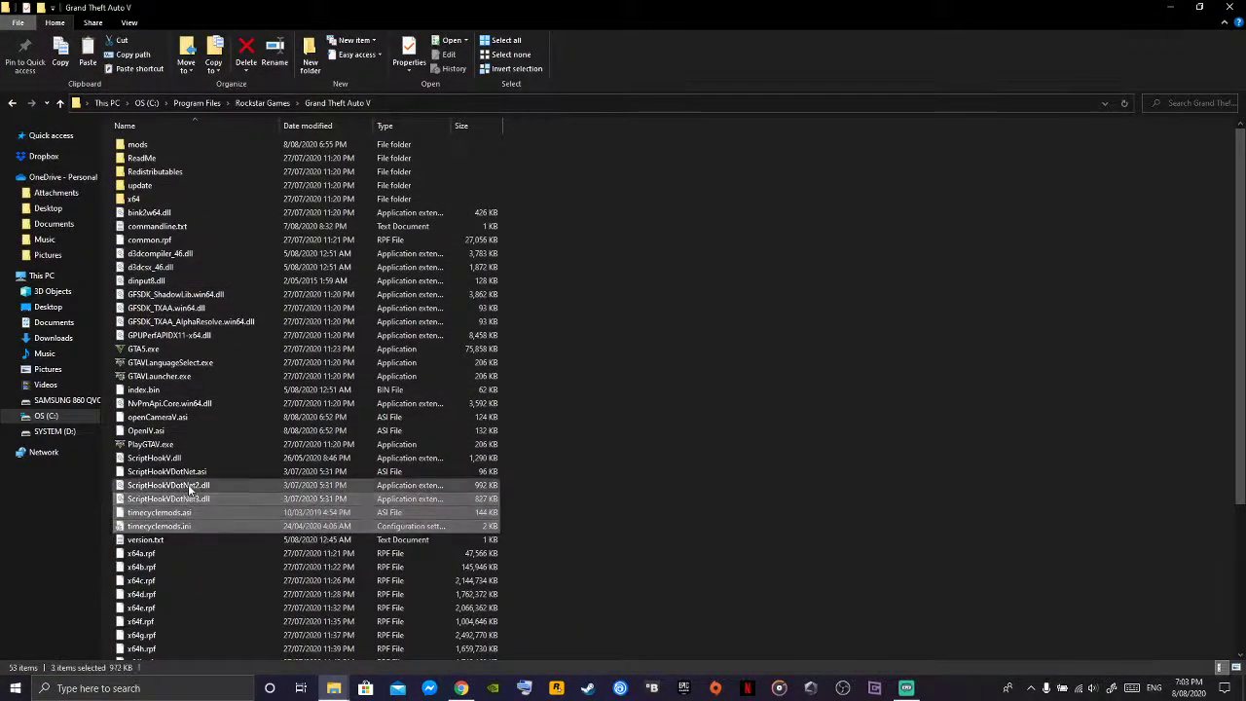
pyautogui.keyDown('ctrl'); pyautogui.click(187, 471); pyautogui.keyUp('ctrl')
pyautogui.keyDown('ctrl'); pyautogui.click(180, 458); pyautogui.keyUp('ctrl')
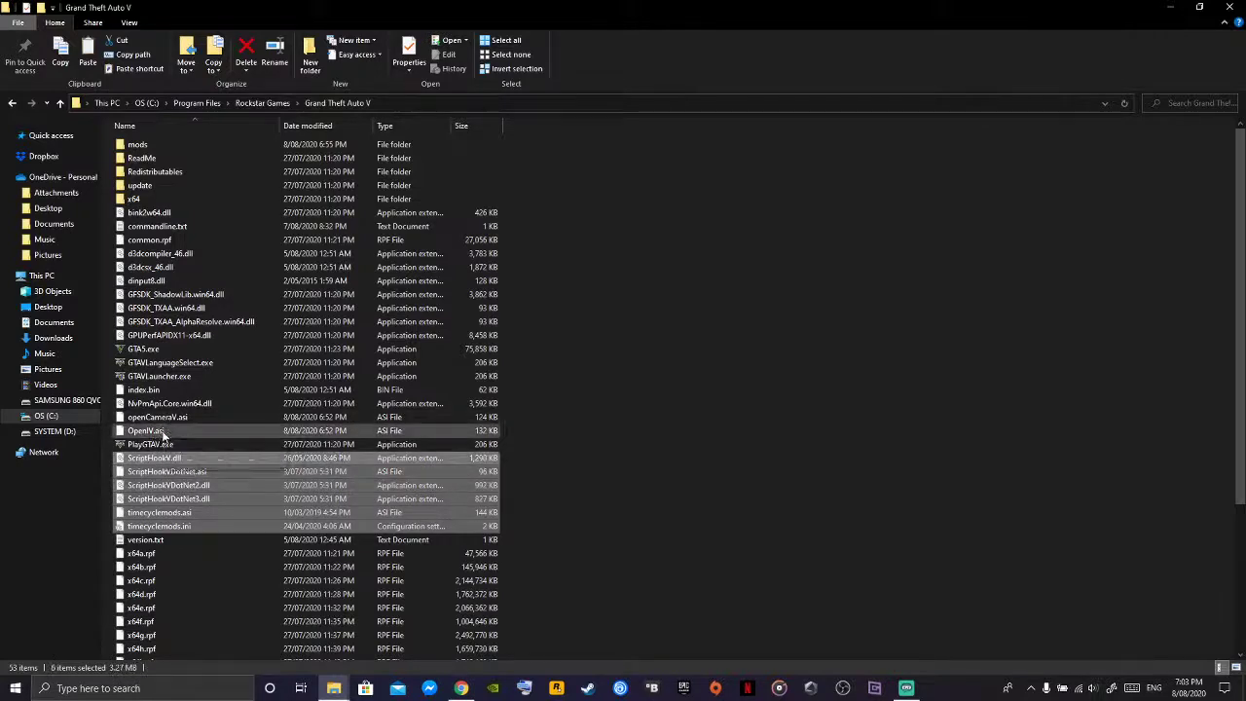
pyautogui.keyDown('ctrl'); pyautogui.click(160, 431); pyautogui.keyUp('ctrl')
pyautogui.keyDown('ctrl'); pyautogui.click(196, 416); pyautogui.keyUp('ctrl')
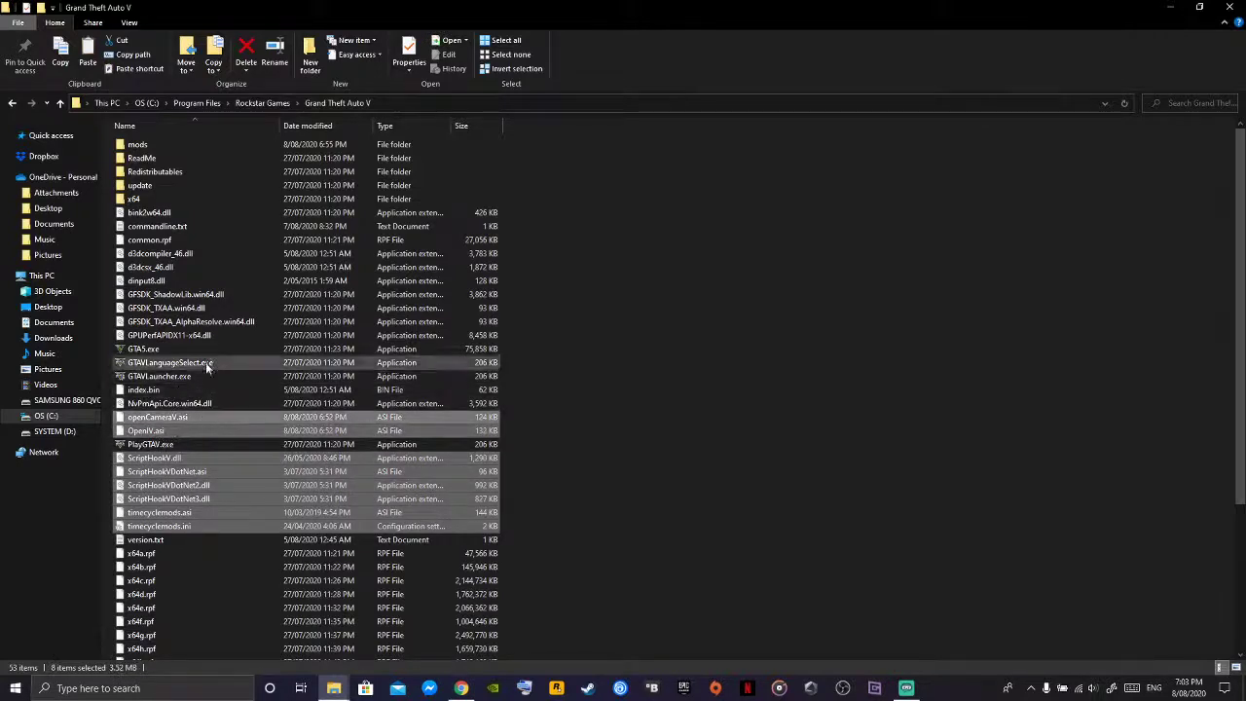
pyautogui.keyDown('ctrl'); pyautogui.click(168, 280); pyautogui.keyUp('ctrl')
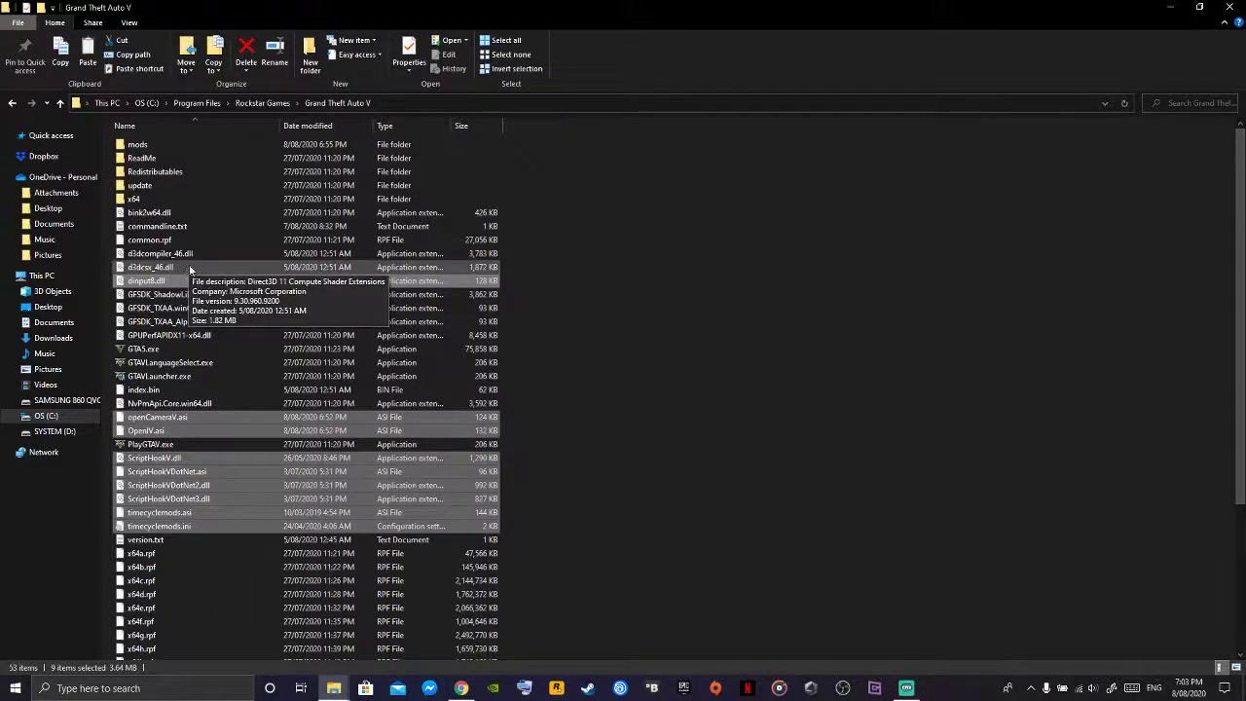
pyautogui.keyDown('ctrl'); pyautogui.click(157, 147); pyautogui.keyUp('ctrl')
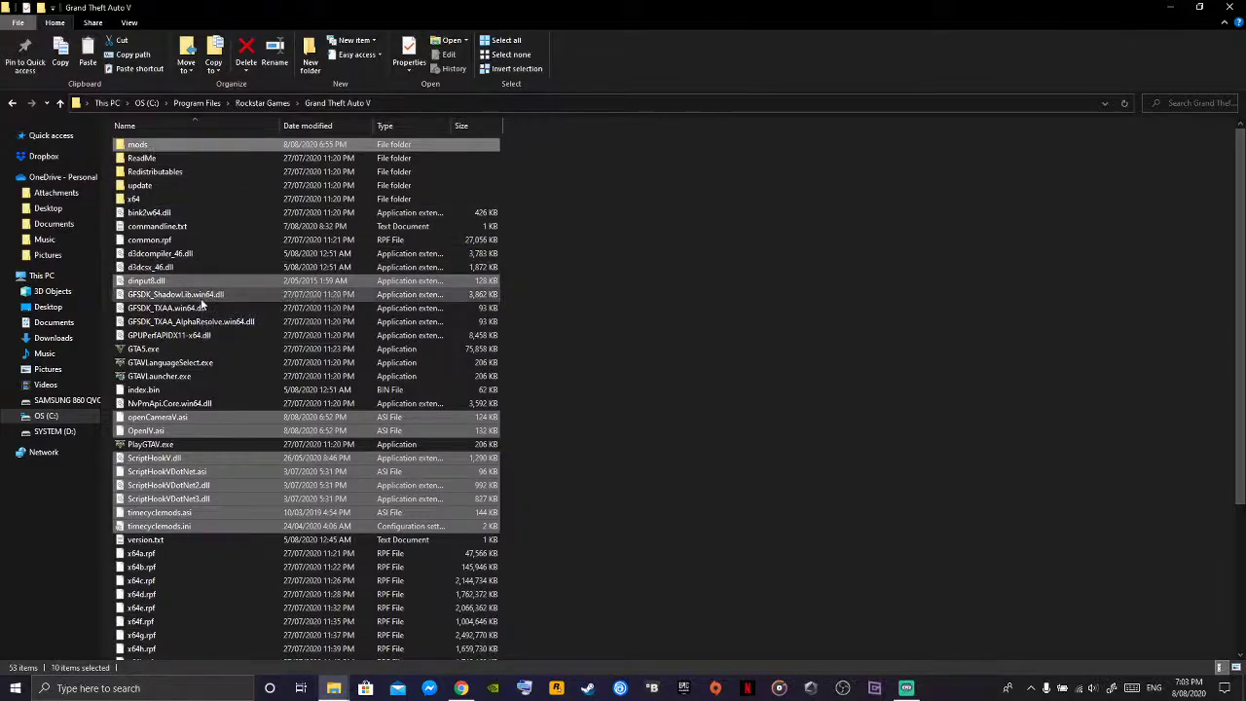
pyautogui.scroll(-1, 195, 346)
pyautogui.scroll(-5, 193, 342)
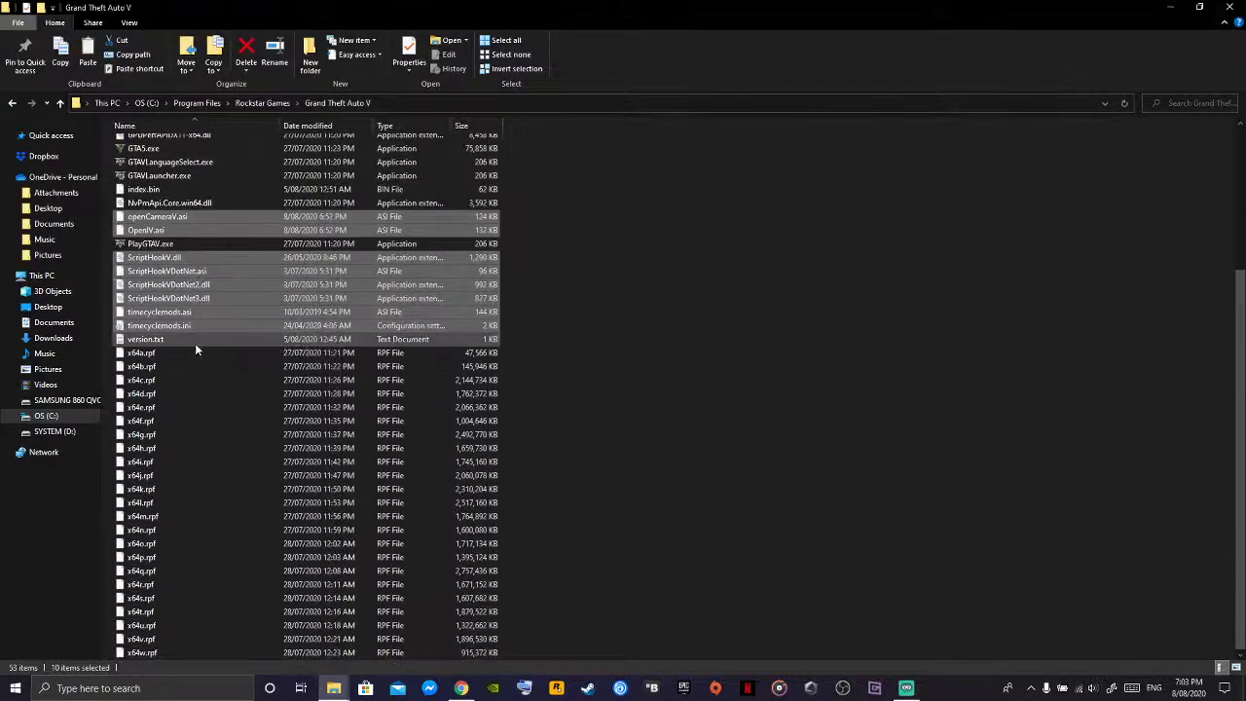
pyautogui.rightClick(191, 328)
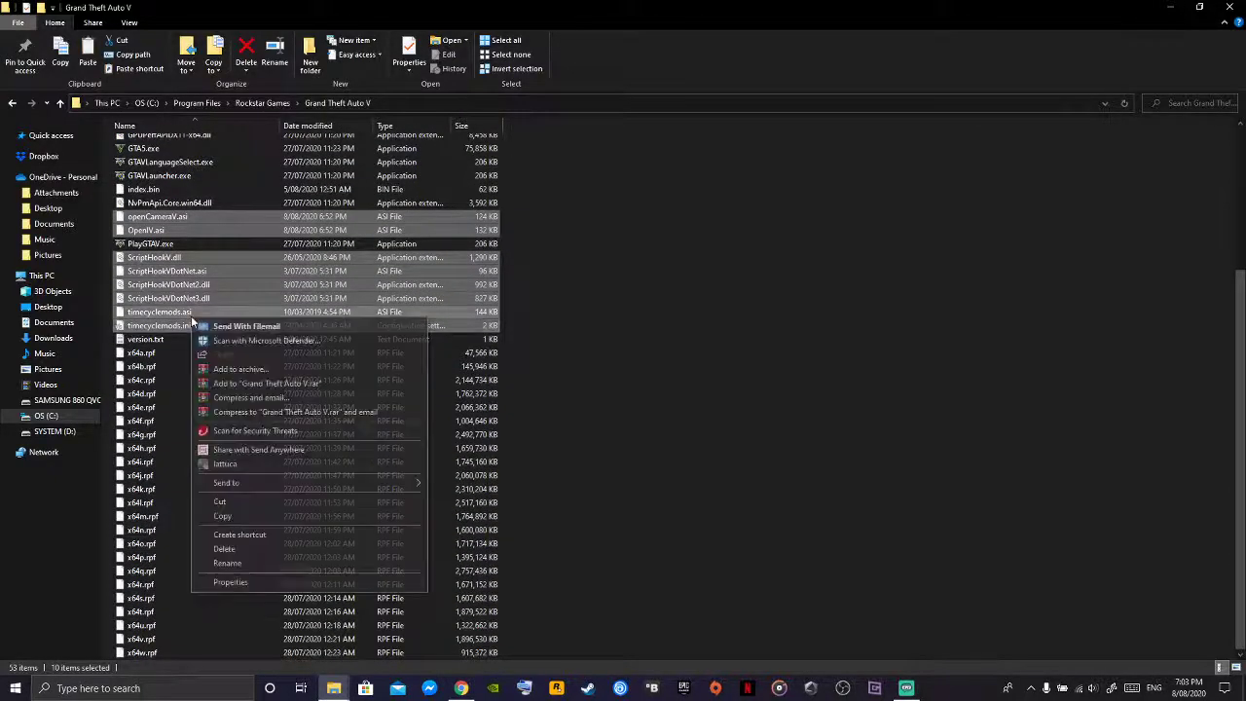
pyautogui.click(225, 549)
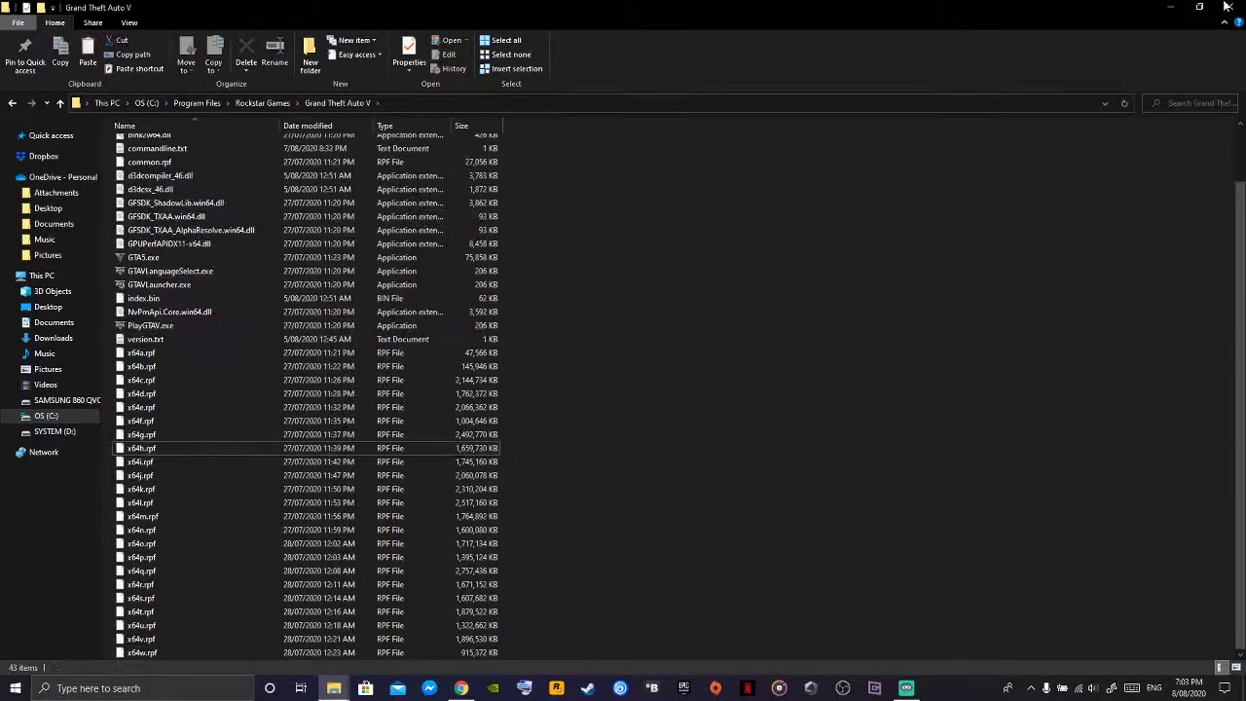
# - Put the Grand Theft Auto V folder window away and empty the Recycle Bin
pyautogui.click(1230, 10)
pyautogui.rightClick(1207, 613)
pyautogui.click(1160, 532)
pyautogui.click(662, 363)
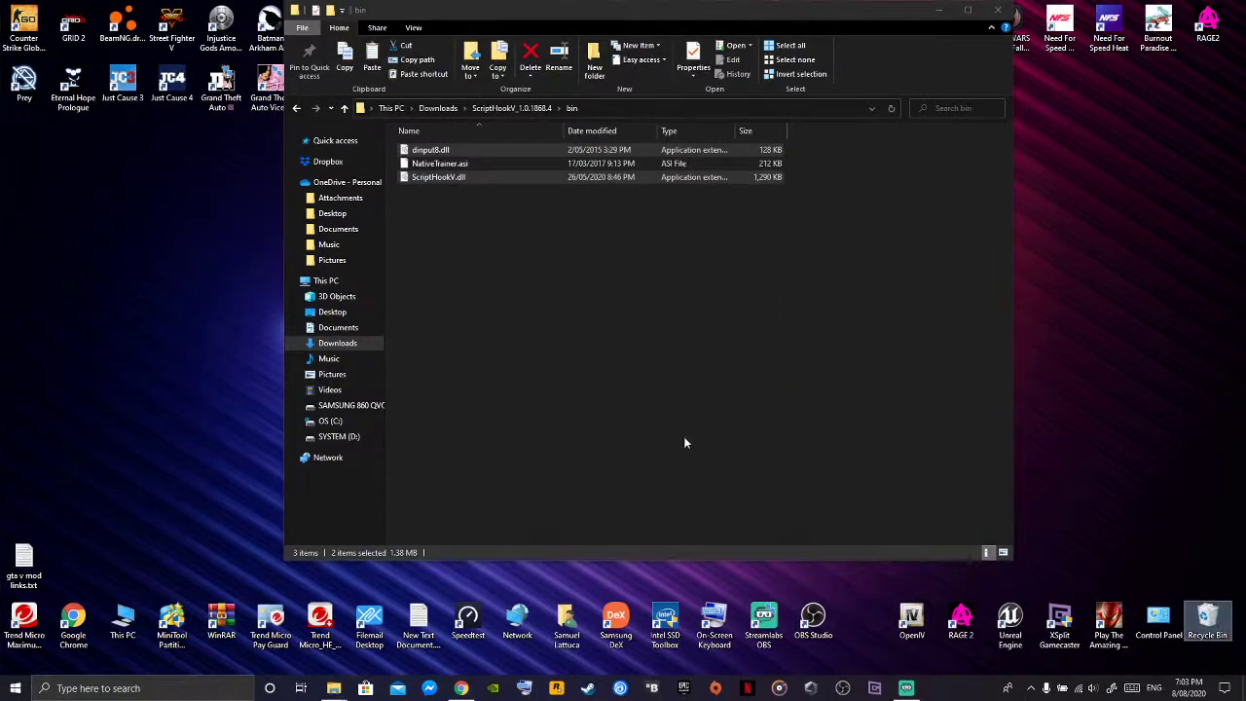
# - Paste the copied dinput8.dll and ScriptHookV.dll into the Grand Theft Auto V game folder
pyautogui.moveTo(333, 688)
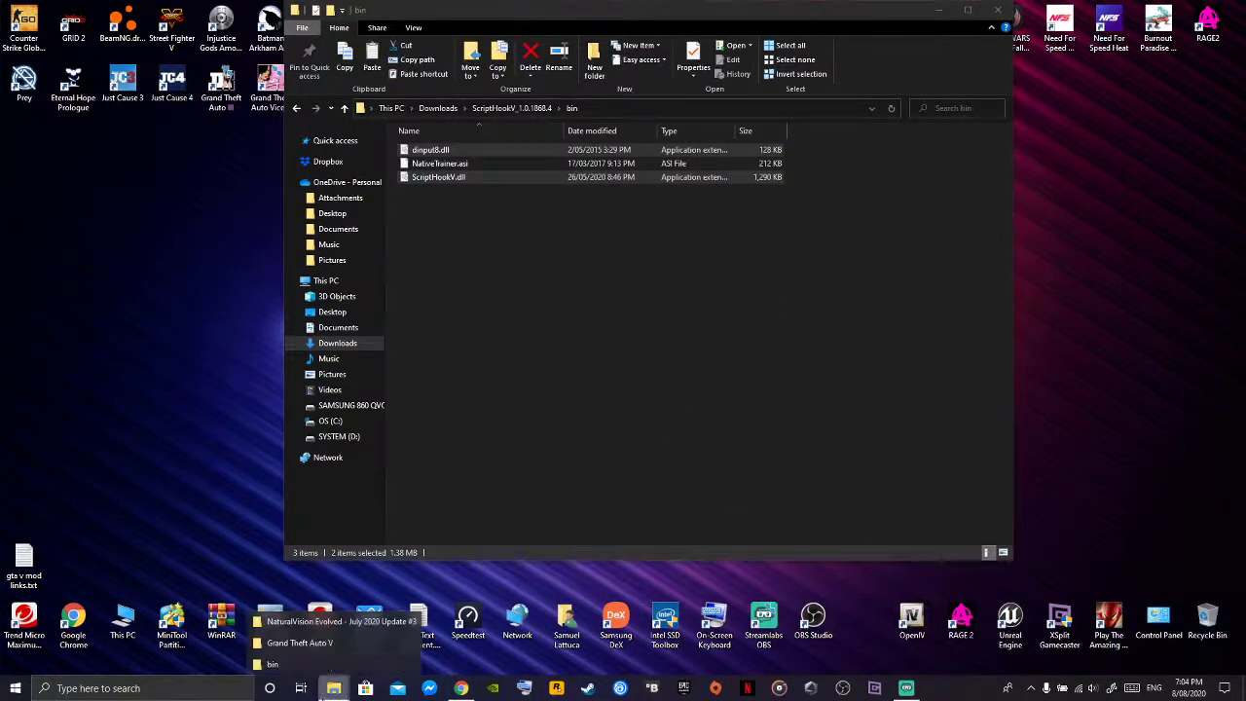
pyautogui.click(292, 642)
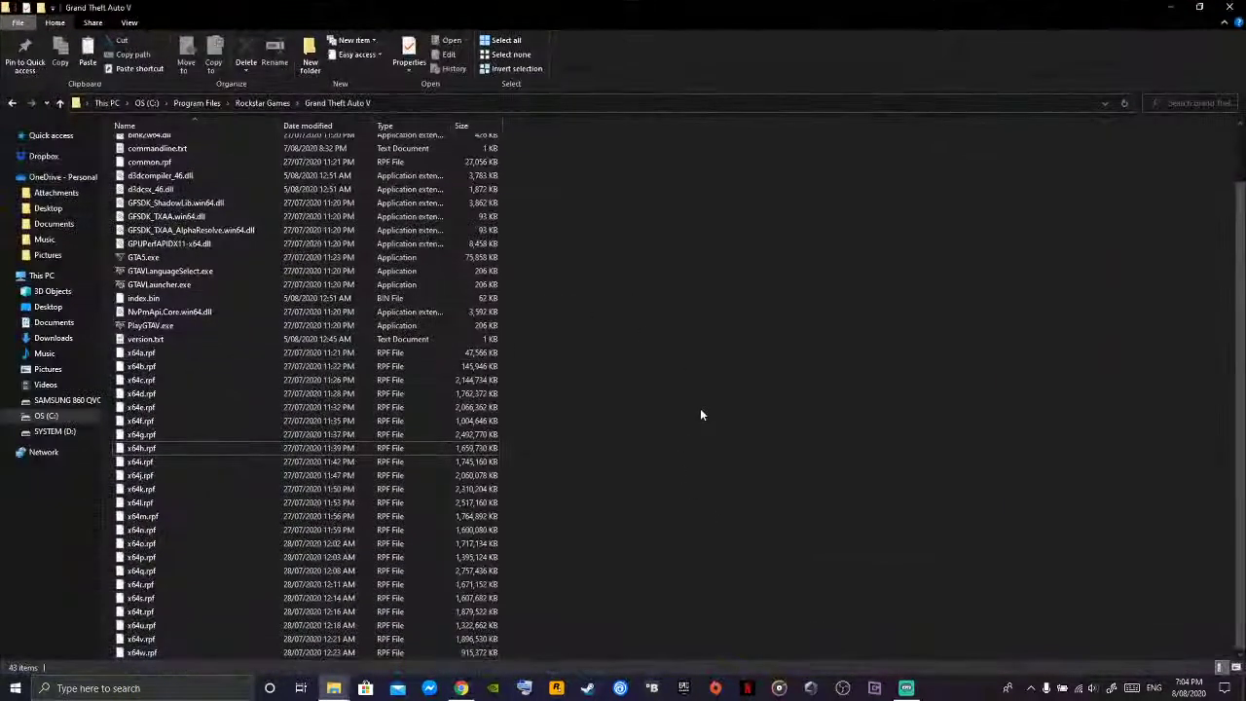
pyautogui.rightClick(700, 408)
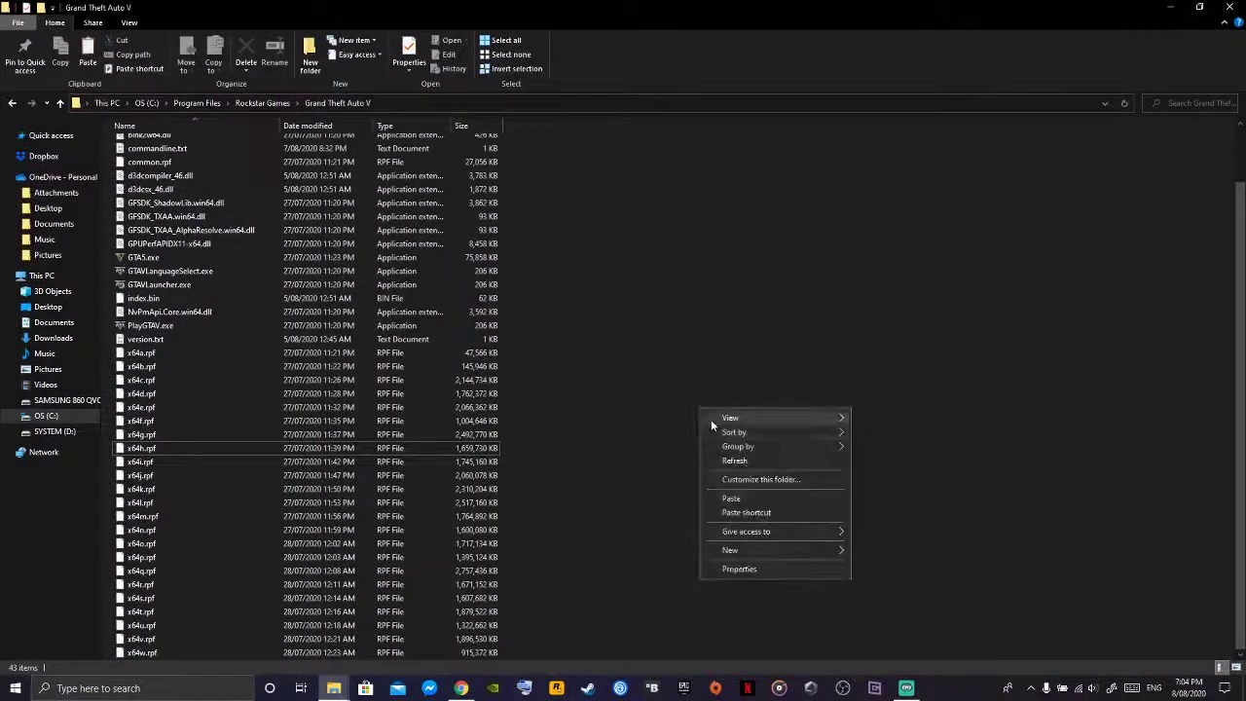
pyautogui.click(740, 497)
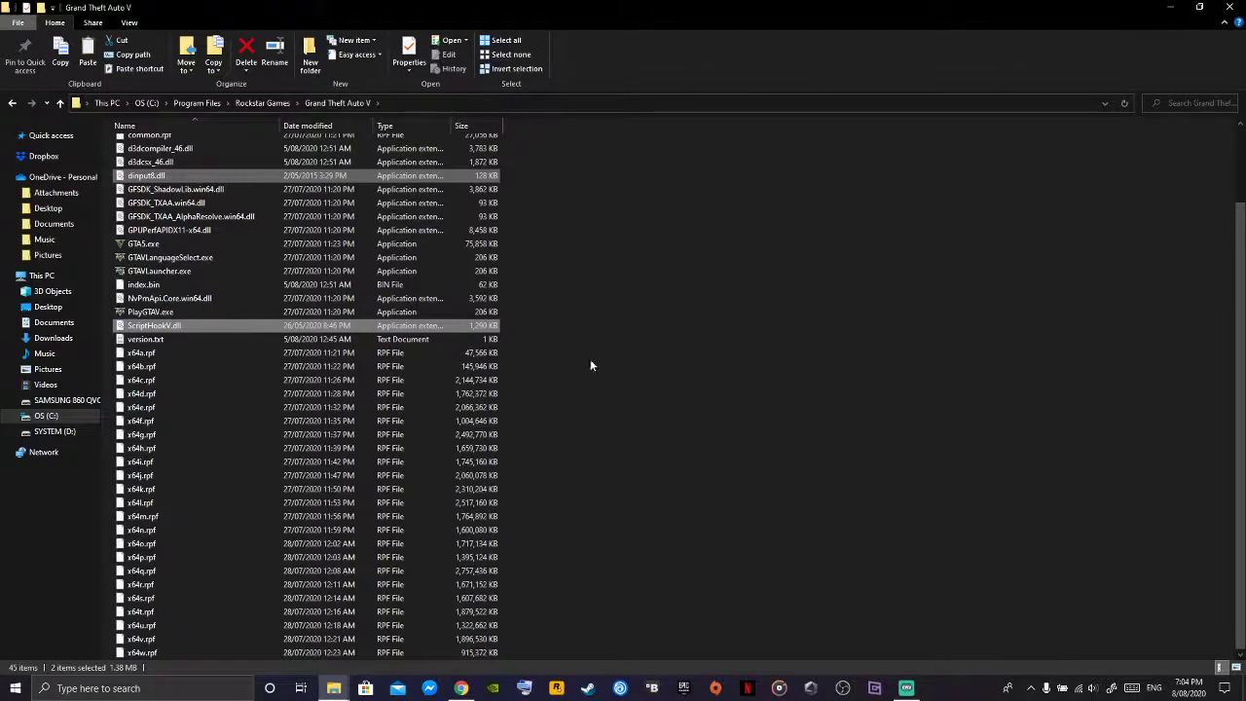
pyautogui.scroll(3, 210, 182)
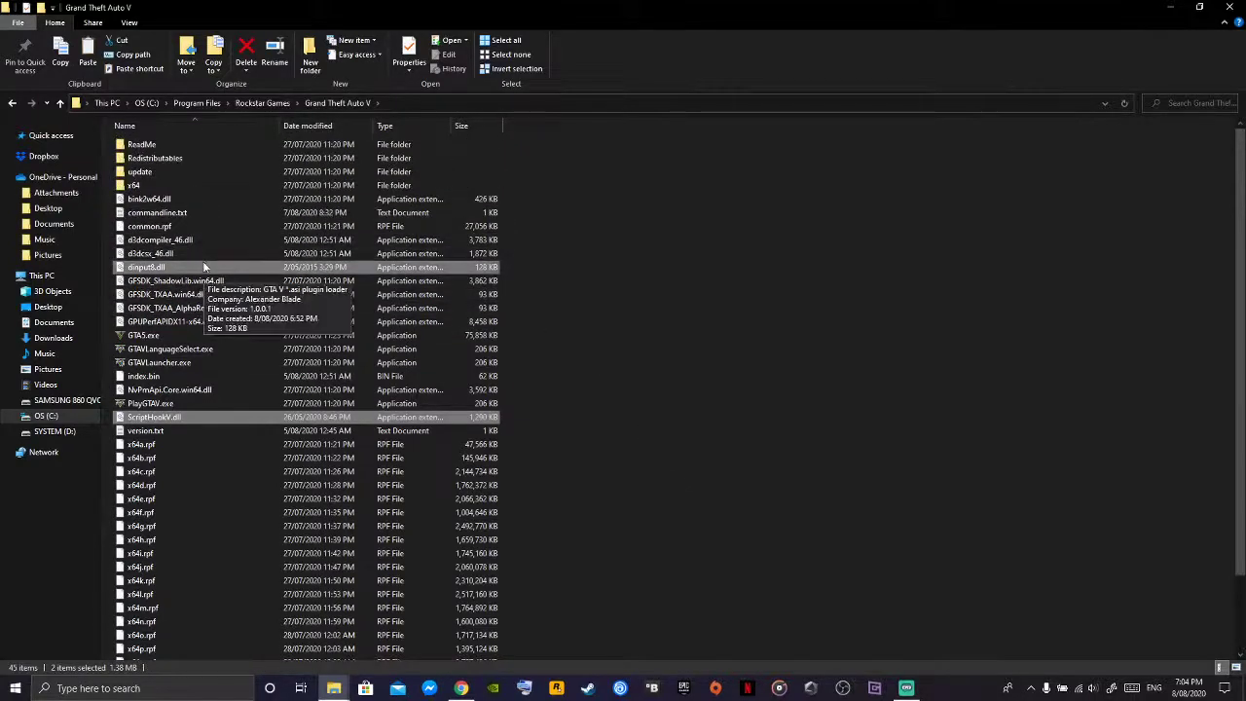
# - Bring the ScriptHookV bin folder window forward, return to Downloads, and open the ScriptHookVDotNet folder
pyautogui.click(334, 688)
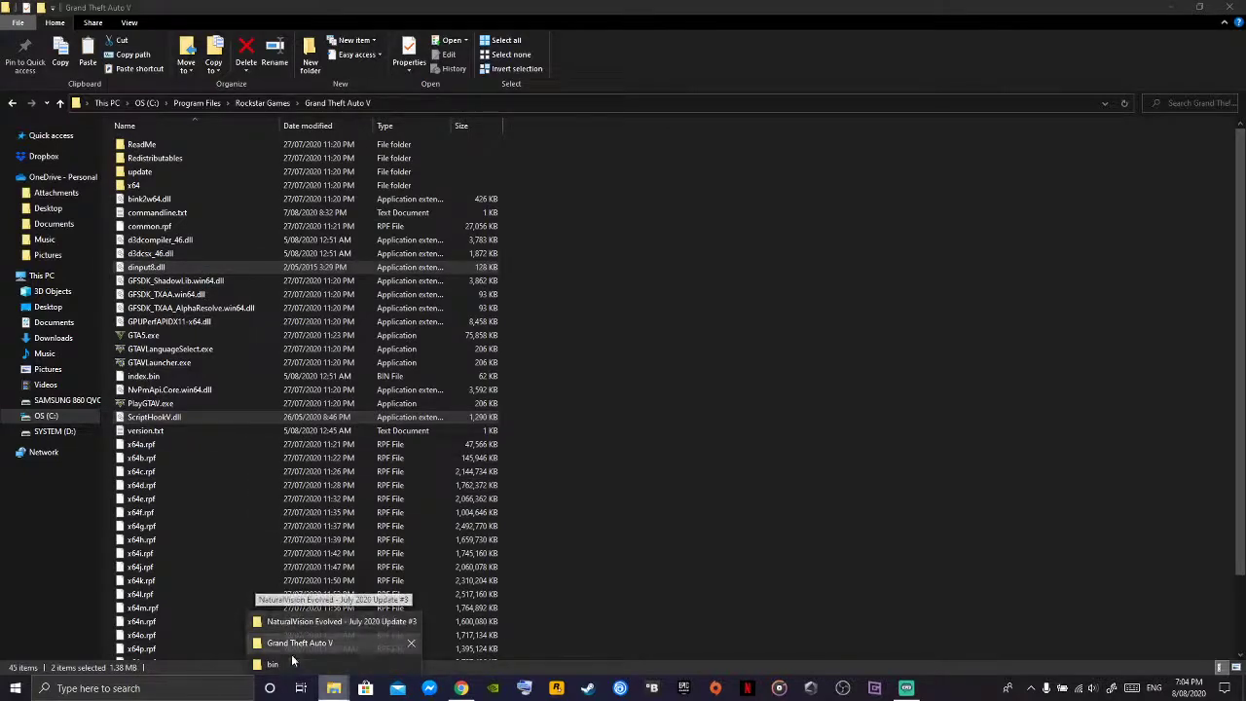
pyautogui.click(282, 664)
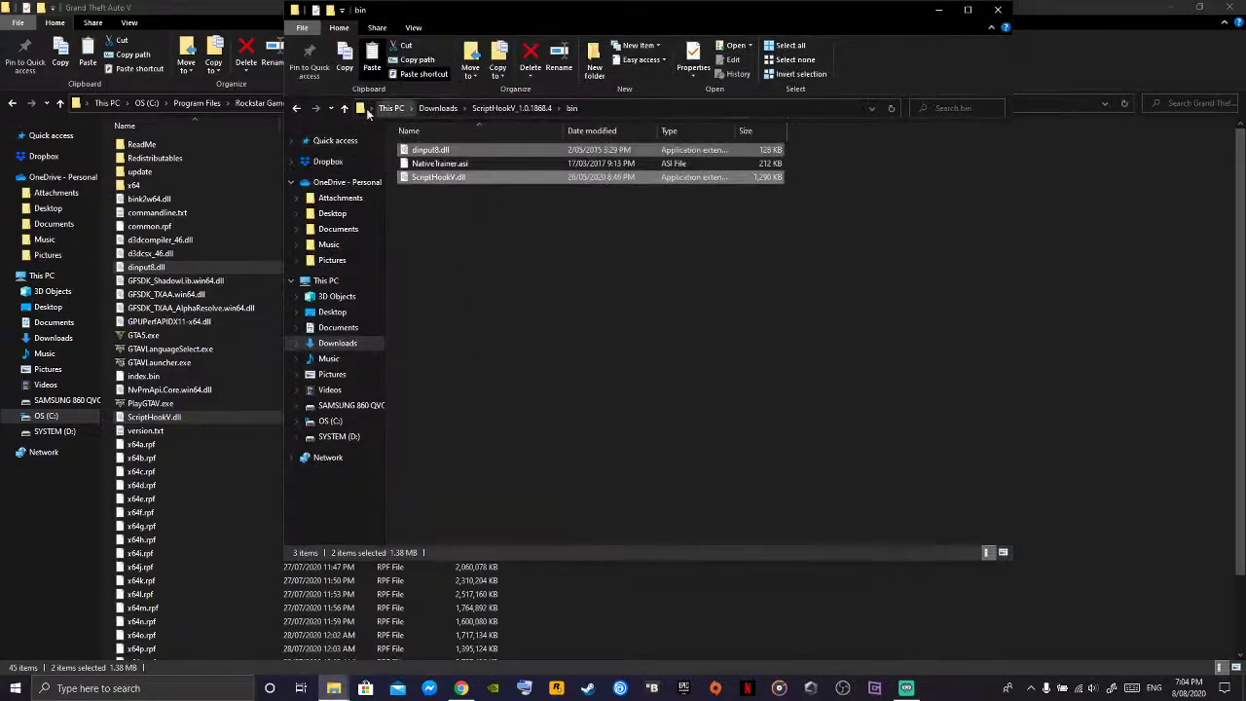
pyautogui.click(297, 108)
pyautogui.click(297, 108)
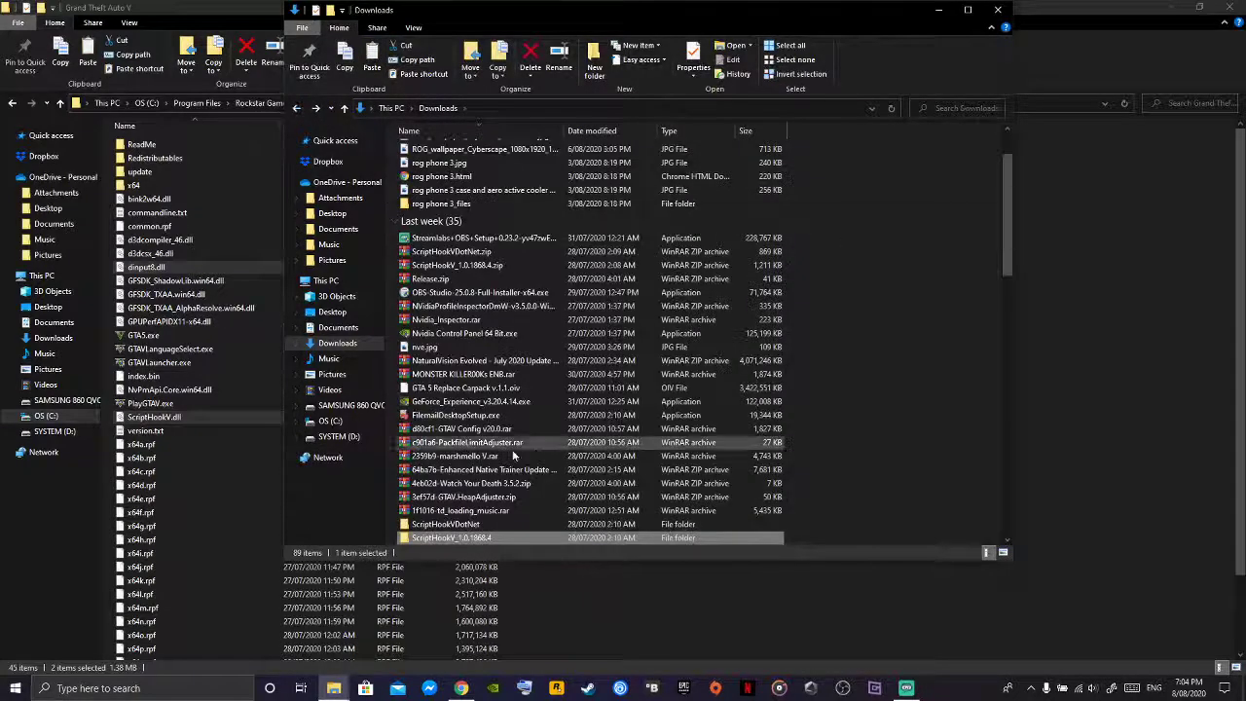
pyautogui.scroll(-2, 508, 456)
pyautogui.click(491, 444)
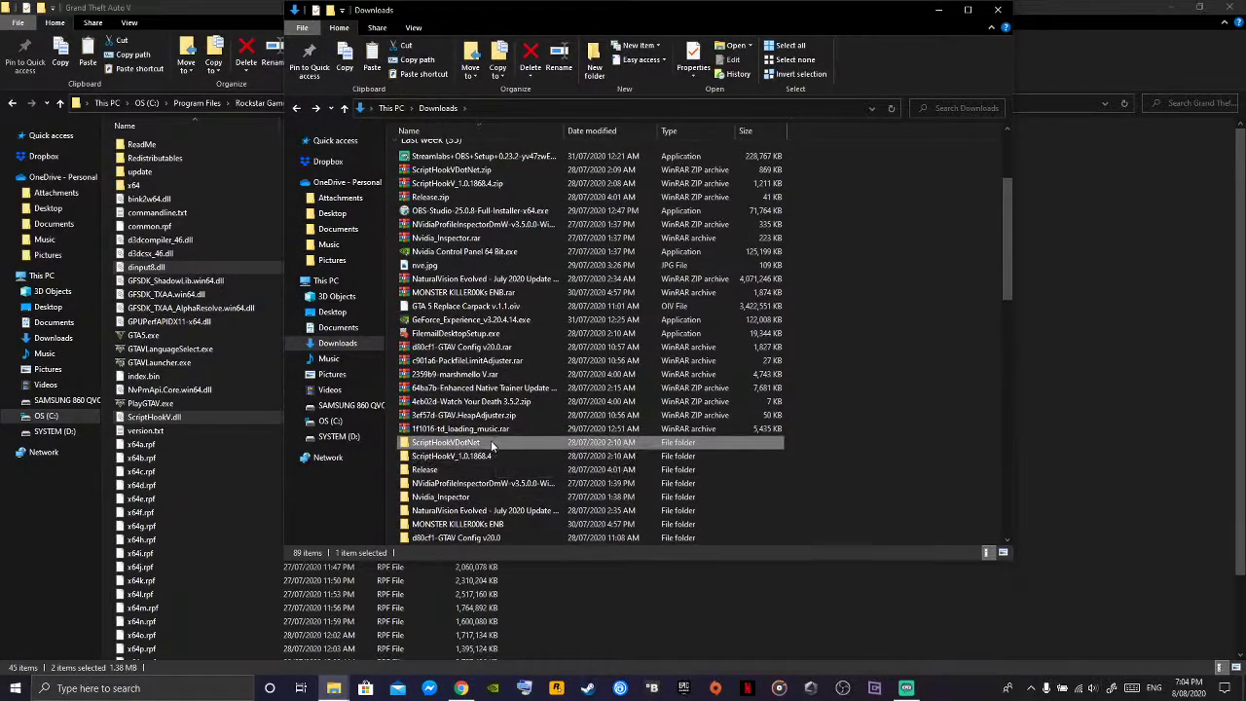
pyautogui.doubleClick(492, 444)
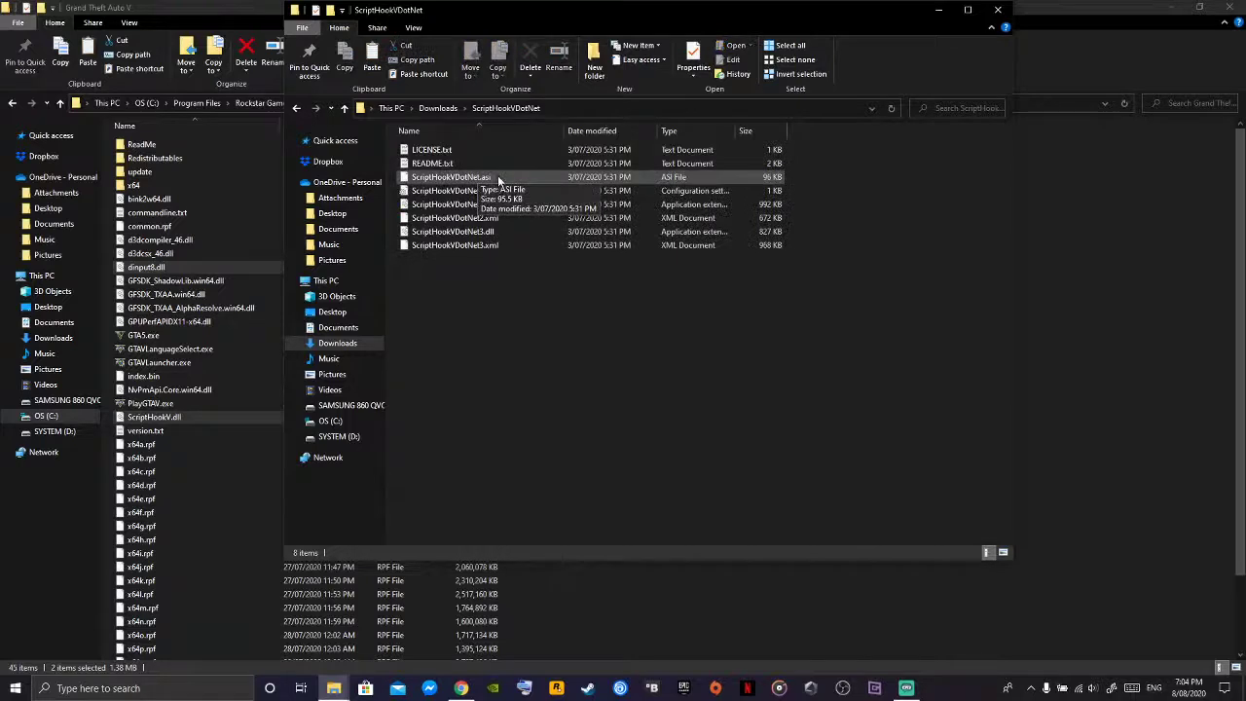
# - Copy ScriptHookVDotNet.asi, ScriptHookVDotNet2.dll and ScriptHookVDotNet3.dll, leaving out the other files
pyautogui.click(498, 180)
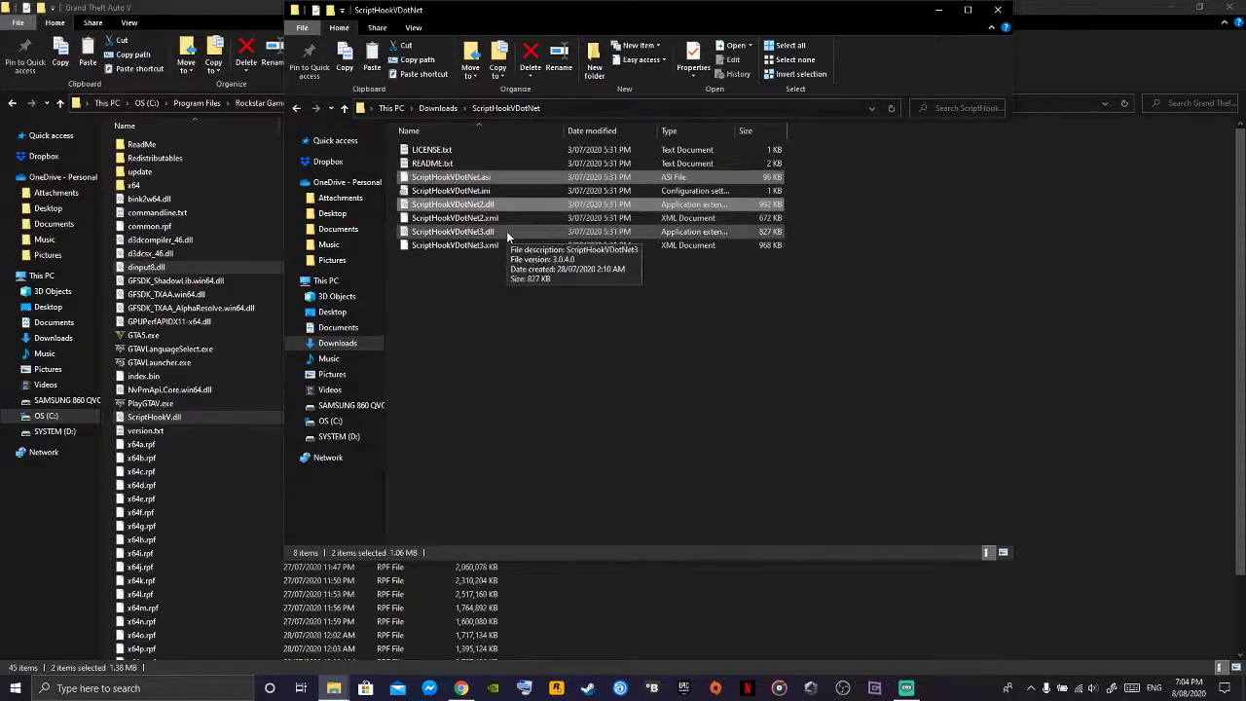
pyautogui.keyDown('ctrl'); pyautogui.click(507, 234); pyautogui.keyUp('ctrl')
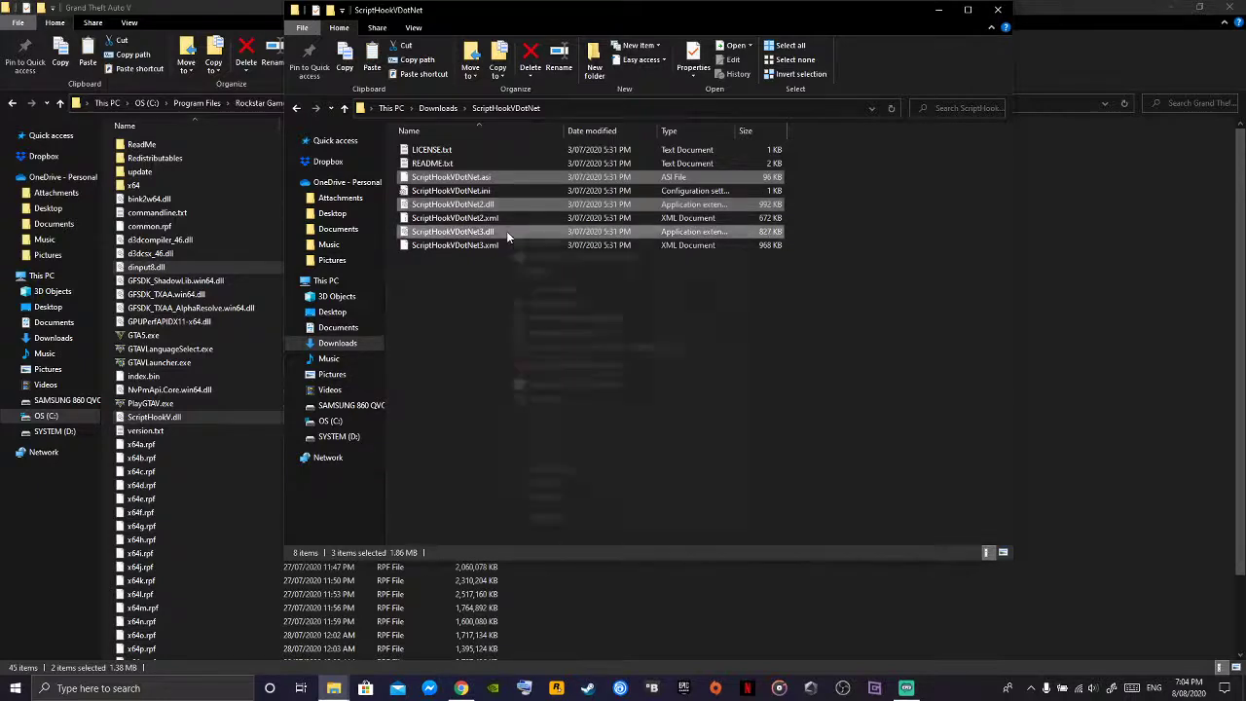
pyautogui.rightClick(506, 233)
pyautogui.click(552, 448)
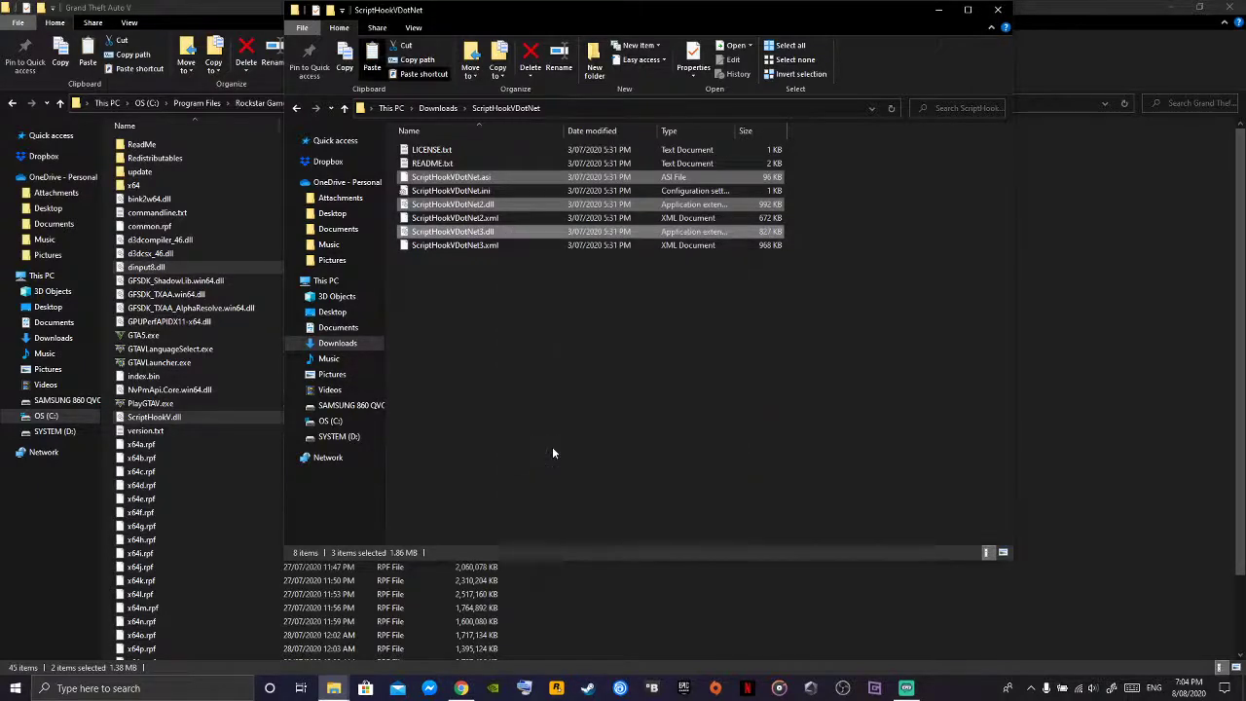
# - Paste the three copied ScriptHookVDotNet files into the Grand Theft Auto V game folder
pyautogui.moveTo(334, 688)
pyautogui.click(311, 644)
pyautogui.rightClick(711, 358)
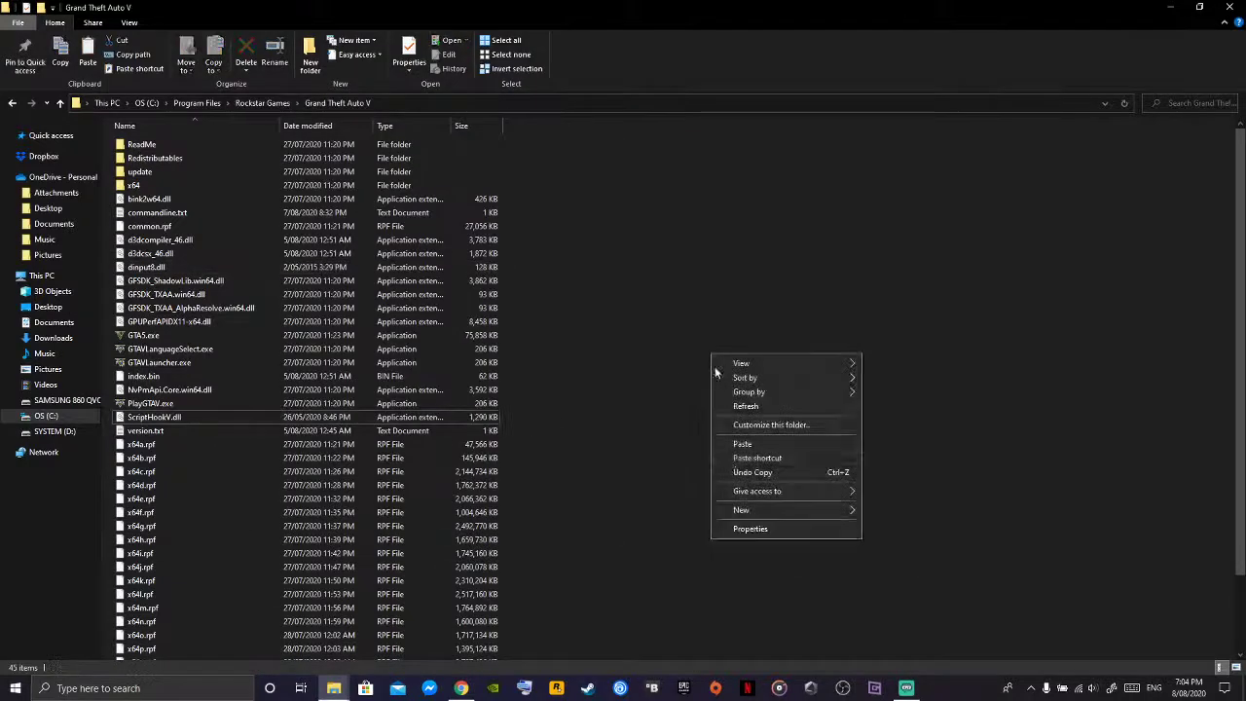
pyautogui.click(753, 446)
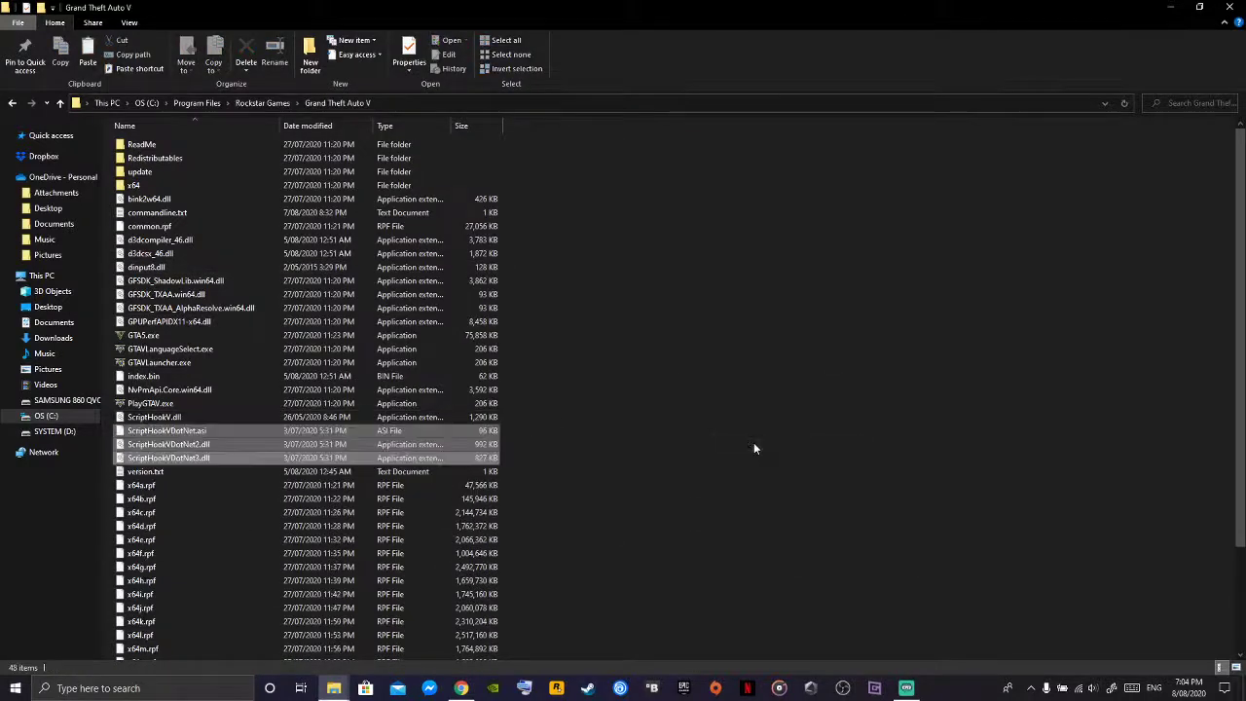
# - Examine the ENB (Required) presets and the Low Settings Preset files in the NaturalVision Evolved - July 2020 Update #3 folder
pyautogui.click(334, 688)
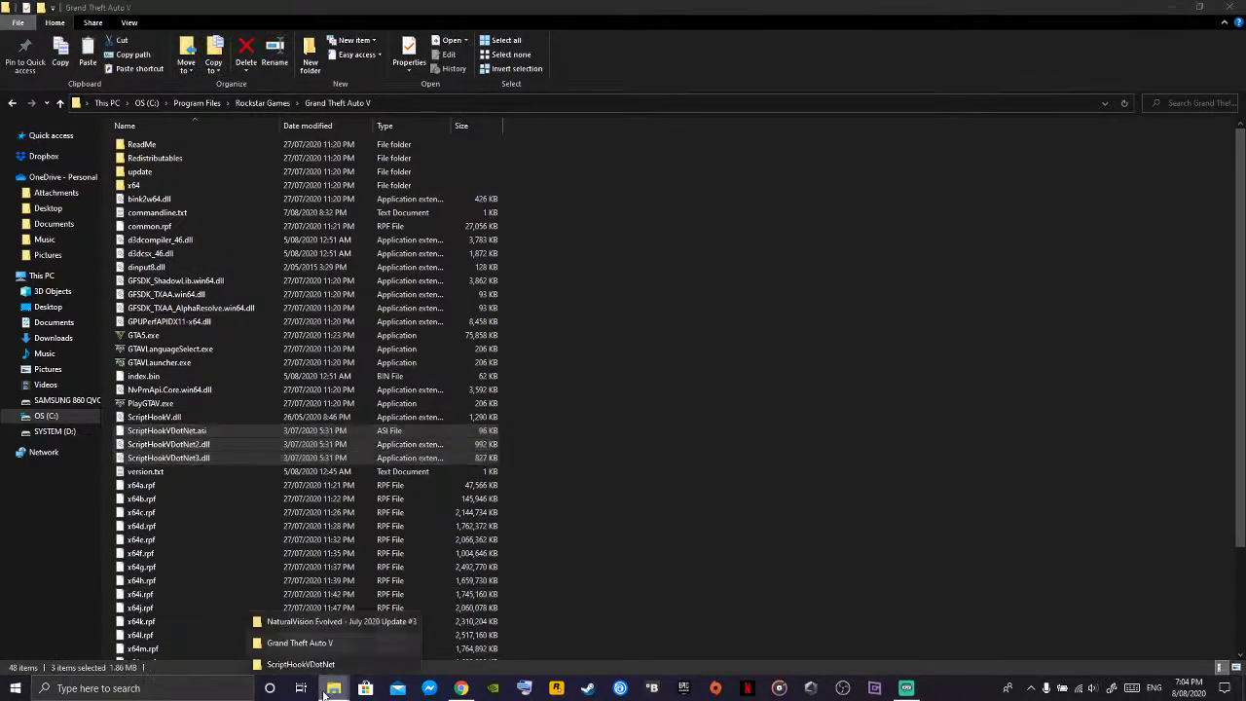
pyautogui.click(315, 625)
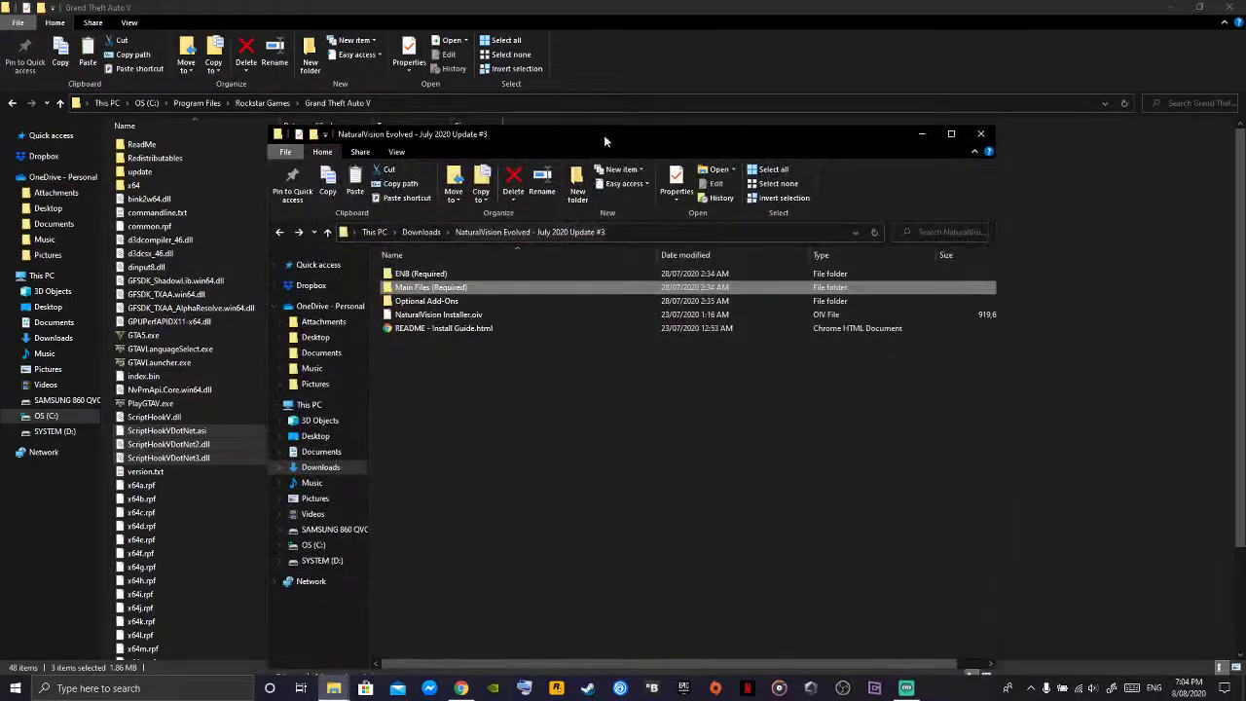
pyautogui.moveTo(650, 137); pyautogui.dragTo(716, 119)
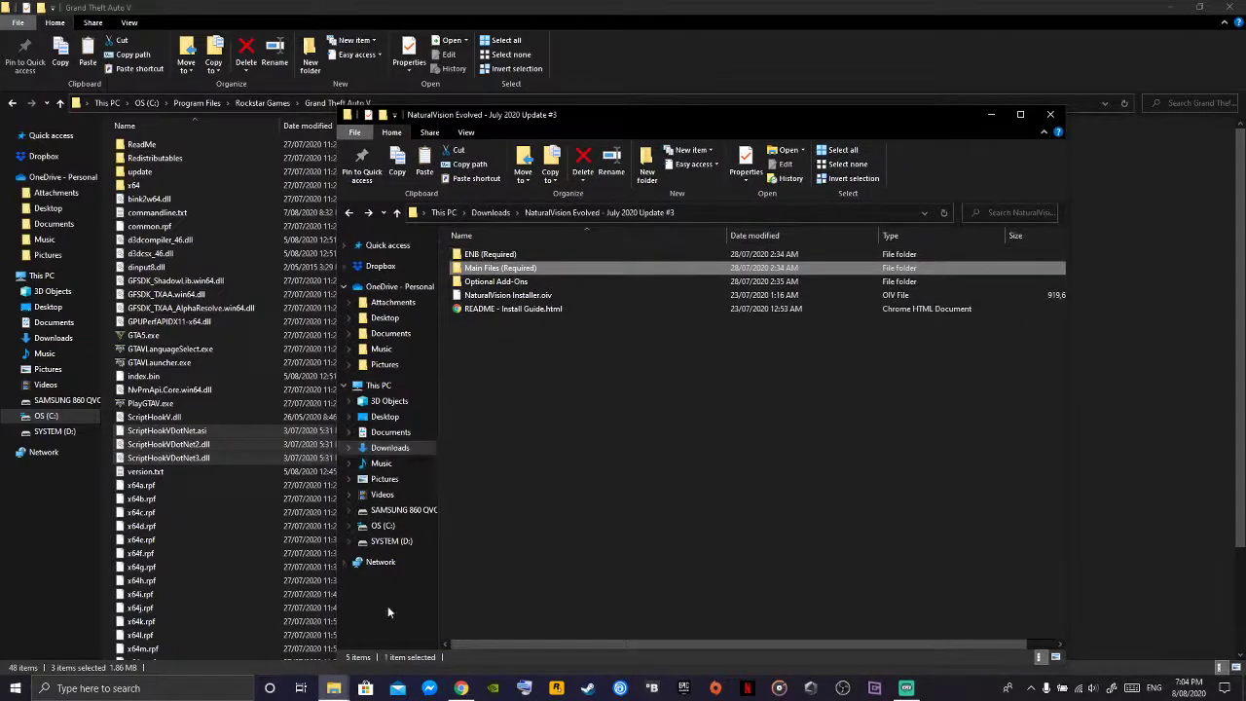
pyautogui.click(524, 257)
pyautogui.doubleClick(524, 258)
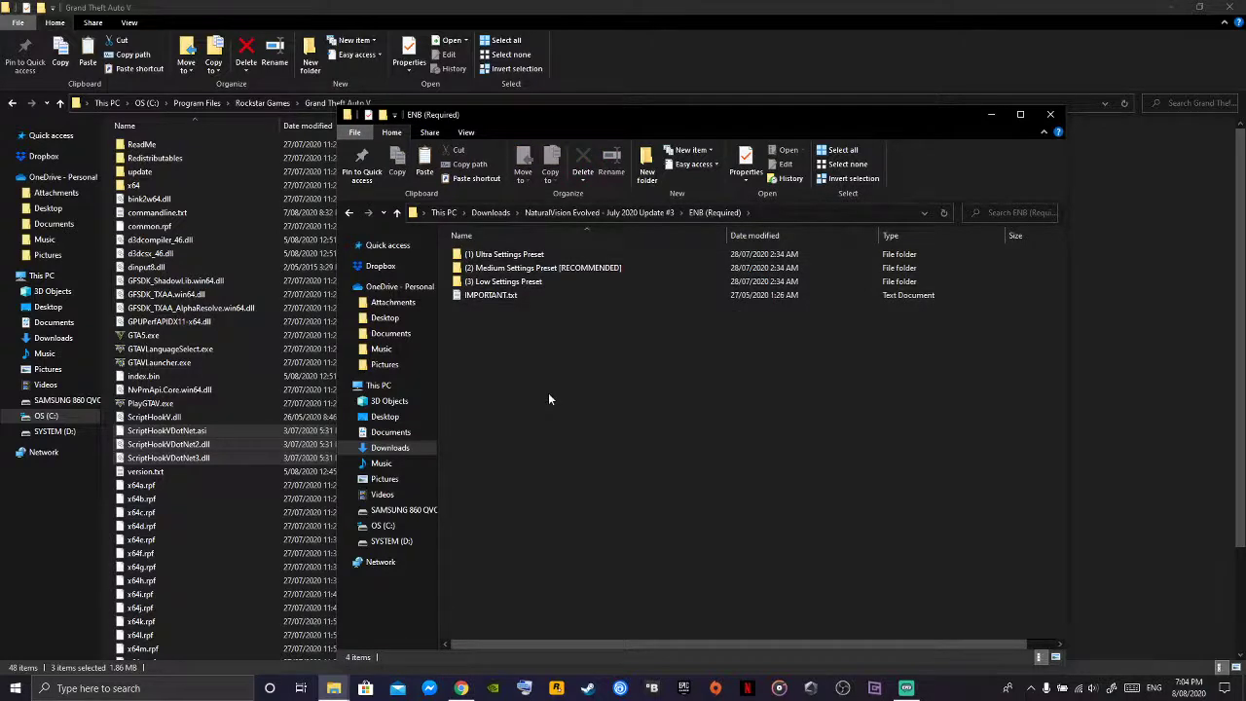
pyautogui.moveTo(555, 320); pyautogui.dragTo(557, 258)
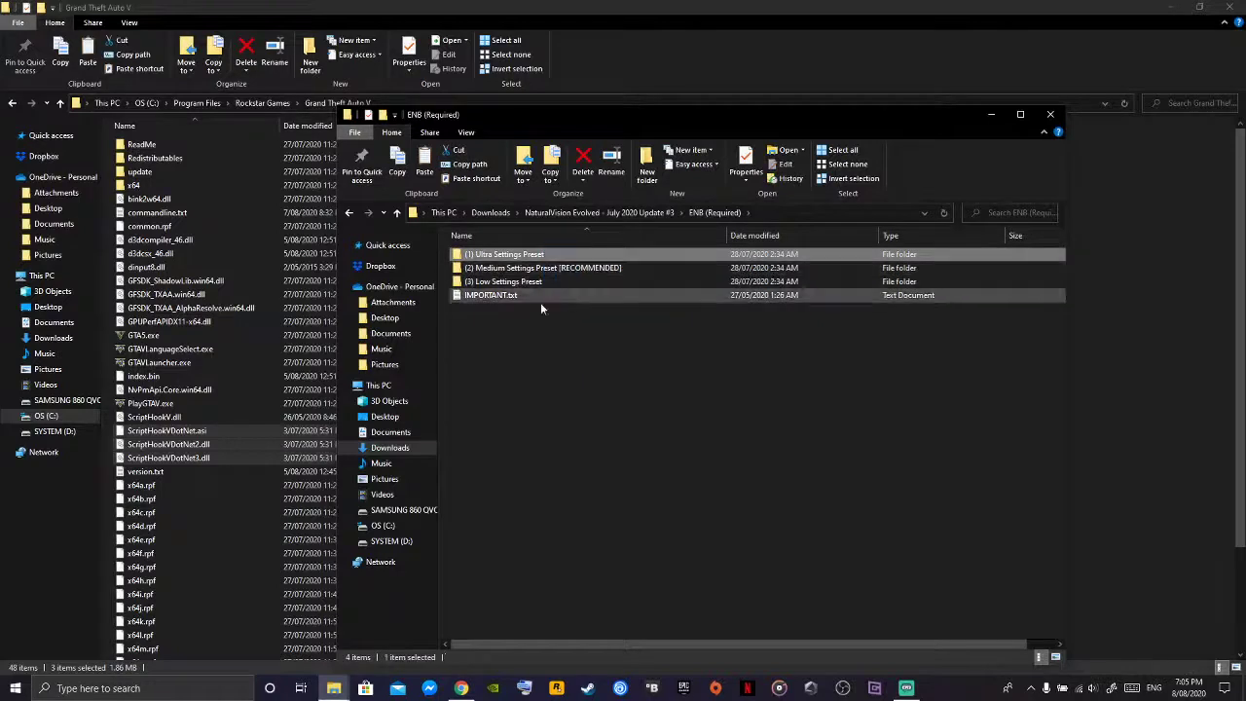
pyautogui.click(526, 281)
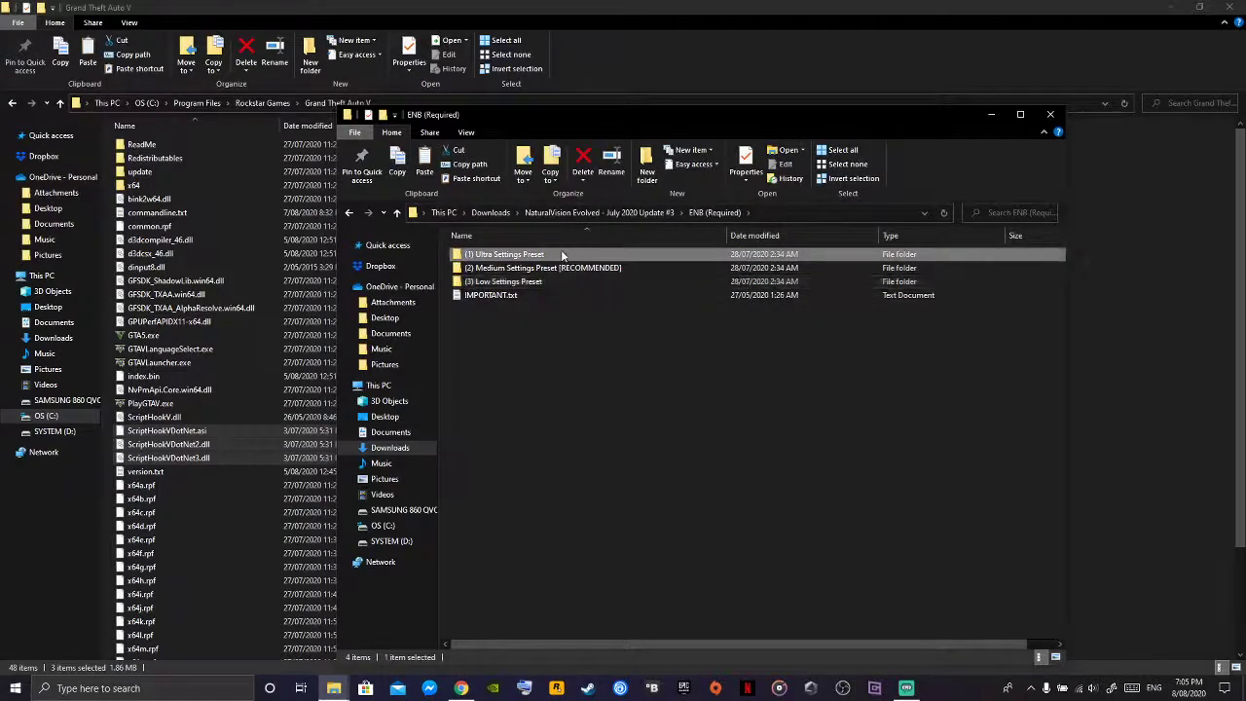
pyautogui.doubleClick(552, 282)
pyautogui.moveTo(523, 355); pyautogui.dragTo(529, 254)
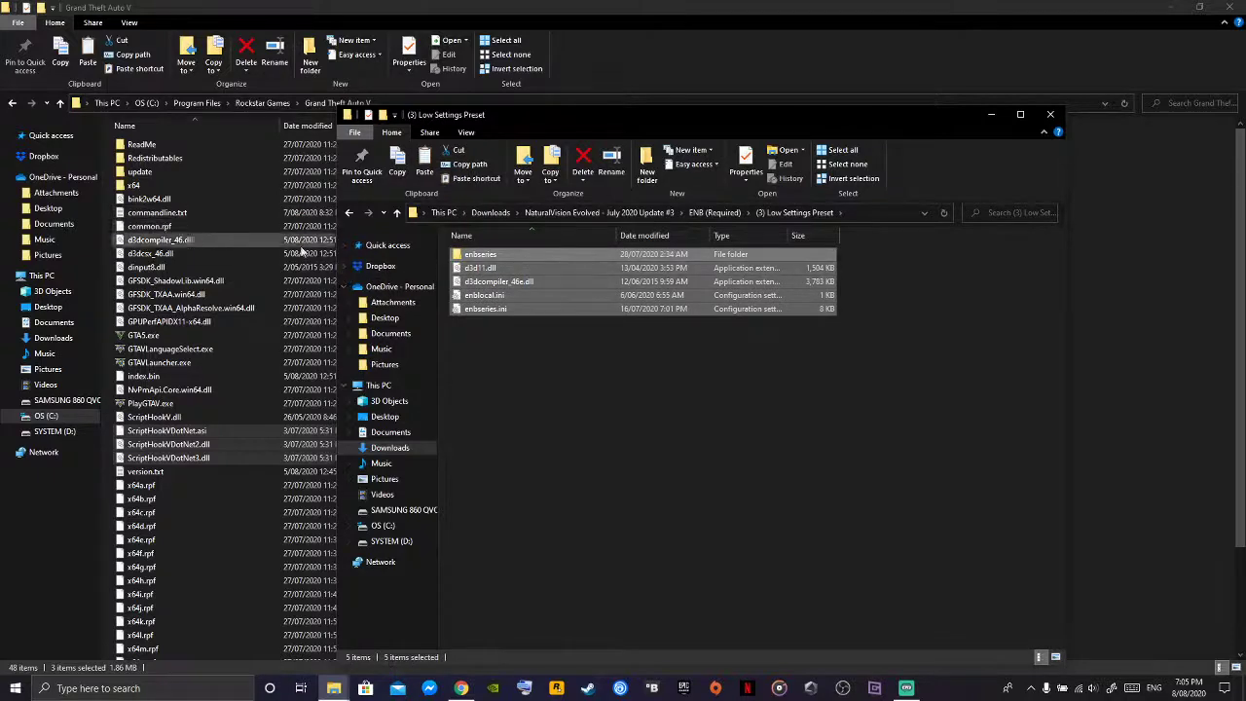
pyautogui.click(349, 213)
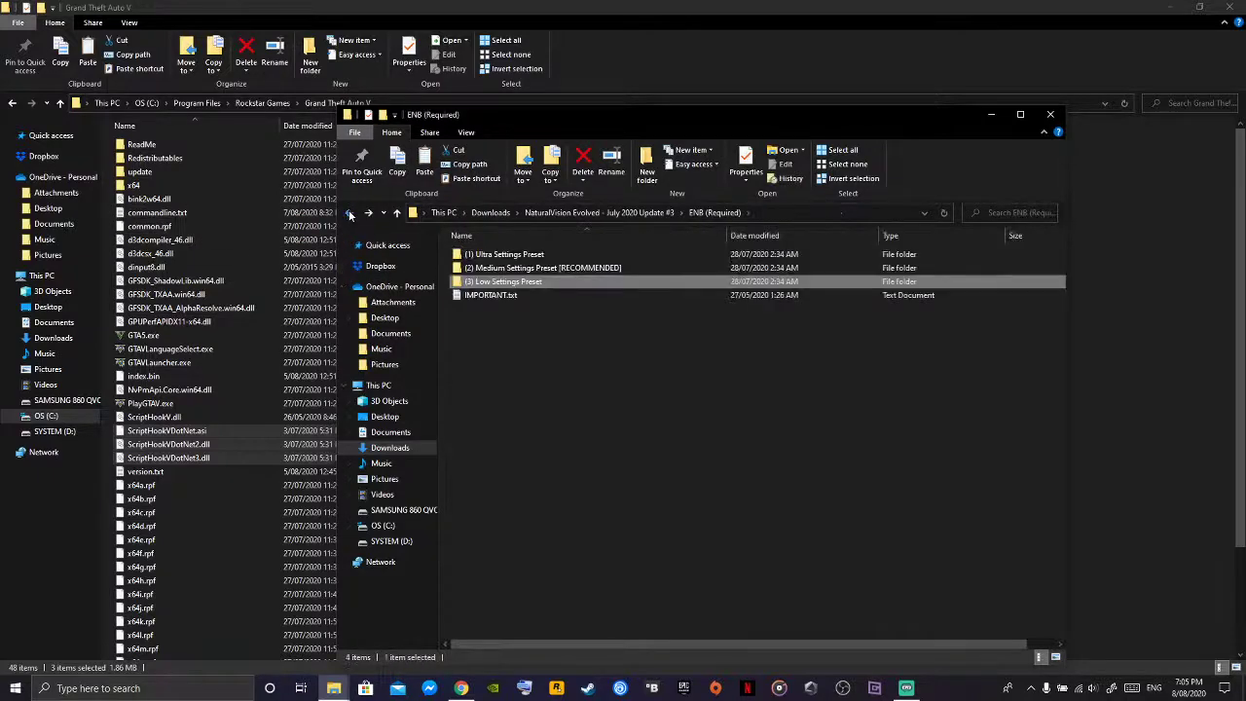
pyautogui.click(350, 213)
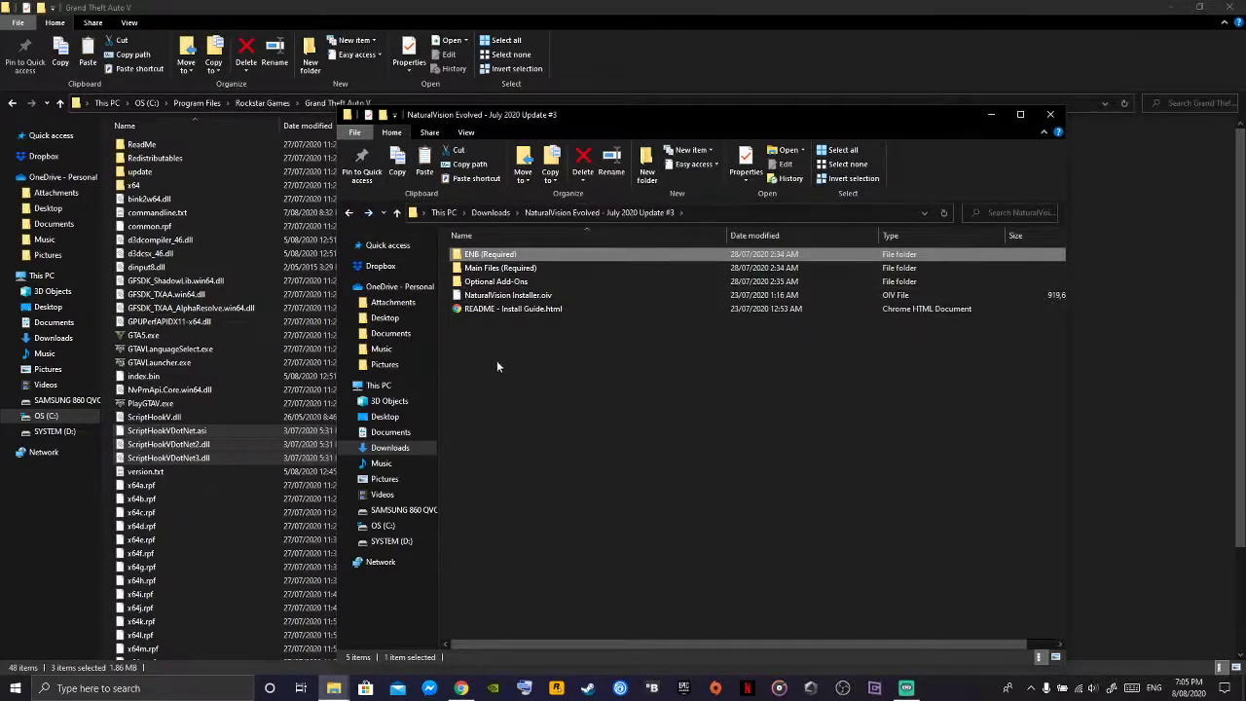
# - Copy dinput8.dll, timecyclemods.asi and timecyclemods.ini from Main Files (Required) into the Grand Theft Auto V folder, replacing the existing dinput8.dll
pyautogui.click(525, 270)
pyautogui.doubleClick(525, 272)
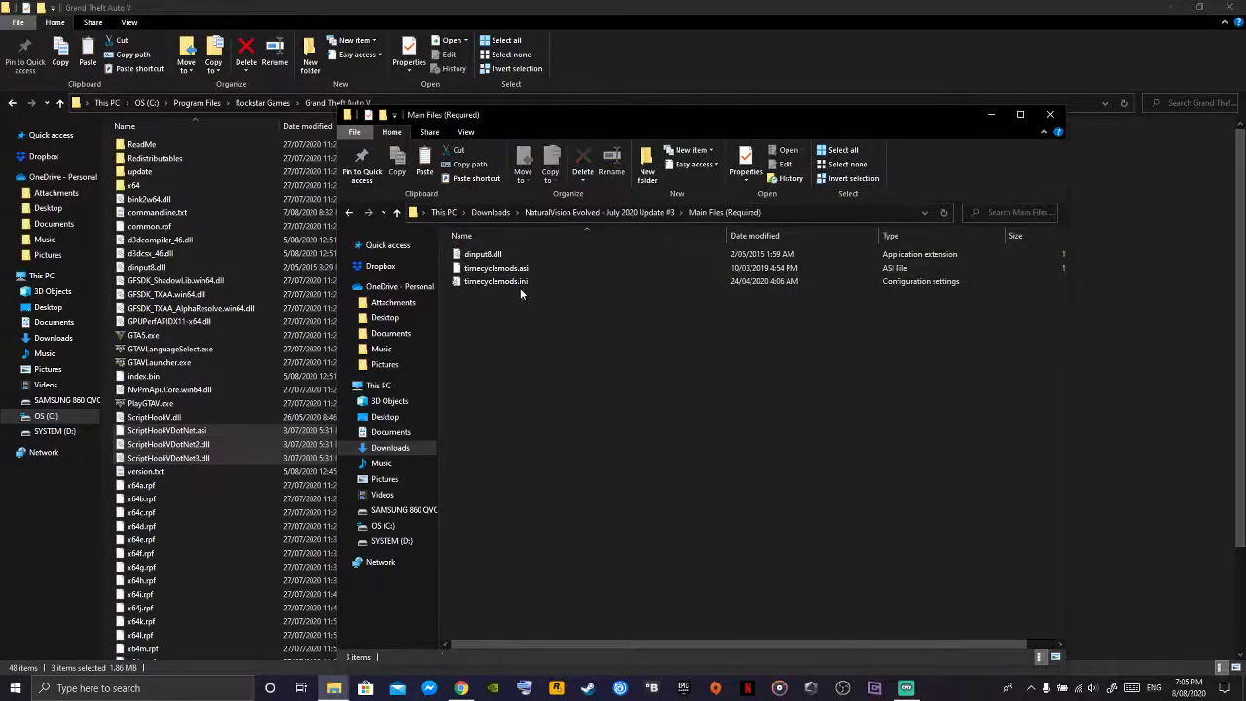
pyautogui.moveTo(521, 298); pyautogui.dragTo(516, 259)
pyautogui.moveTo(631, 111); pyautogui.dragTo(993, 105)
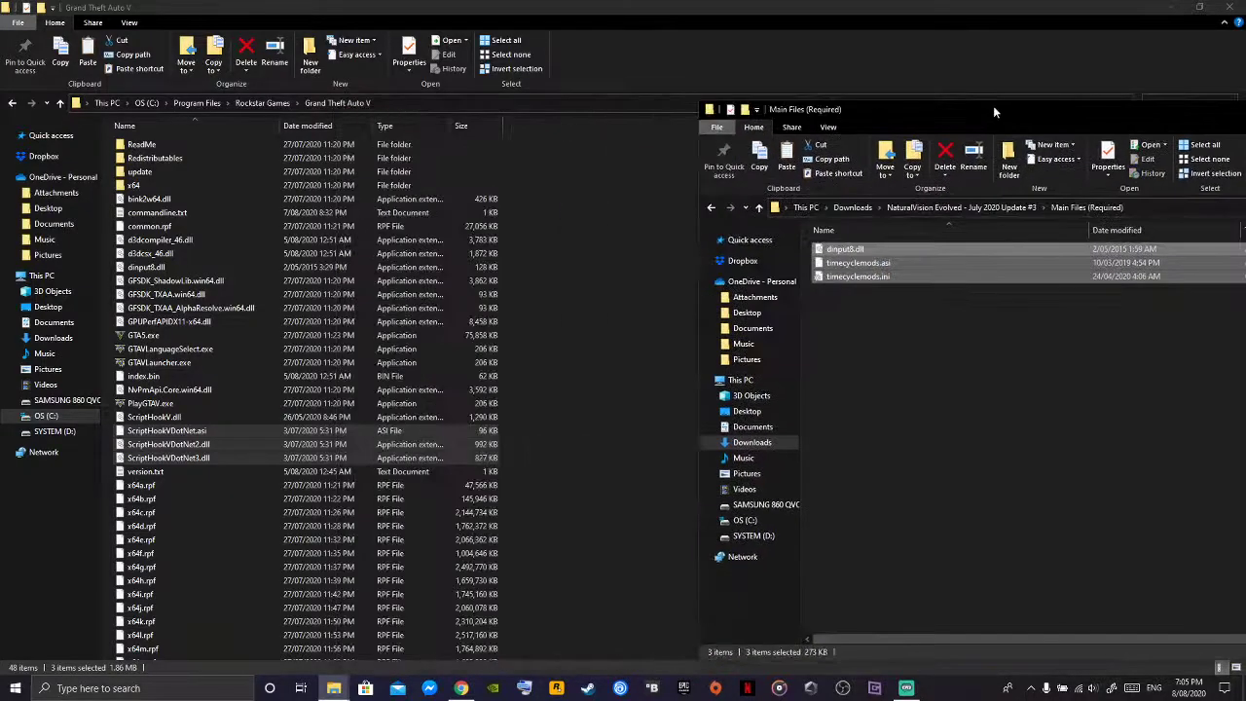
pyautogui.moveTo(903, 250); pyautogui.dragTo(633, 301)
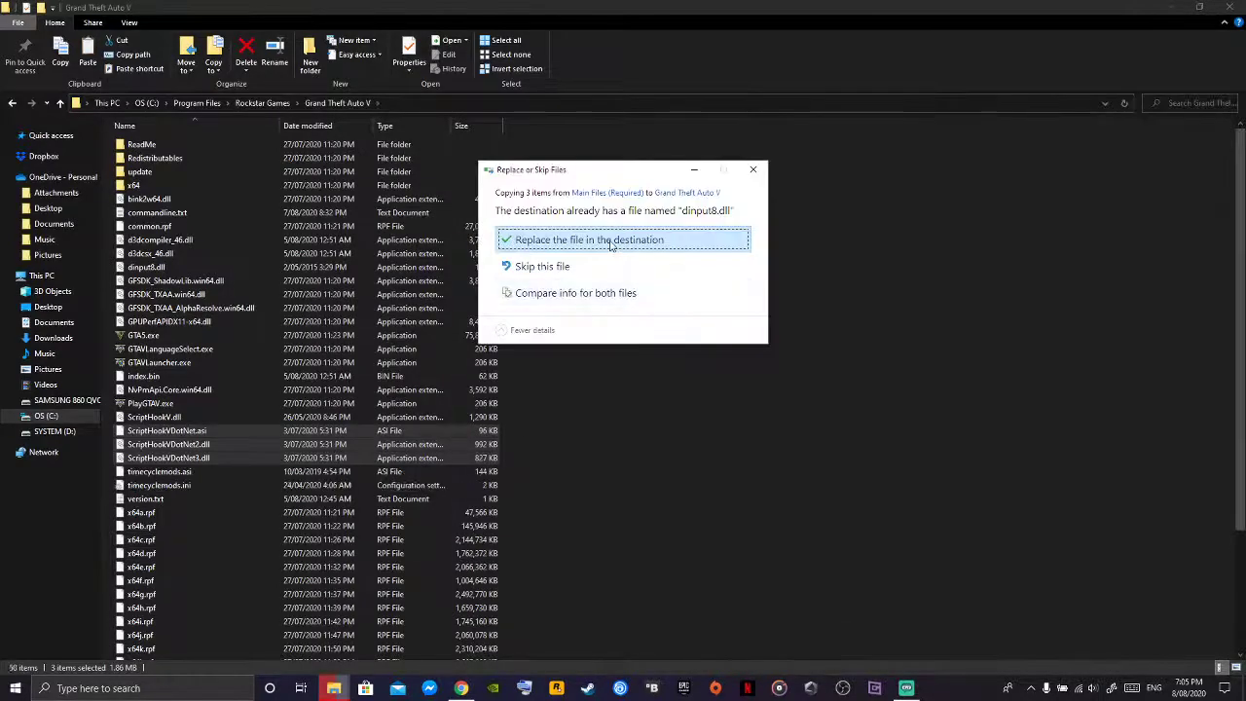
pyautogui.click(615, 250)
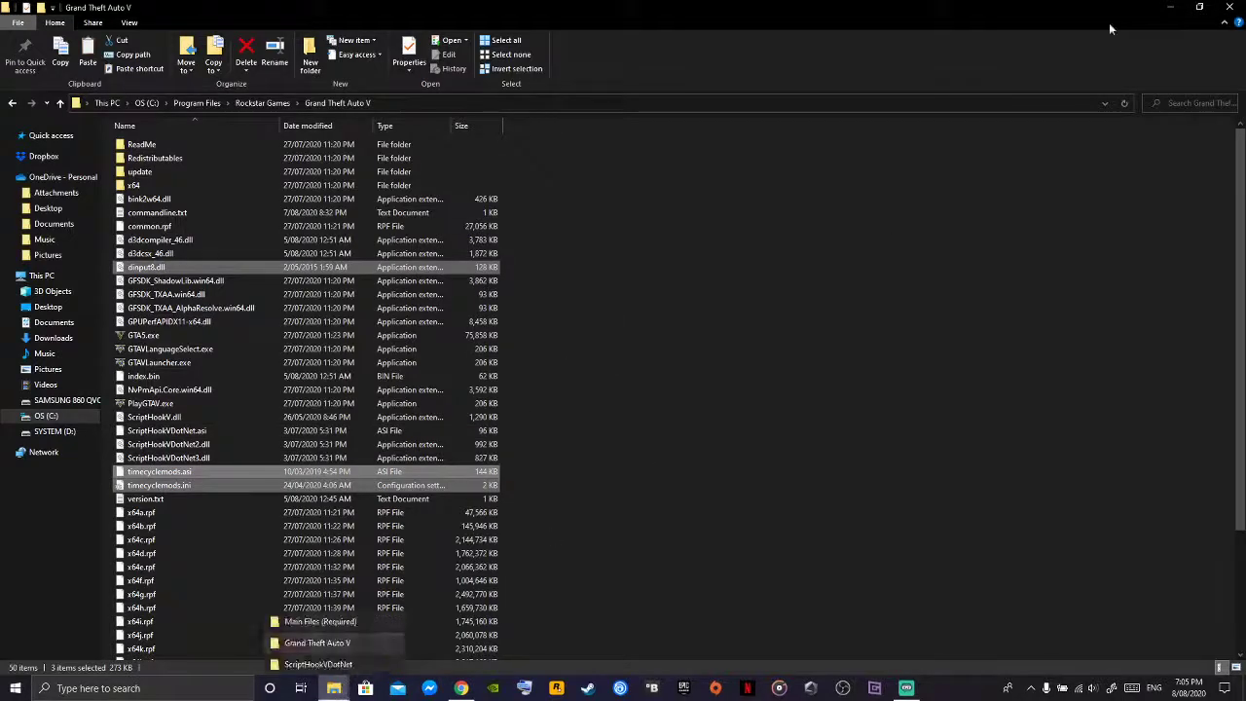
# - Put all open folder windows away and open the Windows version of Grand Theft Auto V in OpenIV
pyautogui.click(1170, 7)
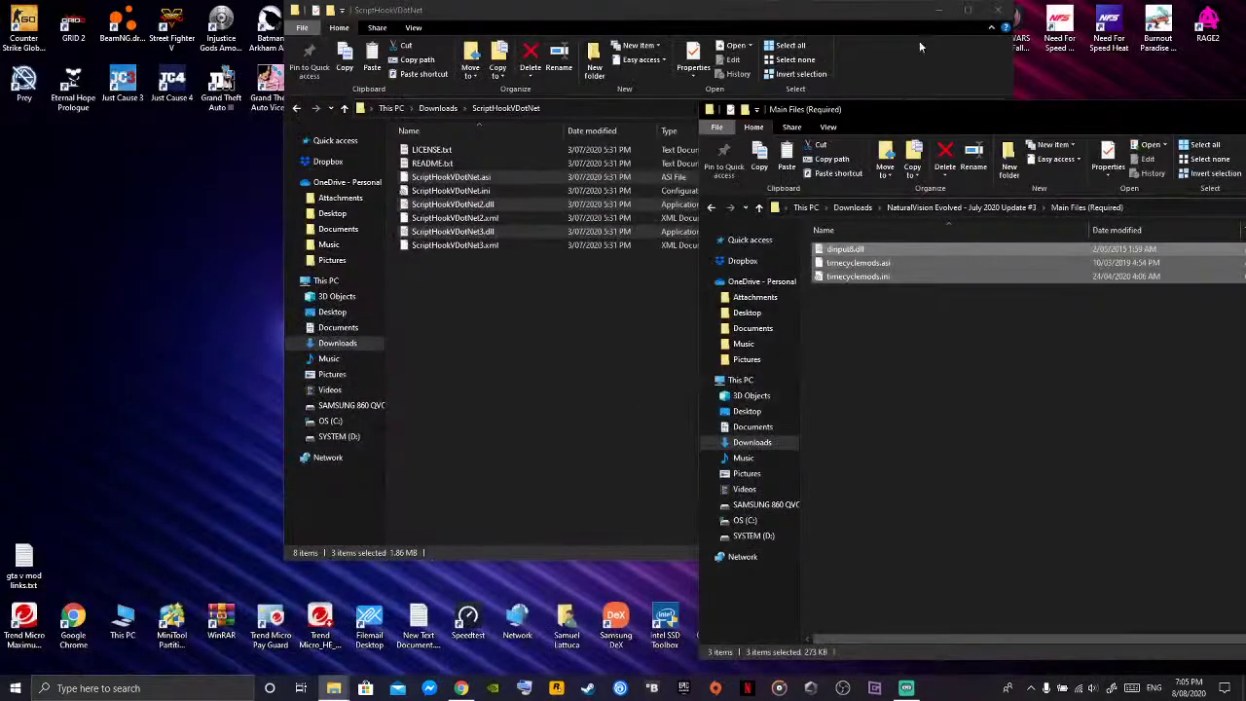
pyautogui.click(936, 12)
pyautogui.moveTo(1051, 109); pyautogui.dragTo(524, 127)
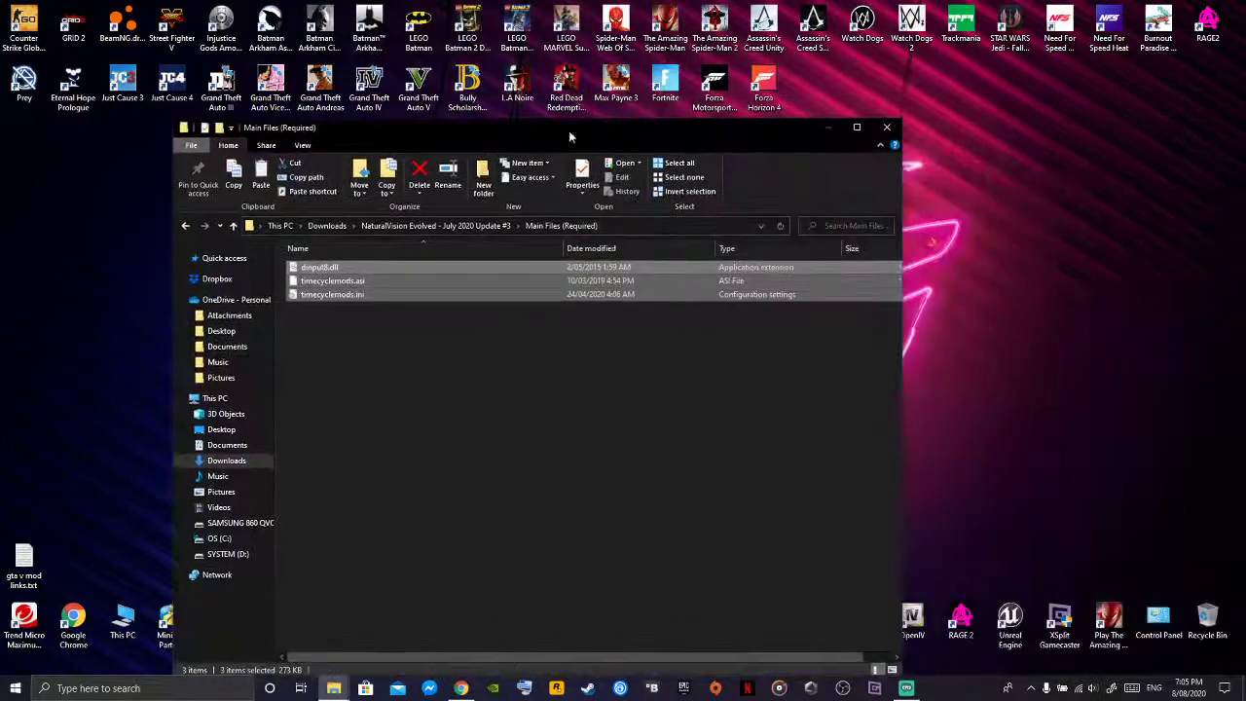
pyautogui.click(826, 128)
pyautogui.click(903, 610)
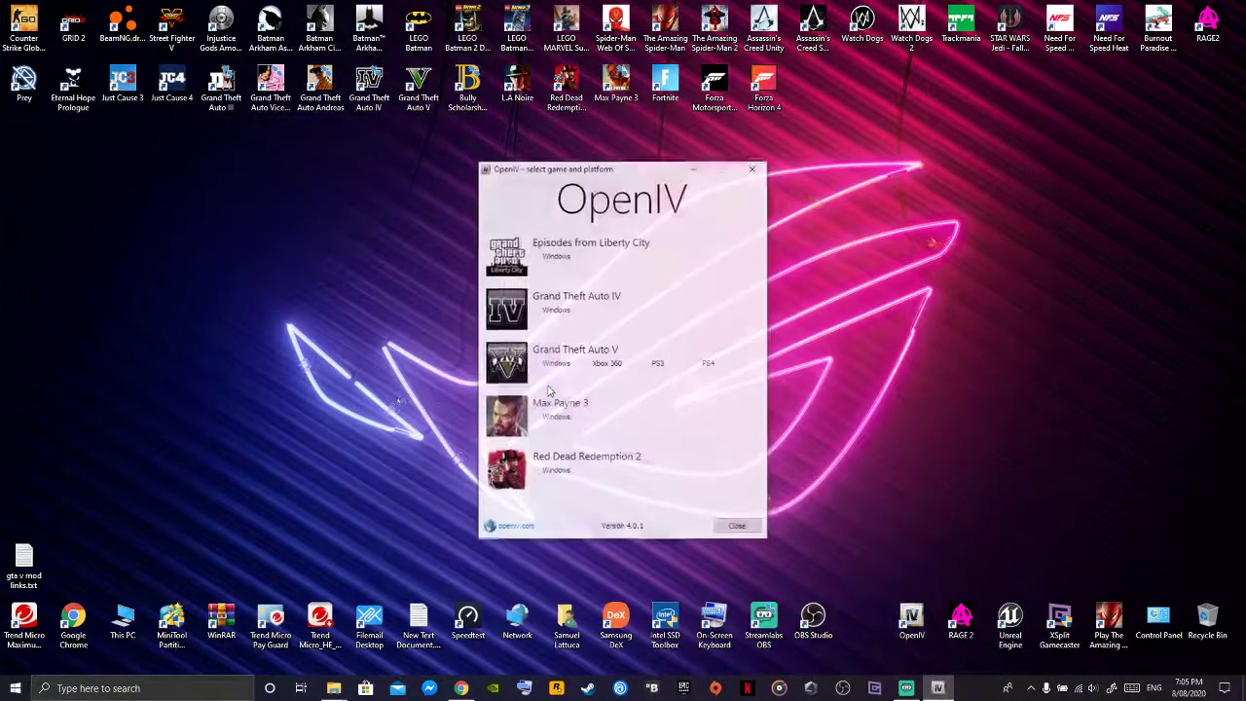
pyautogui.click(548, 365)
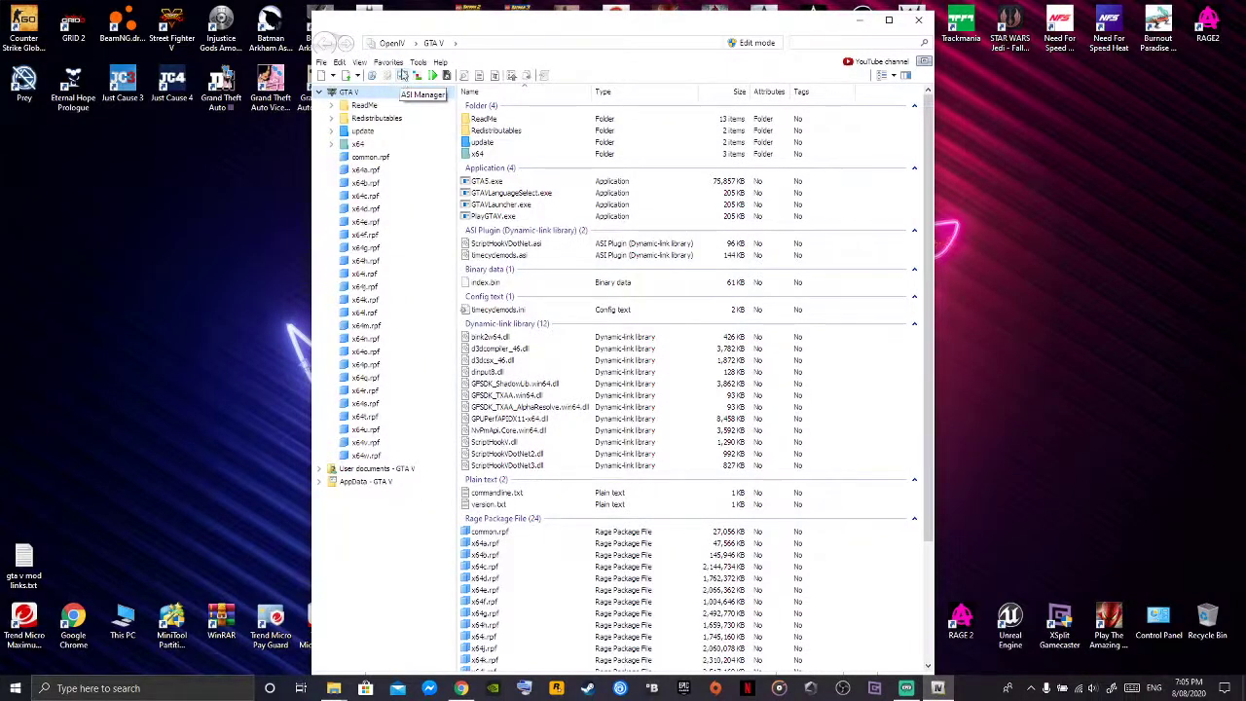
# - Uninstall and reinstall the ASI Loader with the GTA V ASI Manager
pyautogui.click(400, 77)
pyautogui.click(405, 77)
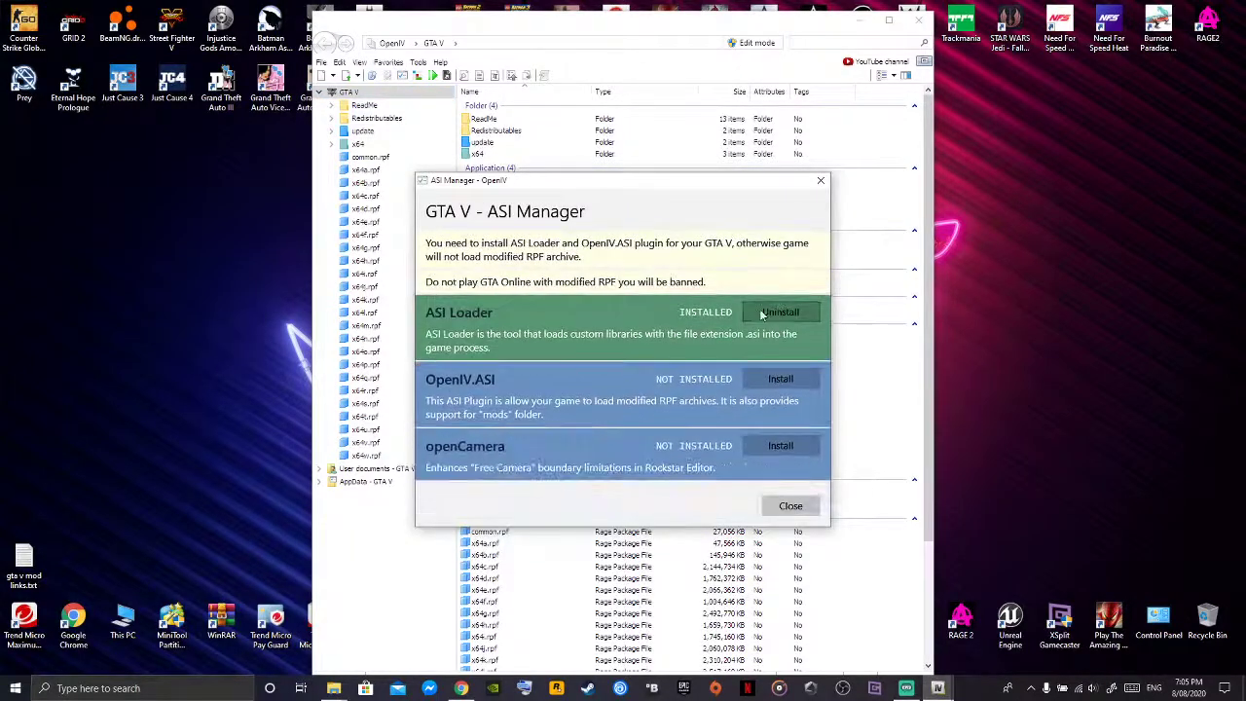
pyautogui.click(770, 316)
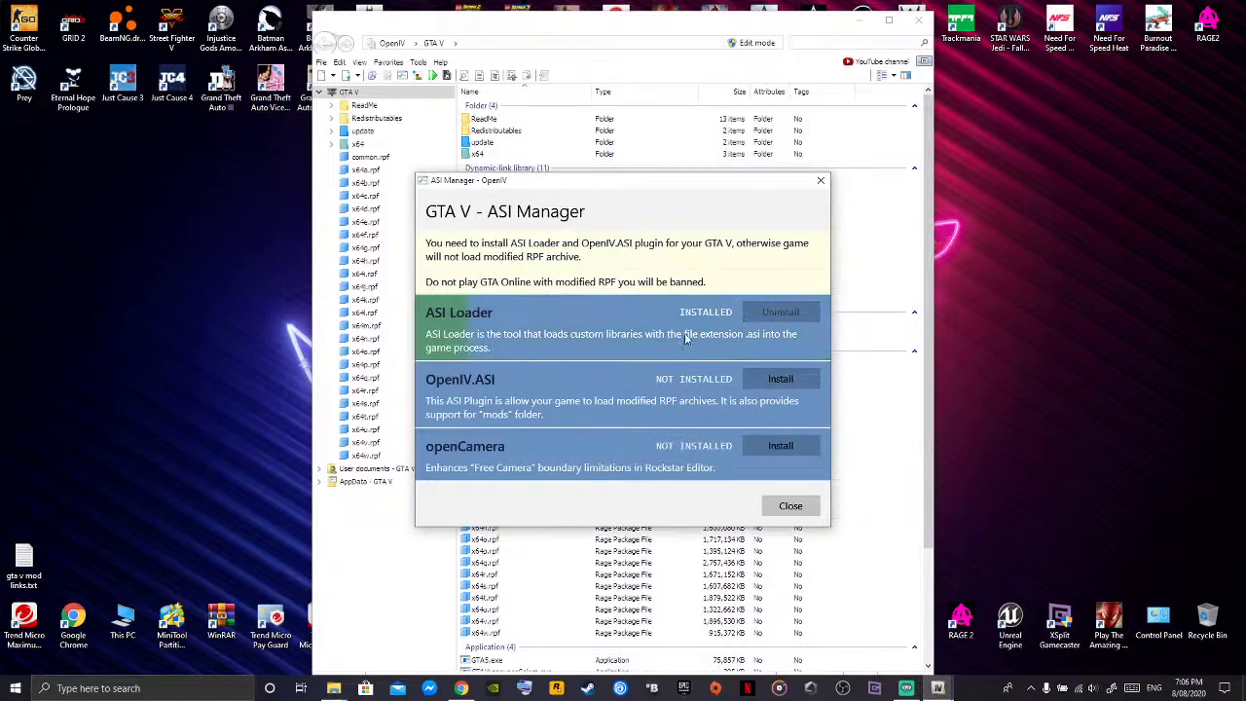
pyautogui.click(783, 313)
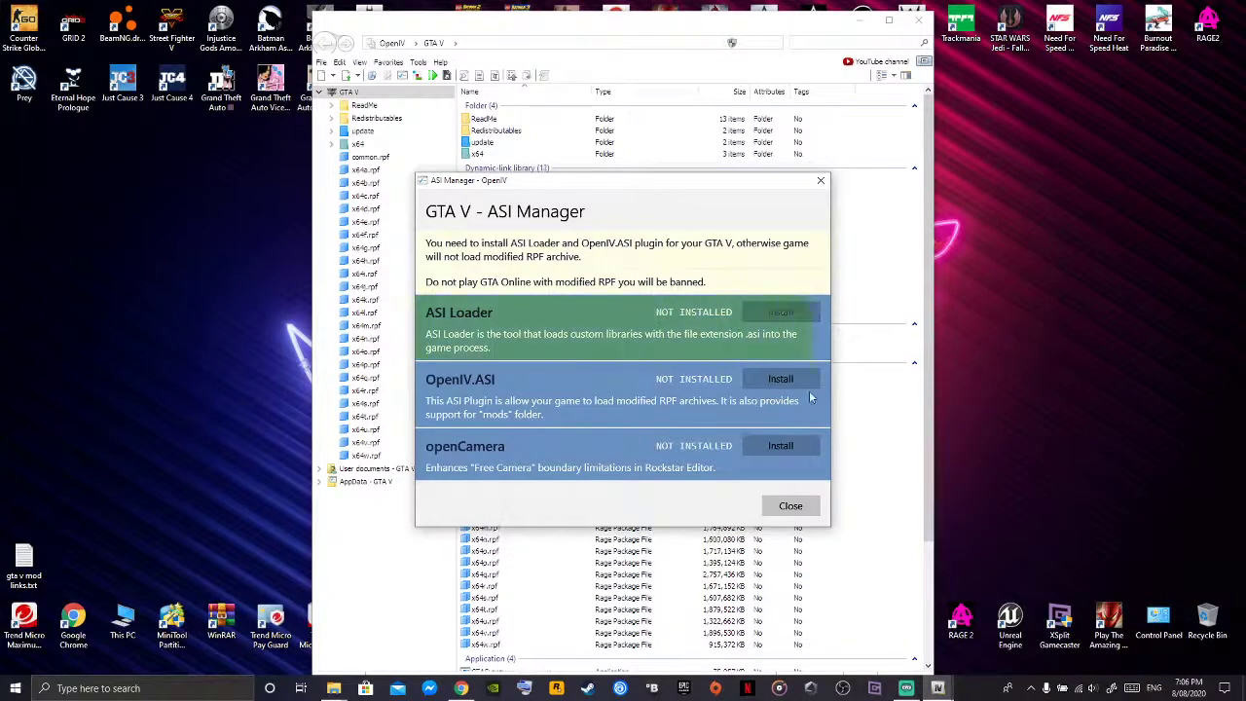
# - Install OpenIV.ASI, creating a "mods" folder and allowing edit mode only for archives inside it
pyautogui.click(779, 379)
pyautogui.click(451, 368)
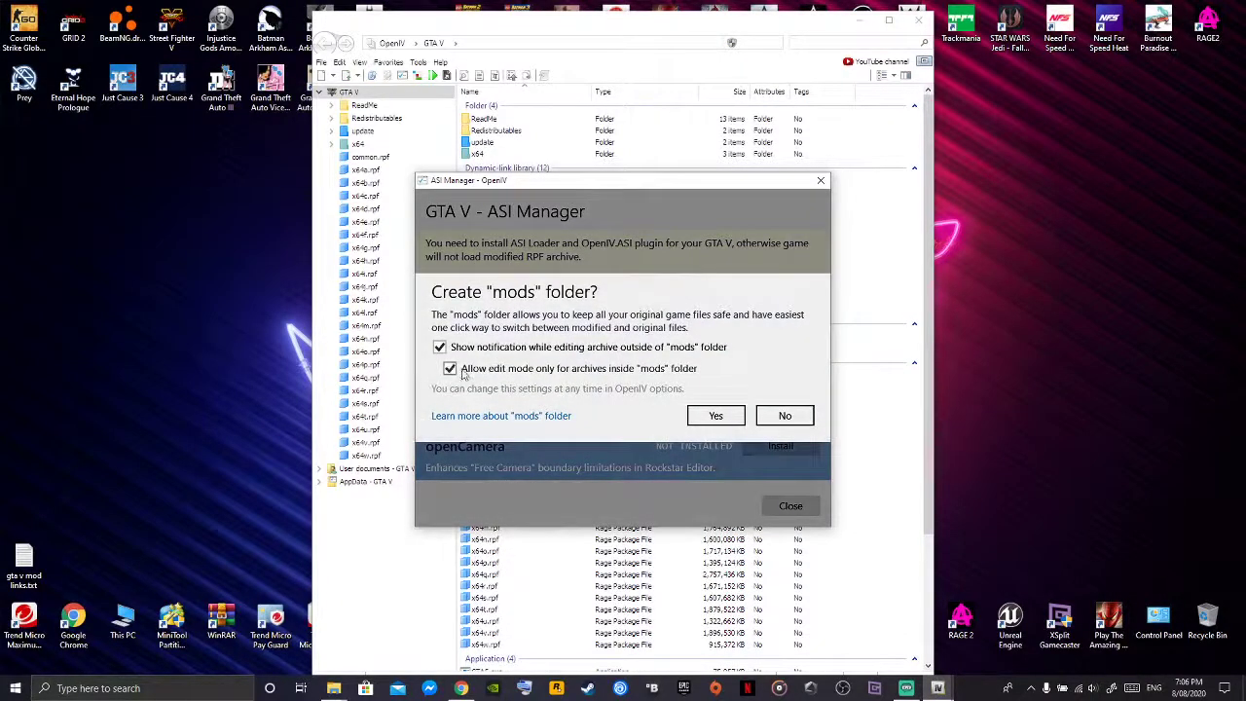
pyautogui.click(716, 416)
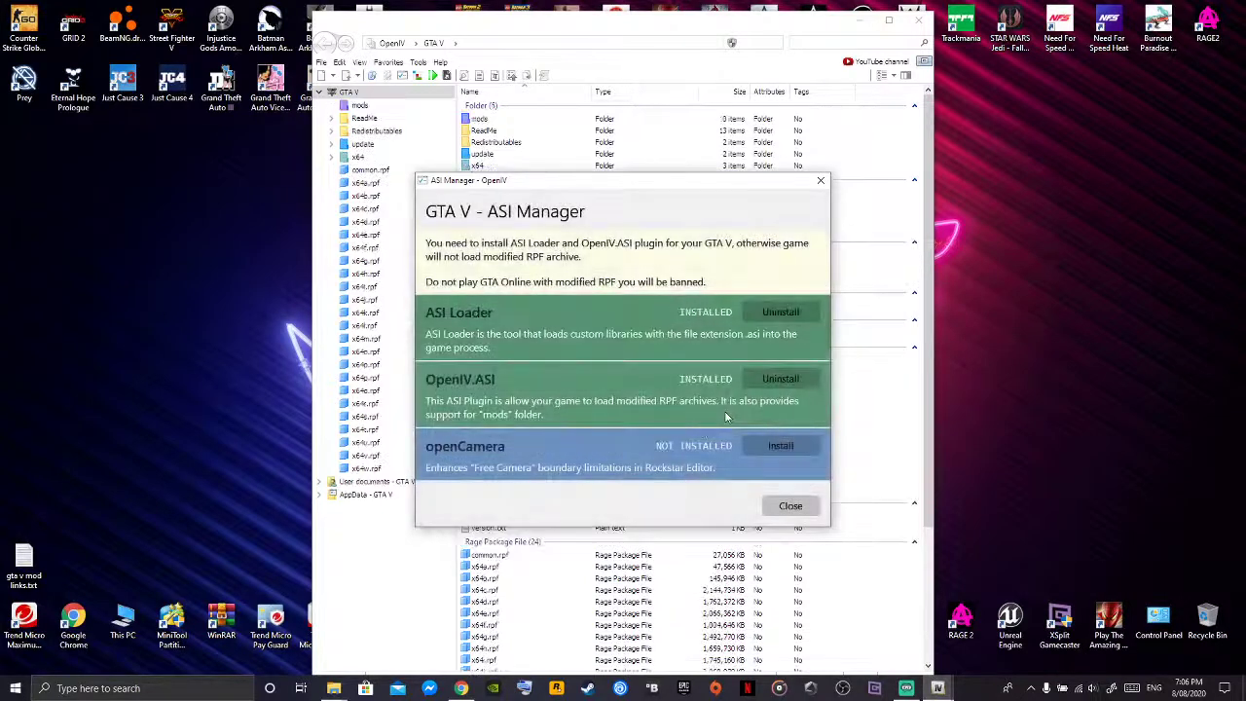
# - Install the openCamera plugin and close the ASI Manager
pyautogui.click(786, 445)
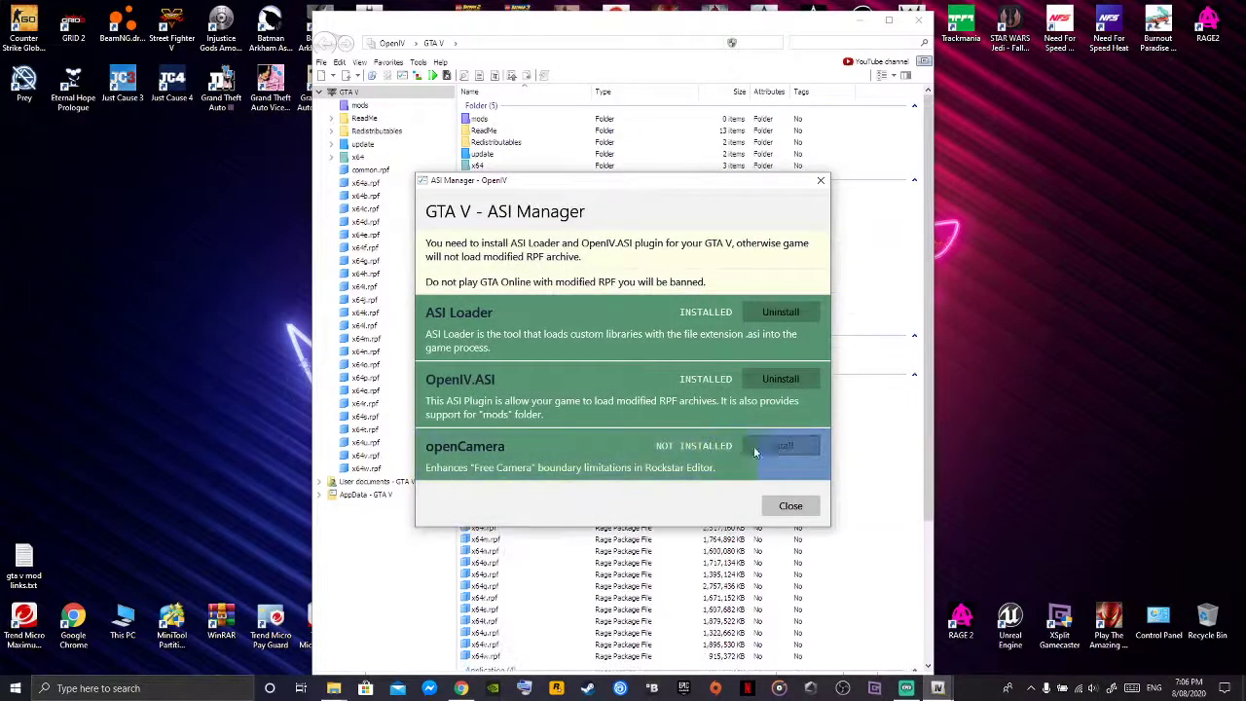
pyautogui.click(790, 505)
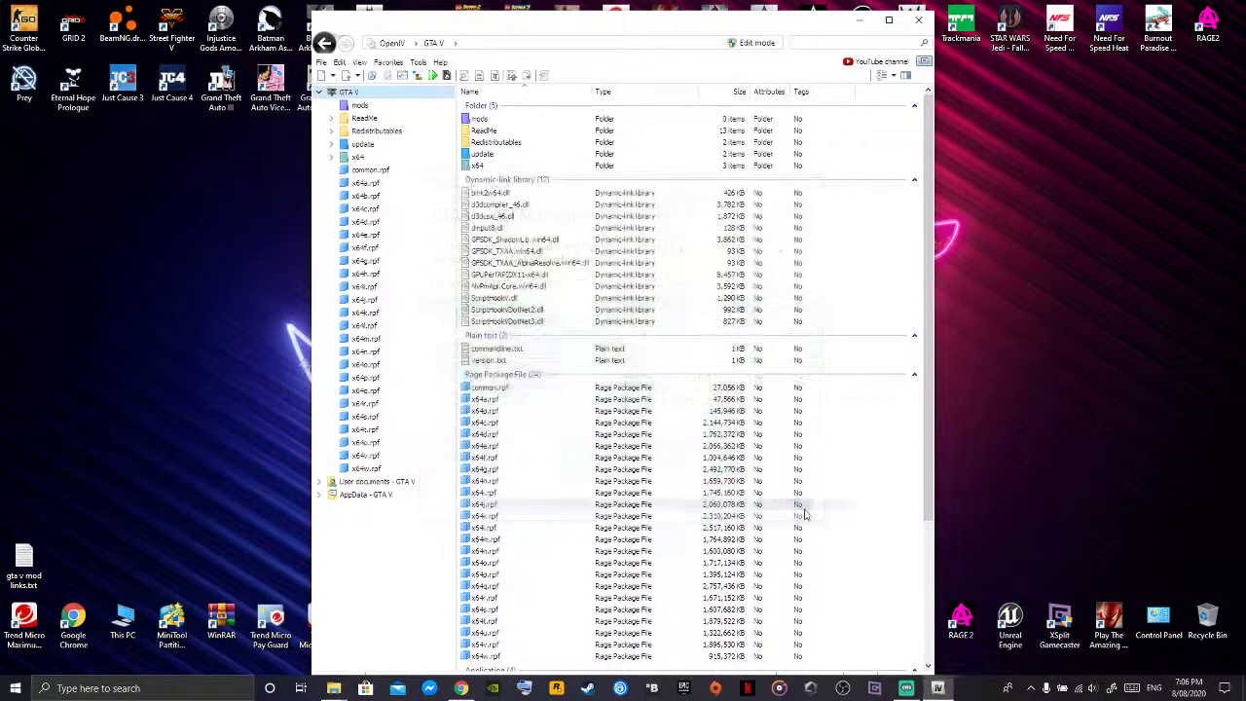
# - Install the NaturalVision Installer.oiv package from the NaturalVision Evolved download folder into the "mods" folder
pyautogui.click(419, 76)
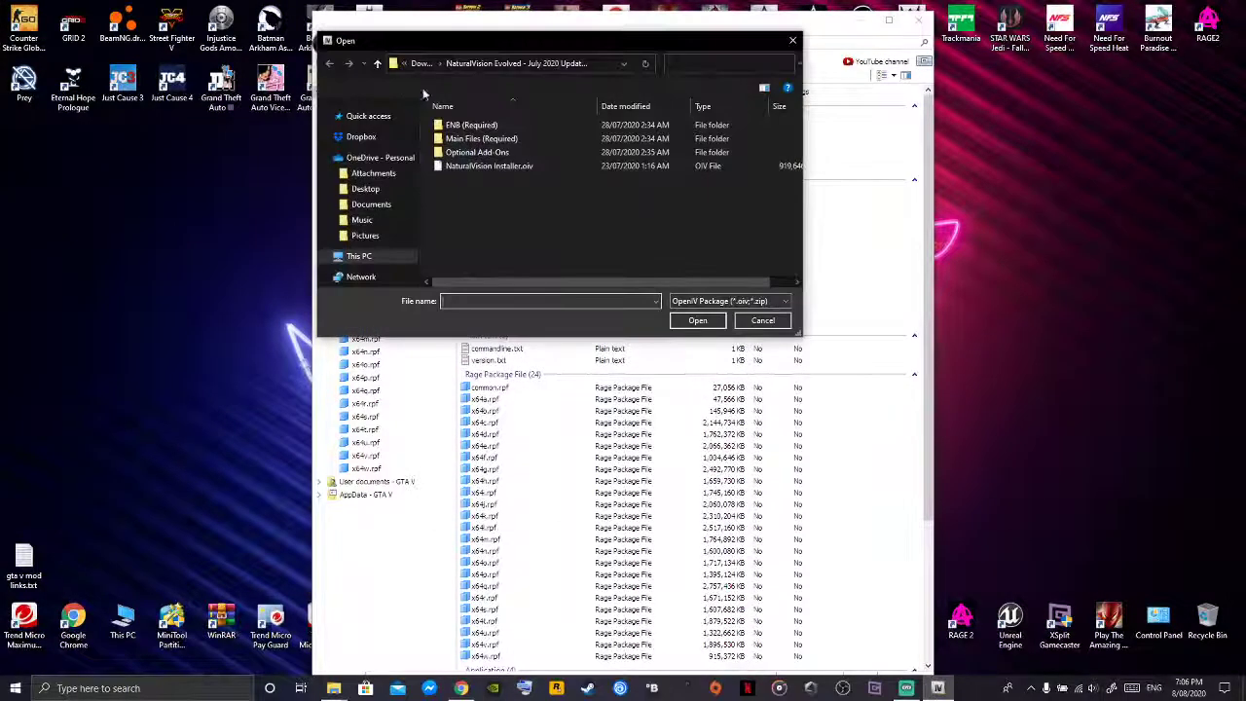
pyautogui.moveTo(542, 39); pyautogui.dragTo(744, 84)
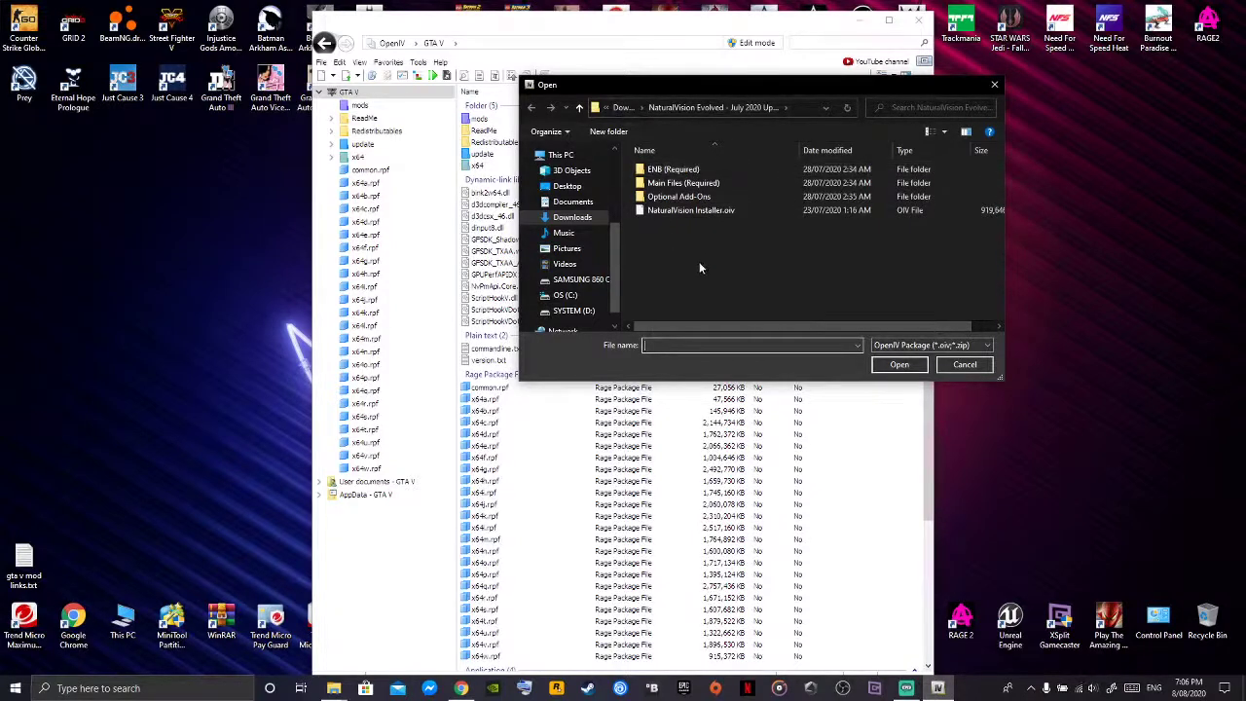
pyautogui.doubleClick(697, 211)
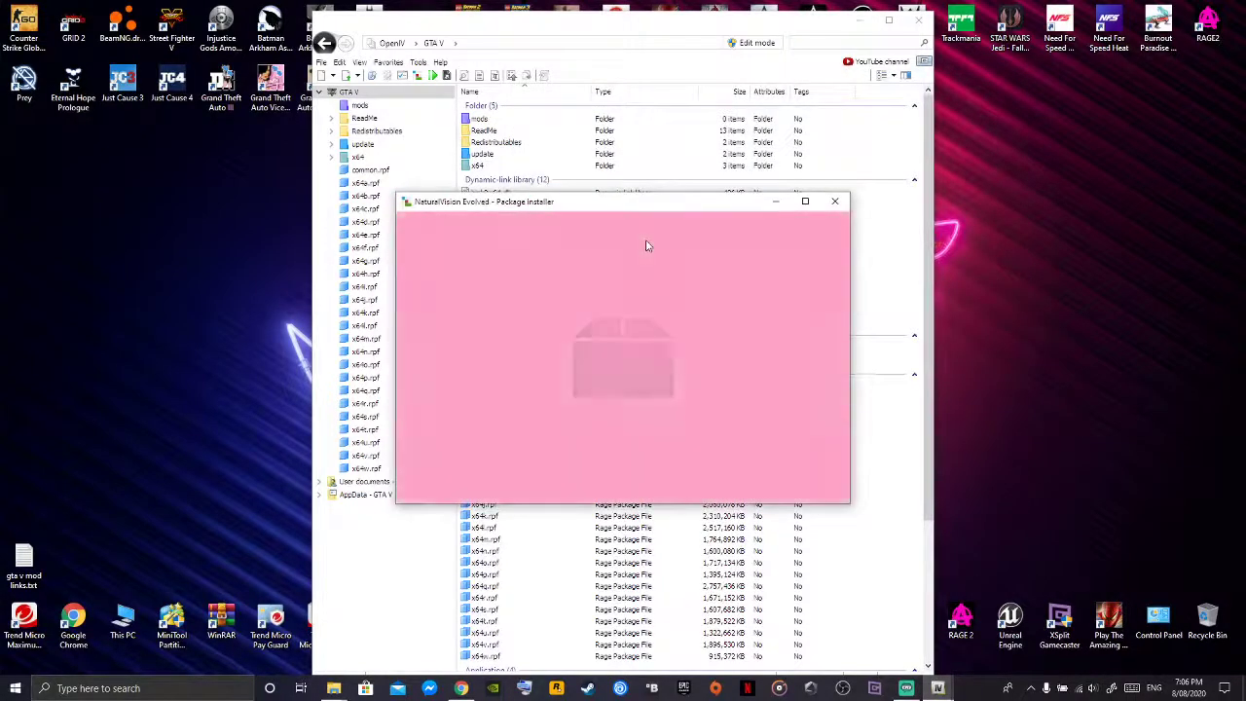
pyautogui.click(814, 301)
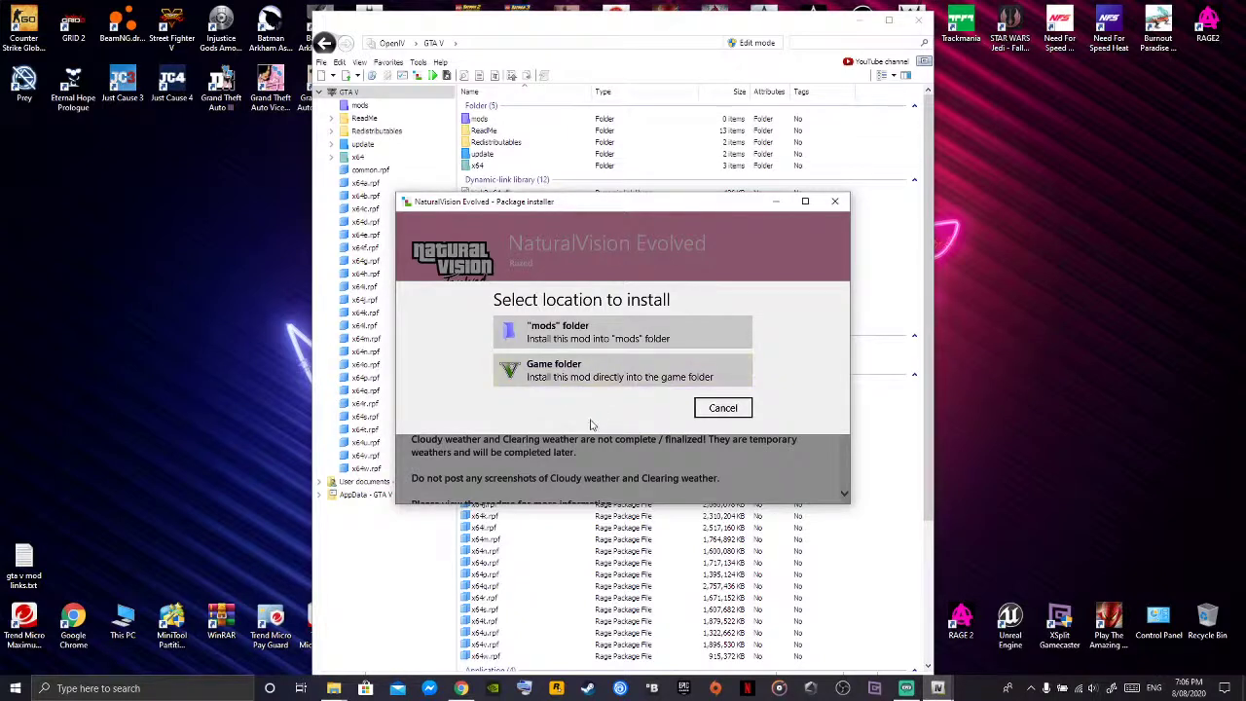
pyautogui.click(605, 328)
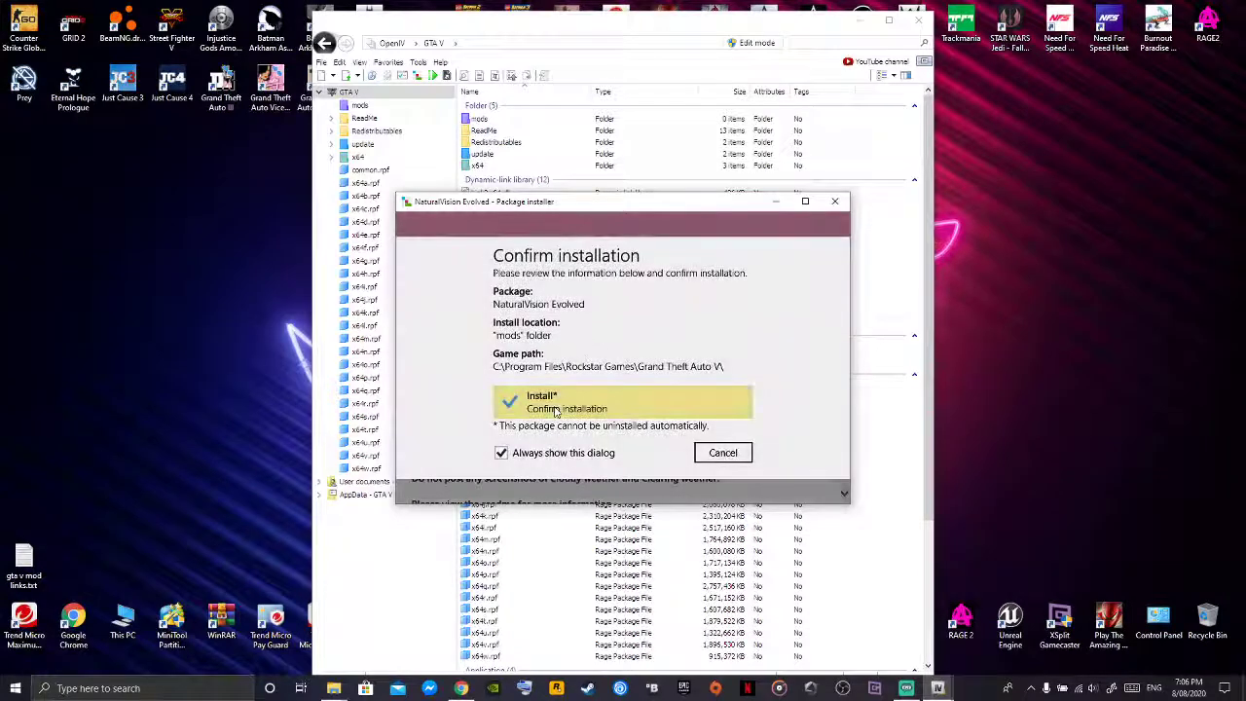
pyautogui.click(556, 409)
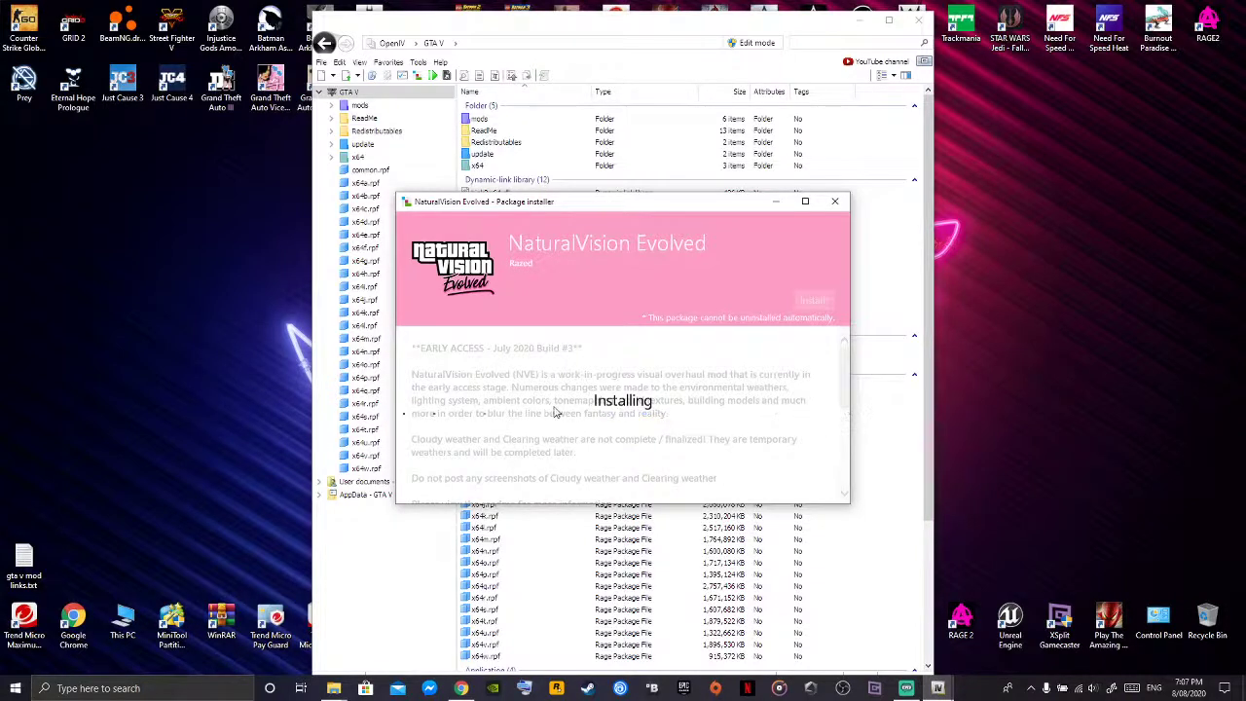
# - In File Explorer, check the extraction options of the NaturalVision Evolved archive in Downloads and view its extracted July 2020 Update #3 folder
pyautogui.rightClick(333, 689)
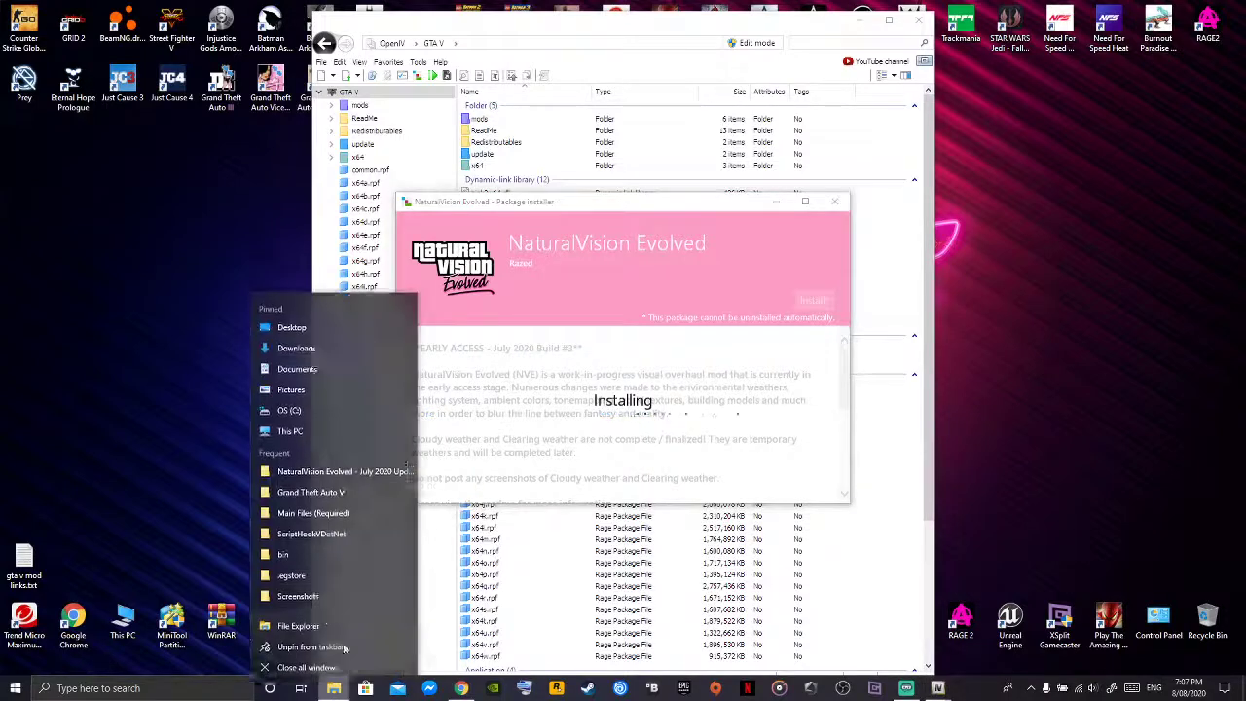
pyautogui.click(295, 618)
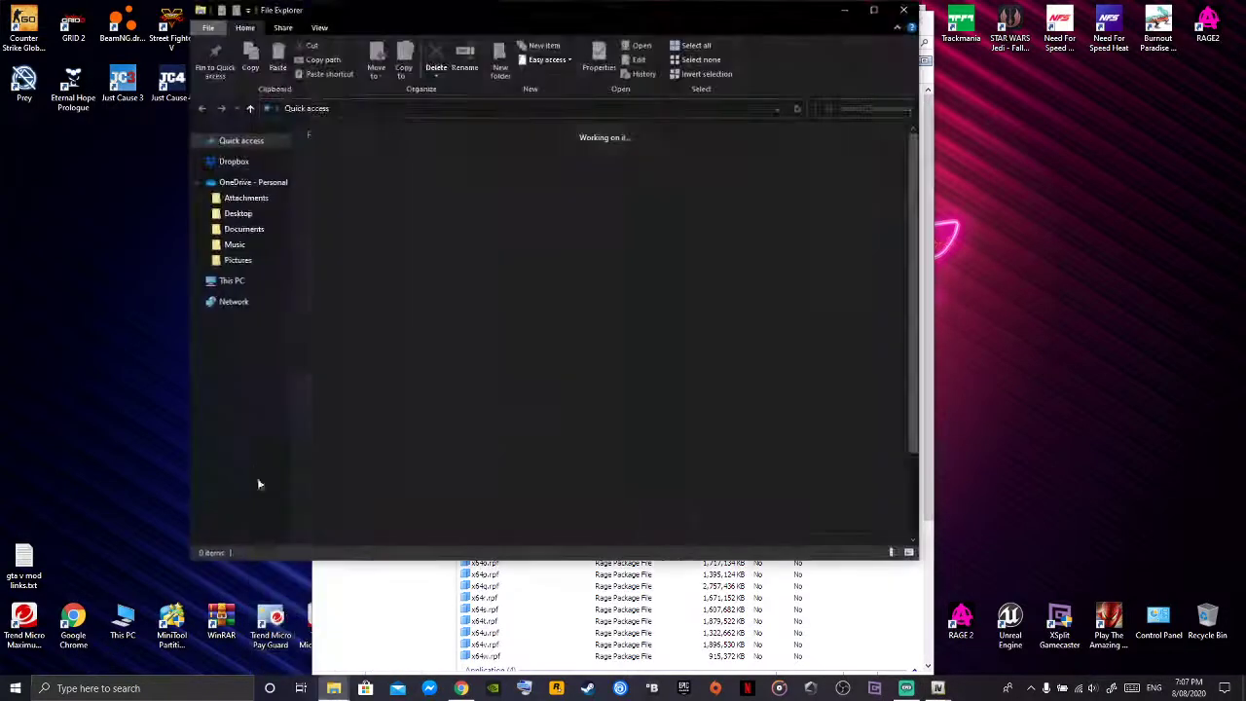
pyautogui.click(245, 344)
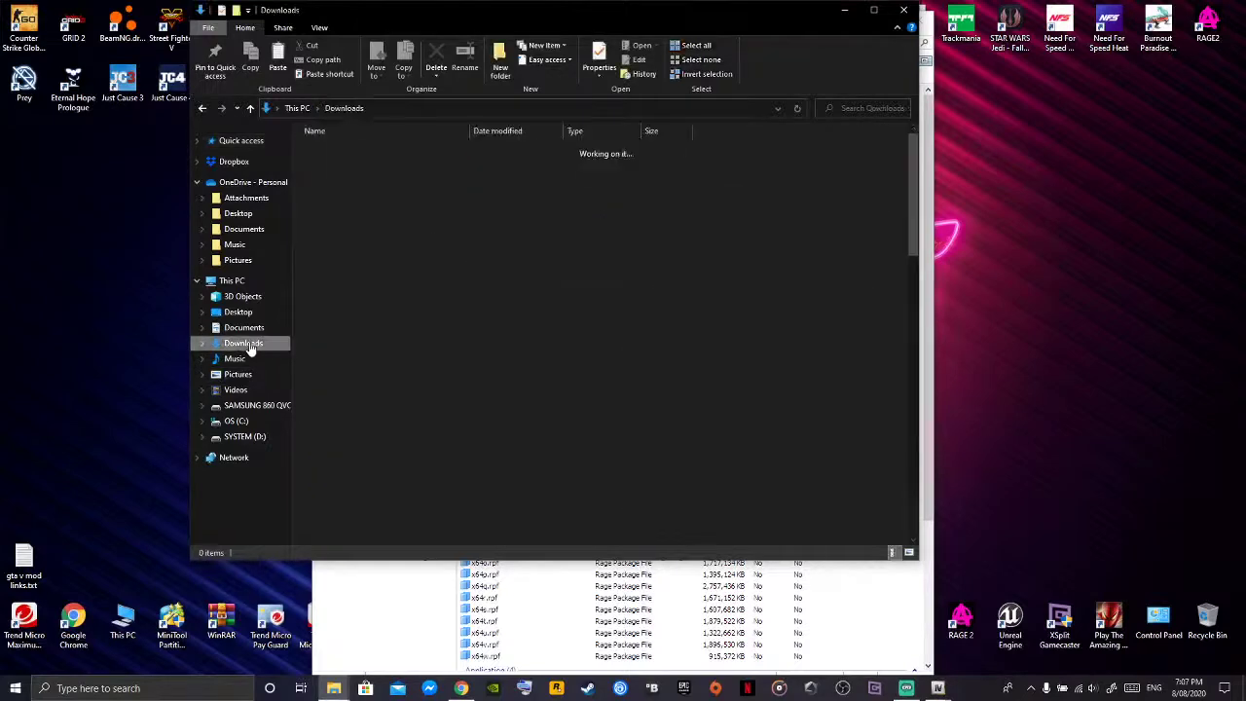
pyautogui.scroll(-3, 395, 292)
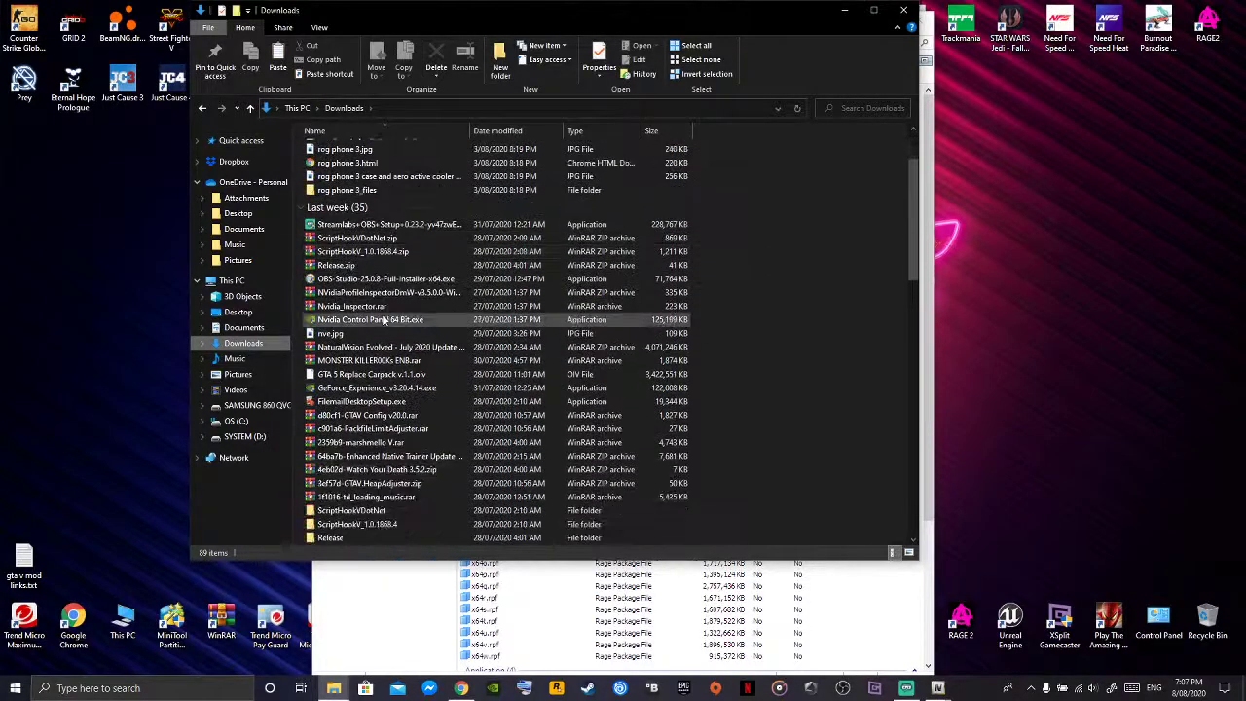
pyautogui.scroll(-1, 385, 319)
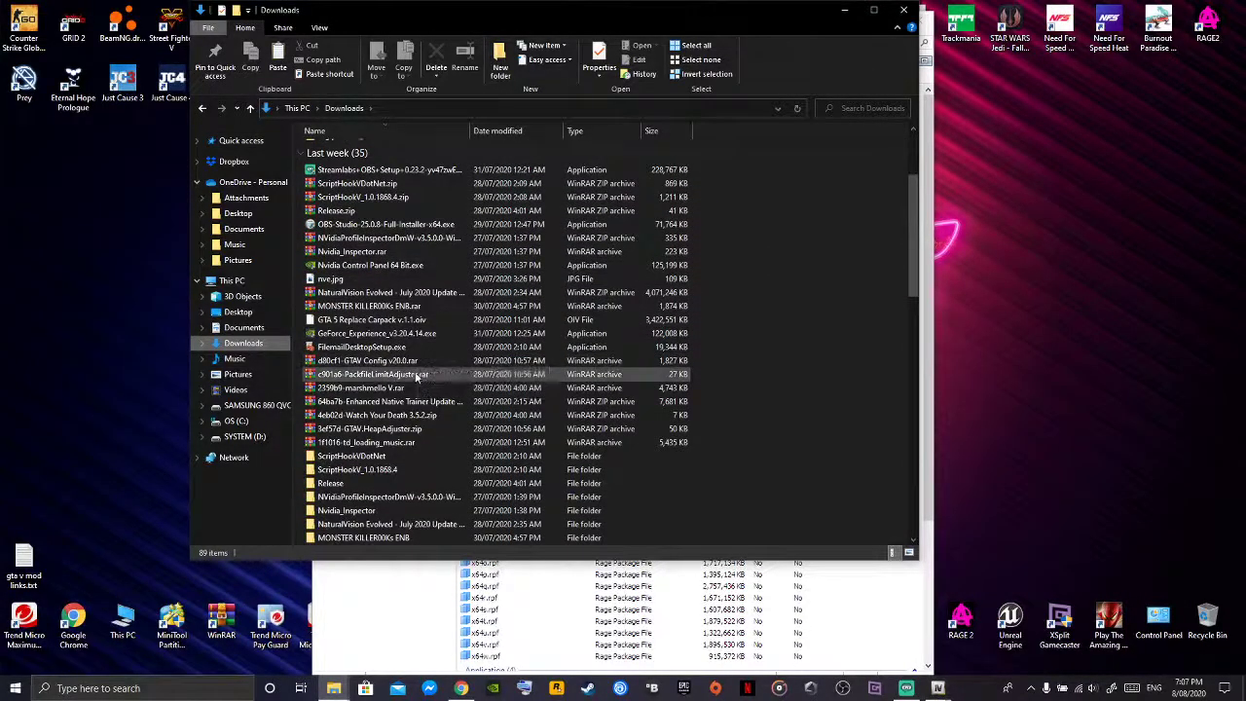
pyautogui.rightClick(428, 299)
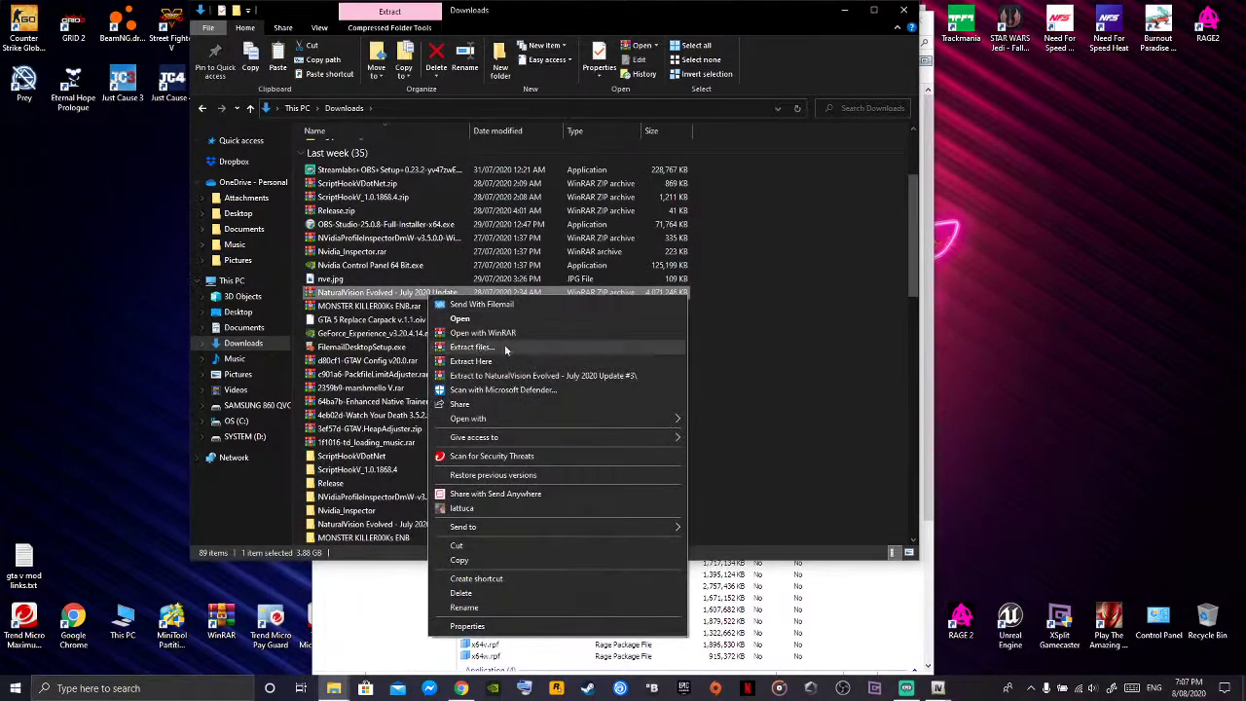
pyautogui.click(797, 355)
pyautogui.scroll(-3, 398, 435)
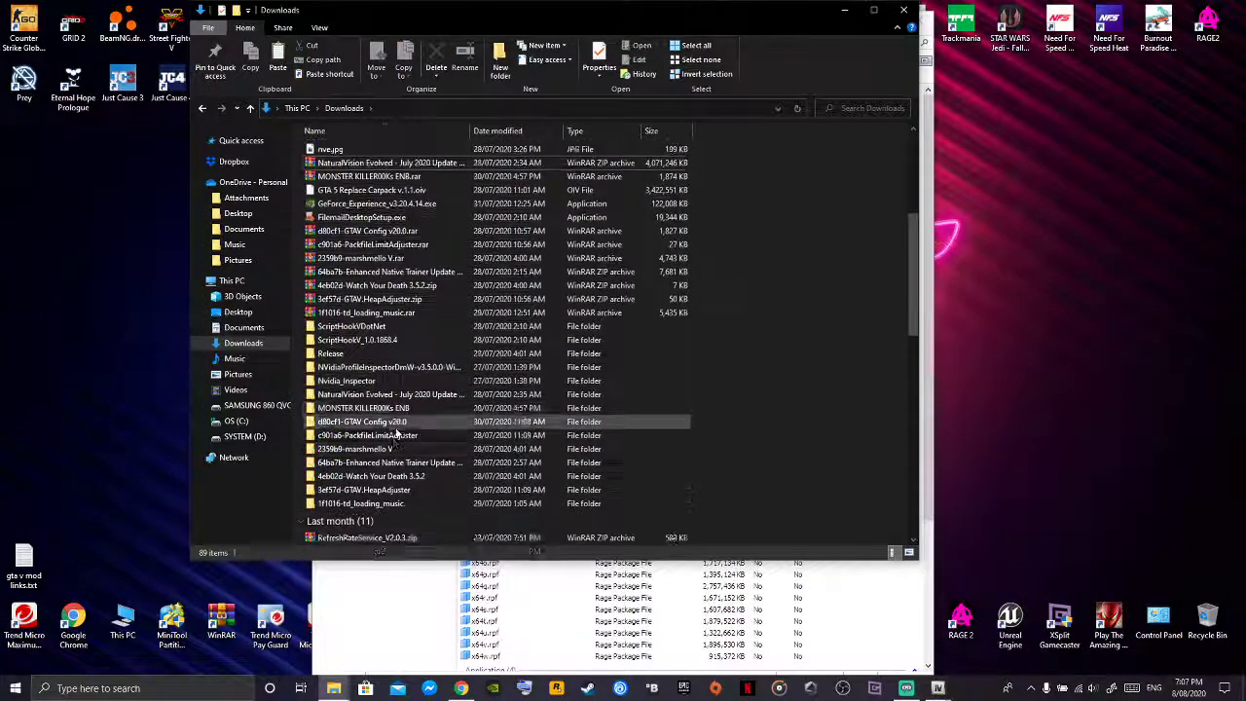
pyautogui.scroll(-2, 399, 436)
pyautogui.doubleClick(389, 349)
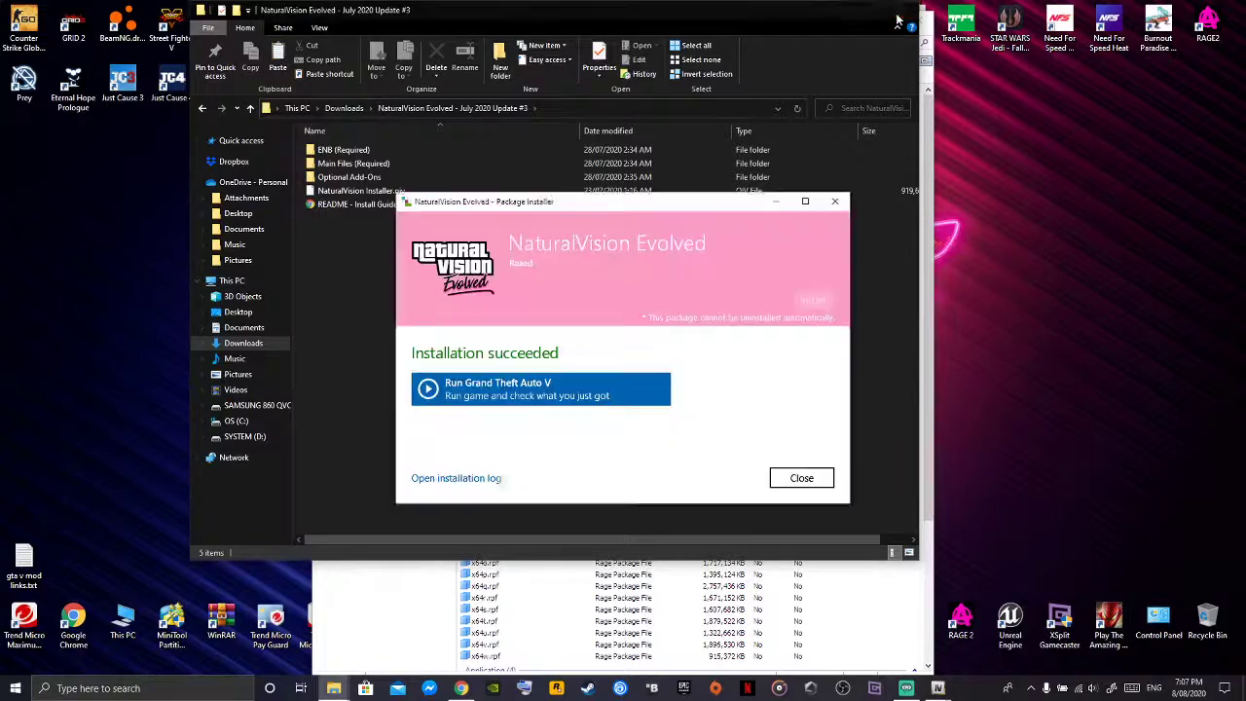
pyautogui.click(898, 20)
# - Close the NaturalVision Evolved installer and install the optional Enhanced Motion Blur add-on at medium intensity into the "mods" folder
pyautogui.moveTo(626, 201); pyautogui.dragTo(644, 198)
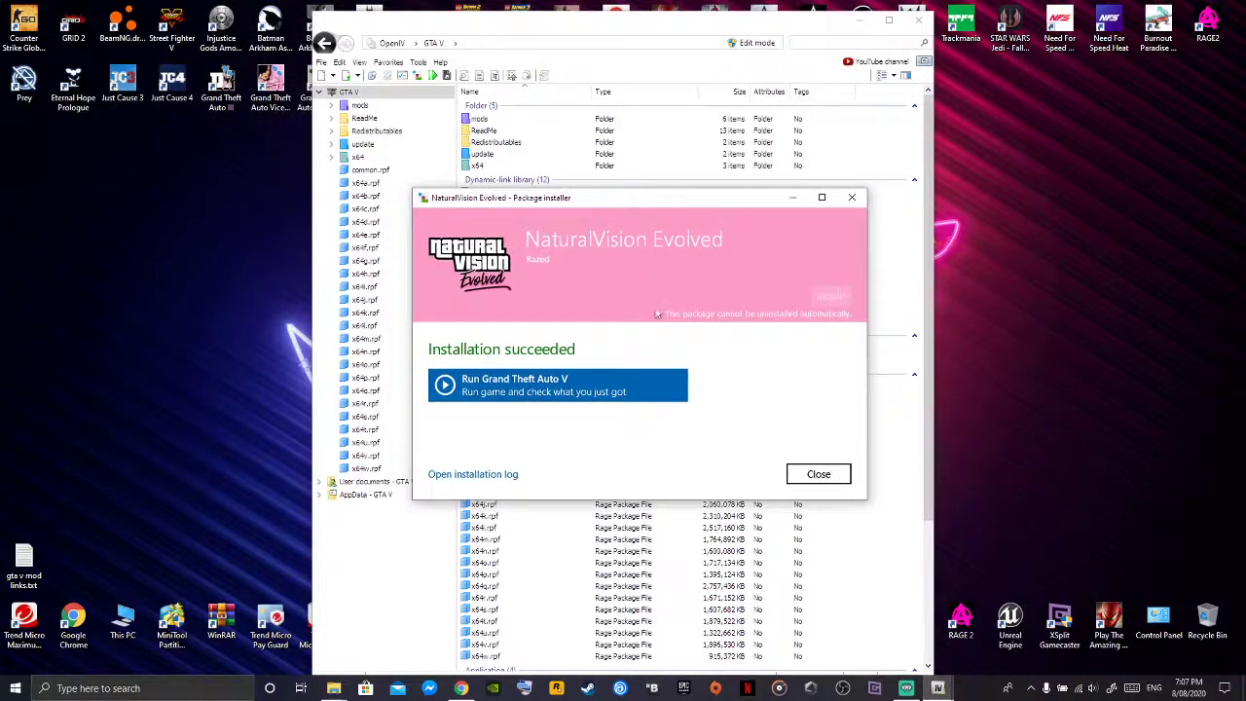
pyautogui.click(819, 476)
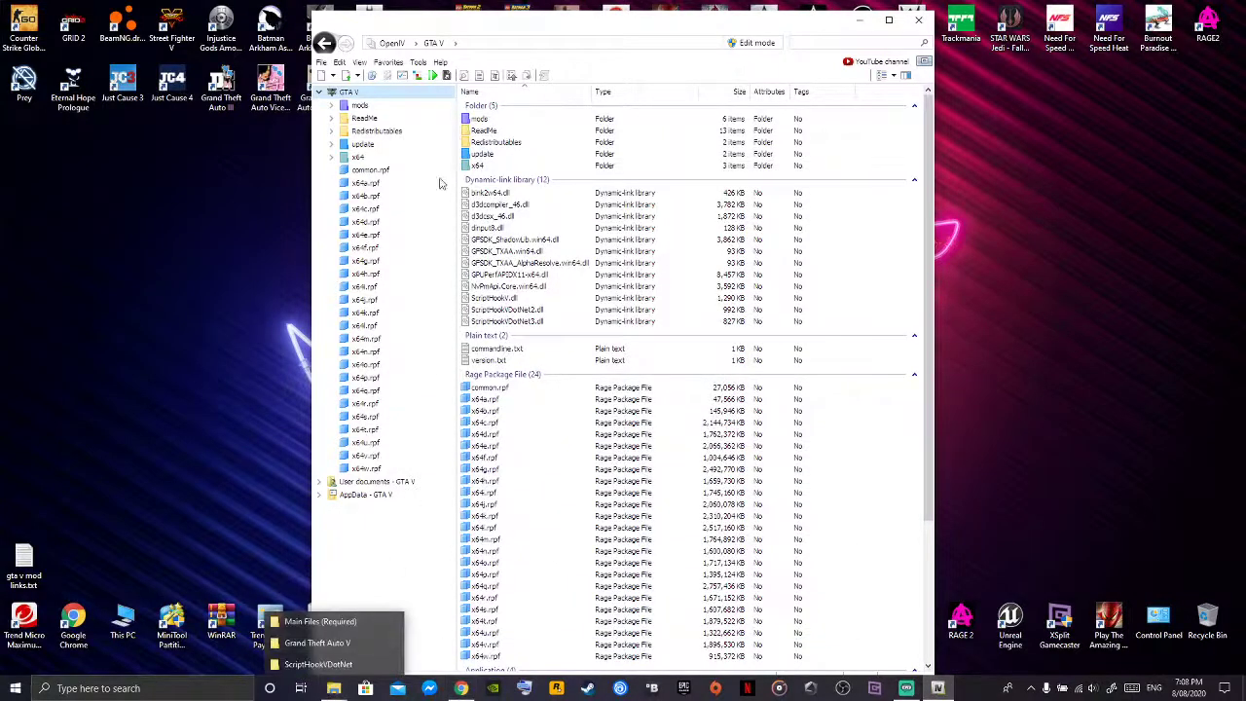
pyautogui.click(417, 77)
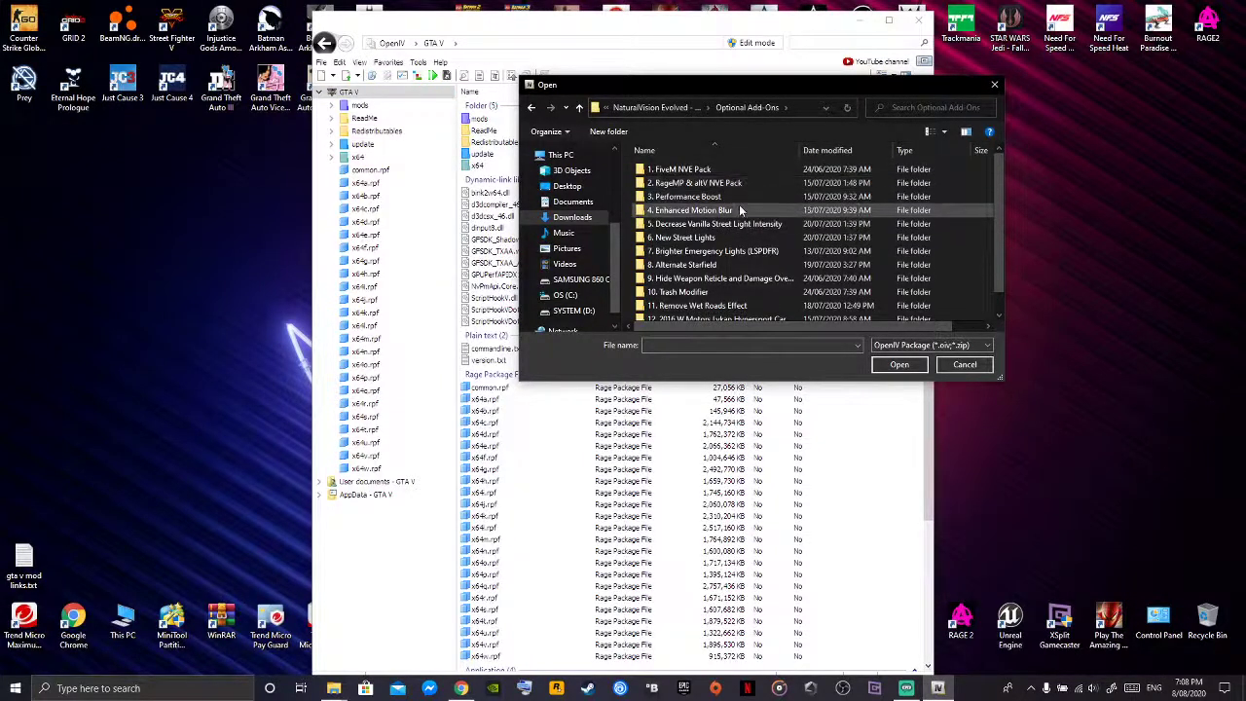
pyautogui.doubleClick(726, 211)
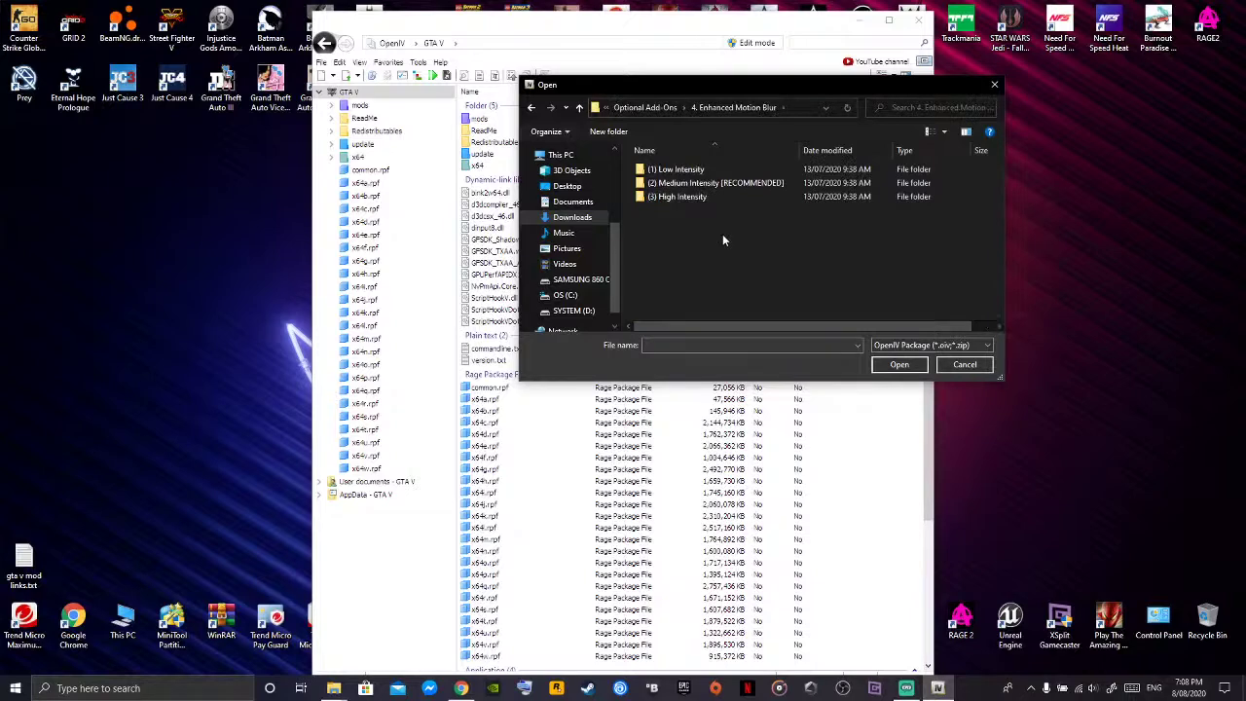
pyautogui.click(728, 185)
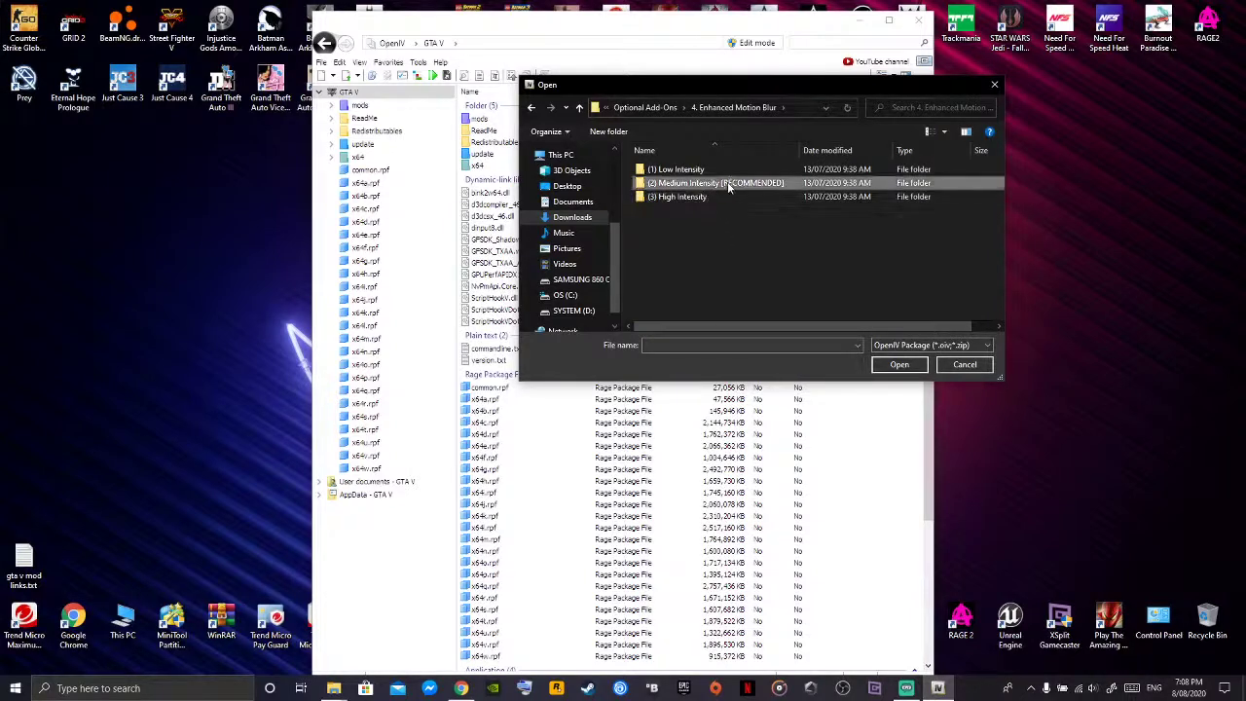
pyautogui.doubleClick(728, 185)
pyautogui.doubleClick(701, 171)
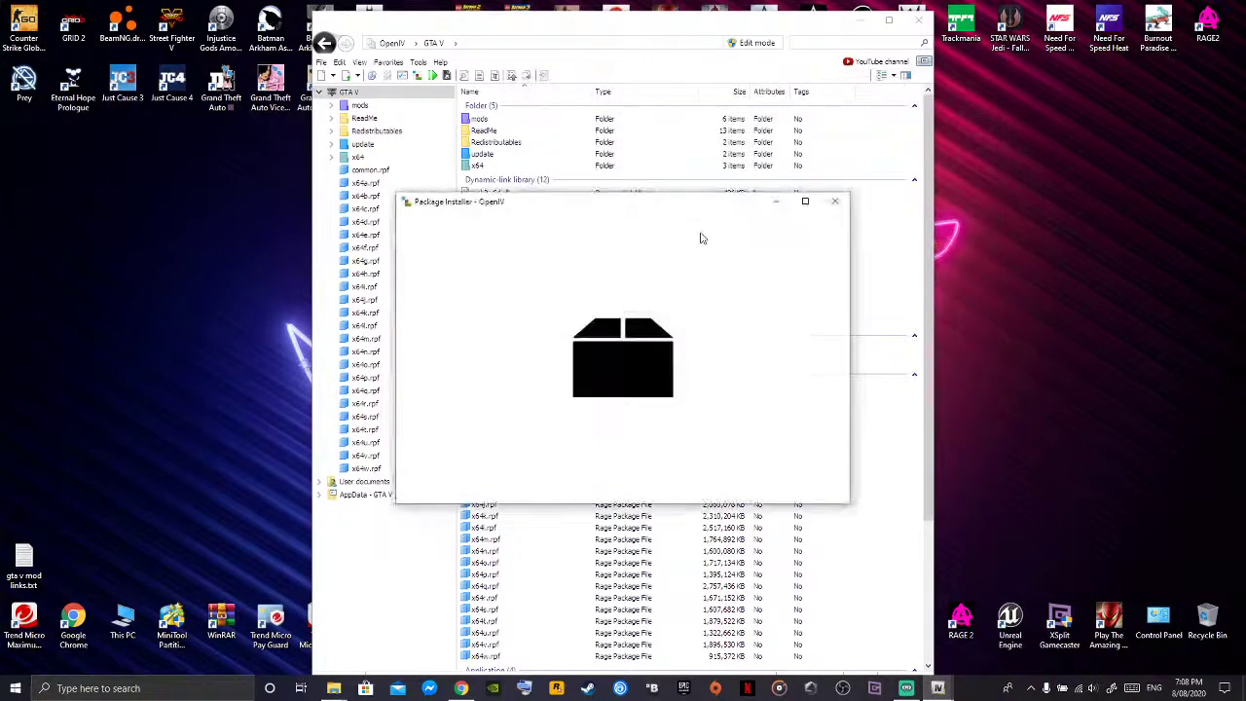
pyautogui.click(812, 298)
pyautogui.click(588, 336)
pyautogui.click(616, 399)
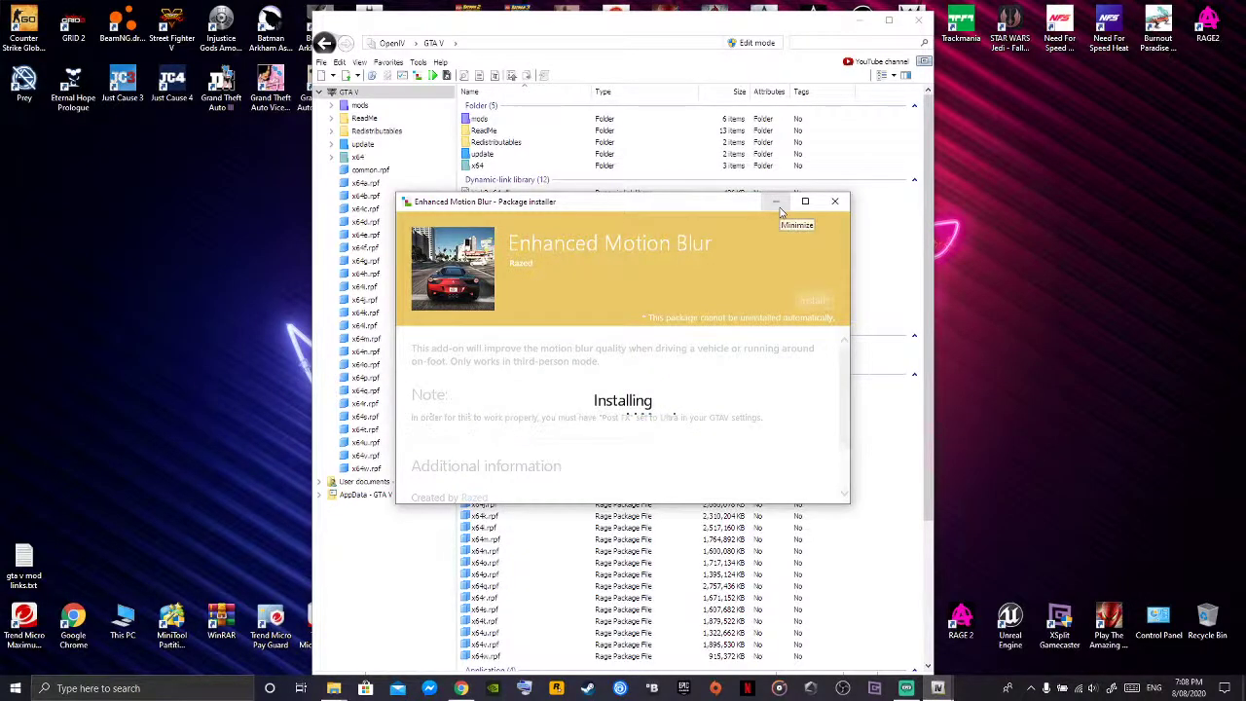
pyautogui.click(801, 478)
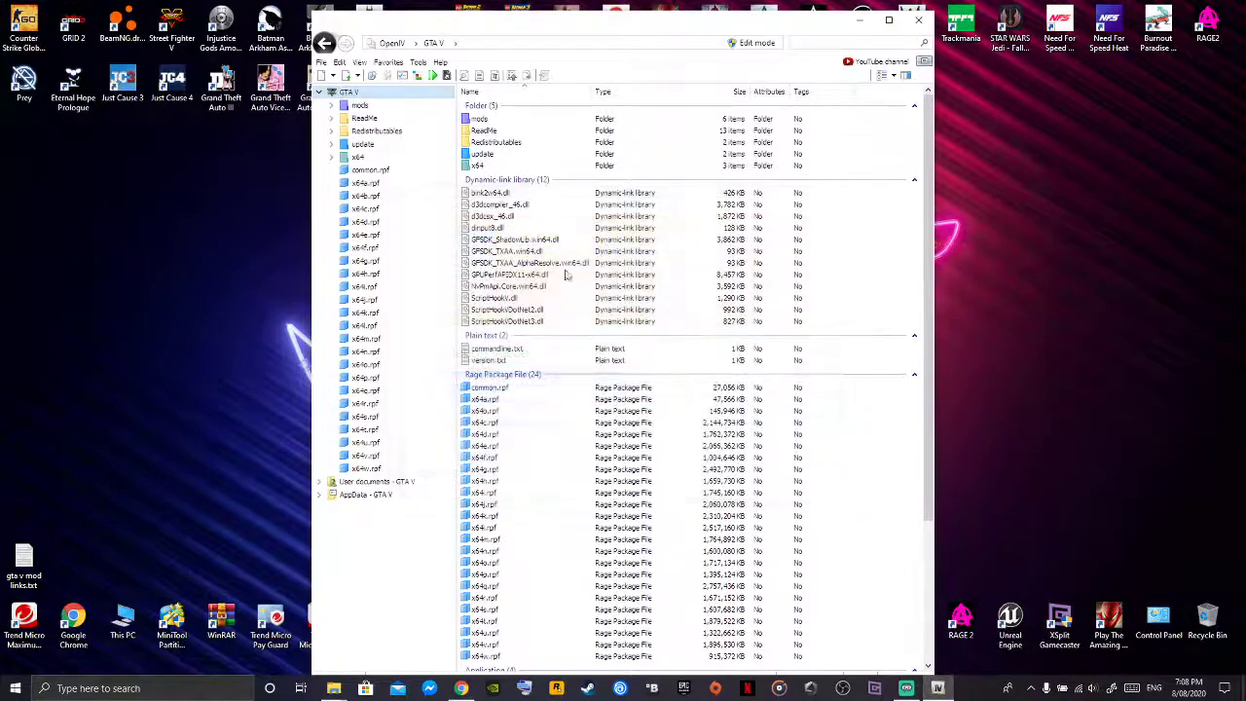
# - Install the Decrease Vanilla Street Light Intensity package from Optional Add-Ons into the "mods" folder and close its installer
pyautogui.click(417, 75)
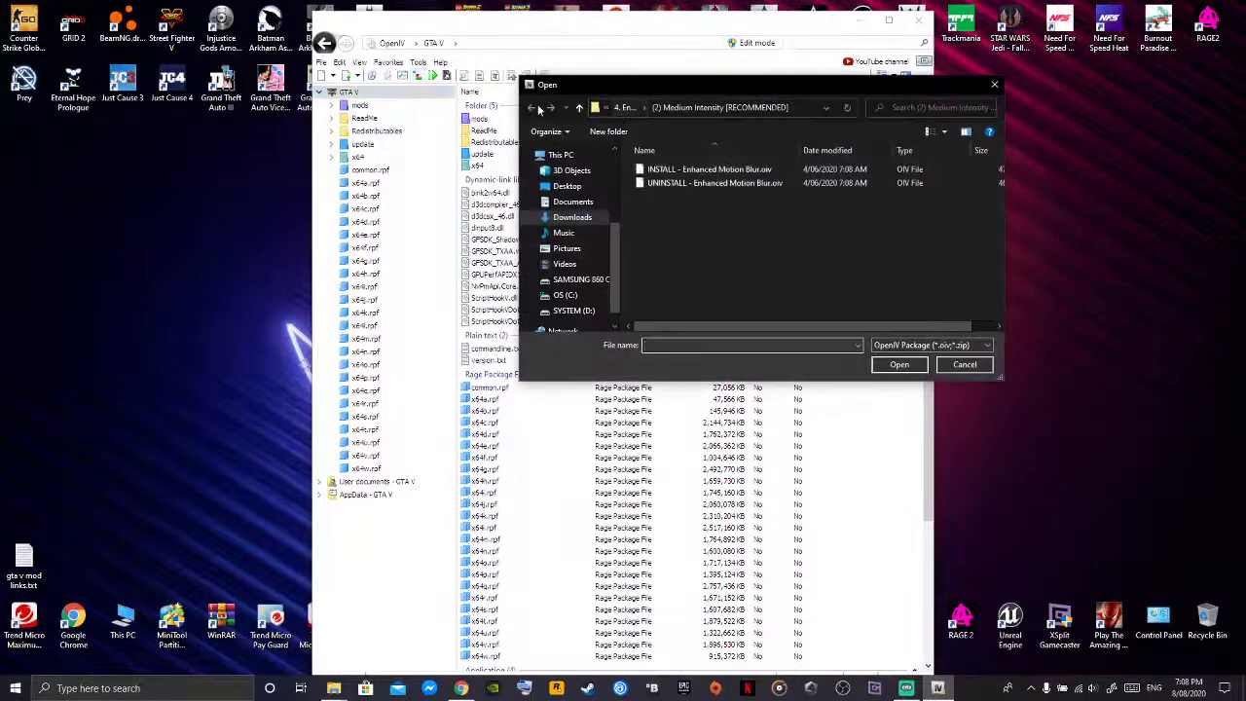
pyautogui.click(688, 109)
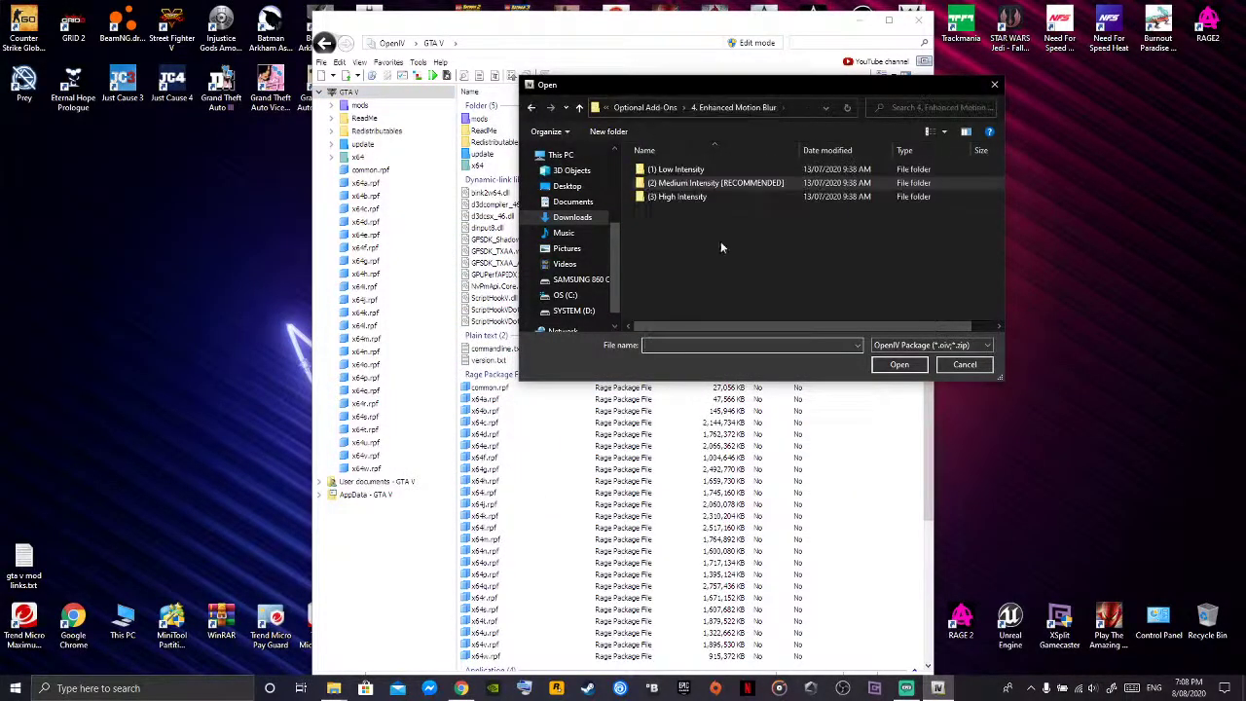
pyautogui.click(645, 107)
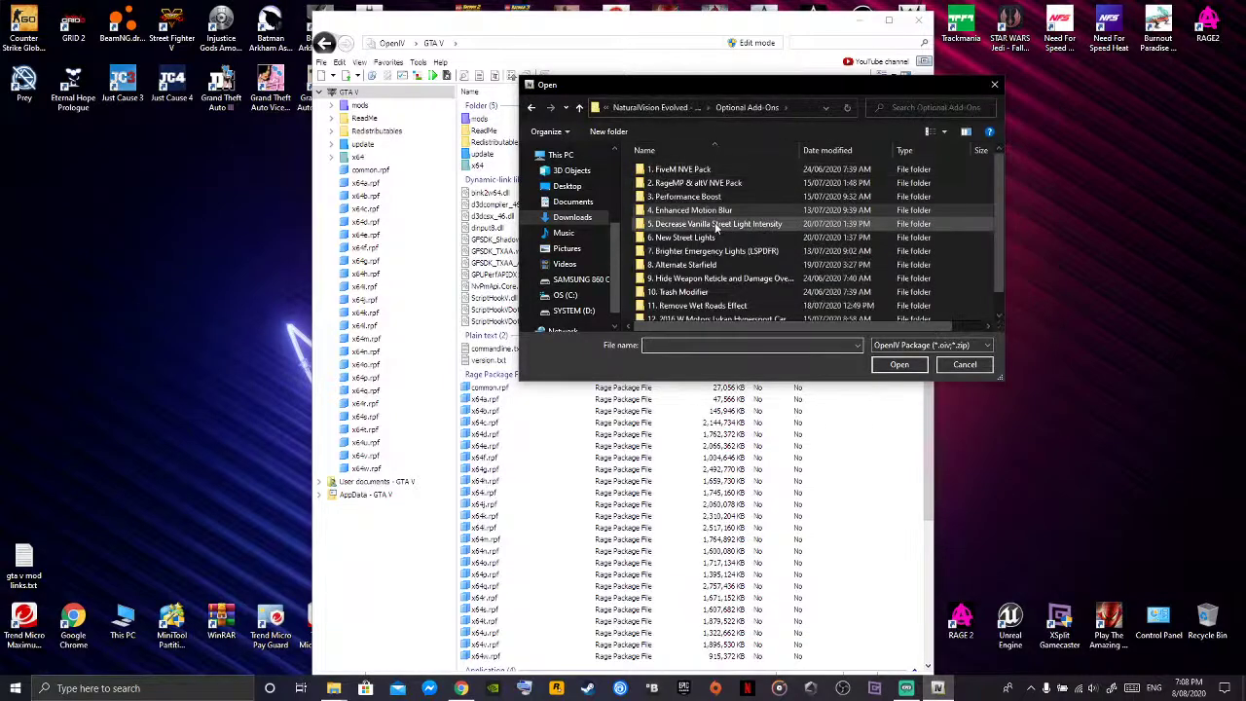
pyautogui.doubleClick(714, 222)
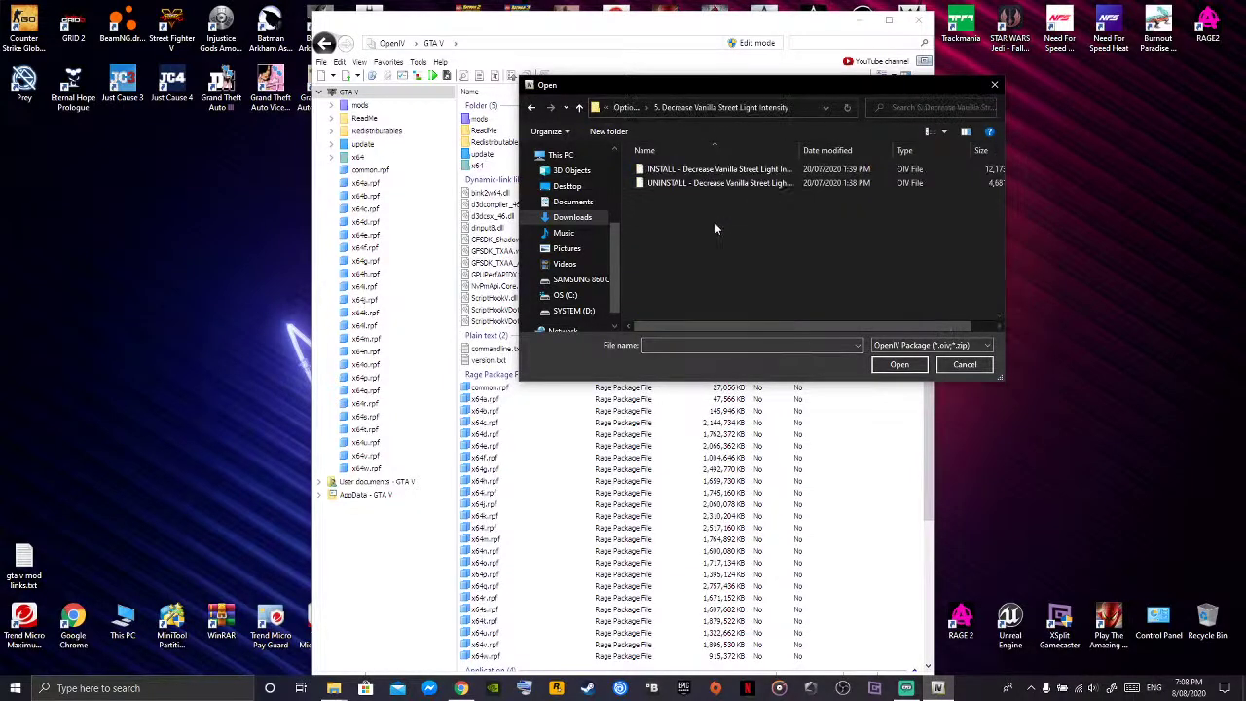
pyautogui.doubleClick(697, 172)
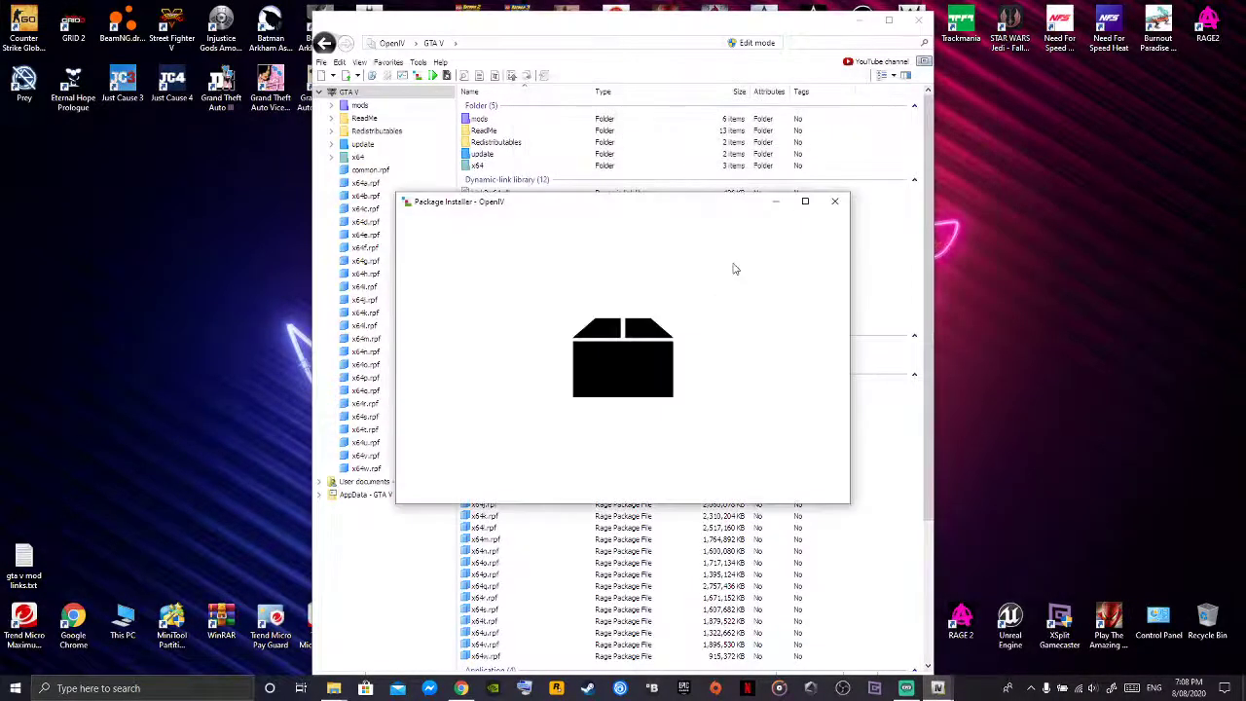
pyautogui.click(815, 299)
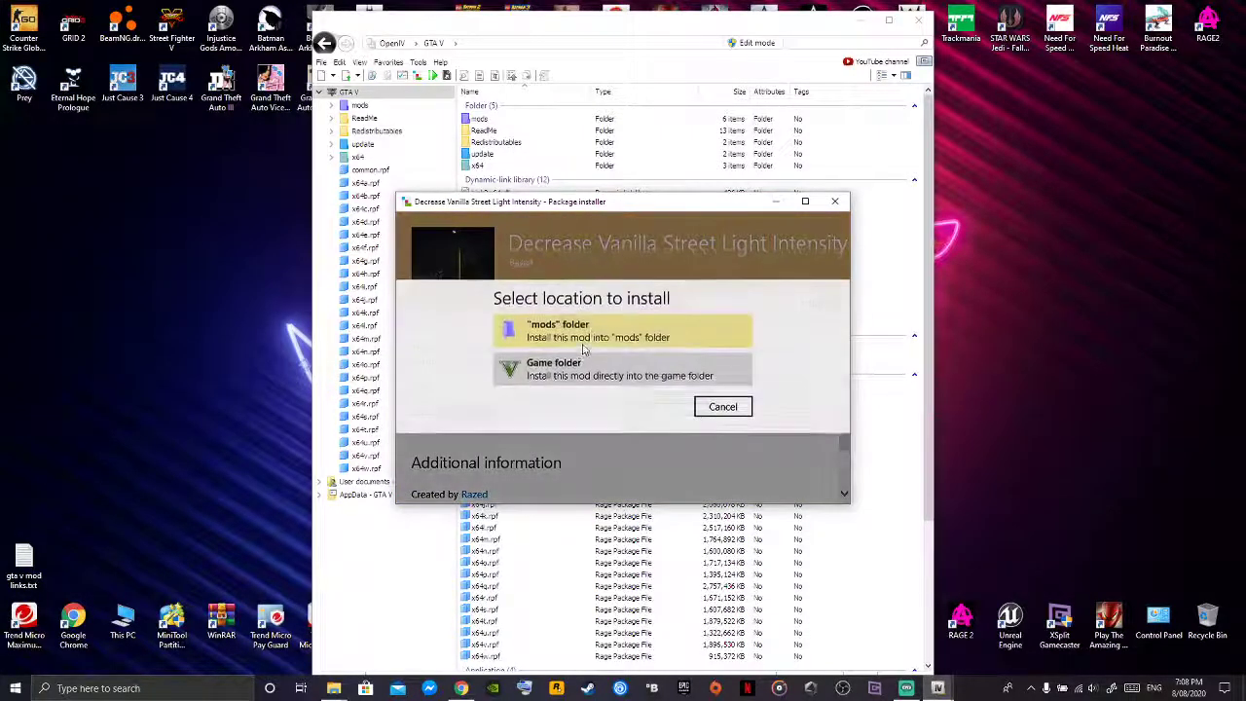
pyautogui.click(584, 336)
pyautogui.click(614, 399)
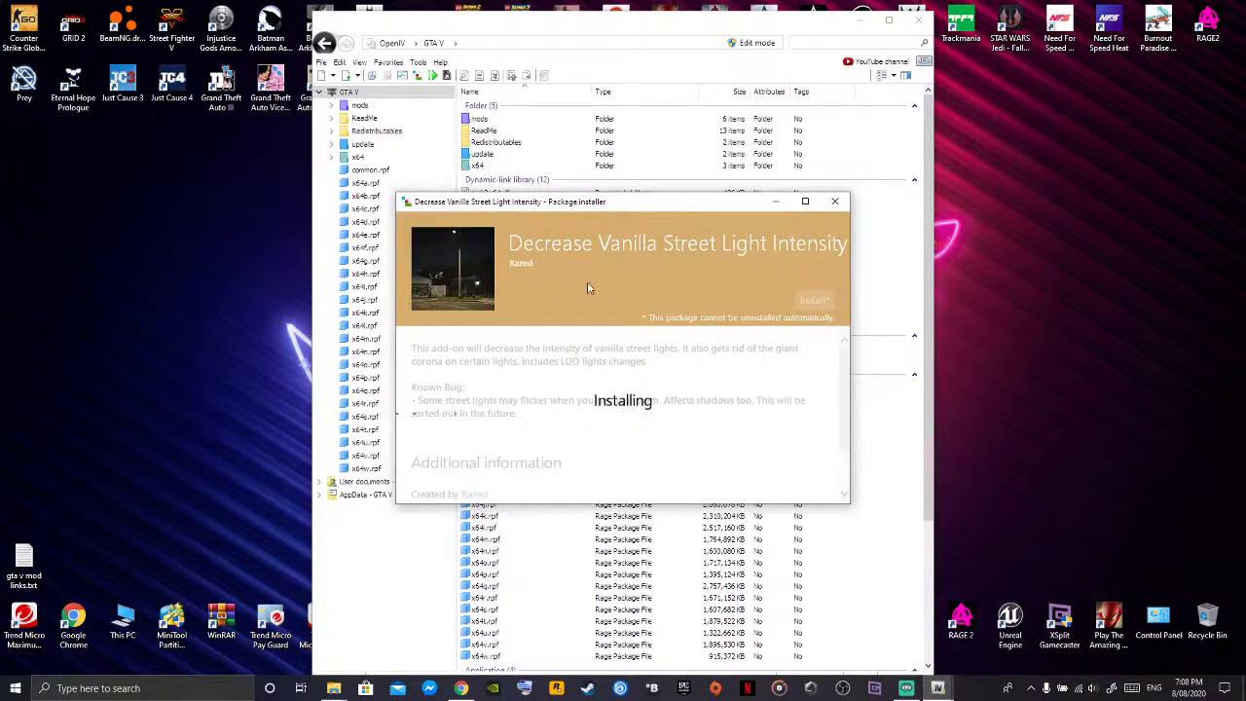
pyautogui.moveTo(611, 205); pyautogui.dragTo(597, 198)
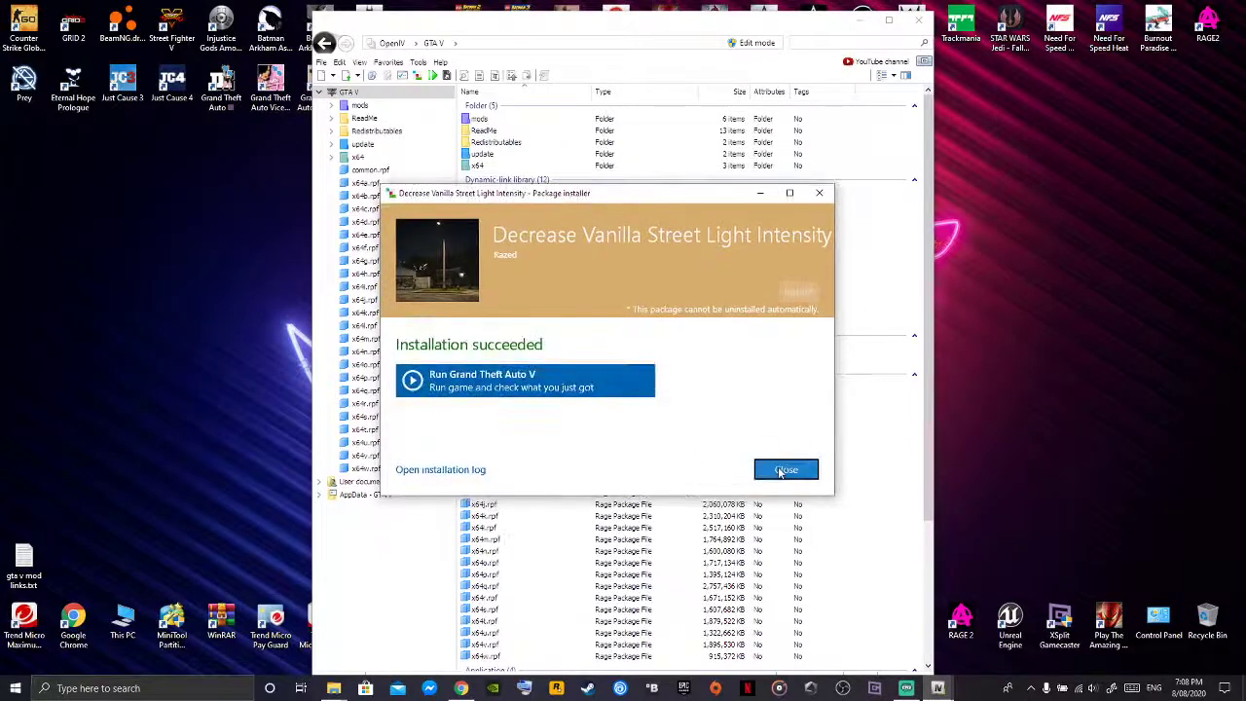
pyautogui.click(787, 469)
# - Install the New Street Lights package from Optional Add-Ons into the "mods" folder and close its installer
pyautogui.click(419, 76)
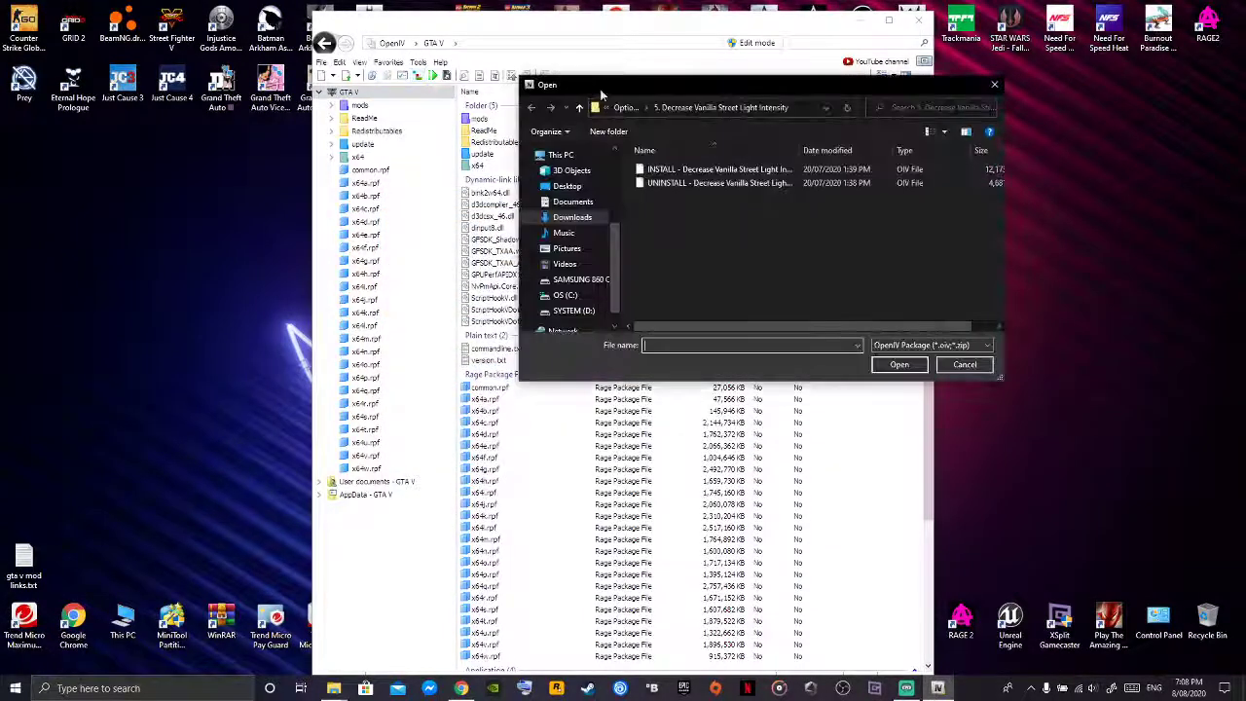
pyautogui.click(633, 107)
pyautogui.doubleClick(729, 237)
pyautogui.doubleClick(708, 171)
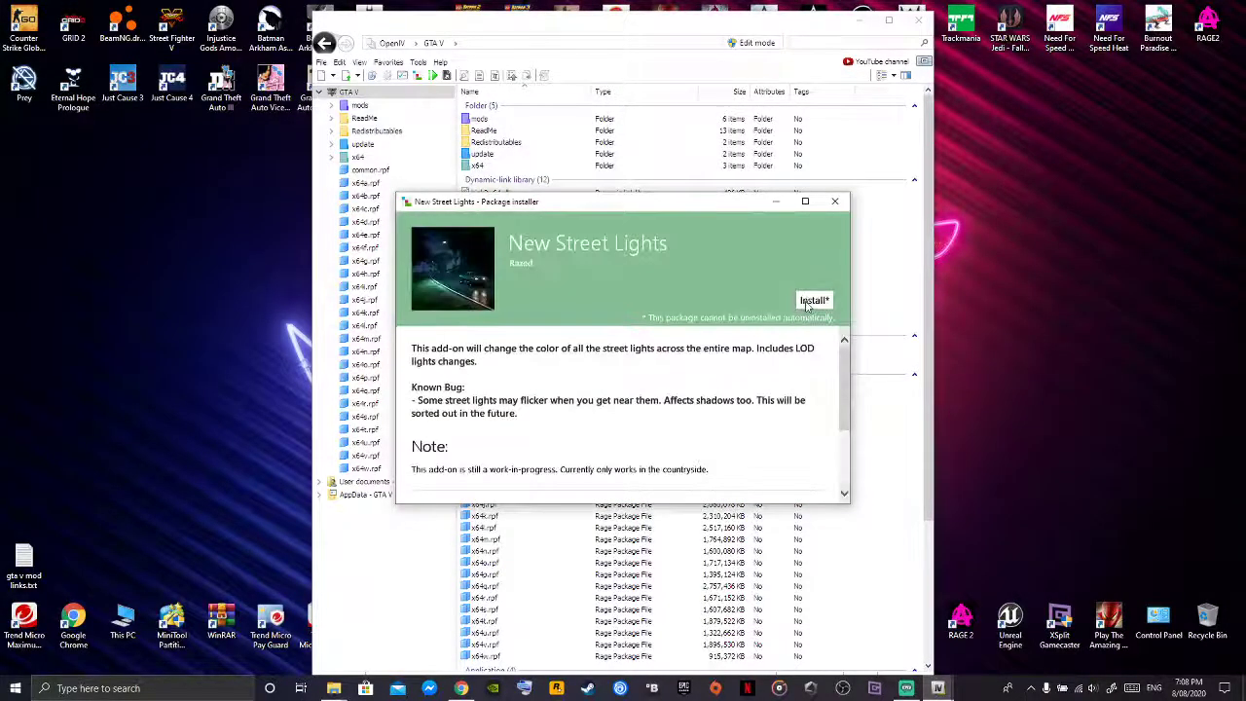
pyautogui.click(809, 302)
pyautogui.click(616, 331)
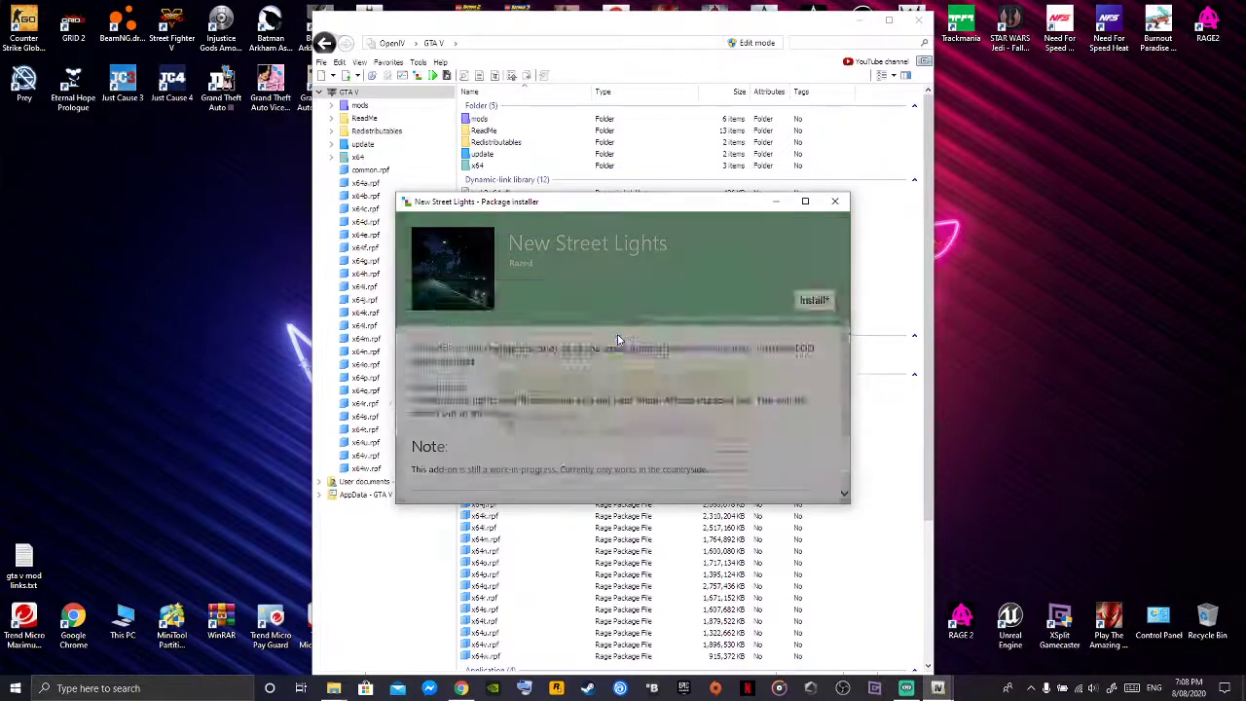
pyautogui.click(605, 394)
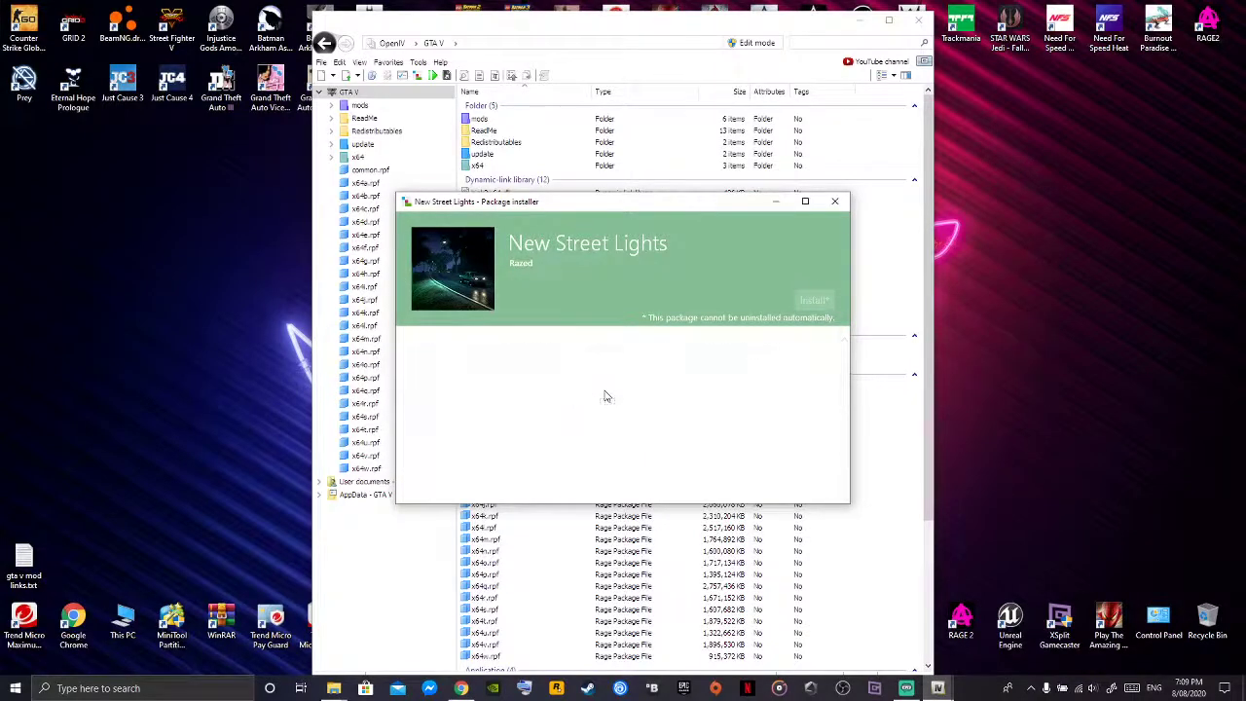
pyautogui.click(804, 479)
# - Install the Brighter Emergency Lights (LSPDFR) package from Optional Add-Ons into the "mods" folder and close its installer
pyautogui.click(414, 77)
pyautogui.click(630, 108)
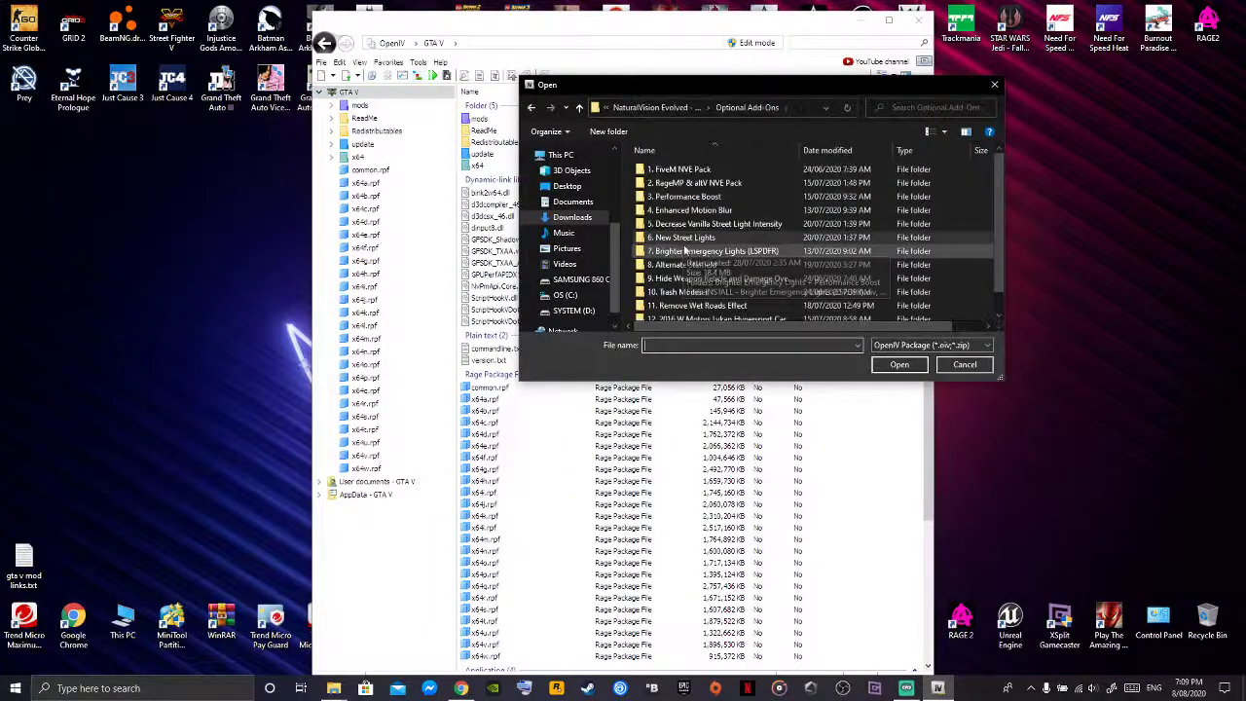
pyautogui.doubleClick(715, 249)
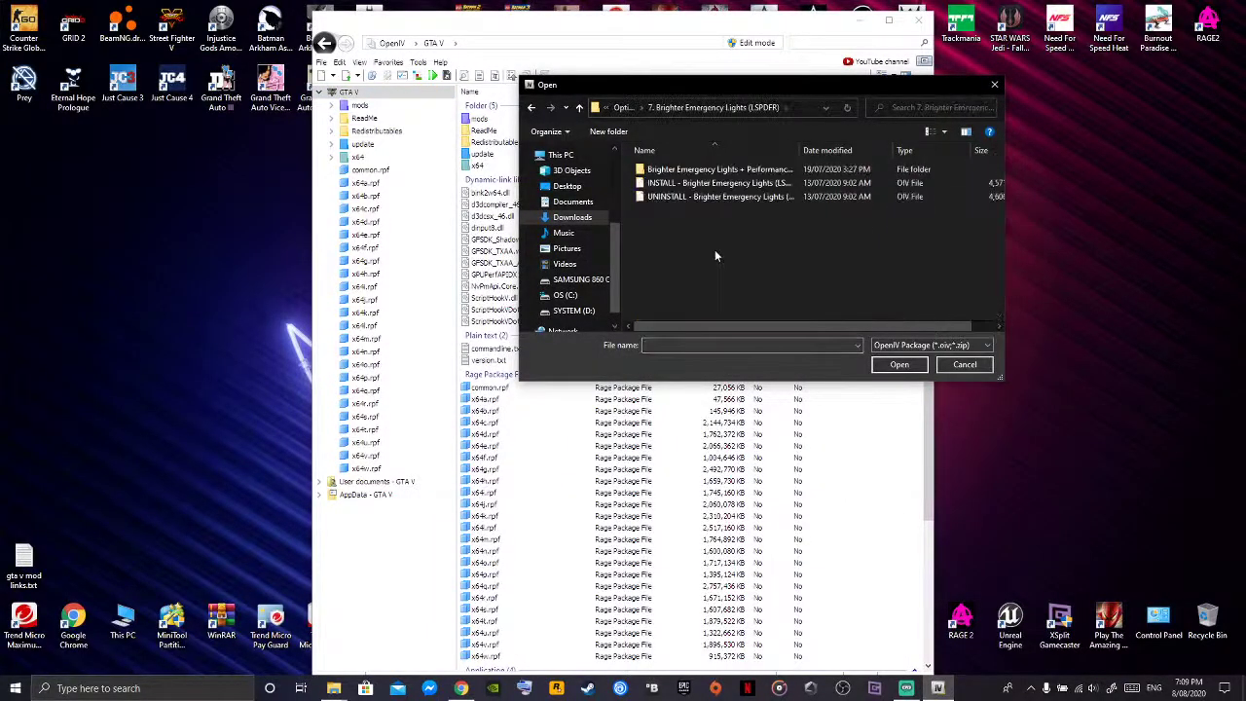
pyautogui.doubleClick(710, 183)
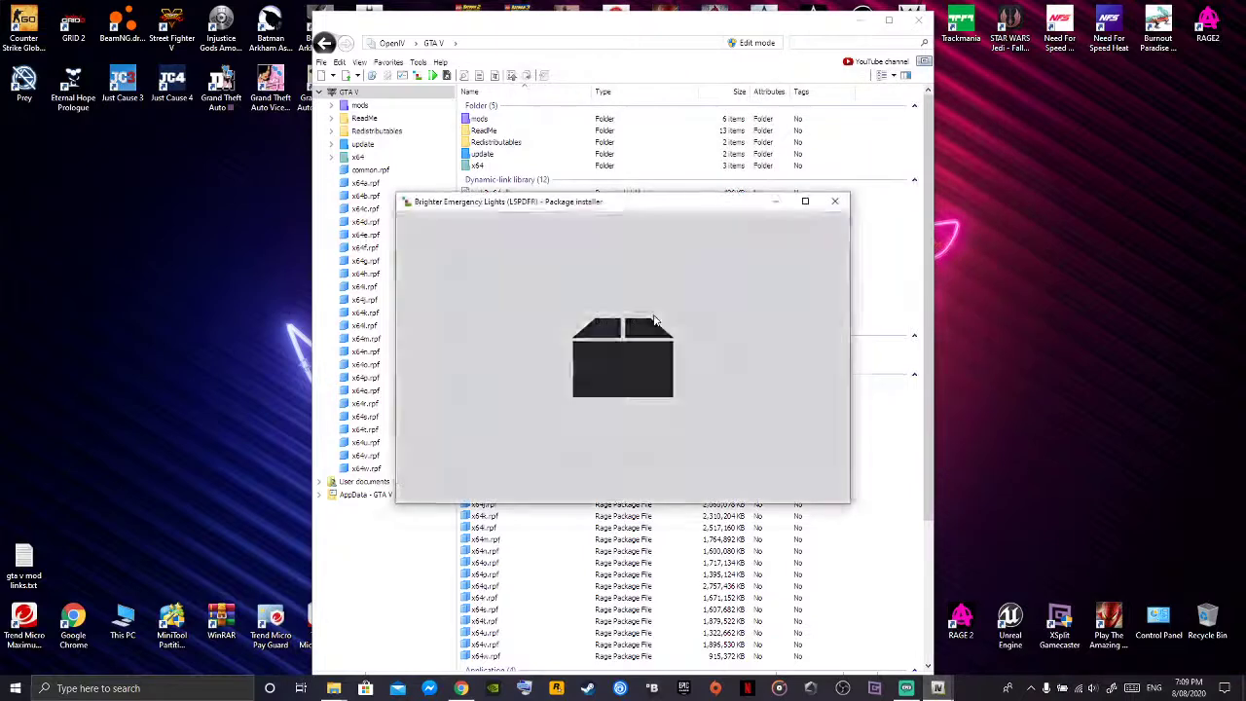
pyautogui.click(812, 301)
pyautogui.click(643, 330)
pyautogui.click(667, 403)
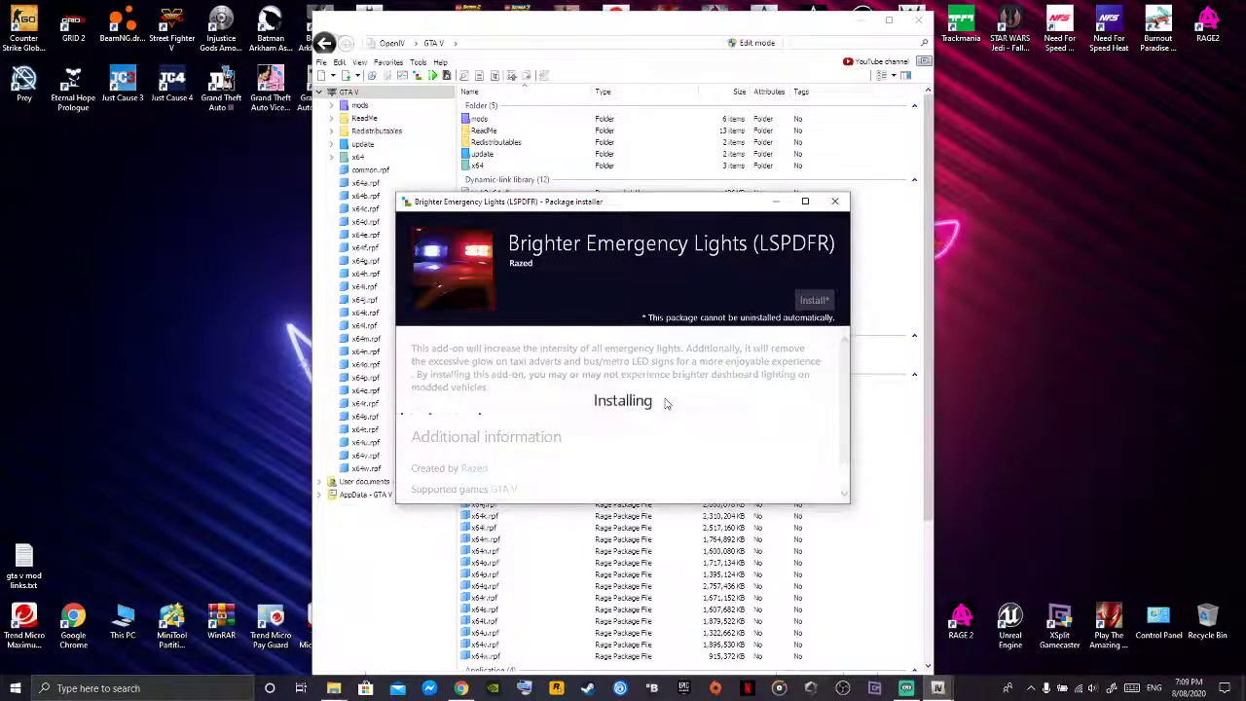
pyautogui.click(906, 688)
pyautogui.click(1088, 23)
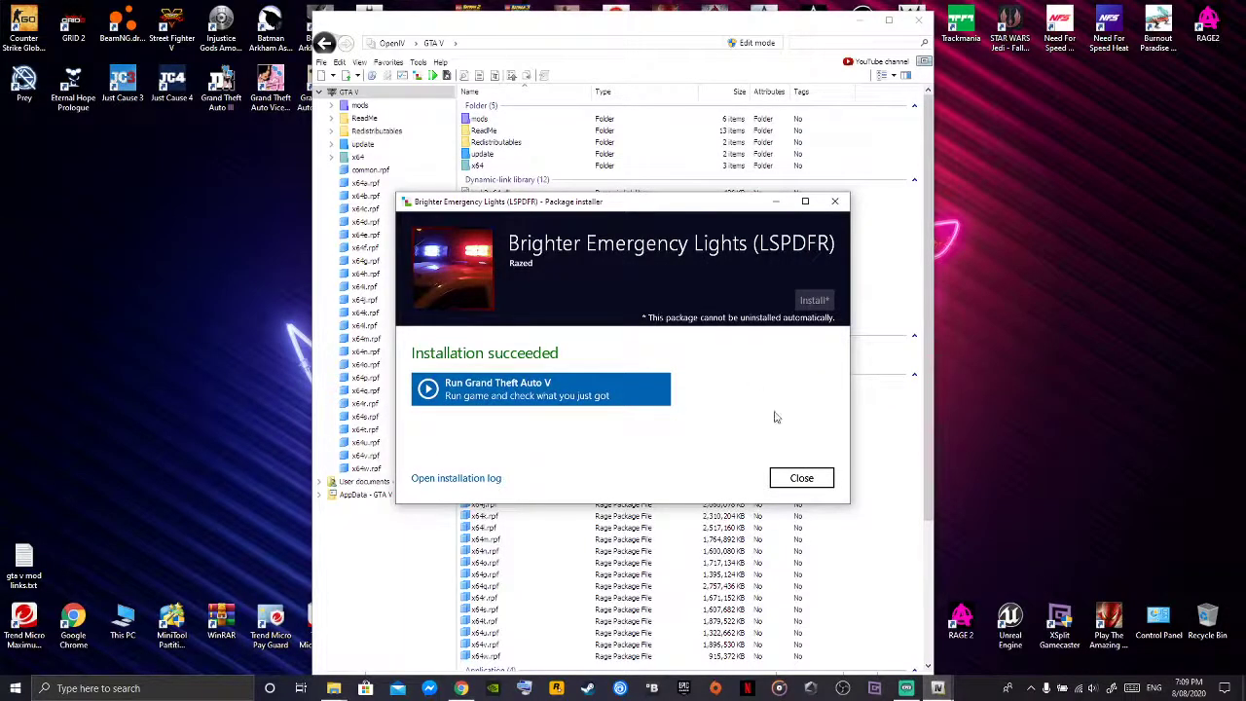
pyautogui.click(798, 478)
# - Install the Alternate Starfield package from Optional Add-Ons into the "mods" folder and close its installer
pyautogui.click(417, 75)
pyautogui.click(623, 108)
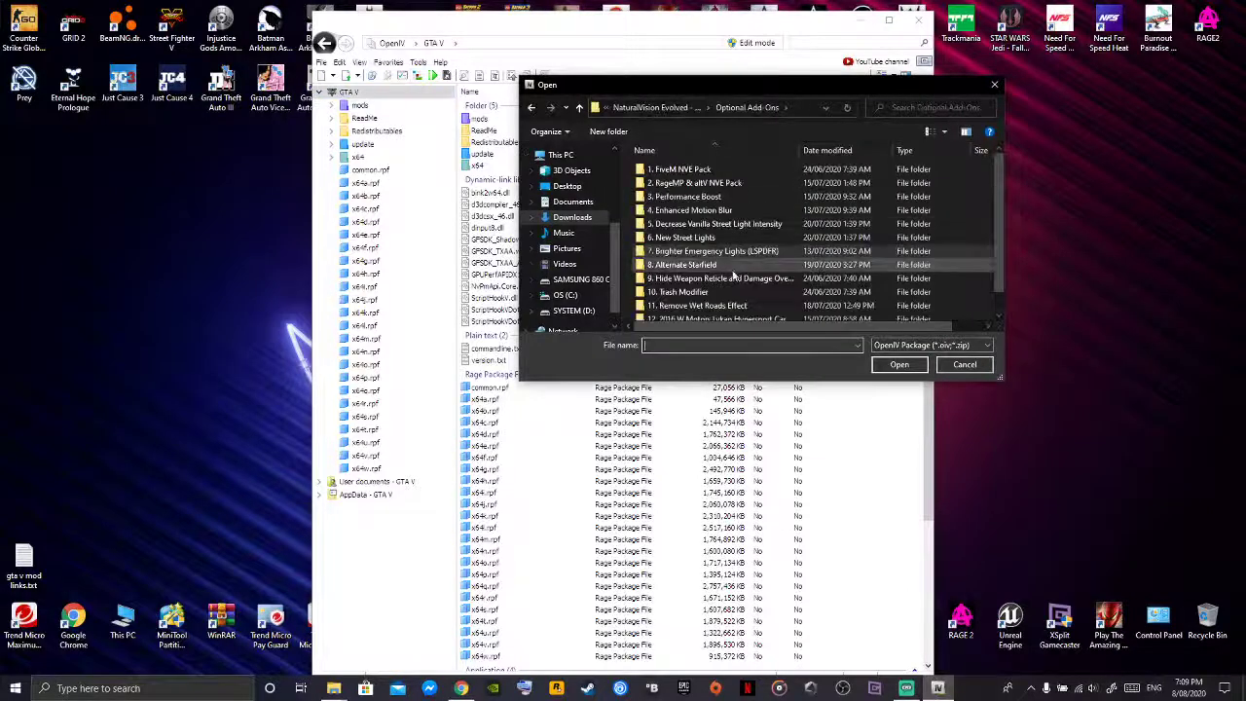
pyautogui.doubleClick(746, 247)
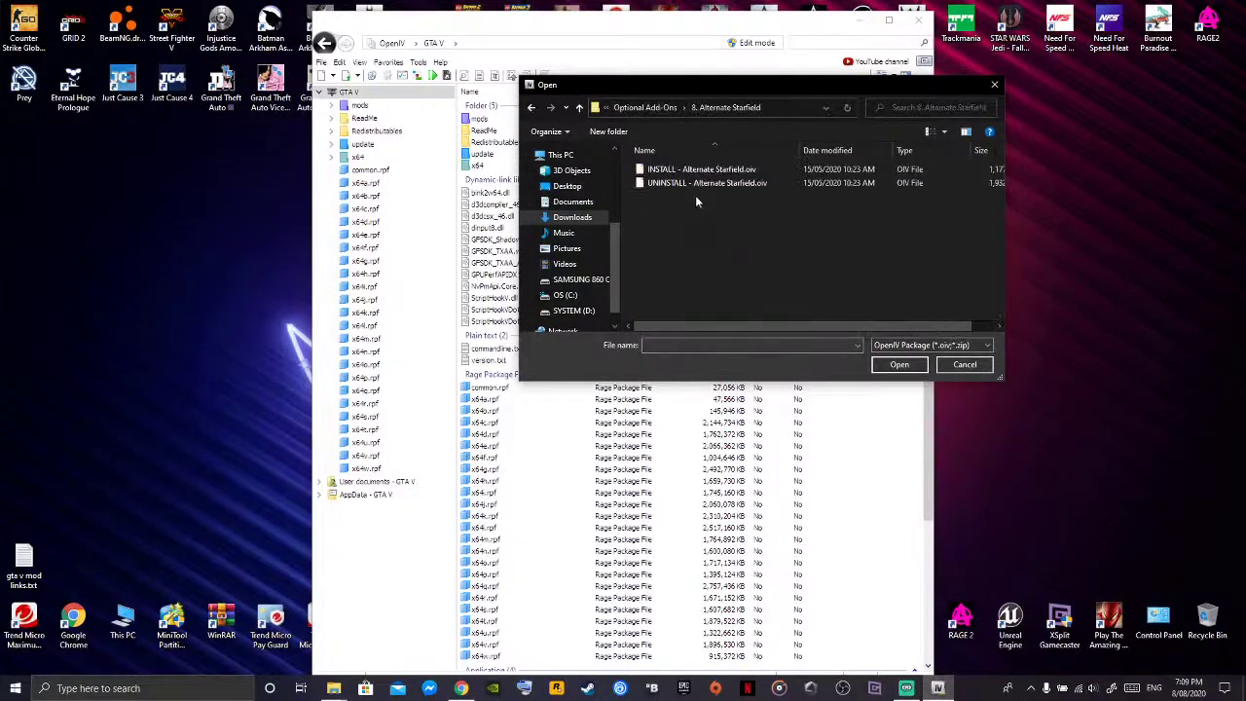
pyautogui.doubleClick(716, 170)
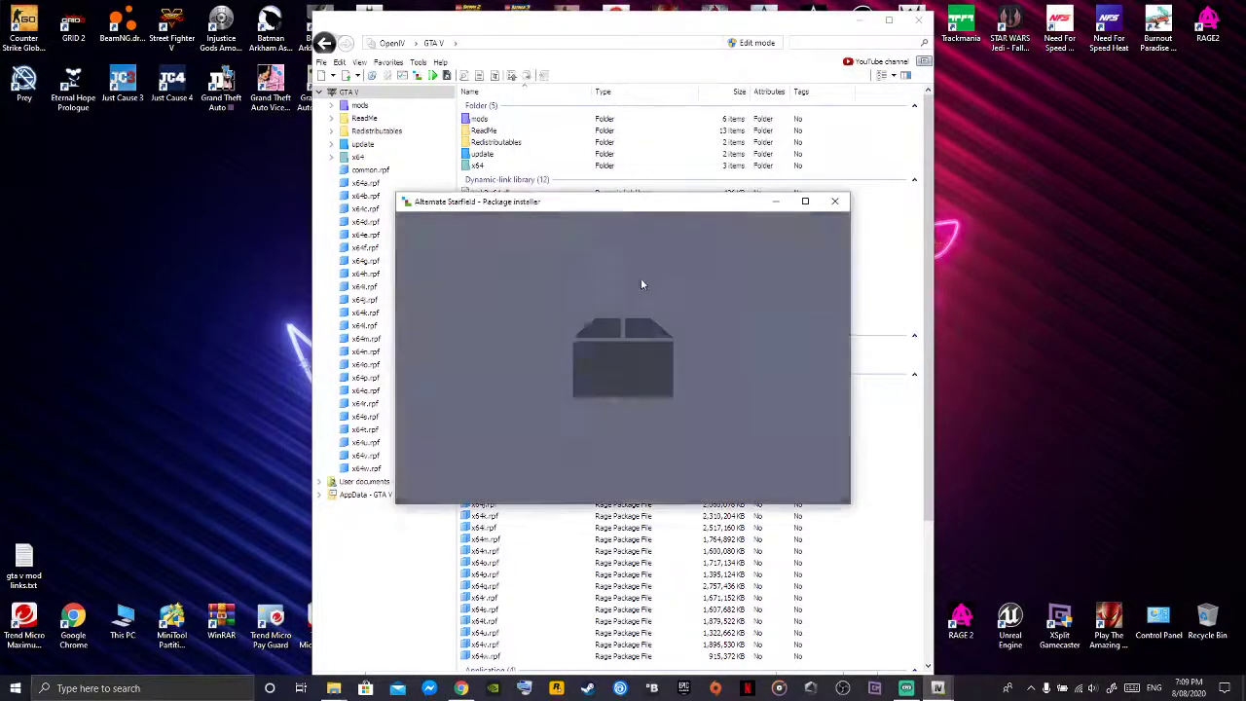
pyautogui.click(812, 302)
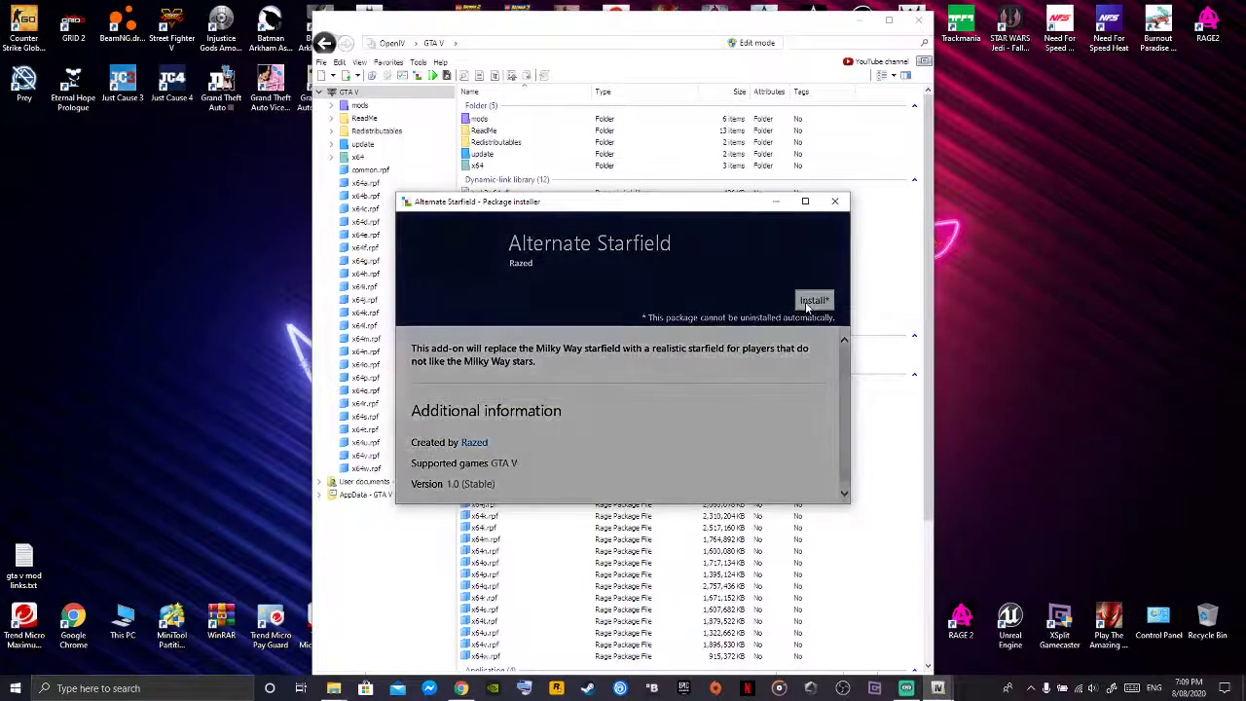
pyautogui.click(628, 334)
pyautogui.click(603, 403)
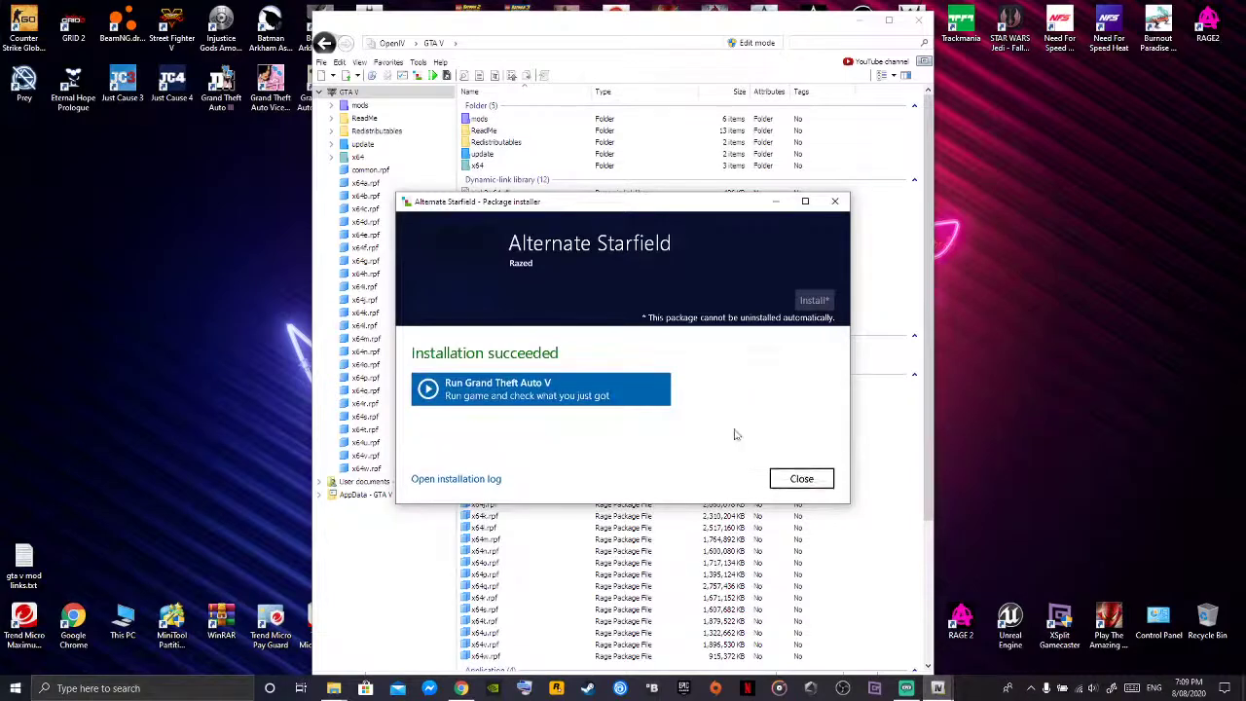
pyautogui.click(804, 478)
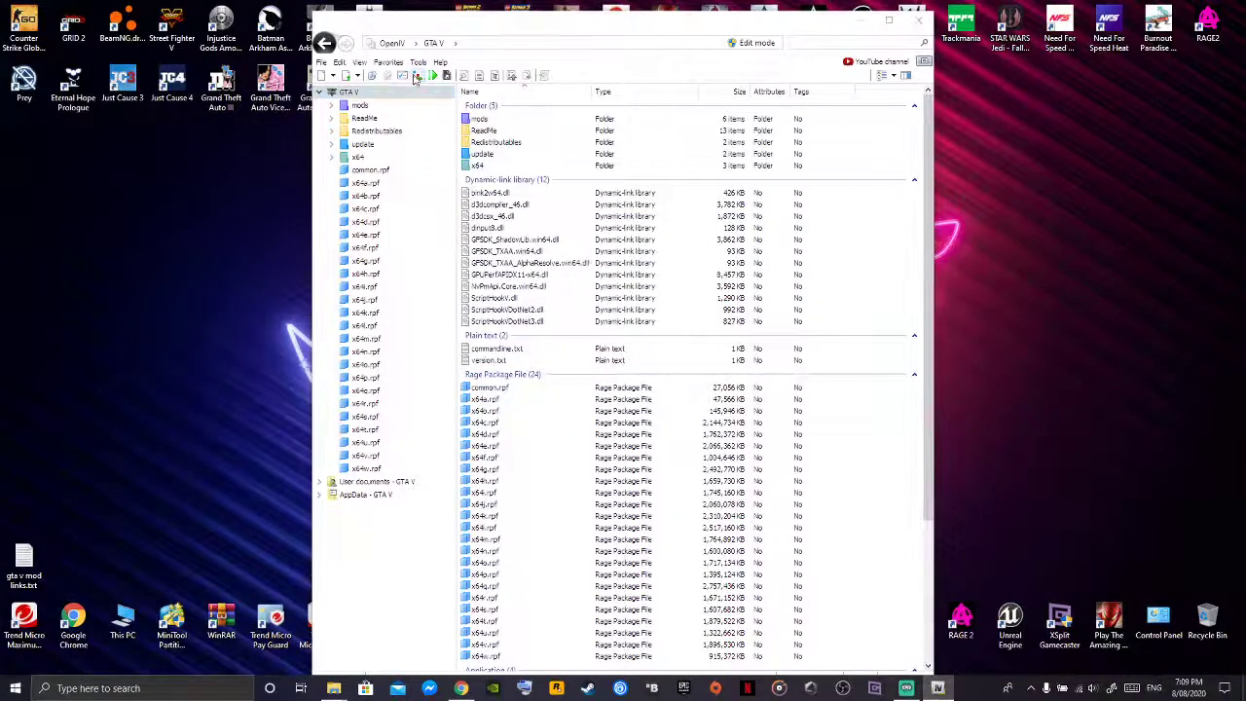
# - Install the More Trash Density package from the Trash Modifier add-on folder into the "mods" folder and close its installer
pyautogui.click(417, 75)
pyautogui.click(623, 107)
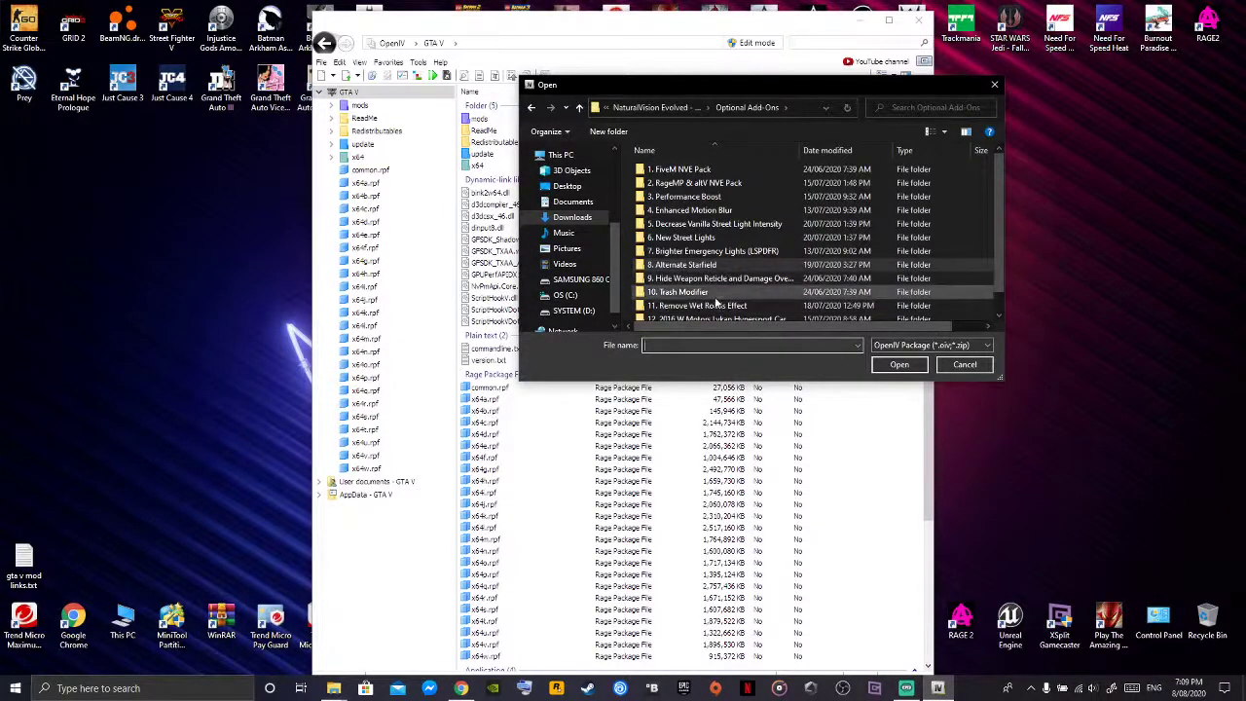
pyautogui.doubleClick(715, 292)
pyautogui.doubleClick(682, 183)
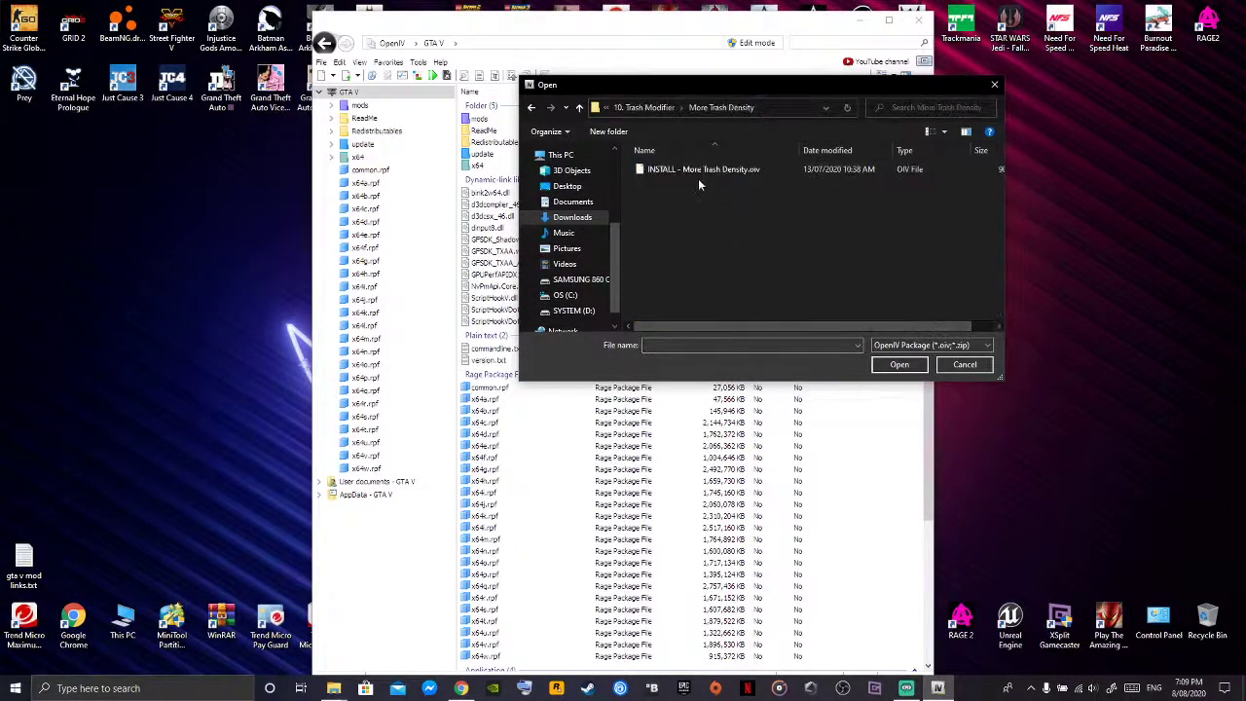
pyautogui.doubleClick(672, 169)
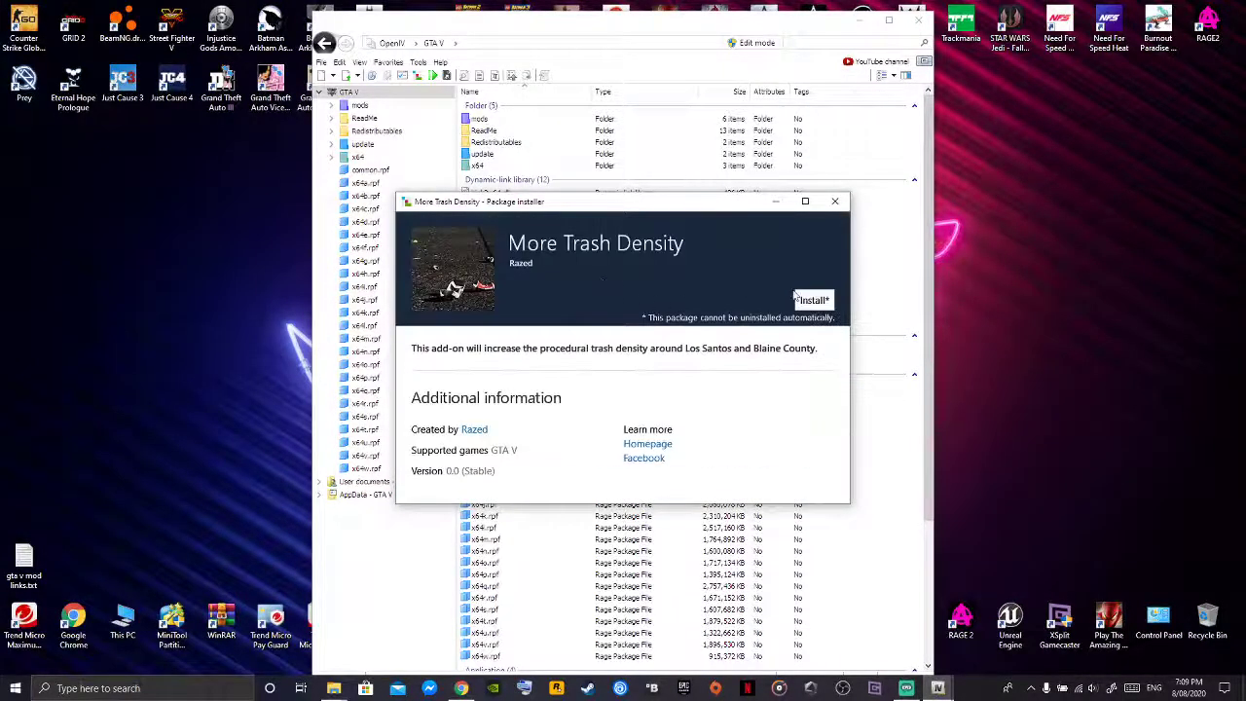
pyautogui.click(816, 299)
pyautogui.click(630, 334)
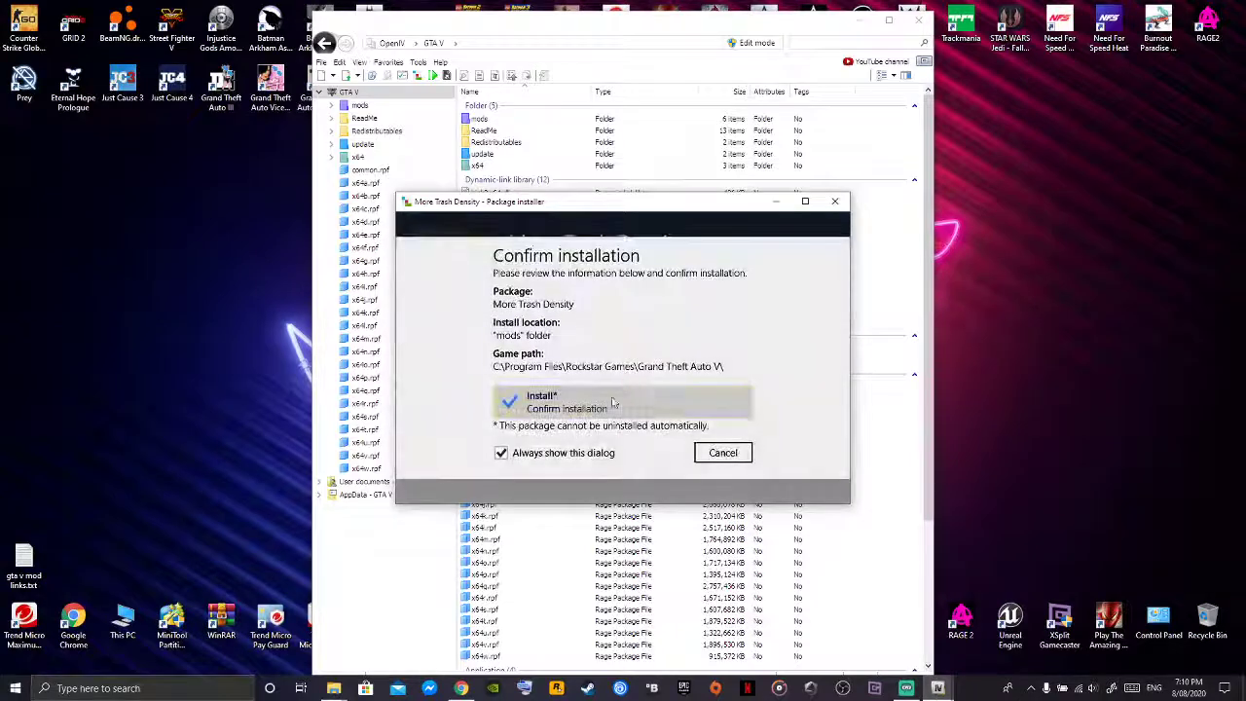
pyautogui.click(607, 407)
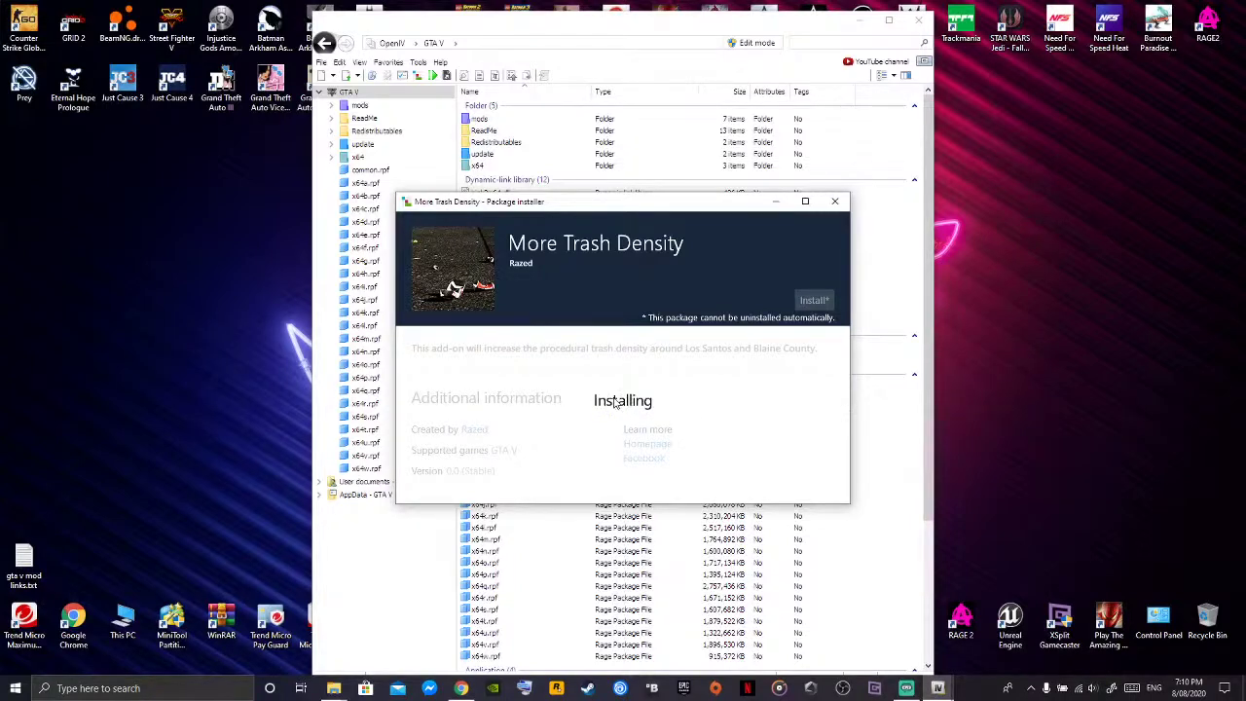
pyautogui.click(793, 477)
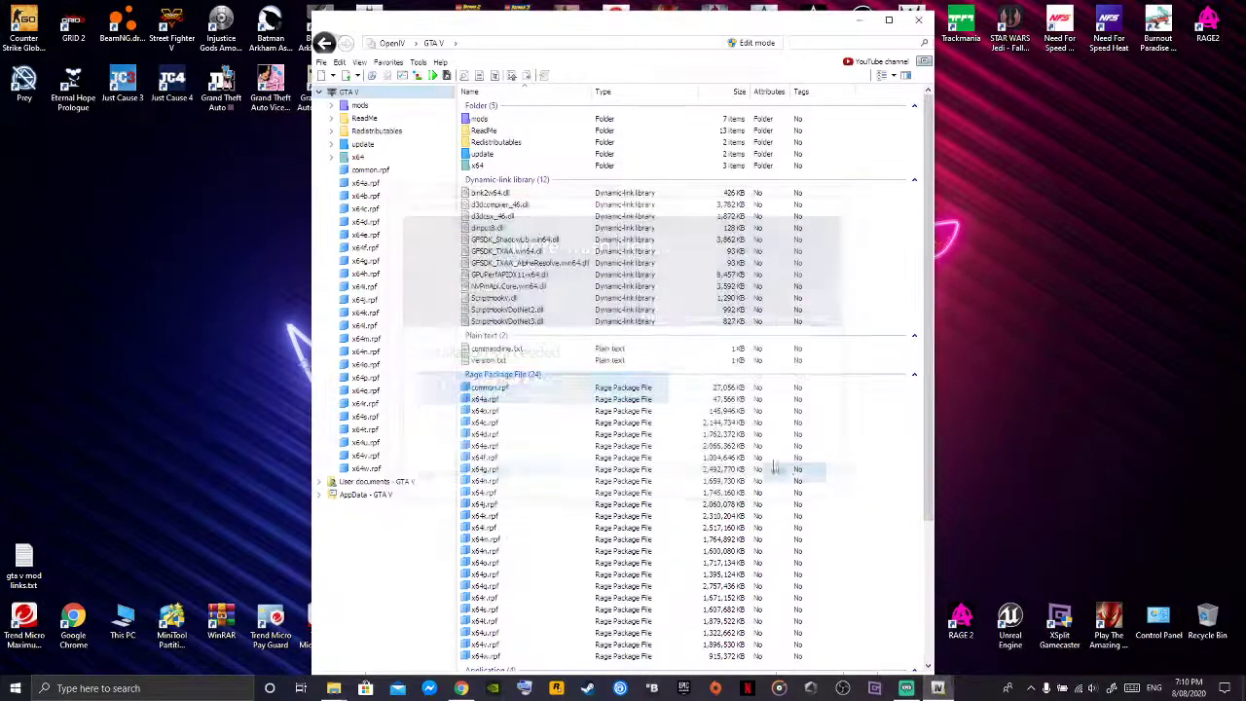
# - Look through the remaining folders in Optional Add-Ons without choosing a package, and close OpenIV
pyautogui.click(421, 77)
pyautogui.click(643, 108)
pyautogui.click(637, 107)
pyautogui.scroll(-1, 730, 312)
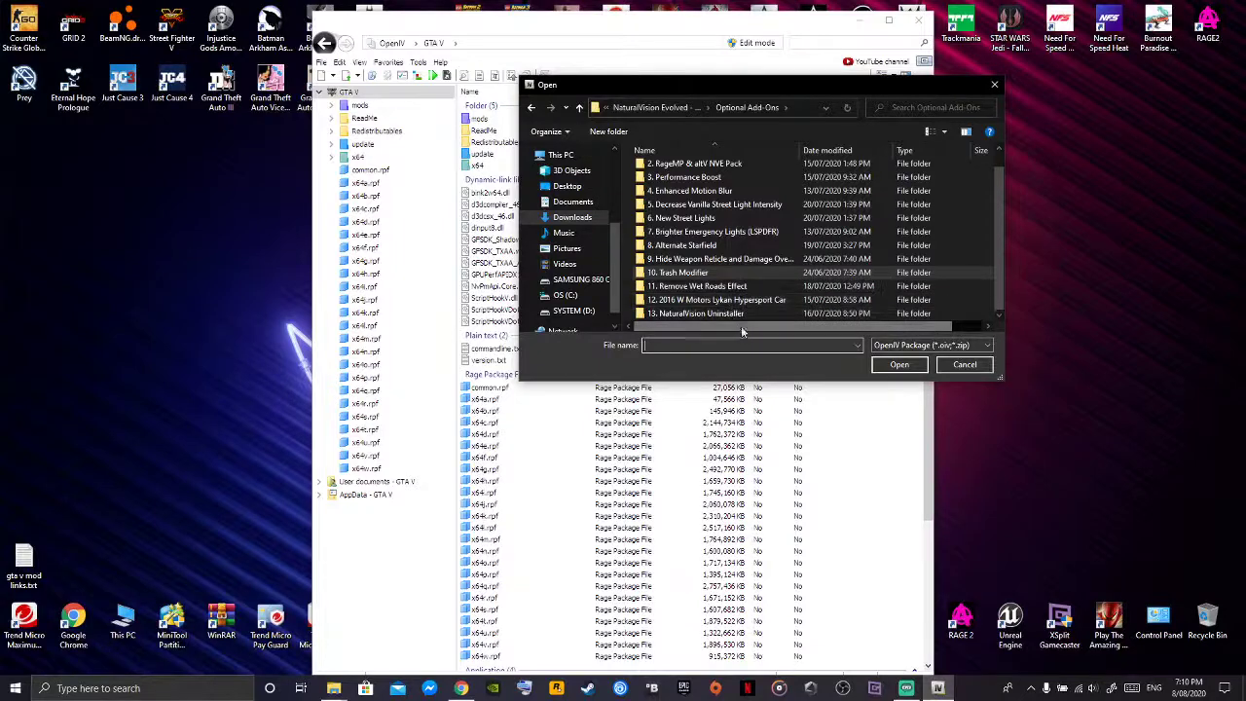
pyautogui.click(994, 83)
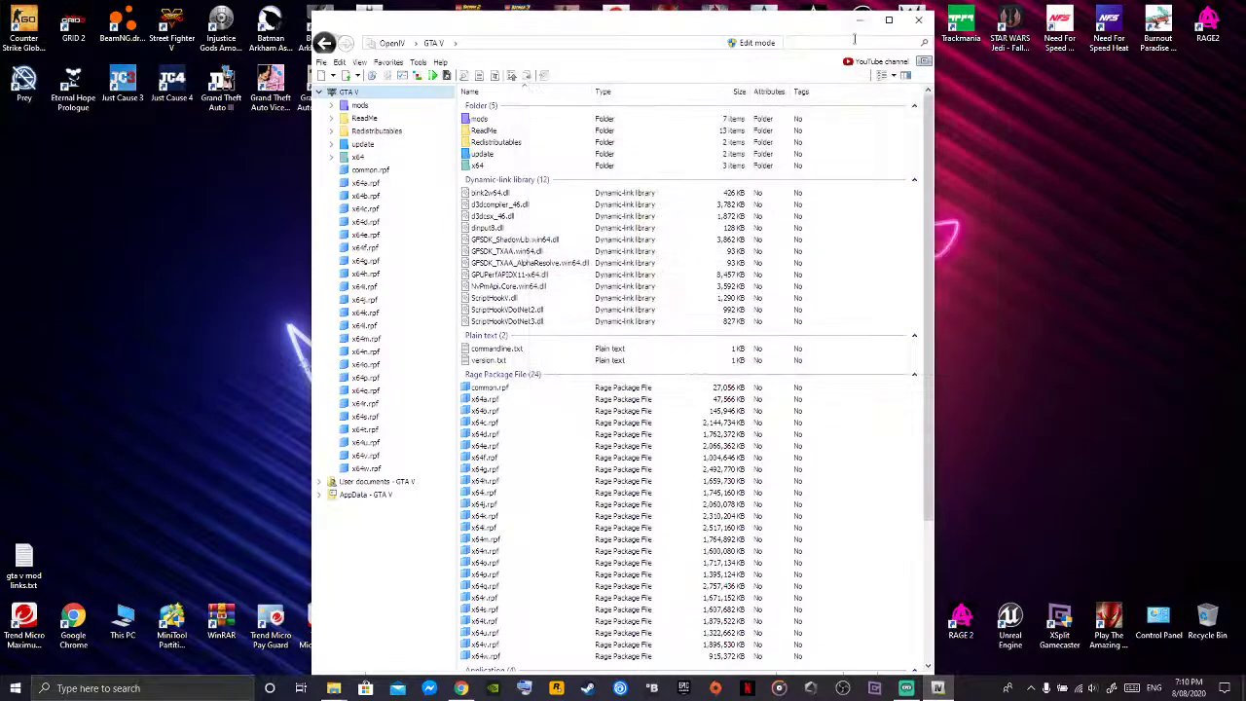
pyautogui.click(920, 21)
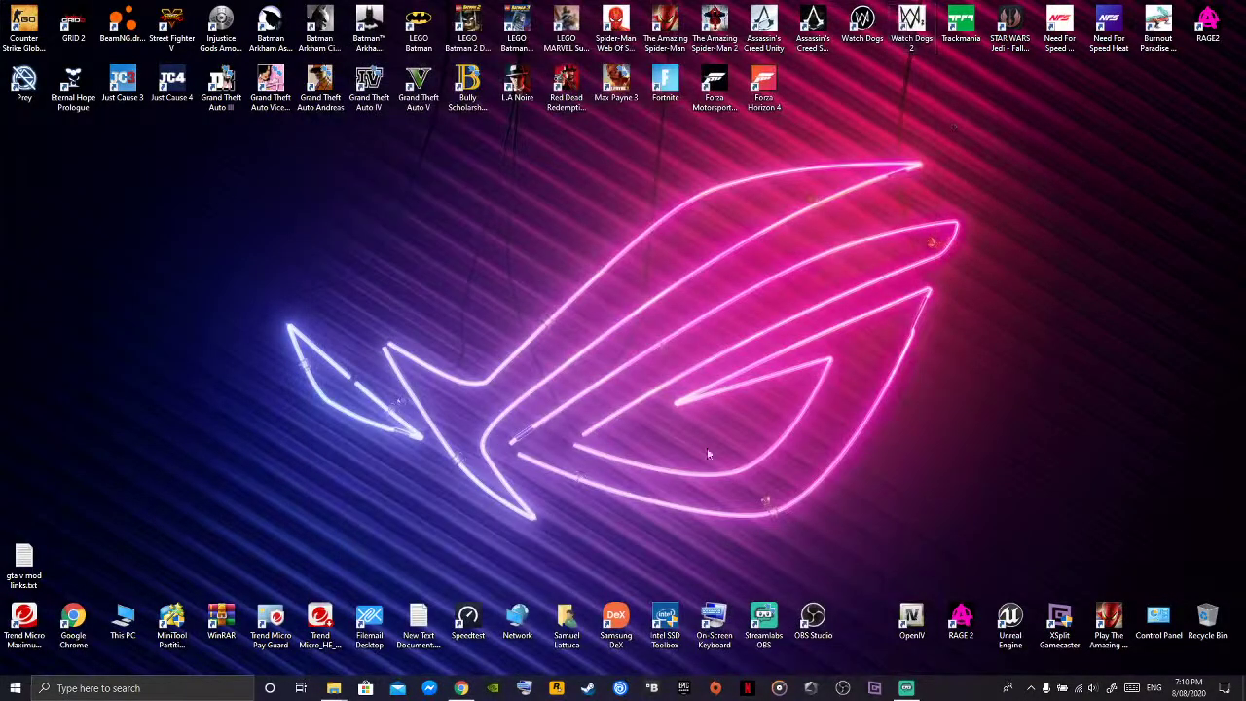
# - In File Explorer, go to Downloads and check the extraction options of the MONSTER KILLER00Ks ENB.rar archive
pyautogui.moveTo(334, 692)
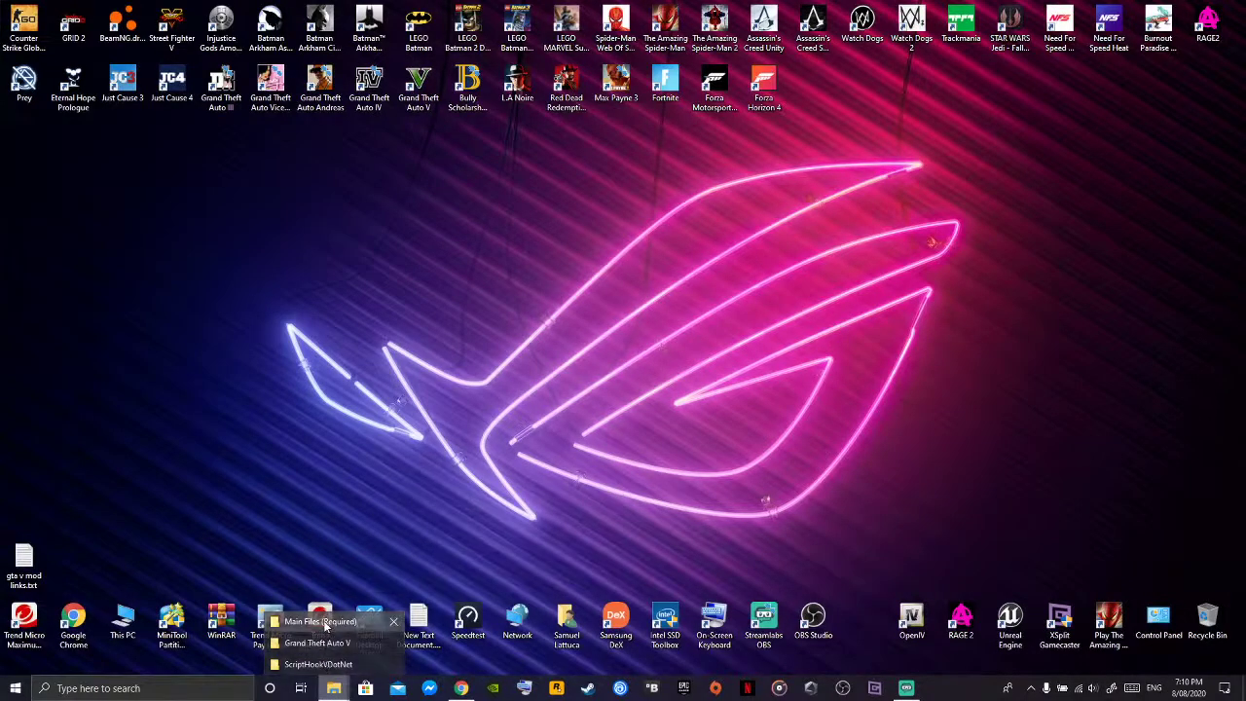
pyautogui.click(321, 621)
pyautogui.click(328, 226)
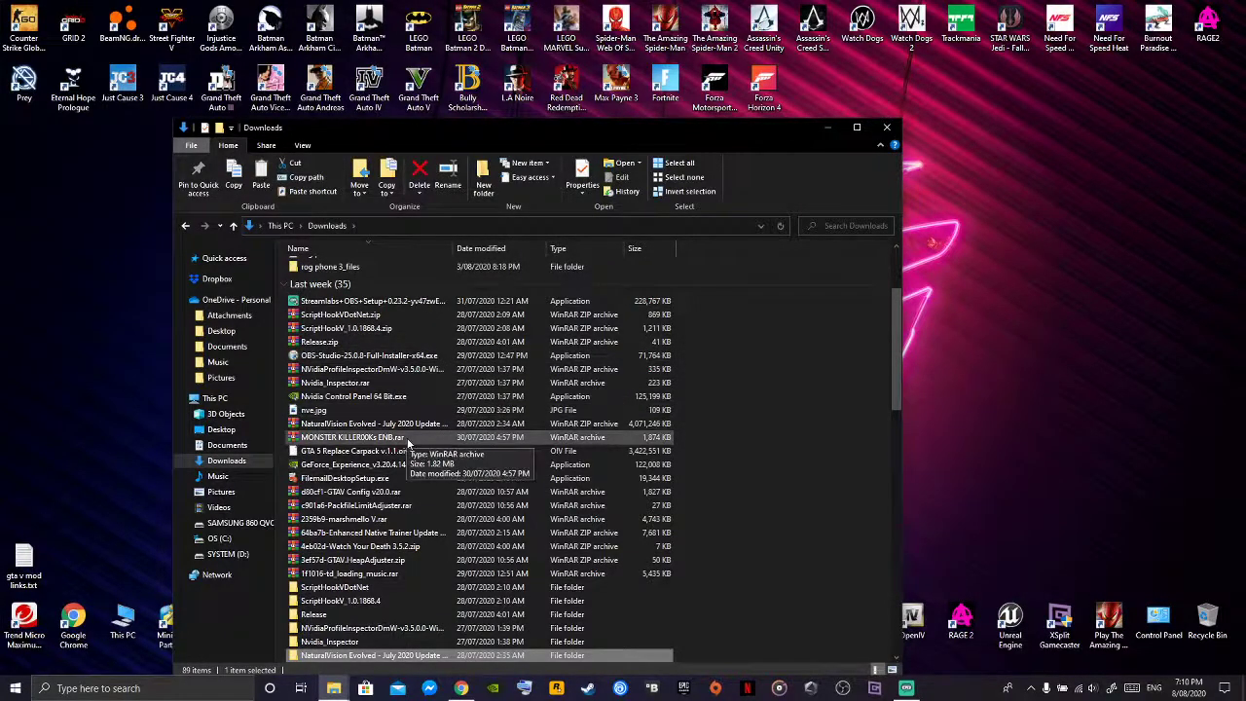
pyautogui.rightClick(370, 438)
pyautogui.press('Escape')
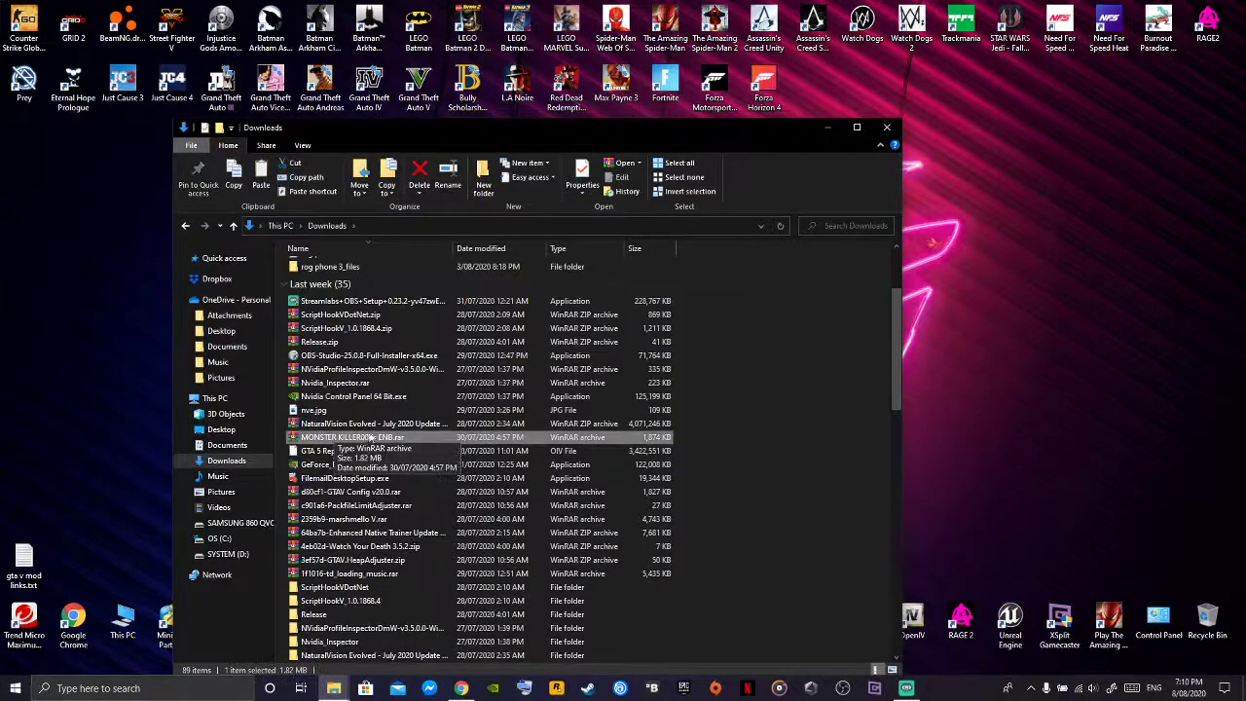
pyautogui.rightClick(407, 440)
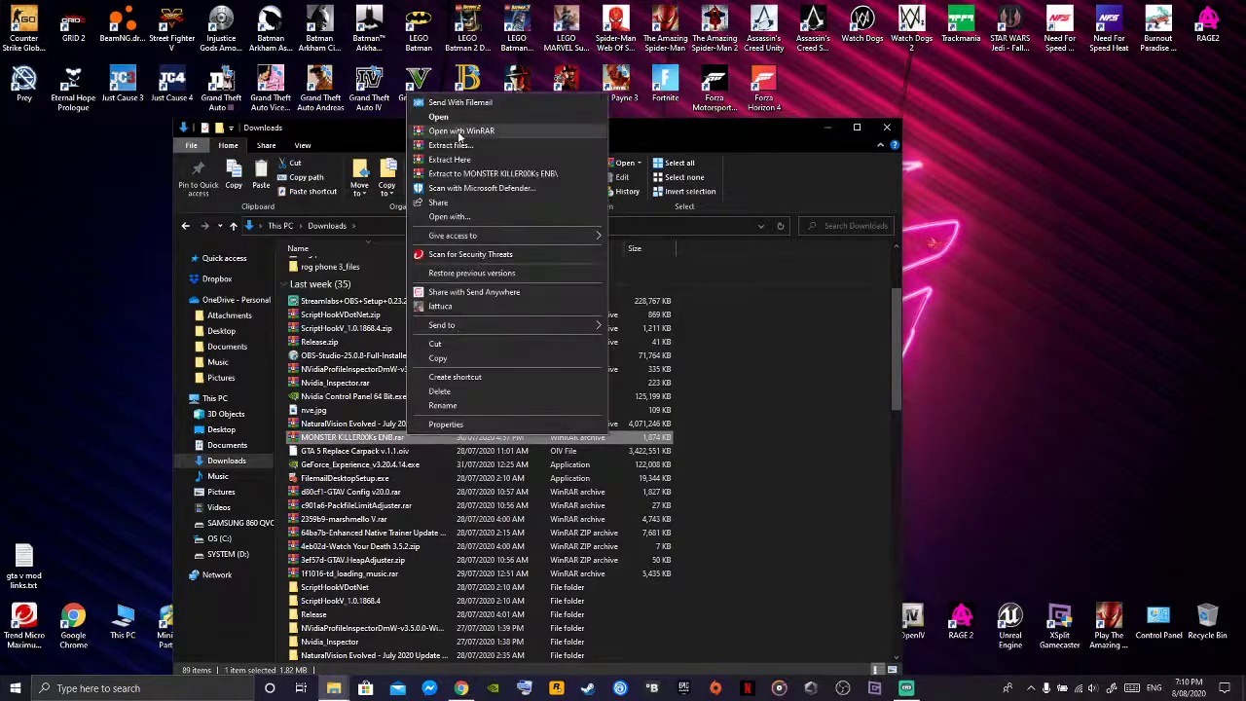
pyautogui.click(755, 393)
pyautogui.scroll(-5, 756, 393)
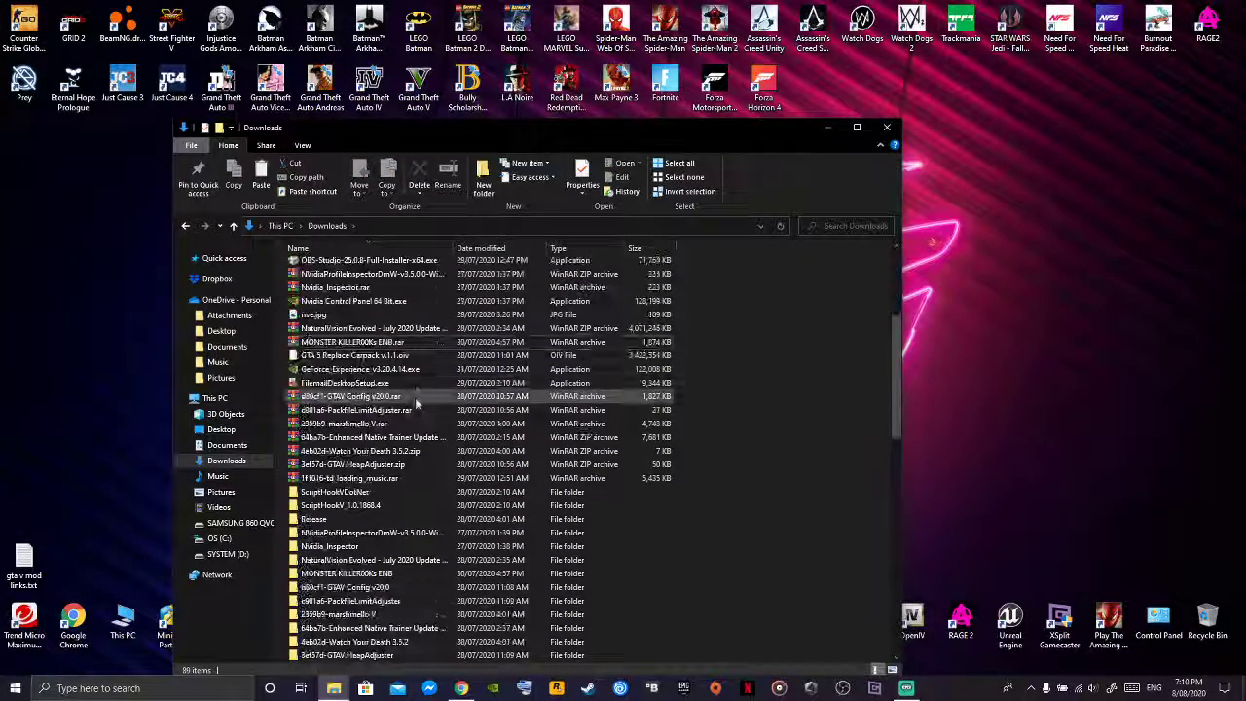
# - Copy all files and the enbseries folder from the inner folder of the extracted MONSTER KILLER00Ks ENB folder
pyautogui.doubleClick(396, 470)
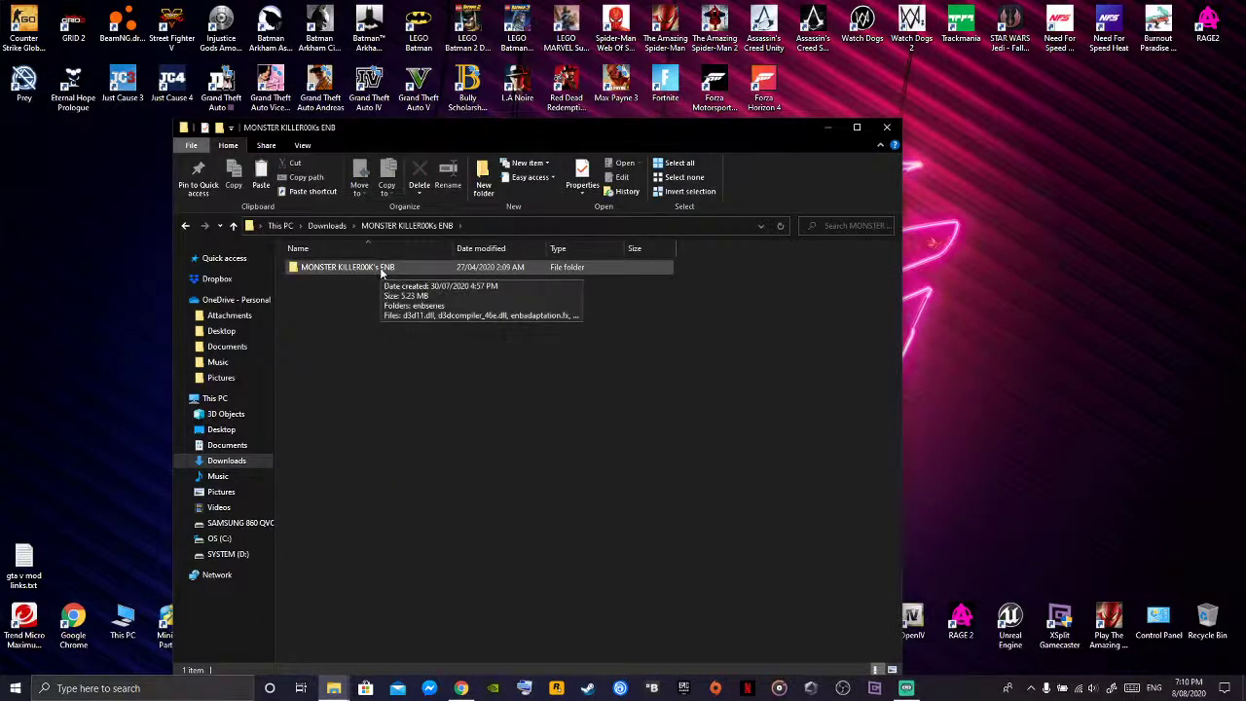
pyautogui.doubleClick(380, 267)
pyautogui.moveTo(358, 433); pyautogui.dragTo(365, 285)
pyautogui.rightClick(368, 338)
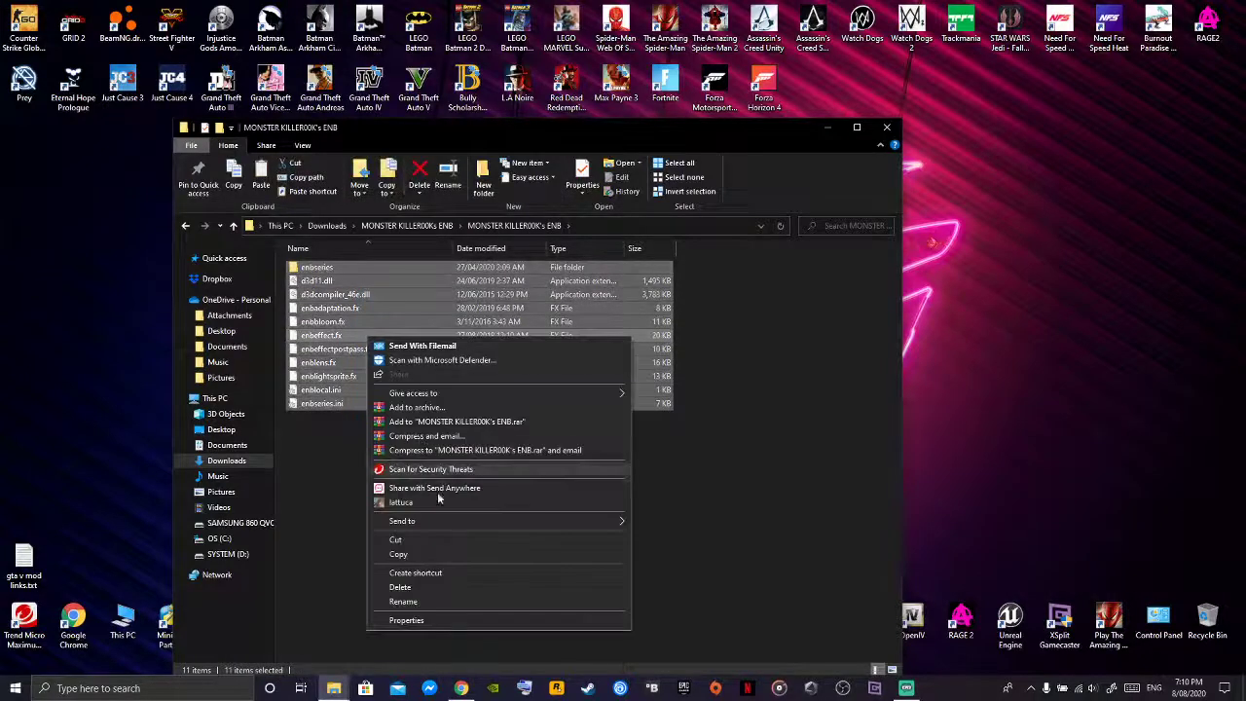
pyautogui.click(422, 552)
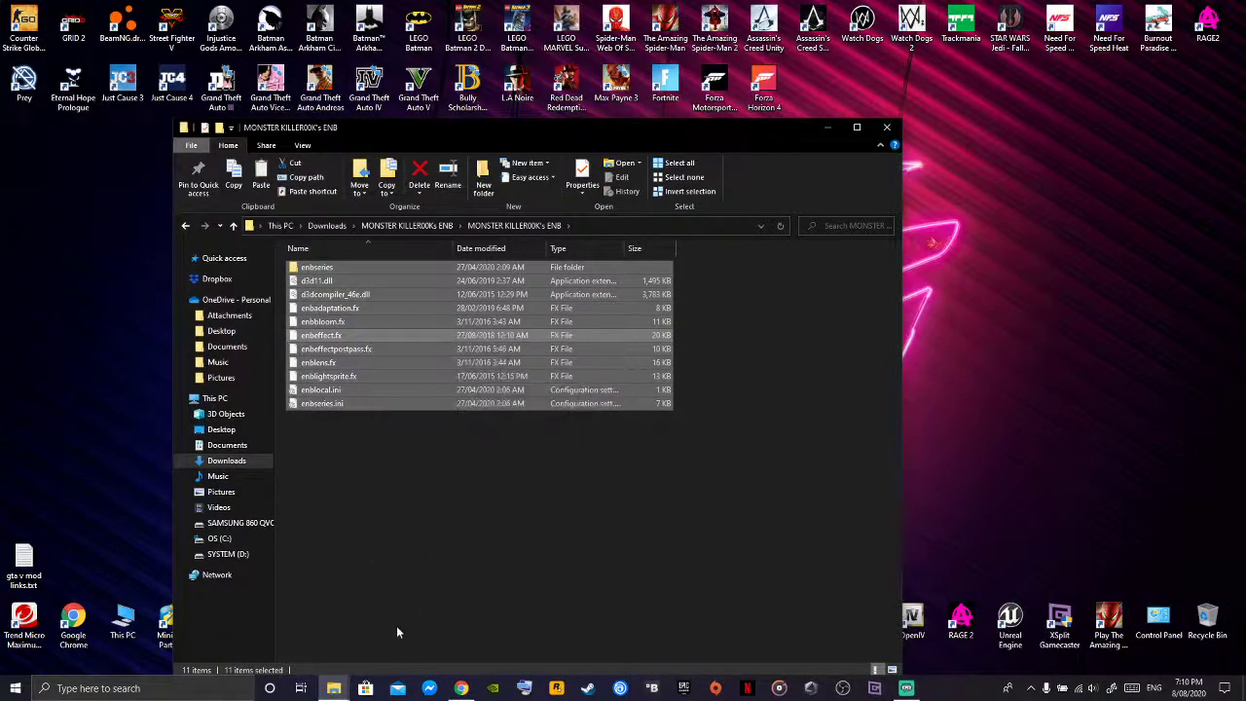
# - Paste the copied ENB files into the Grand Theft Auto V game folder and close the open folder windows
pyautogui.click(333, 688)
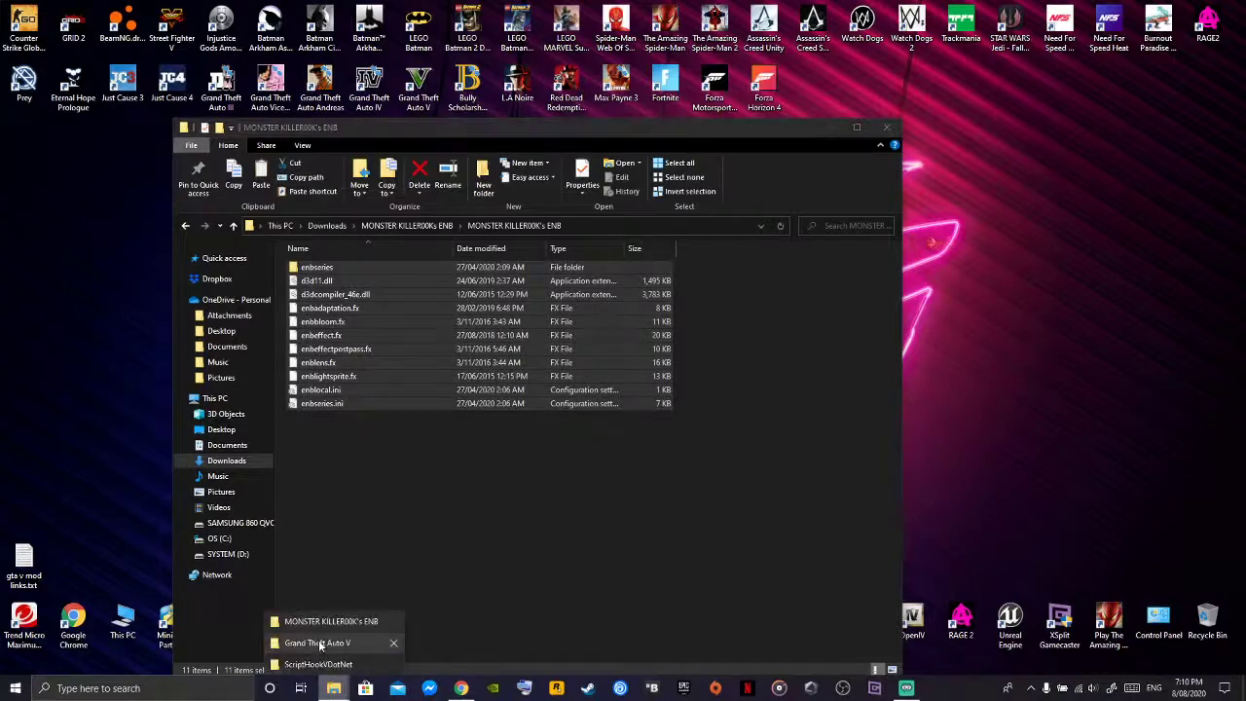
pyautogui.click(319, 642)
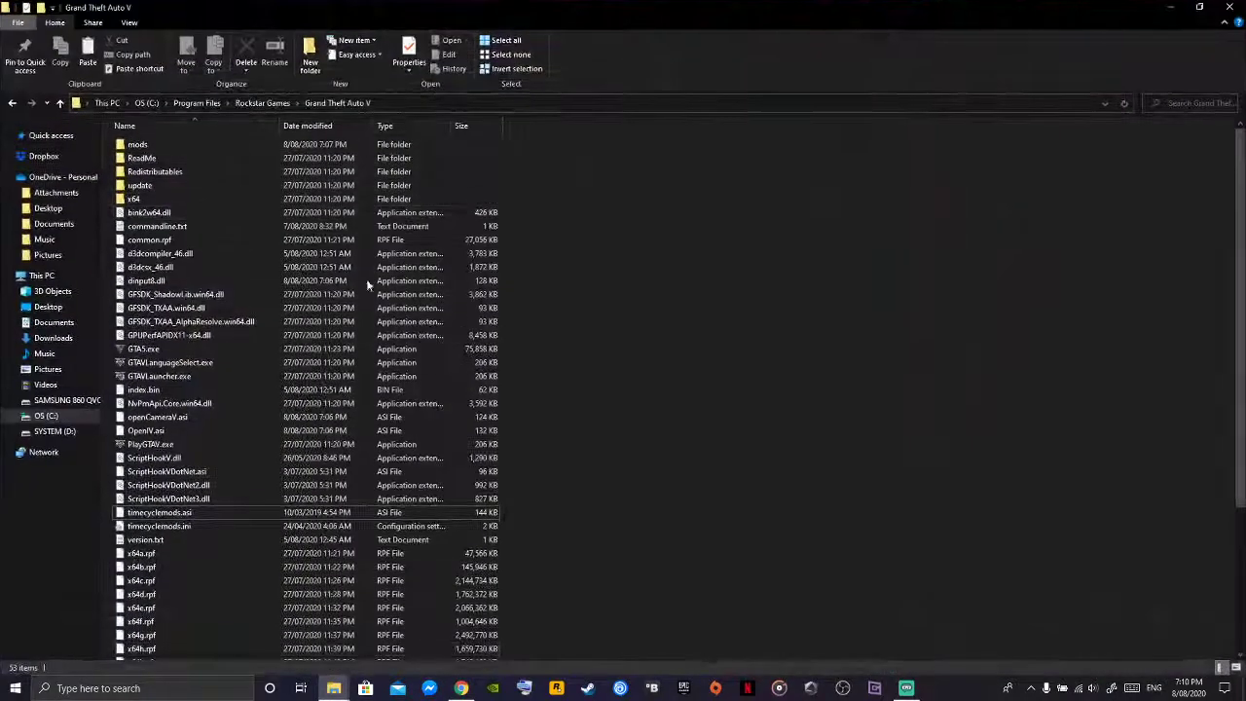
pyautogui.rightClick(633, 412)
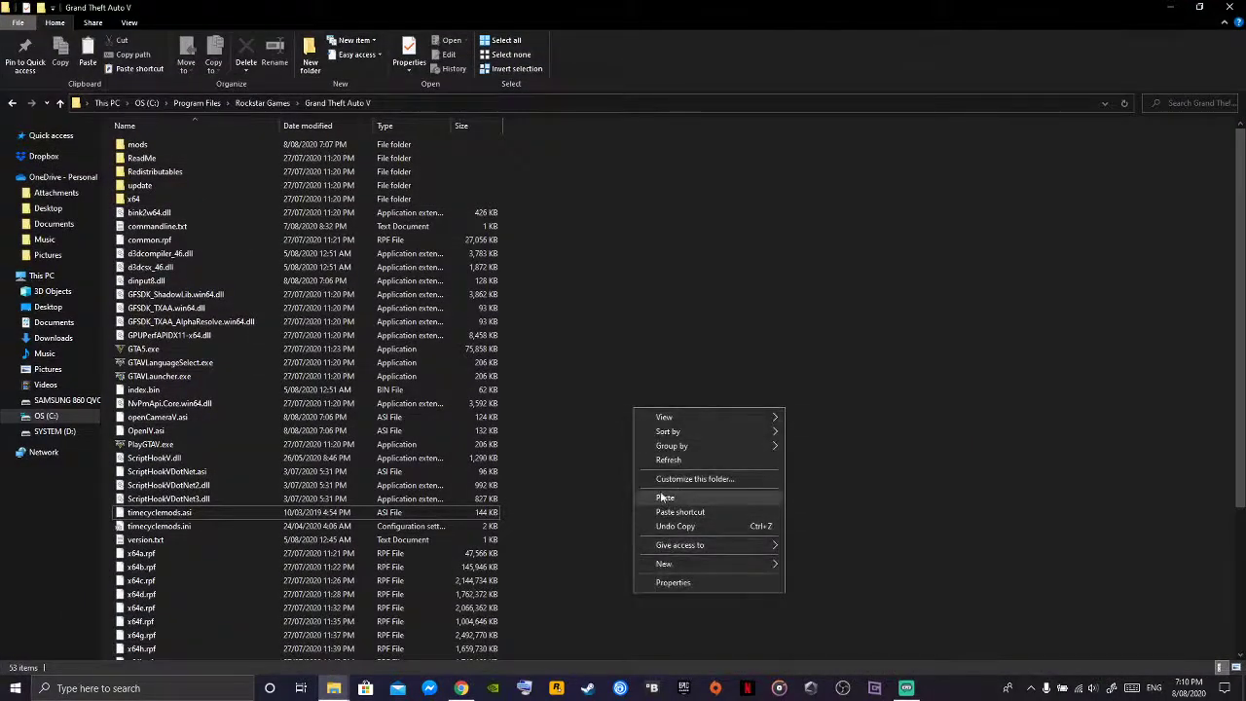
pyautogui.click(665, 499)
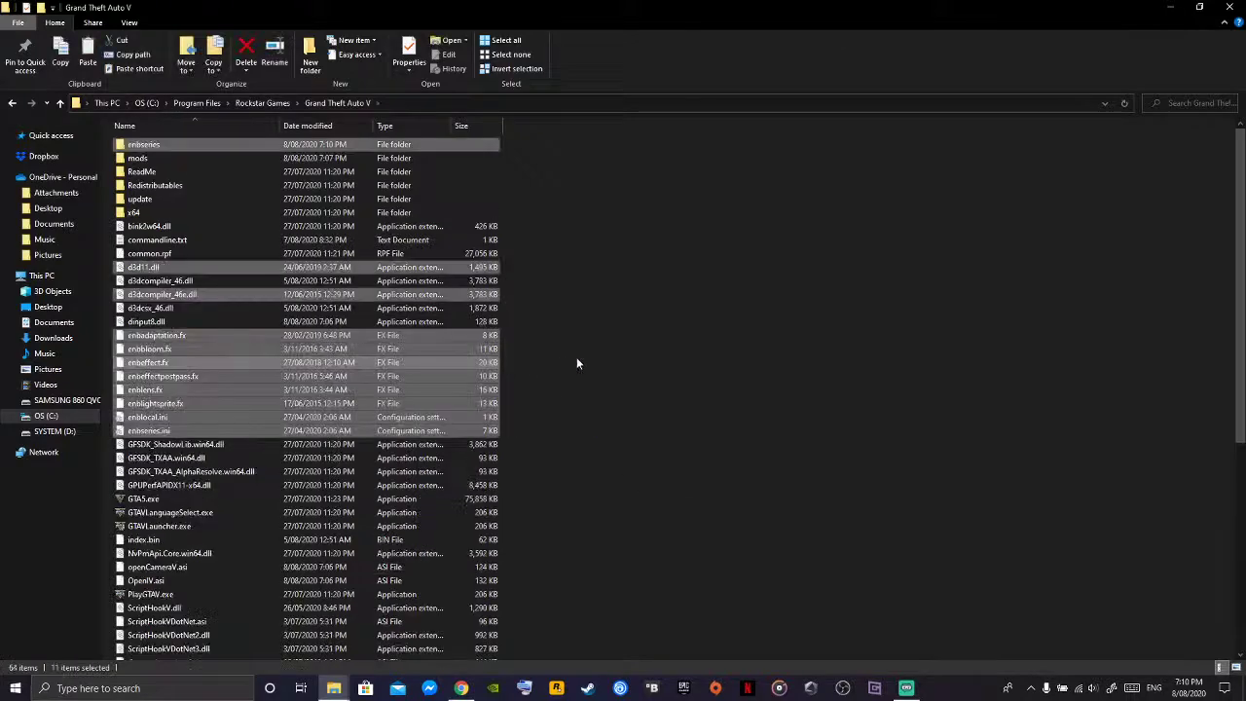
pyautogui.click(1231, 7)
pyautogui.click(886, 128)
# - Launch Grand Theft Auto V from the library in the Rockstar Games Launcher
pyautogui.rightClick(610, 287)
pyautogui.click(663, 329)
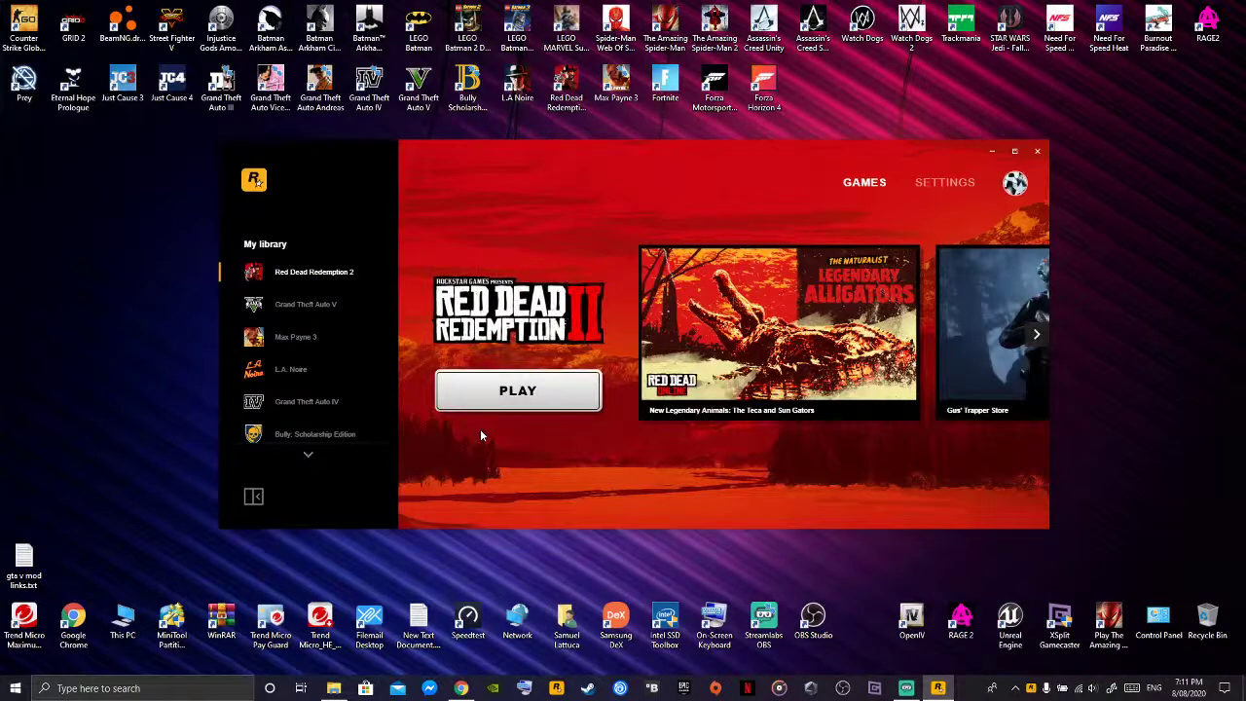
pyautogui.click(273, 307)
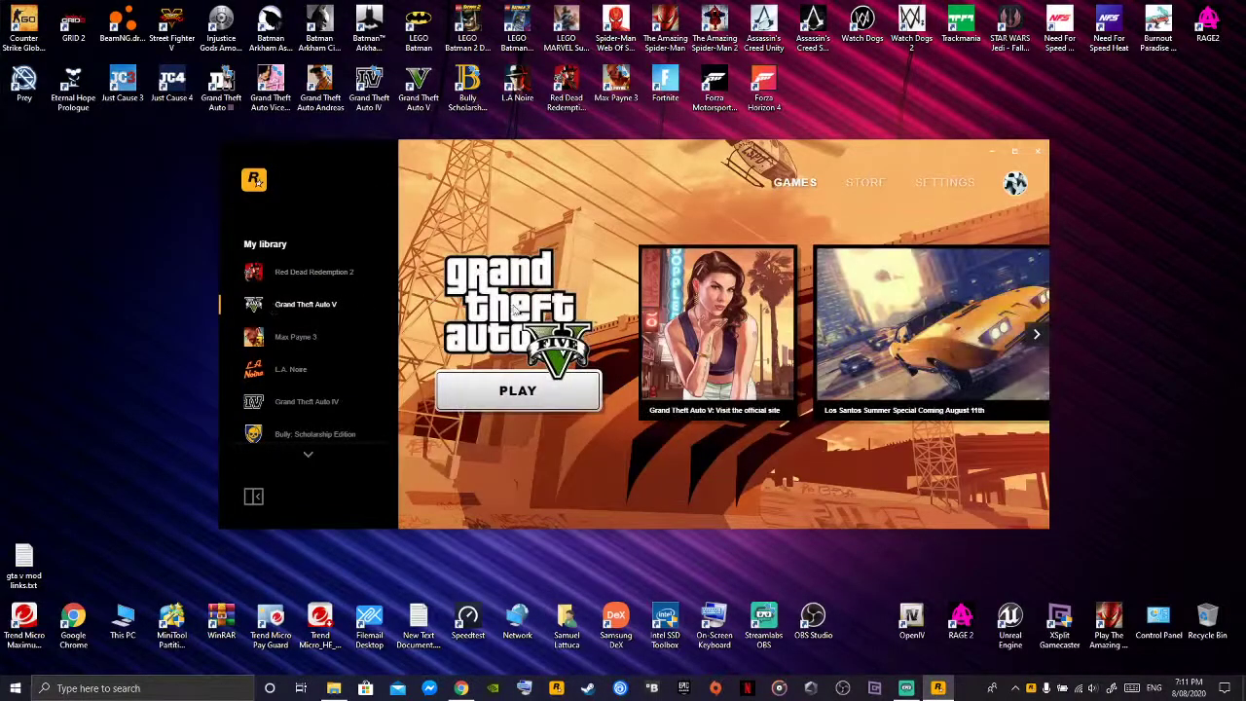
pyautogui.click(520, 392)
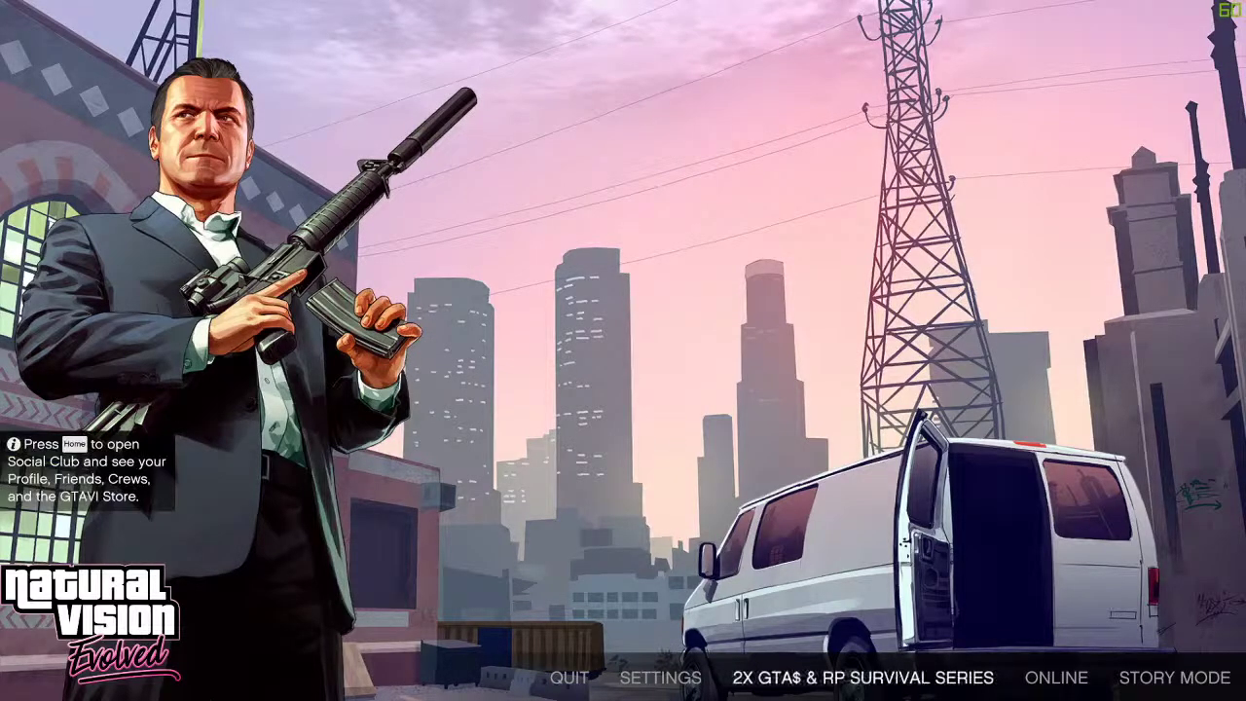
# - Open the game's Graphics settings and turn FXAA on
pyautogui.click(660, 678)
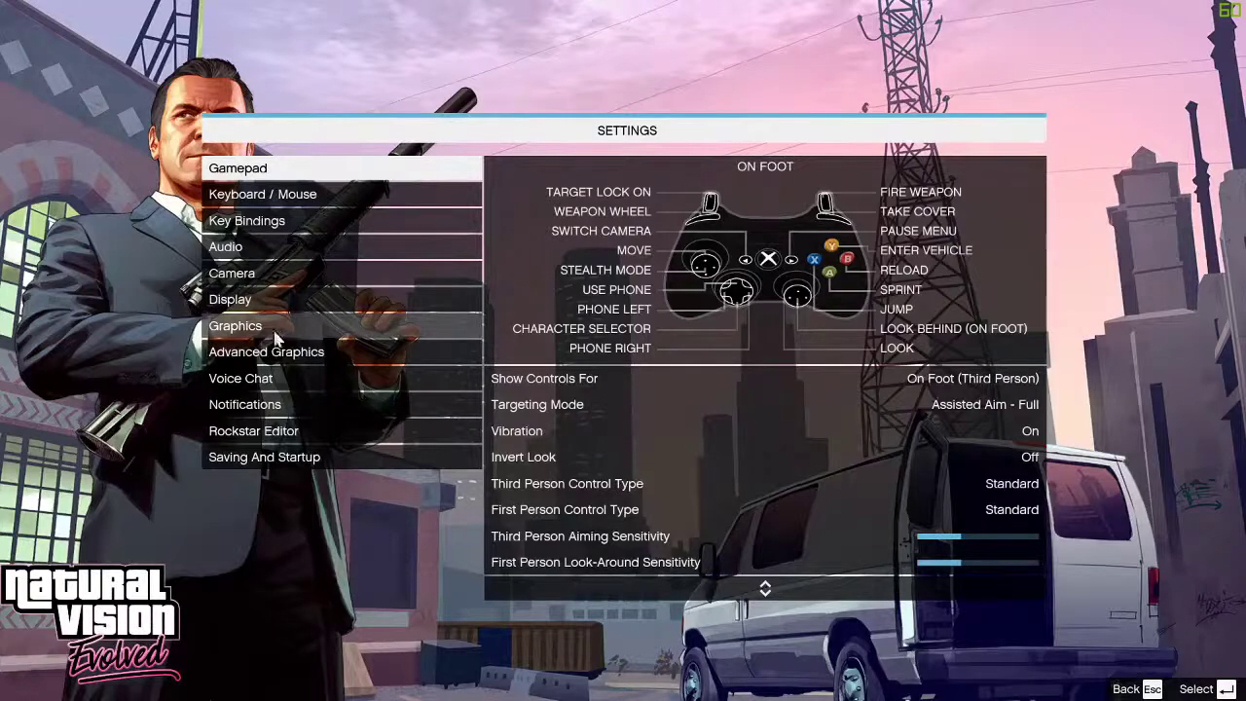
pyautogui.click(276, 333)
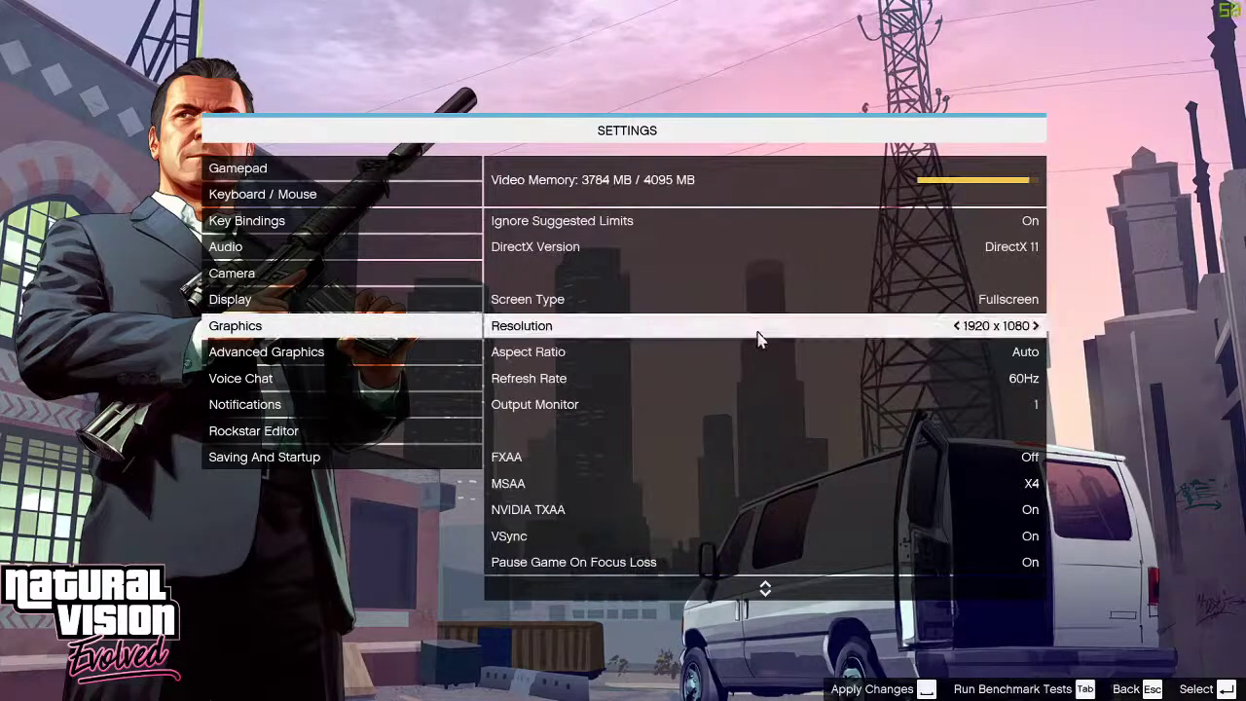
pyautogui.press('Down')
pyautogui.press('Down')
pyautogui.press('Down')
pyautogui.press('Down')
pyautogui.press('Down')
pyautogui.press('Down')
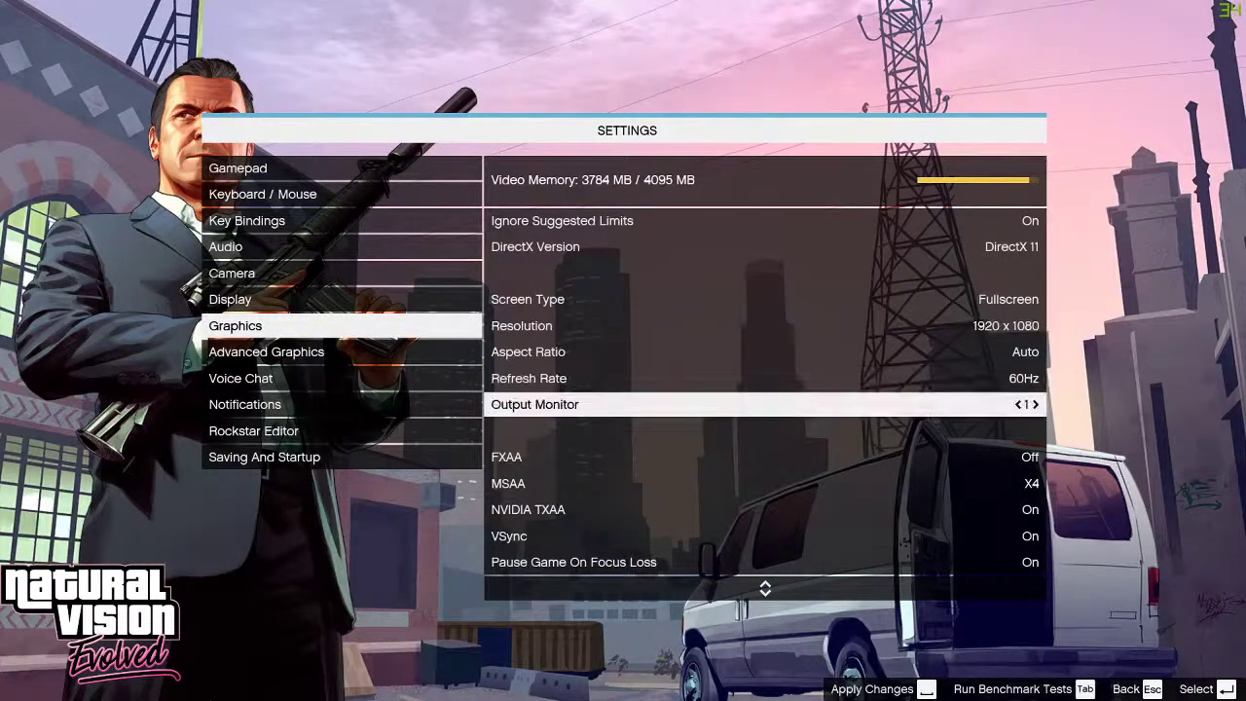
pyautogui.press('Up')
pyautogui.press('Up')
pyautogui.press('Right')
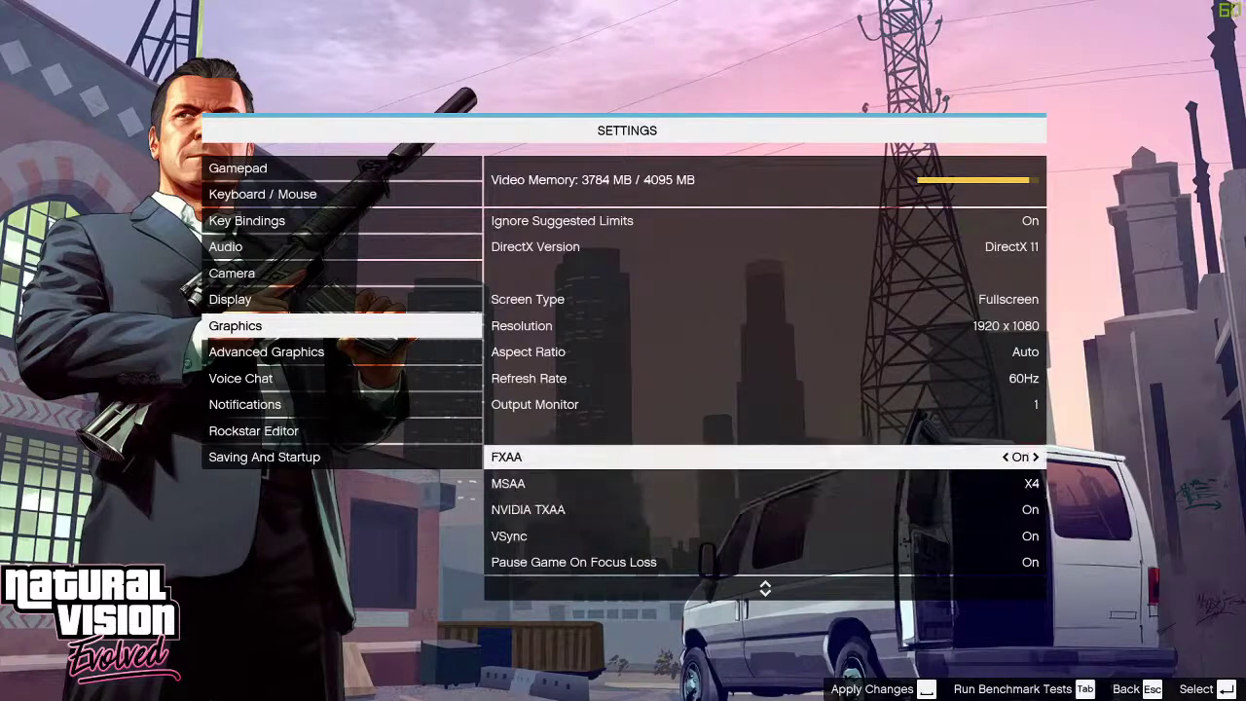
# - Review the remaining Graphics settings from MSAA down through texture, shader, shadow, reflection, water and grass quality
pyautogui.press('Down')
pyautogui.press('Down')
pyautogui.press('Down')
pyautogui.press('Down')
pyautogui.press('Down')
pyautogui.press('Down')
pyautogui.press('Down')
pyautogui.press('Down')
pyautogui.press('Down')
pyautogui.press('Down')
pyautogui.press('Down')
pyautogui.press('Down')
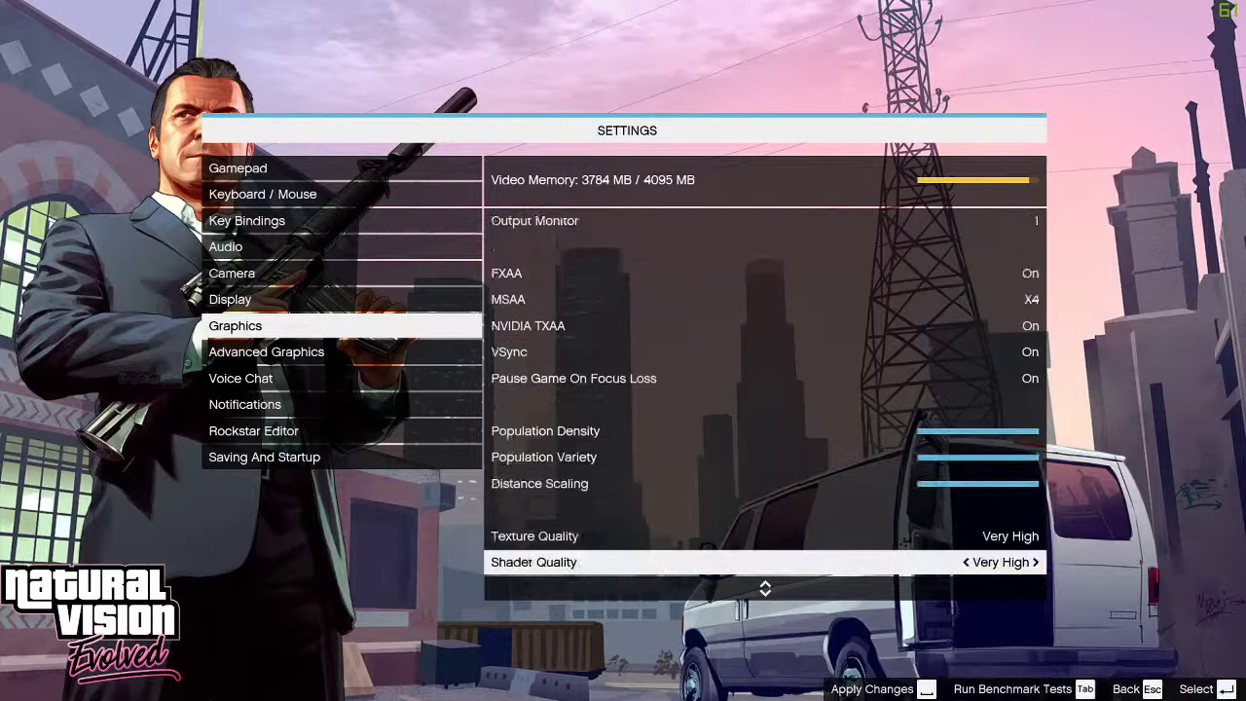
pyautogui.press('Down')
pyautogui.press('Down')
pyautogui.press('Down')
pyautogui.press('Down')
pyautogui.press('Down')
pyautogui.press('Down')
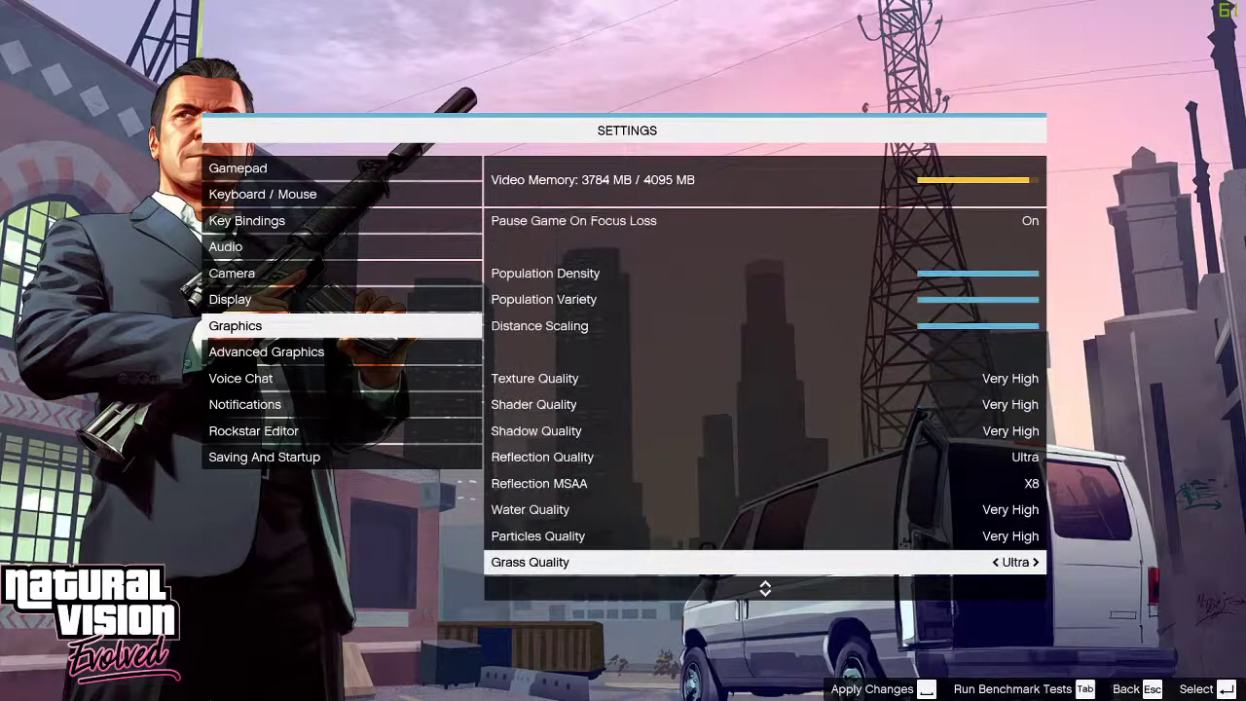
pyautogui.press('Down')
pyautogui.press('Down')
pyautogui.press('Down')
pyautogui.press('Down')
pyautogui.press('Down')
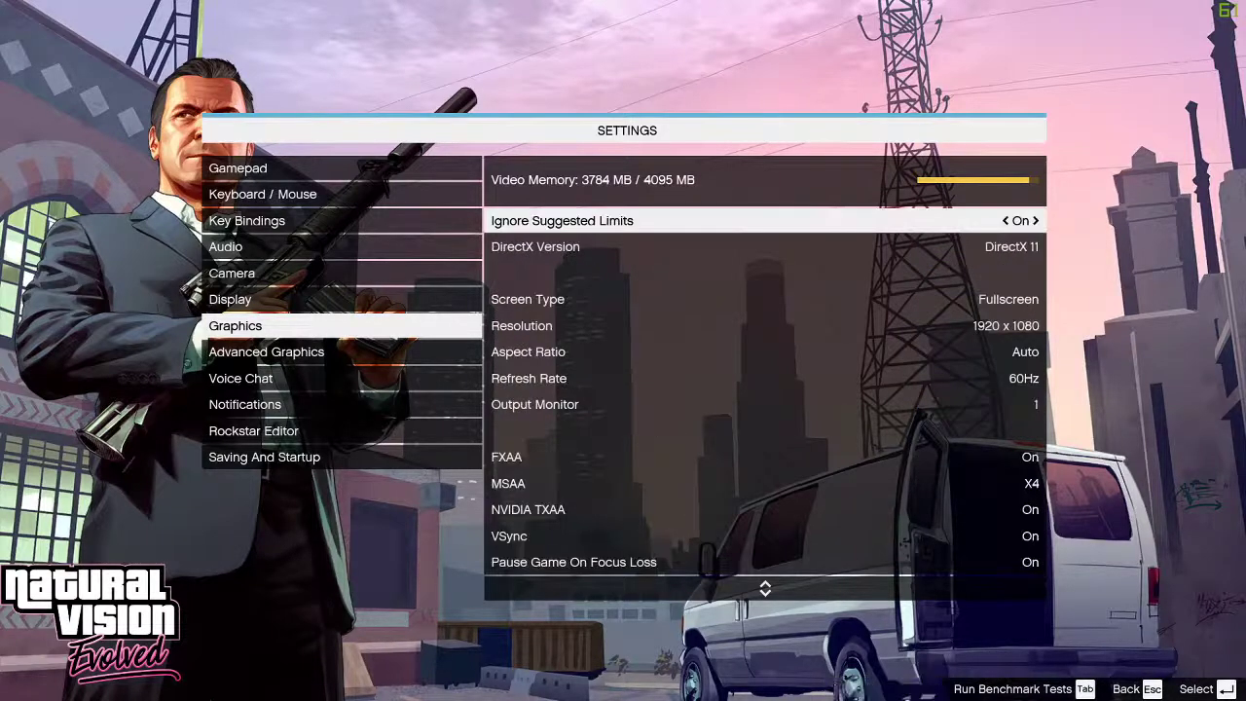
# - Raise Extended Shadows Distance in the Advanced Graphics settings, apply the change and return to the main menu
pyautogui.press('Escape')
pyautogui.press('Down')
pyautogui.press('Return')
pyautogui.press('Down')
pyautogui.press('Down')
pyautogui.press('Down')
pyautogui.press('Down')
pyautogui.press('Right')
pyautogui.press('Right')
pyautogui.press('Right')
pyautogui.press('Right')
pyautogui.press('Right')
pyautogui.press('Right')
pyautogui.press('Right')
pyautogui.press('Right')
pyautogui.press('Right')
pyautogui.press('Right')
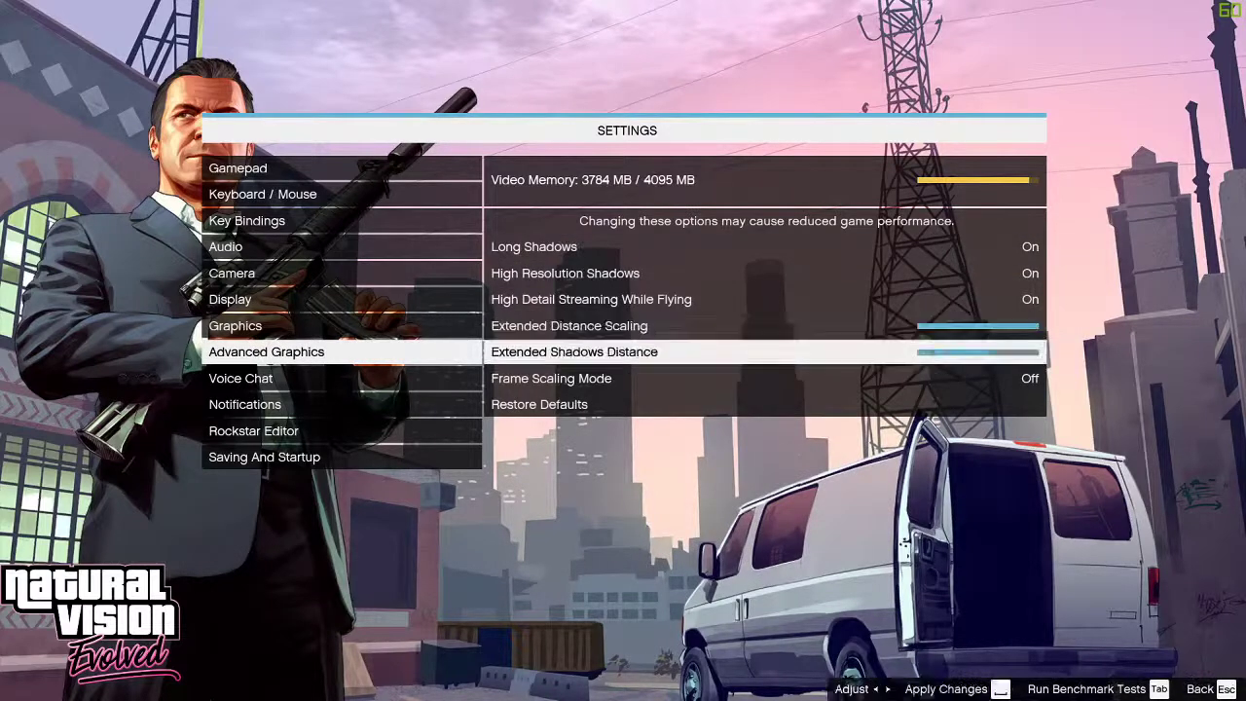
pyautogui.press('space')
pyautogui.press('Escape')
pyautogui.press('Down')
pyautogui.press('Up')
pyautogui.press('Down')
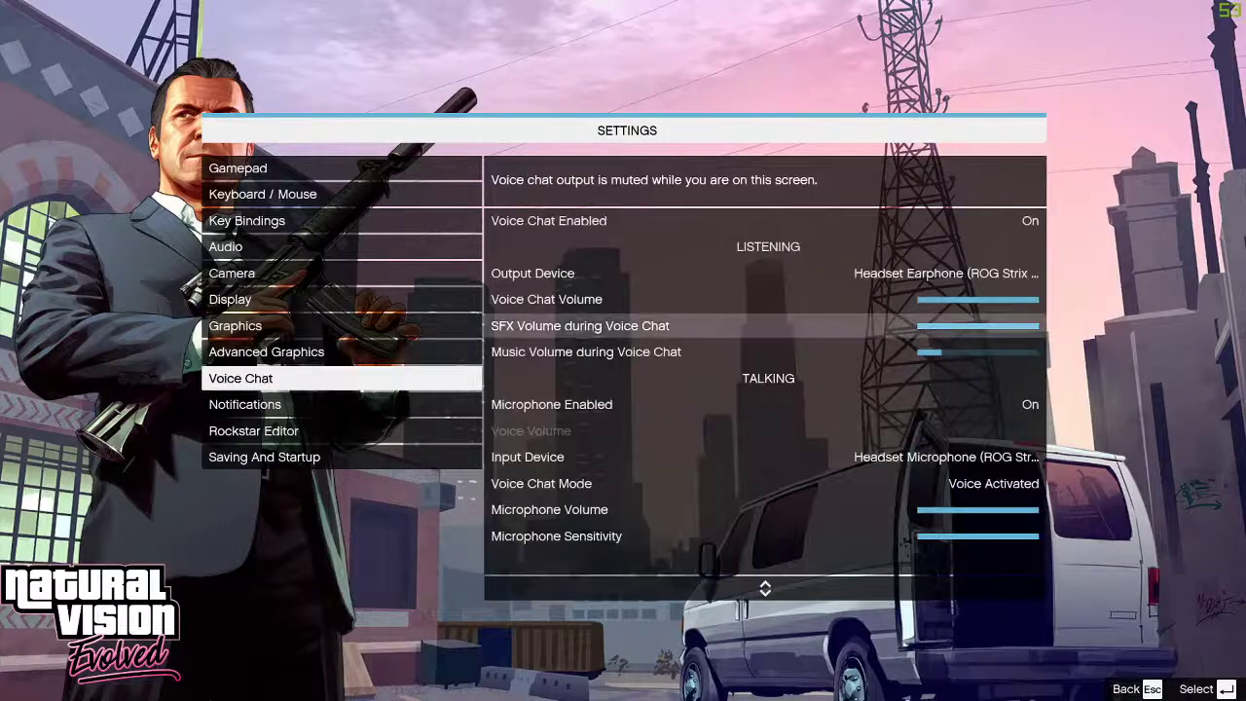
pyautogui.press('Escape')
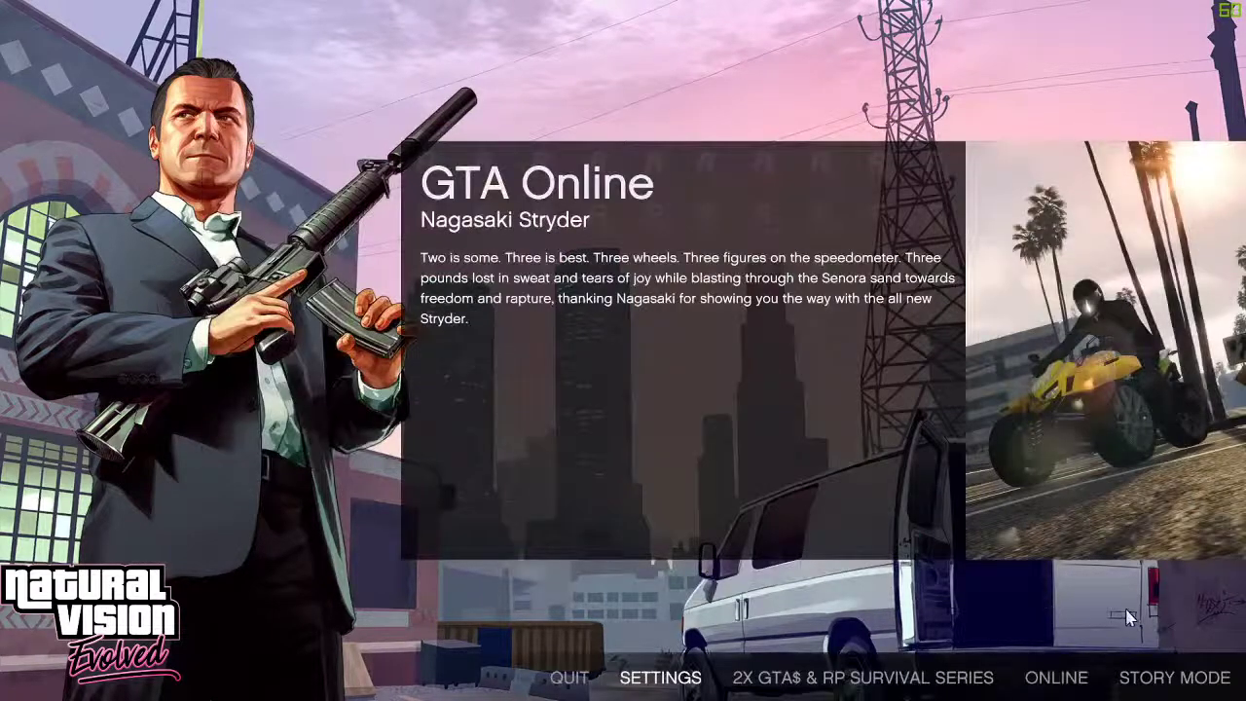
# - Reopen the Graphics settings and examine the quality options, including Anisotropic Filtering, Motion Blur Strength, In-Game Depth Of Field Effects and Post FX
pyautogui.click(642, 679)
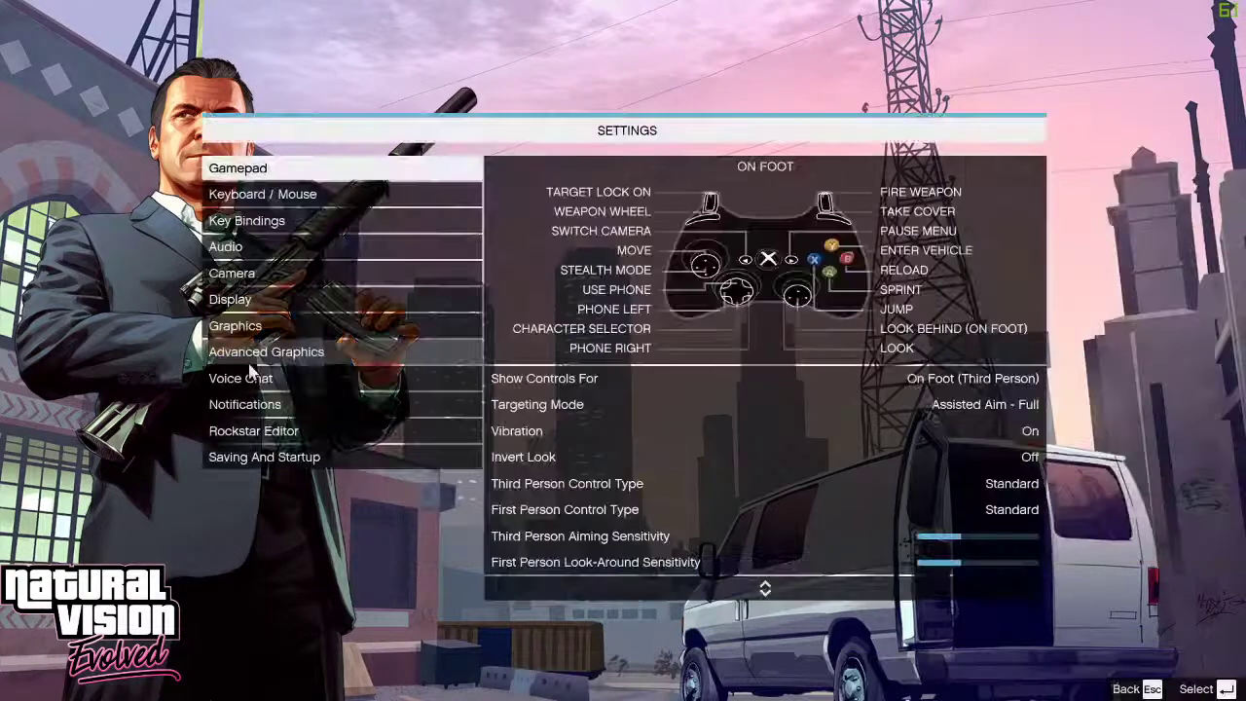
pyautogui.click(261, 325)
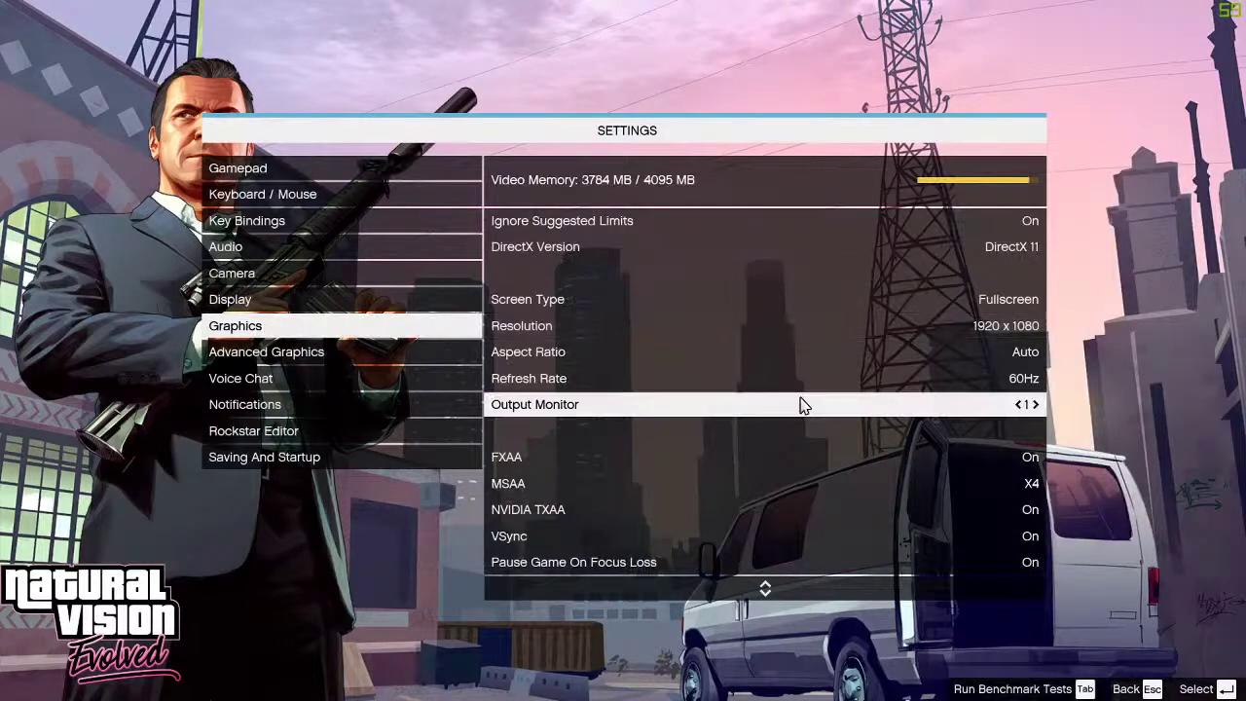
pyautogui.press('Down')
pyautogui.press('Down')
pyautogui.press('Down')
pyautogui.press('Down')
pyautogui.press('Down')
pyautogui.press('Down')
pyautogui.press('Down')
pyautogui.press('Down')
pyautogui.press('Down')
pyautogui.press('Down')
pyautogui.press('Down')
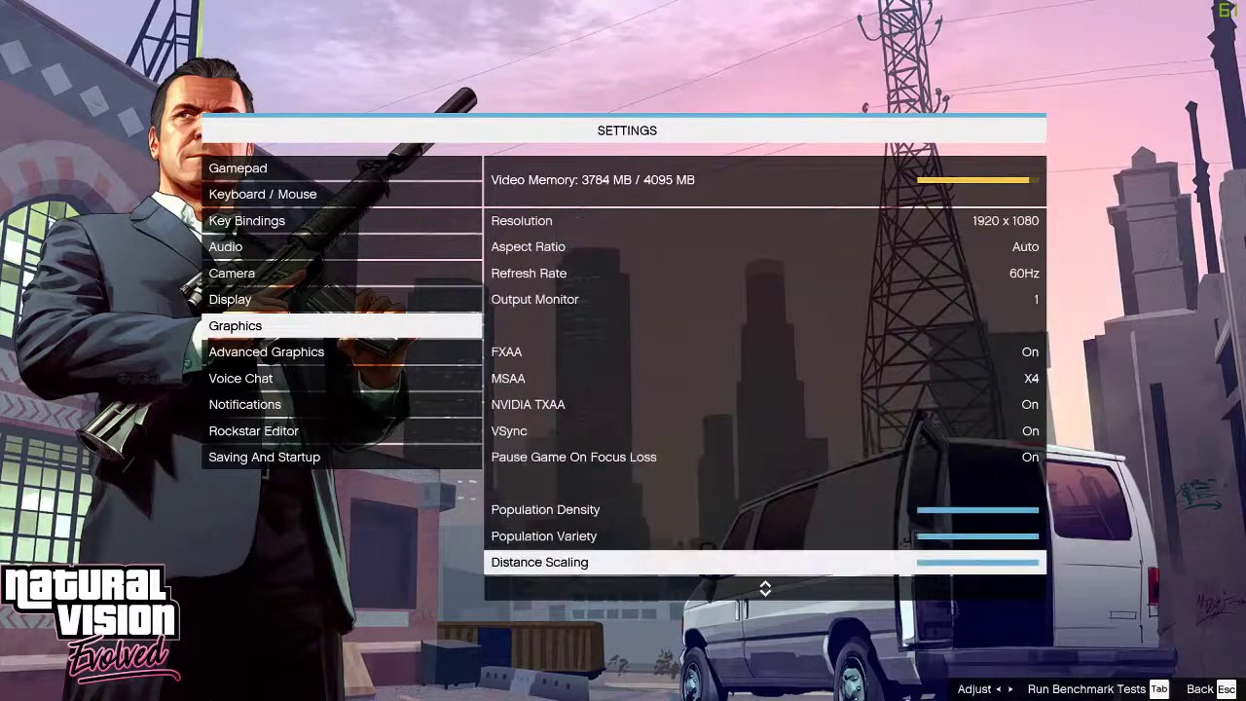
pyautogui.press('Down')
pyautogui.press('Down')
pyautogui.press('Down')
pyautogui.press('Down')
pyautogui.press('Down')
pyautogui.press('Down')
pyautogui.press('Down')
pyautogui.press('Down')
pyautogui.press('Down')
pyautogui.press('Down')
pyautogui.press('Down')
pyautogui.press('Down')
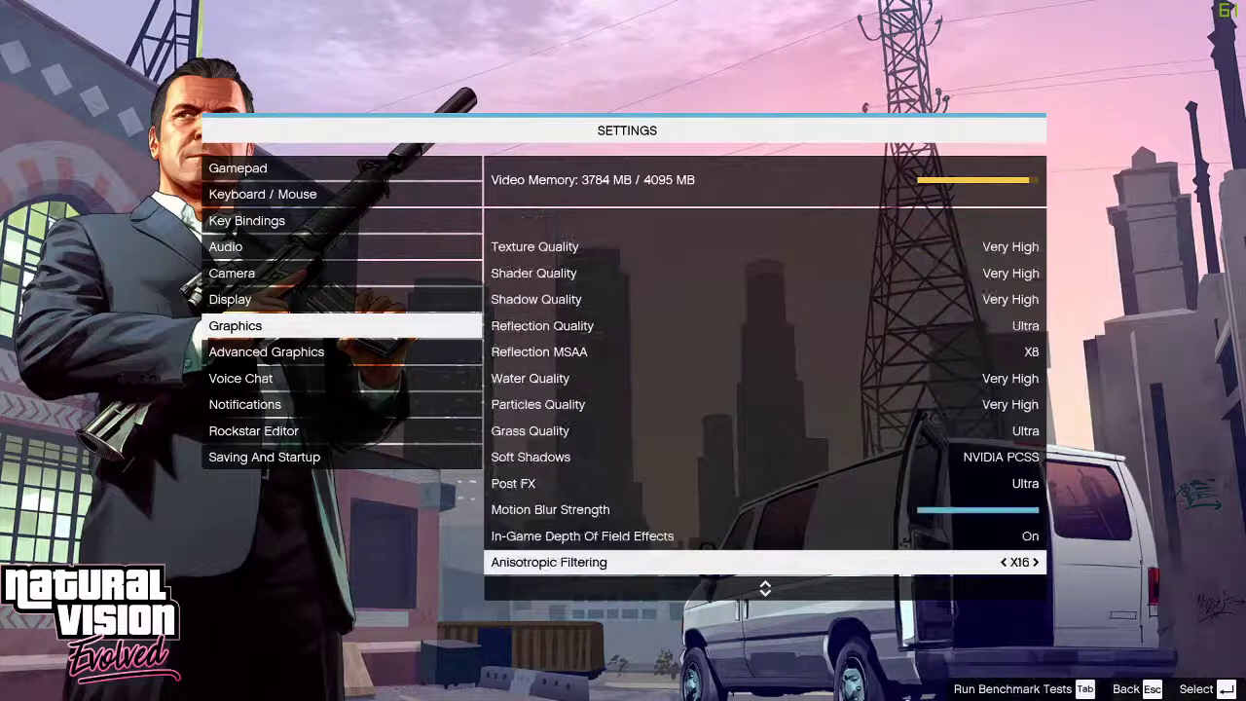
pyautogui.press('Up')
pyautogui.press('Up')
pyautogui.press('Up')
pyautogui.press('Up')
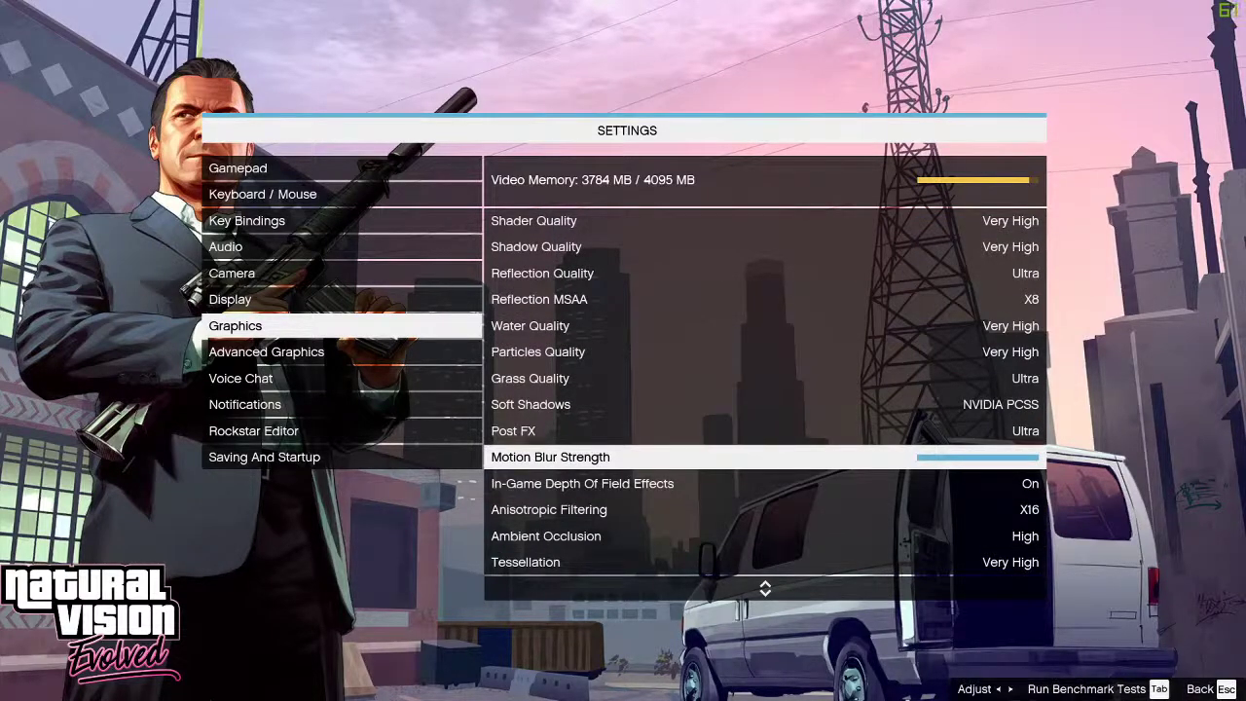
pyautogui.press('Down')
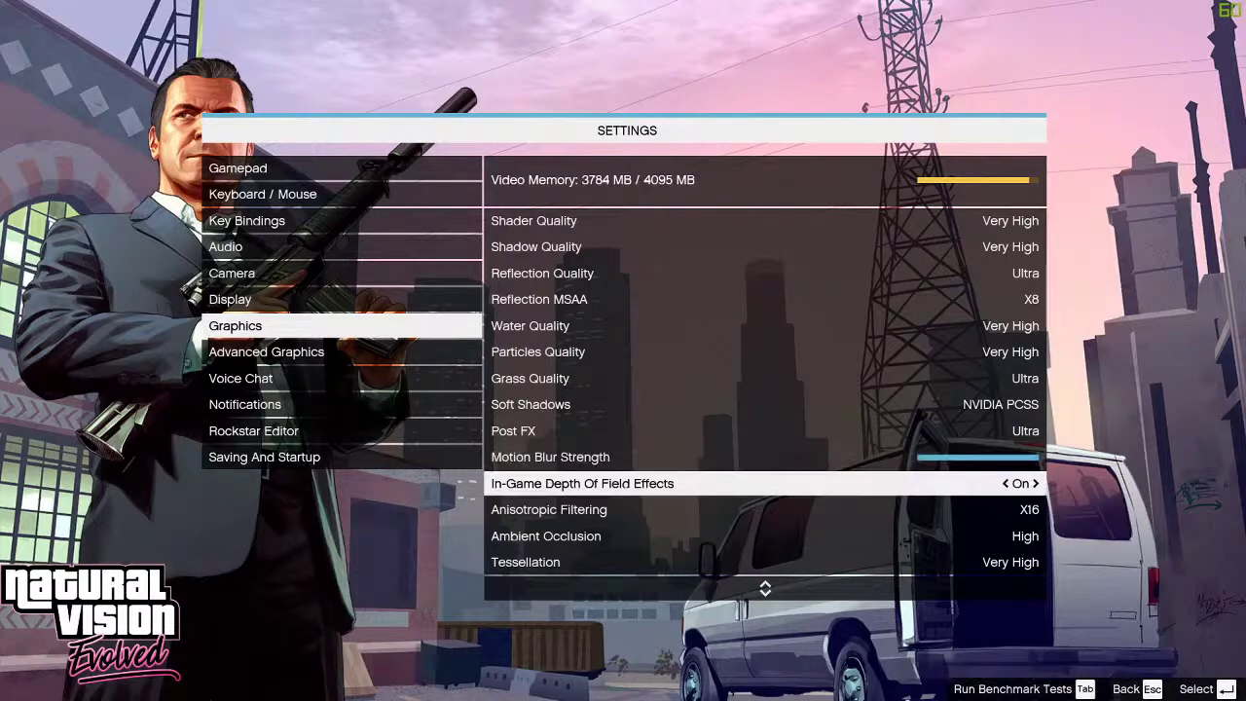
pyautogui.press('Up')
pyautogui.press('Up')
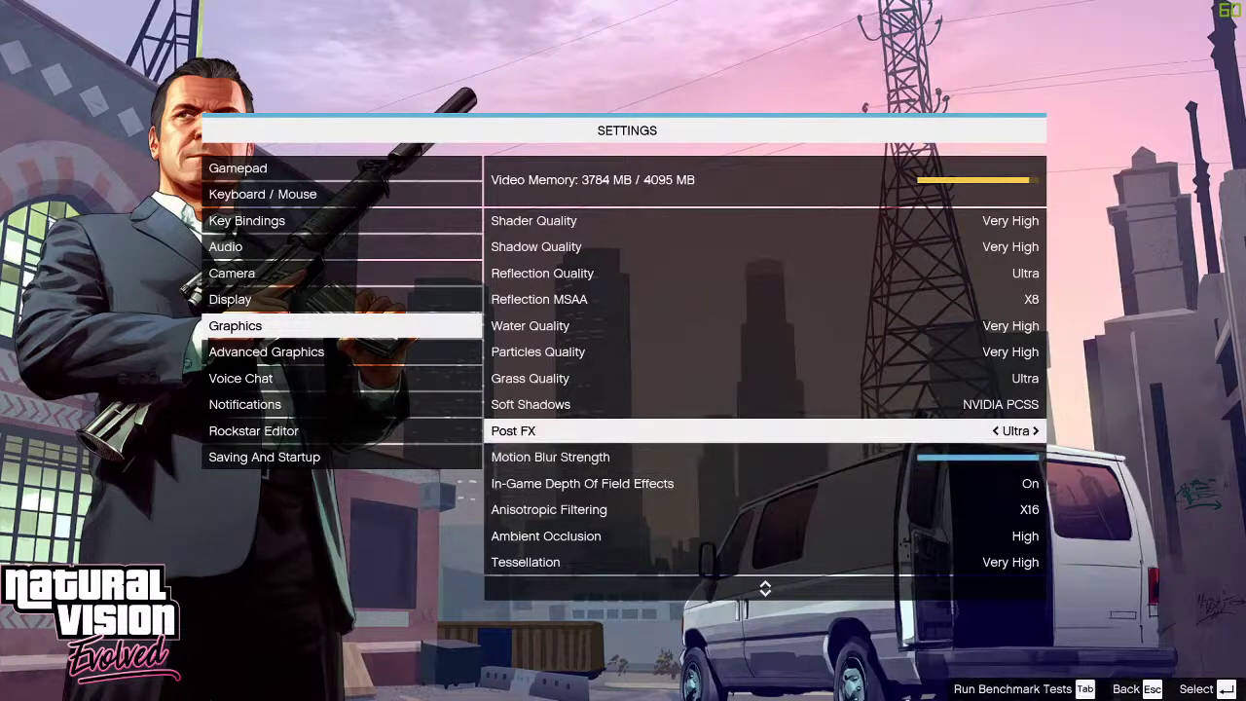
# - Try Post FX at Very High and return it to Ultra
pyautogui.press('Down')
pyautogui.press('Up')
pyautogui.press('Left')
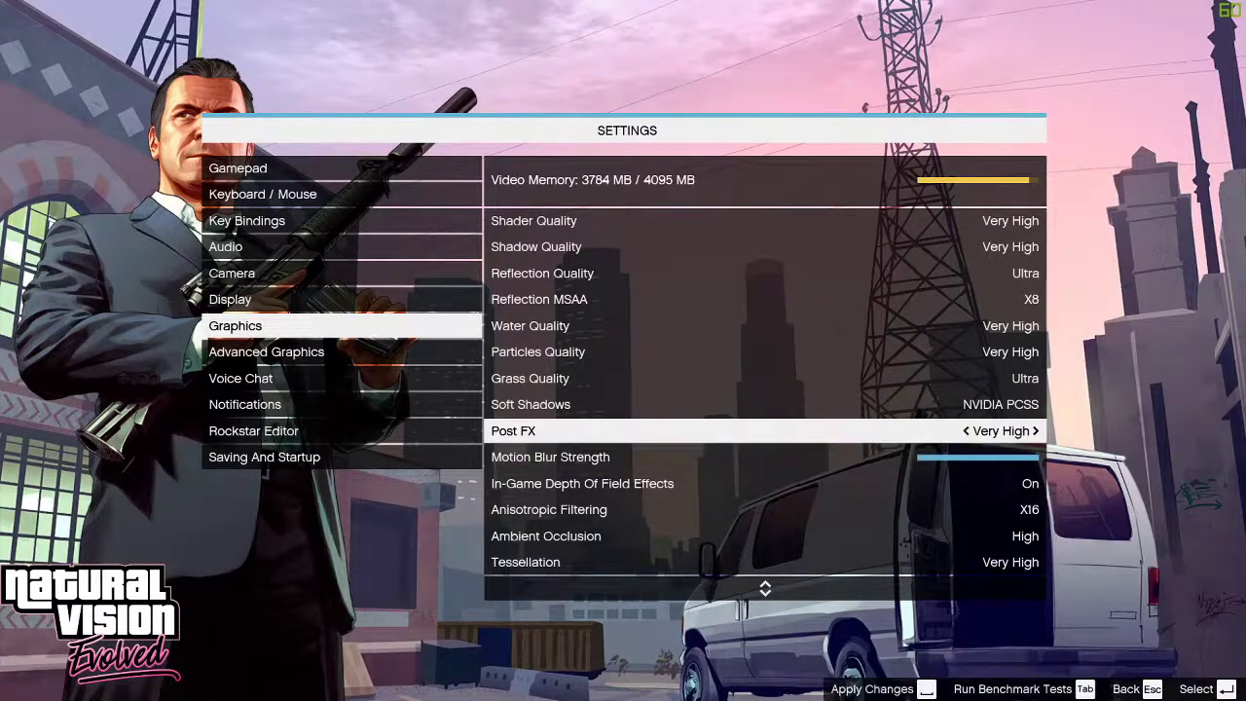
pyautogui.press('Right')
pyautogui.press('Down')
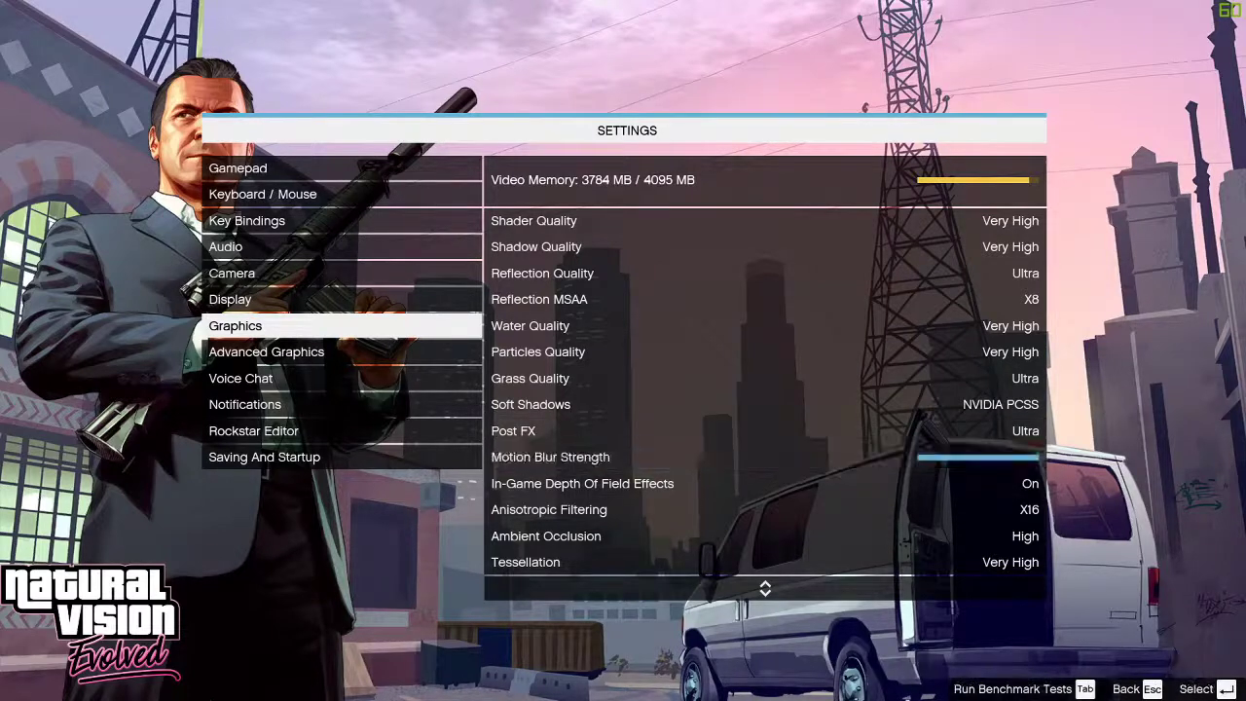
# - Leave the settings and start Story Mode from the main menu
pyautogui.press('Escape')
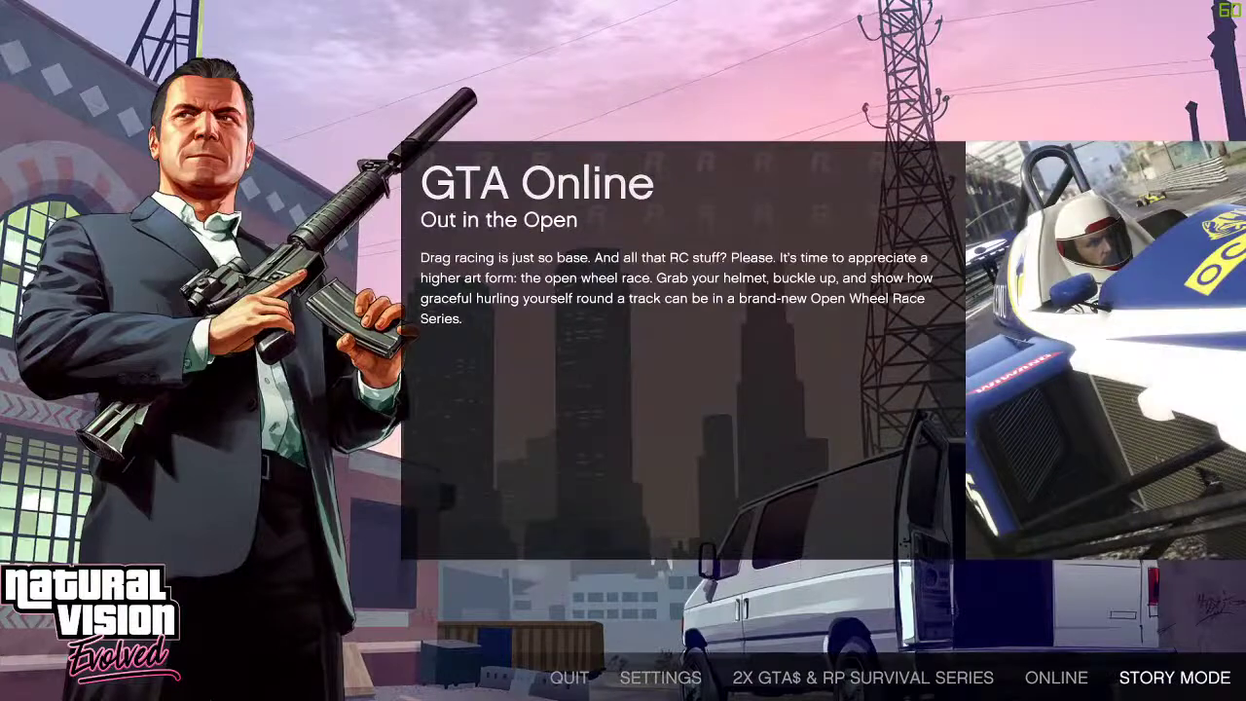
pyautogui.press('Return')
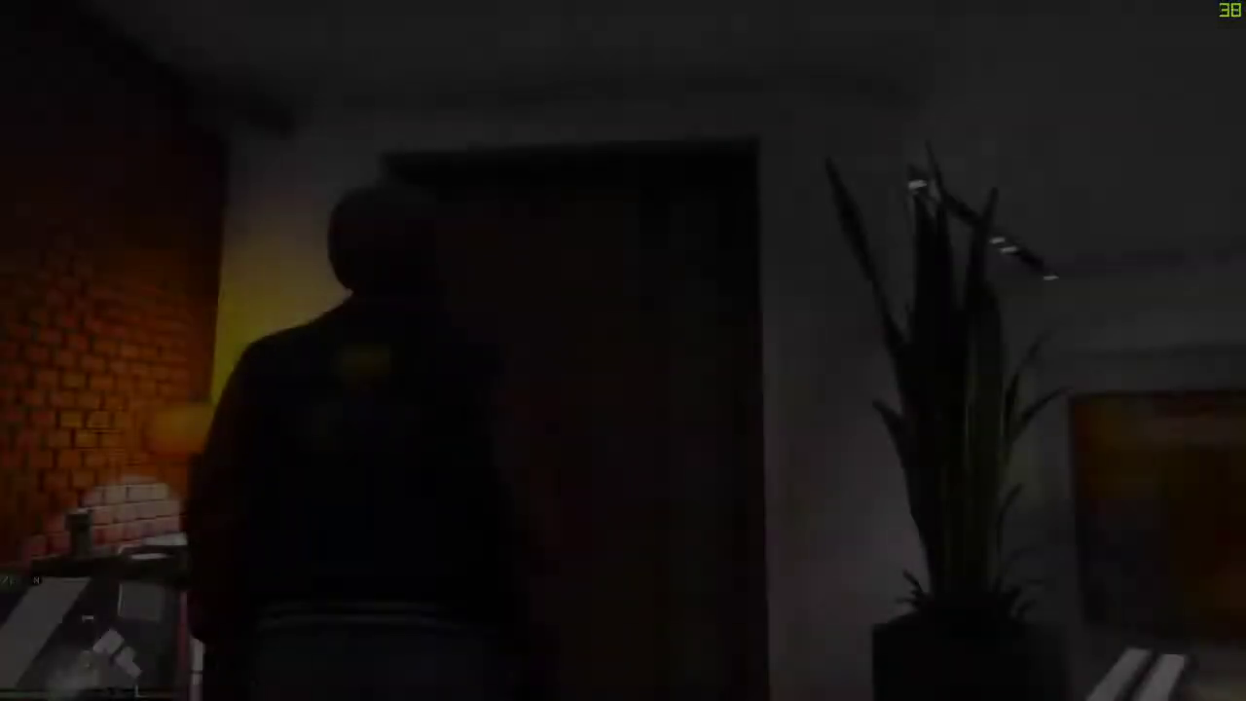
# - Walk through the house and drive the orange car along the road to examine the modded graphics
pyautogui.press('w')
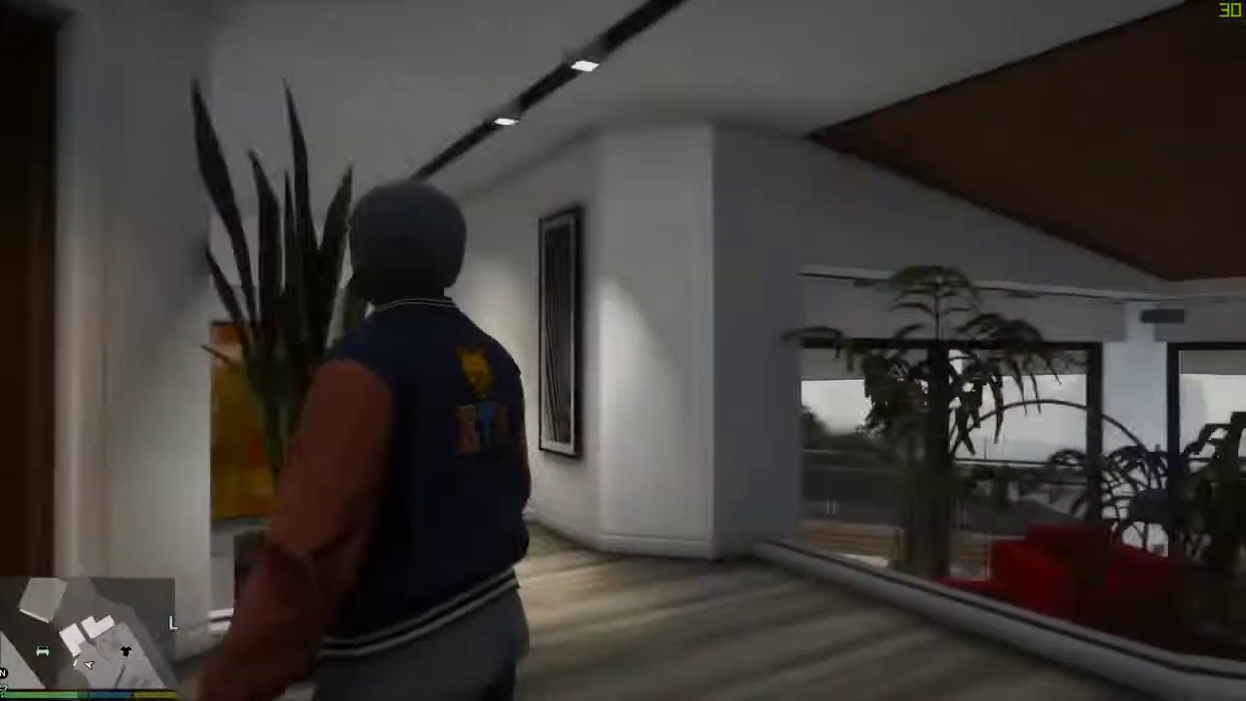
pyautogui.press('w')
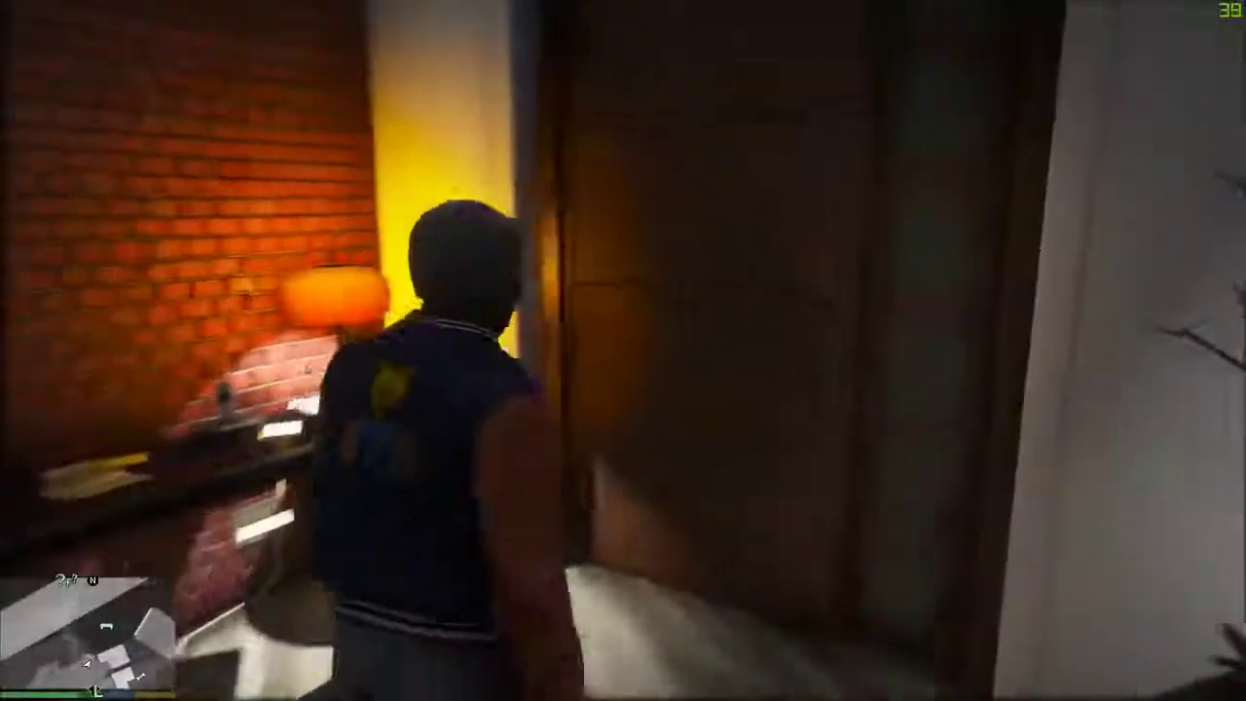
pyautogui.press('w')
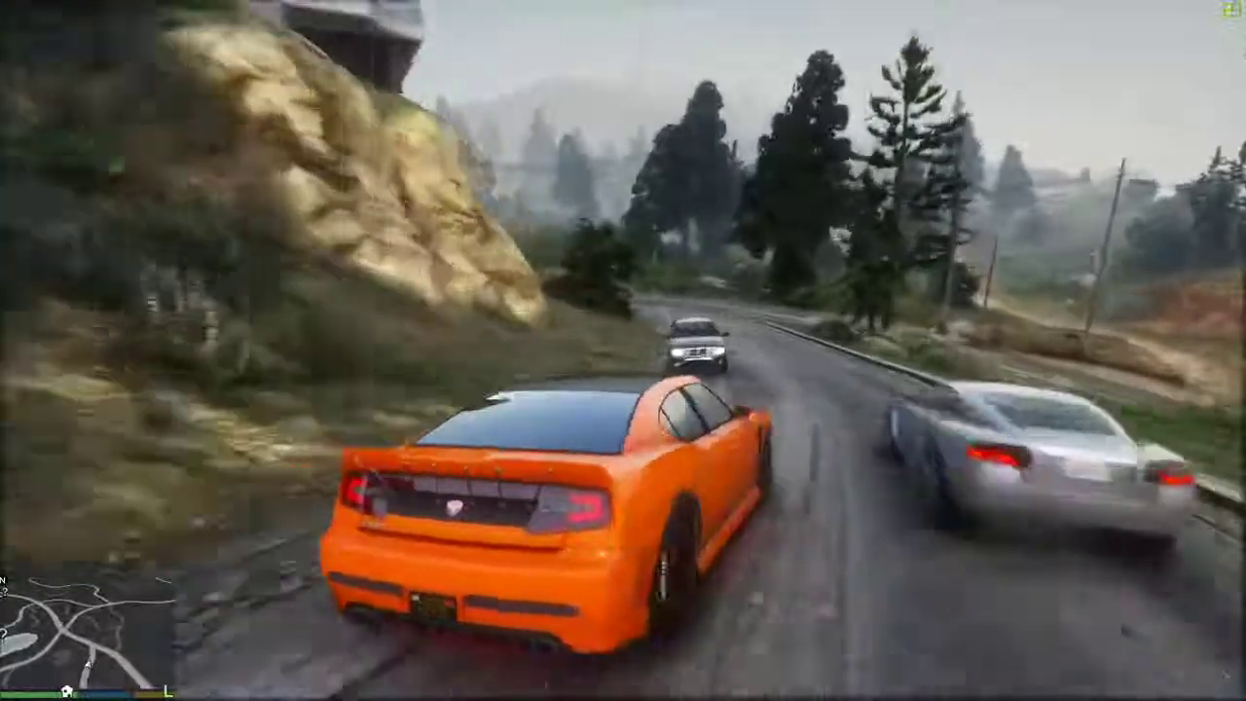
pyautogui.press('a')
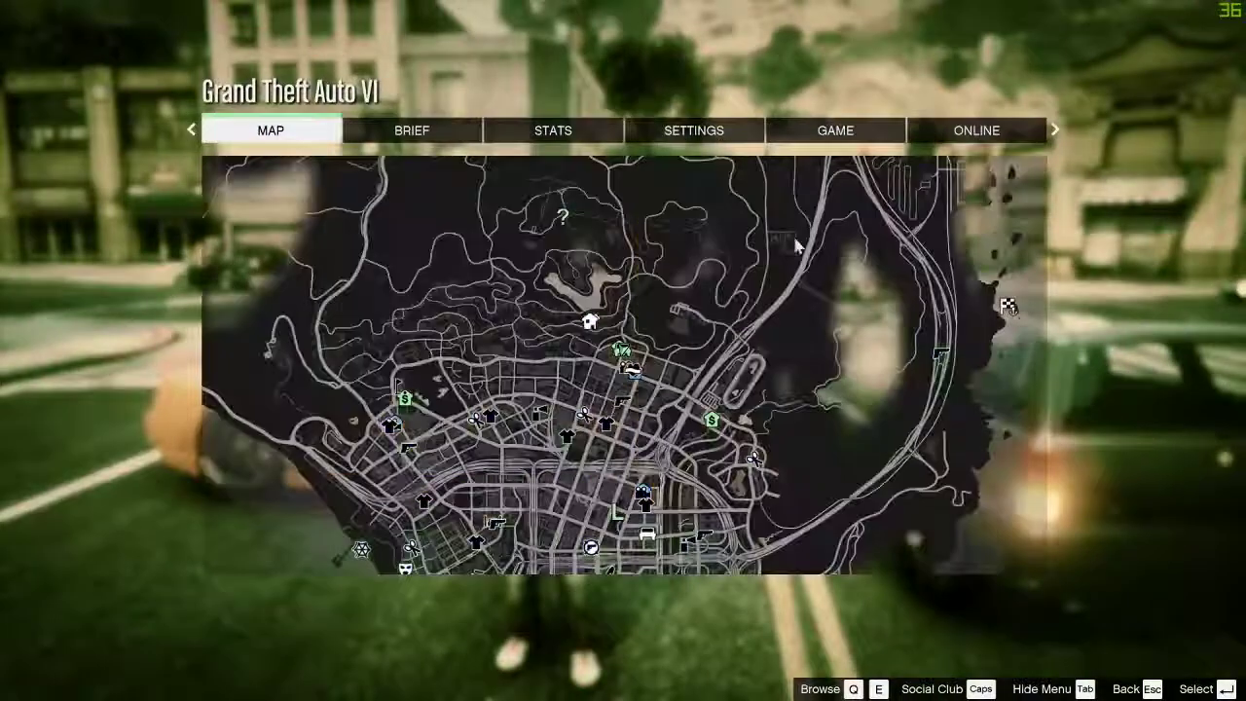
# - Exit the game from the pause menu and confirm returning to the desktop
pyautogui.click(809, 134)
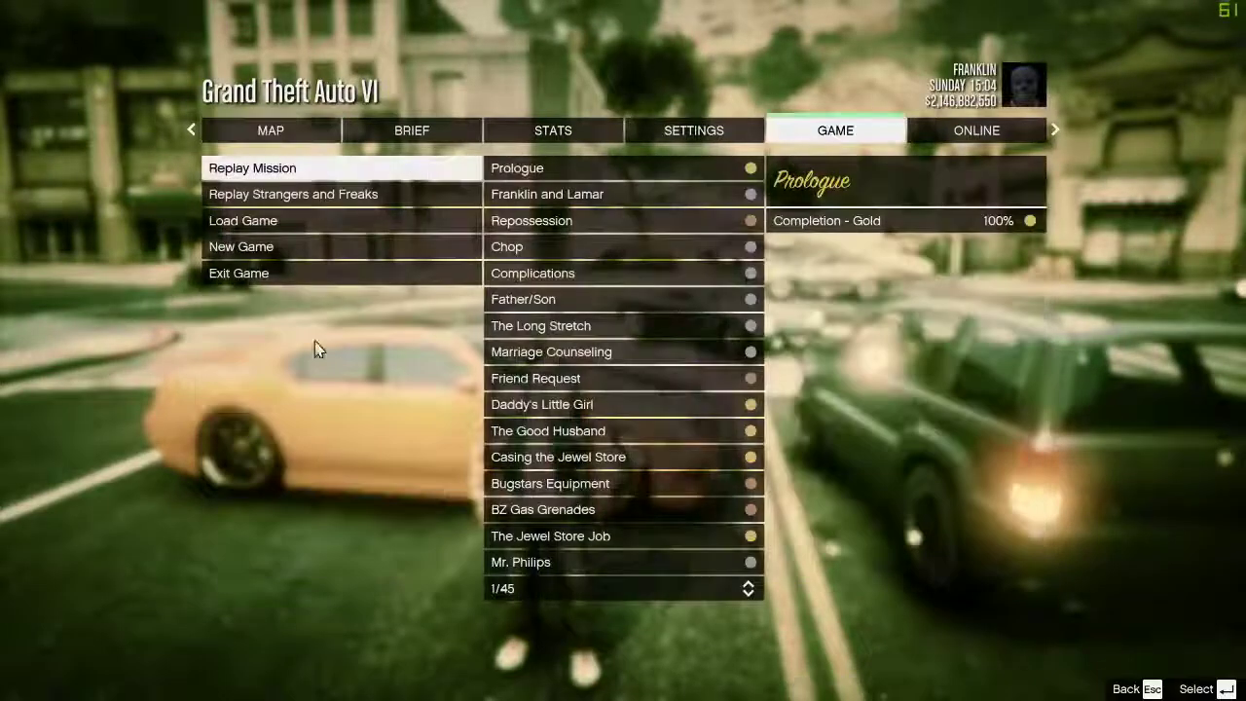
pyautogui.click(278, 283)
pyautogui.click(278, 284)
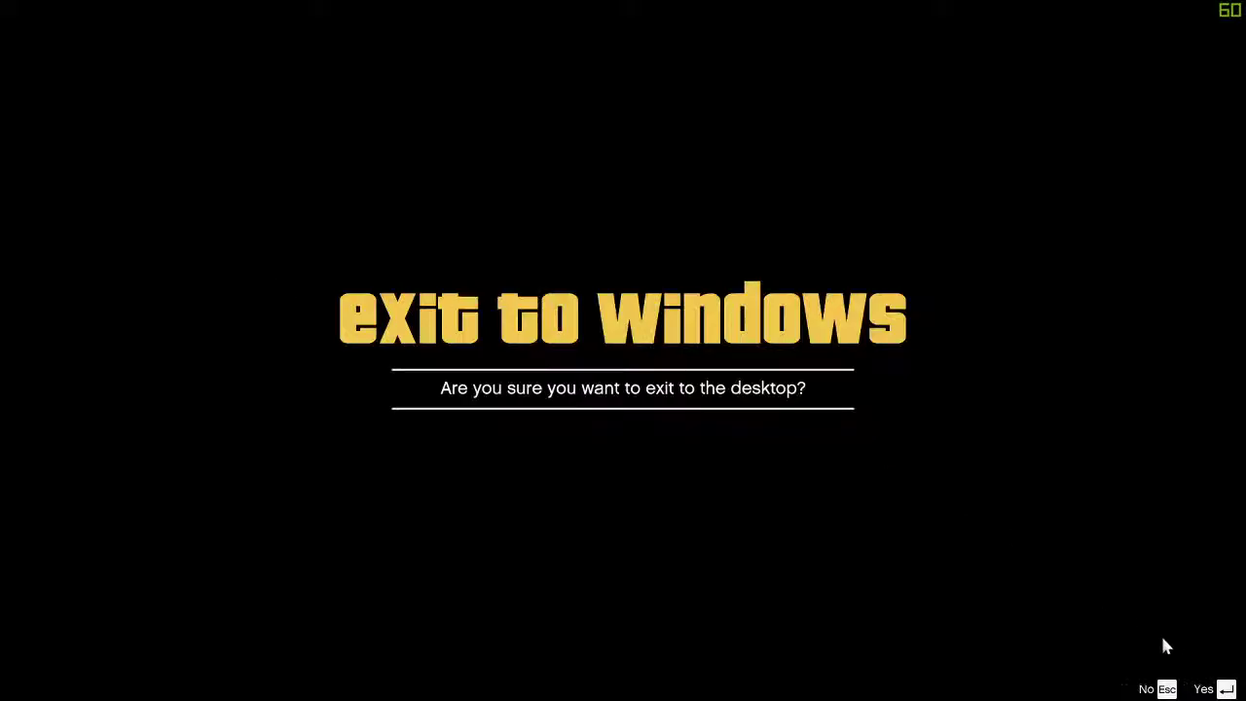
pyautogui.click(1212, 689)
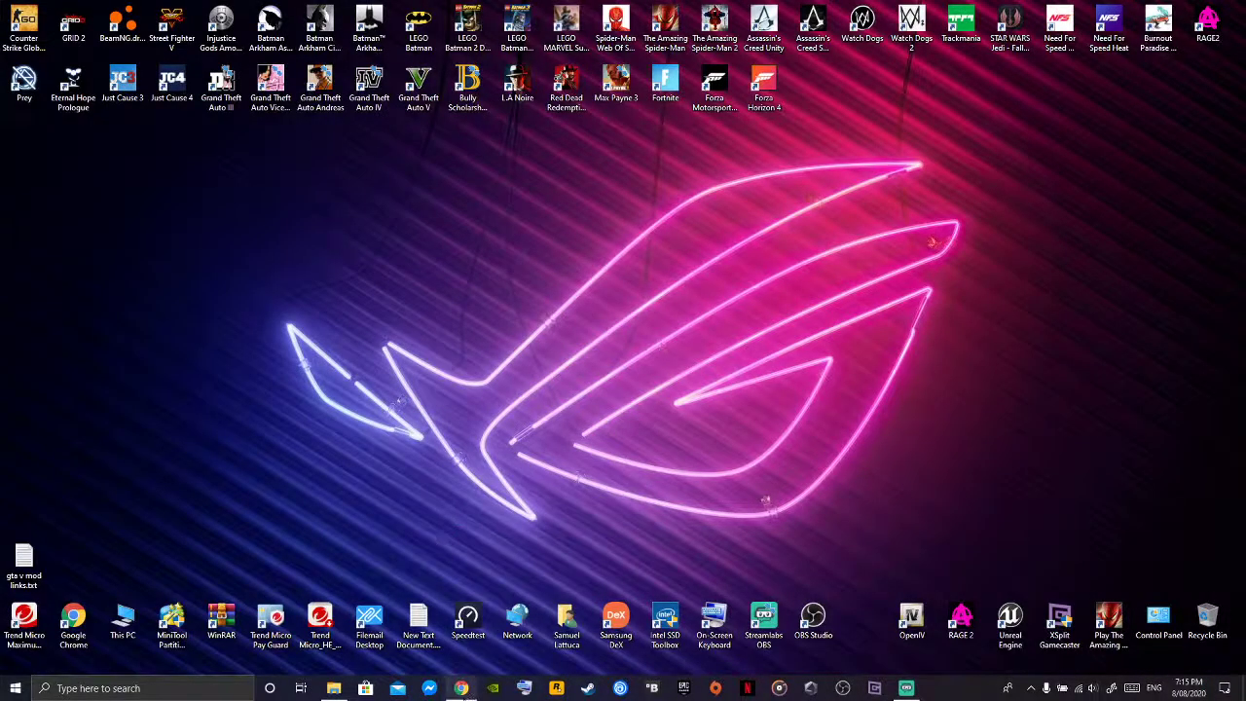
# - Switch to Chrome, go to GTA5-Mods.com, minimize the Rockstar launcher and search the site for "trainer"
pyautogui.click(460, 689)
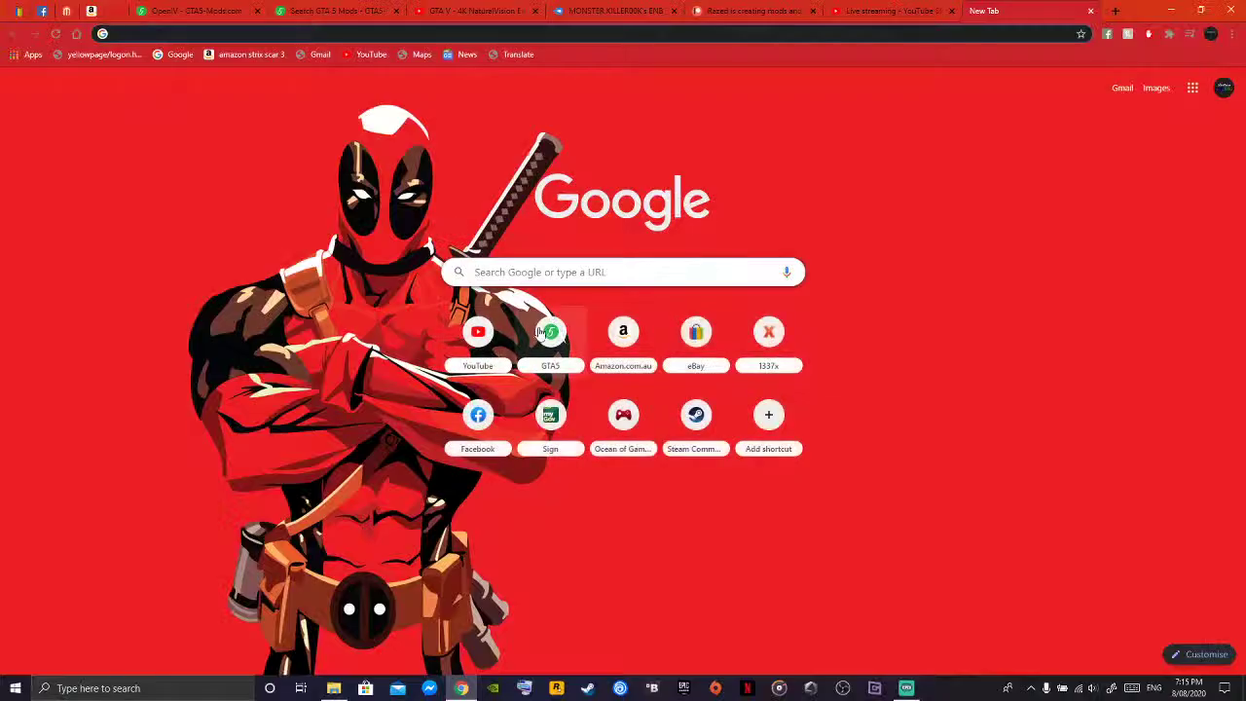
pyautogui.click(550, 336)
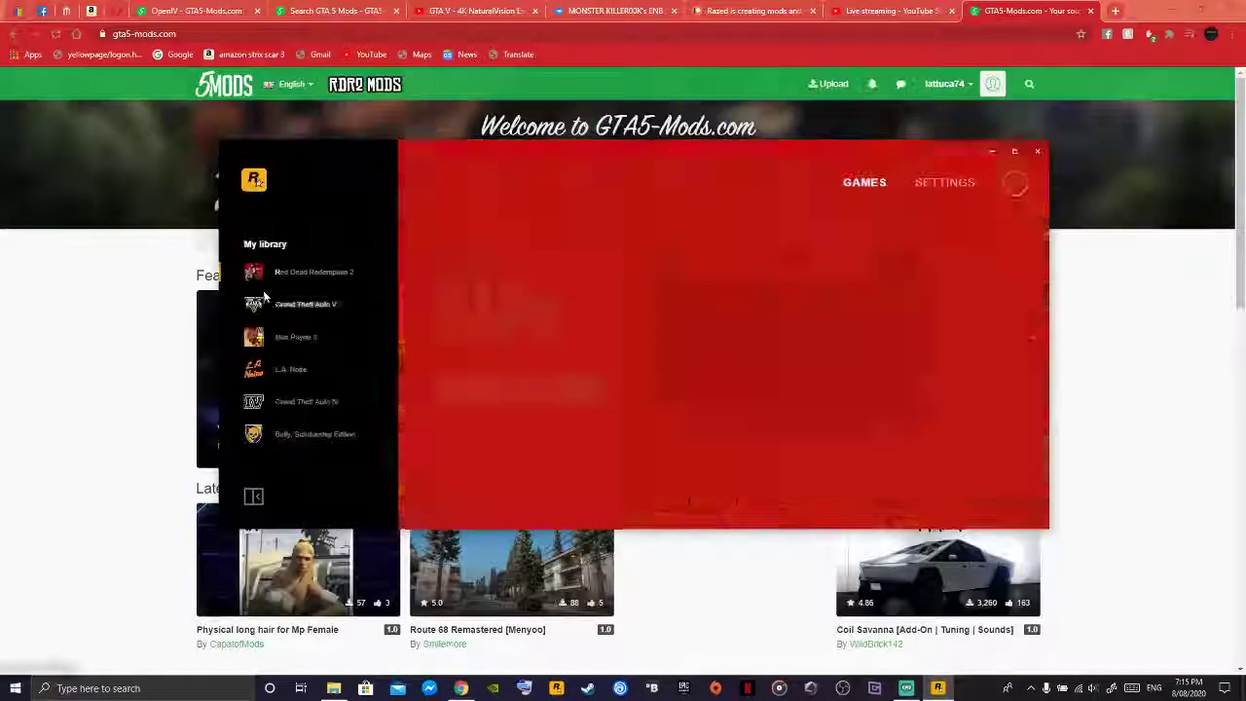
pyautogui.click(992, 153)
pyautogui.click(1029, 84)
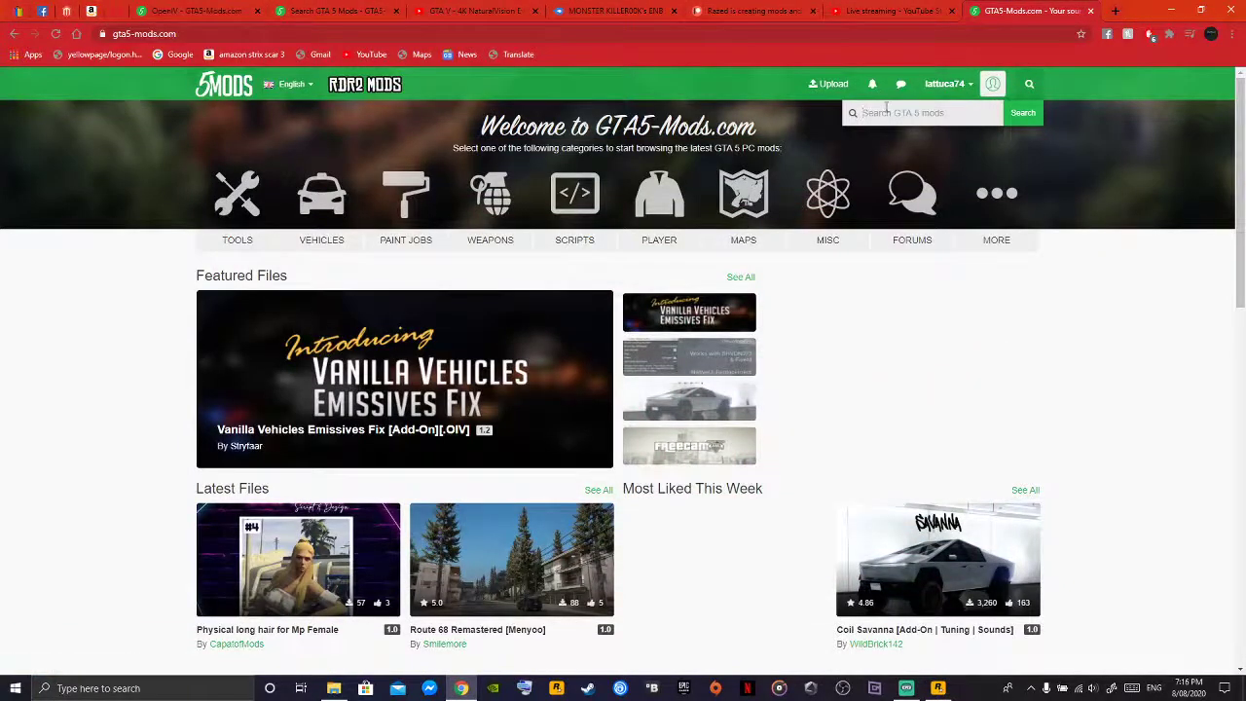
pyautogui.write('trainer')
pyautogui.press('Return')
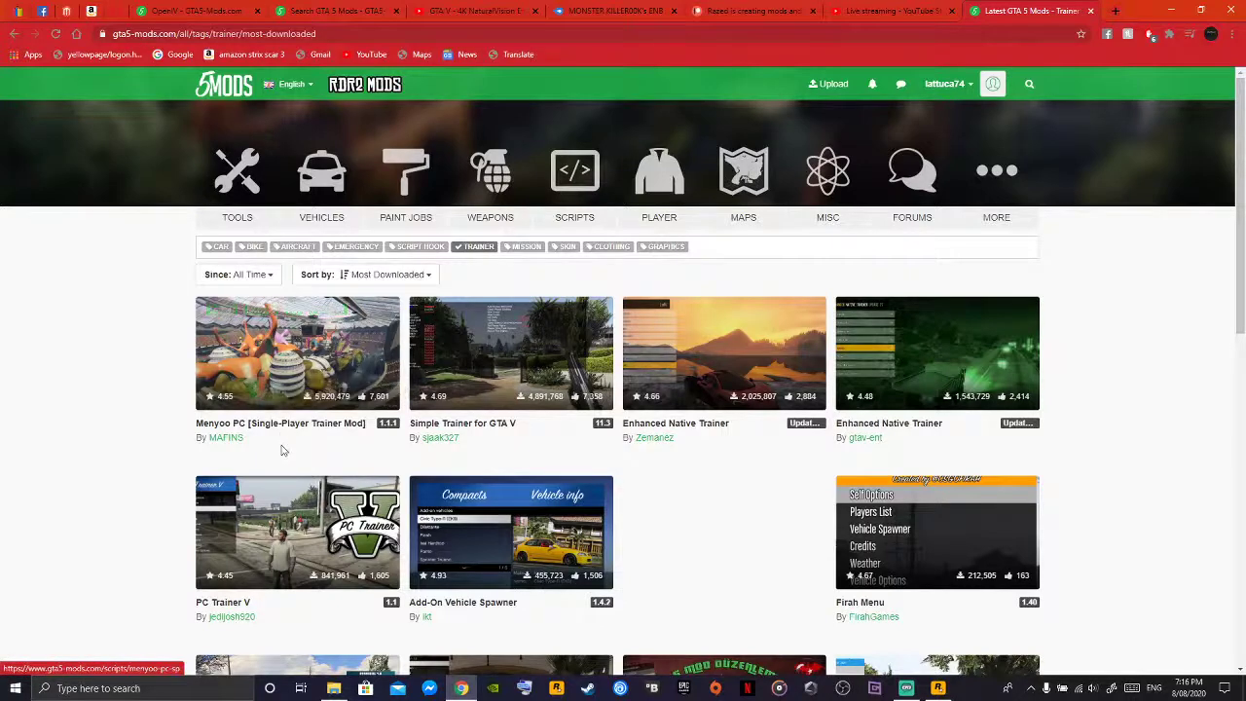
# - Open the Menyoo PC [Single-Player Trainer Mod] page from the trainer list
pyautogui.click(277, 368)
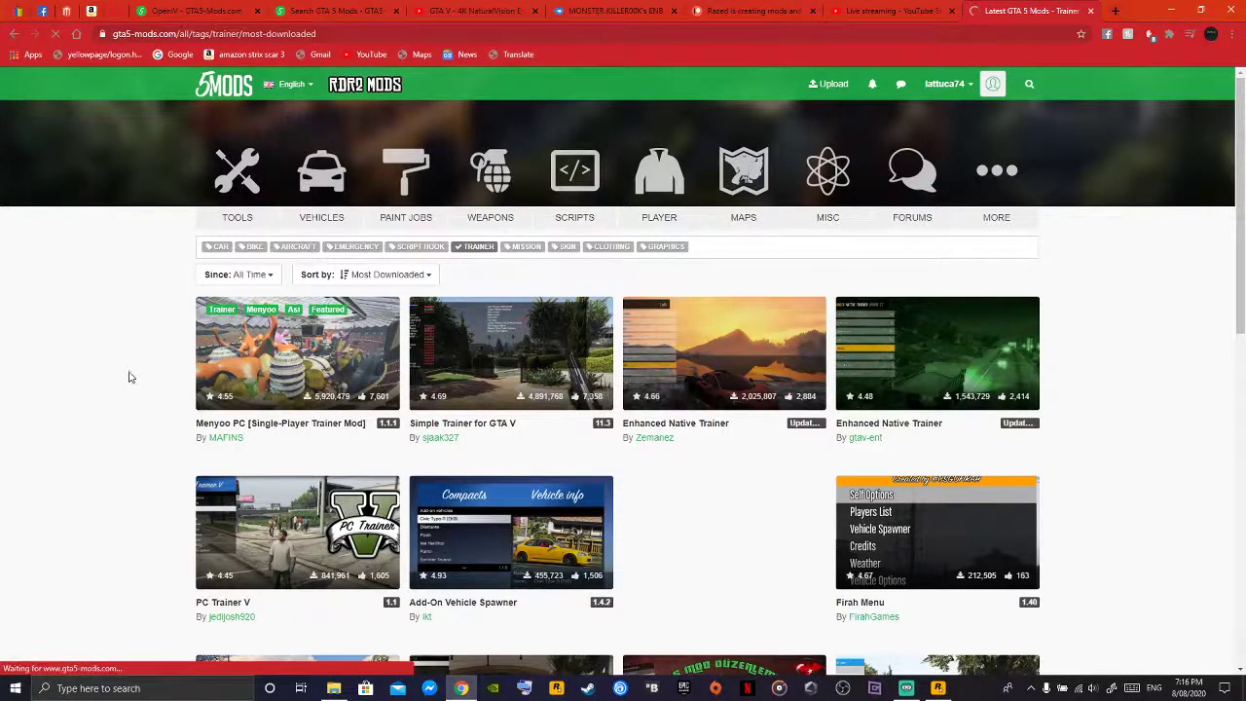
pyautogui.scroll(-1, 526, 408)
pyautogui.scroll(1, 545, 405)
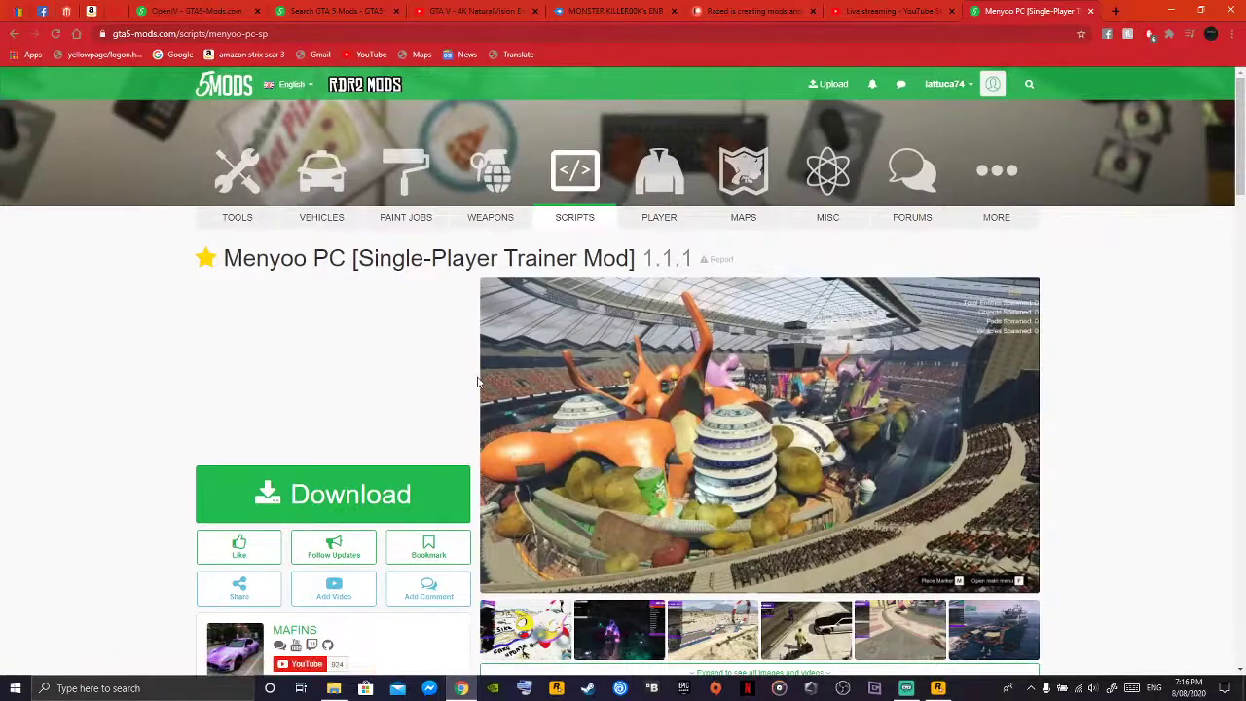
# - Switch to File Explorer and look through the Downloads folder for the Enhanced Native Trainer files
pyautogui.click(334, 689)
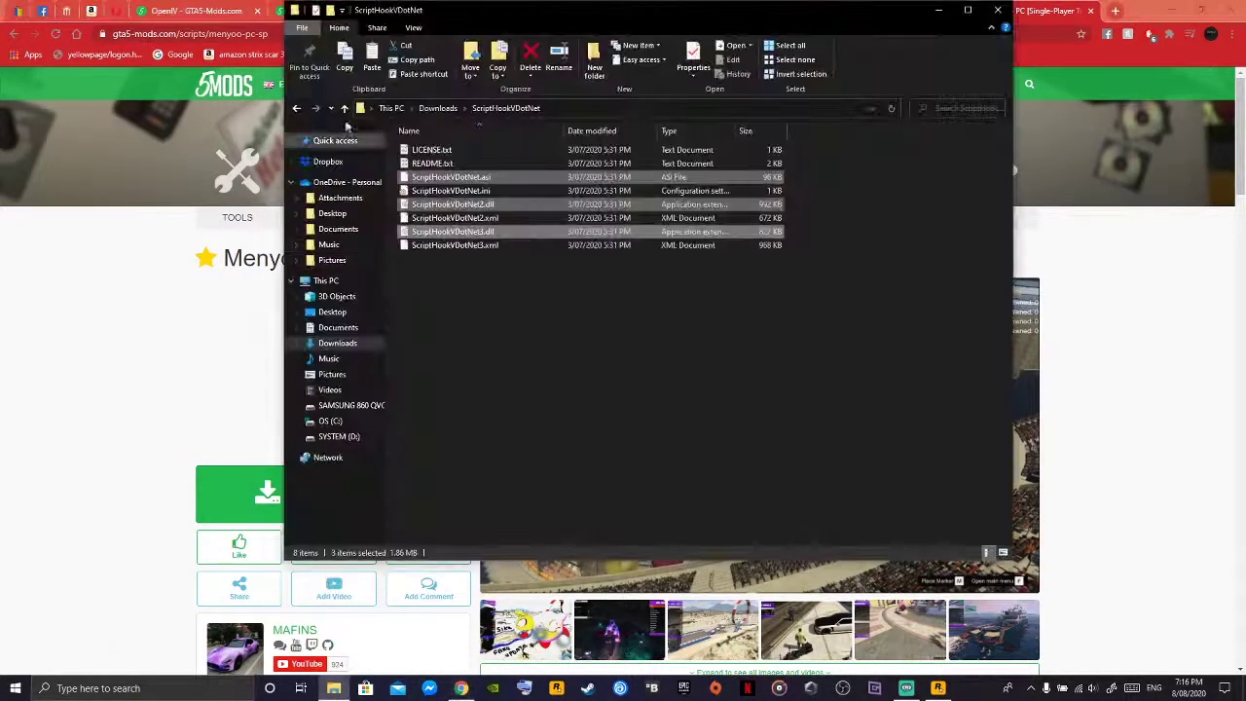
pyautogui.click(345, 343)
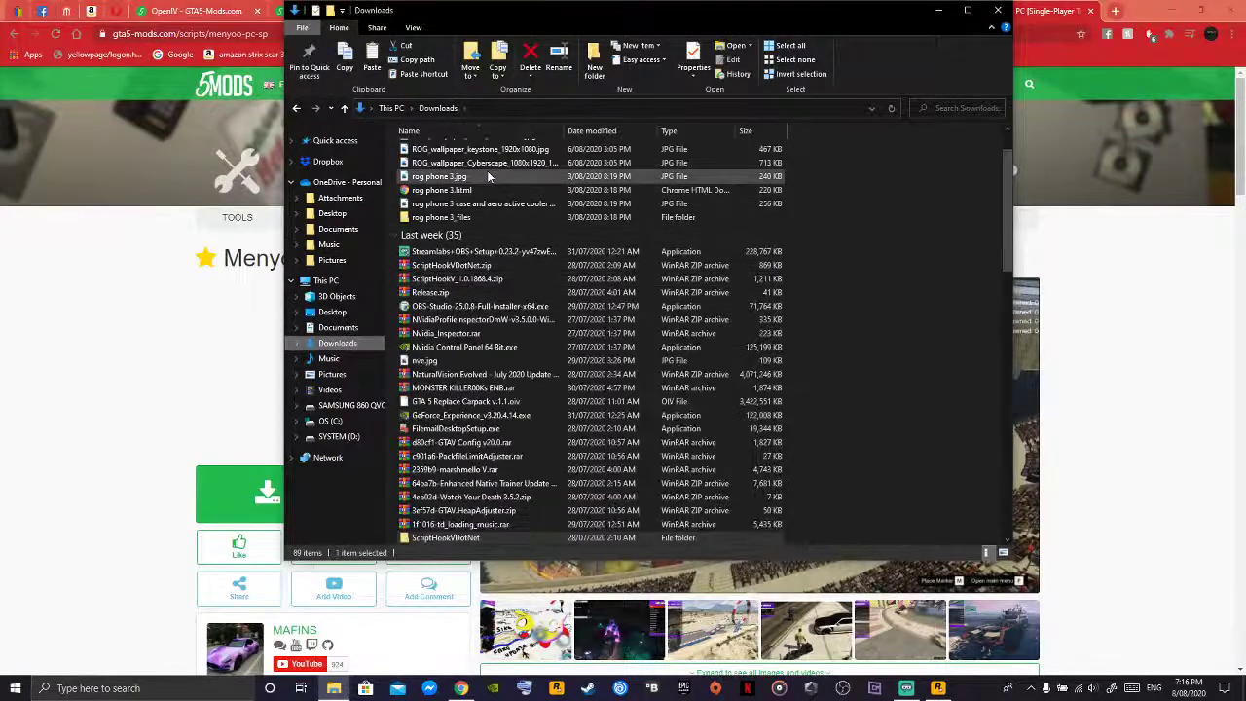
pyautogui.scroll(-4, 487, 170)
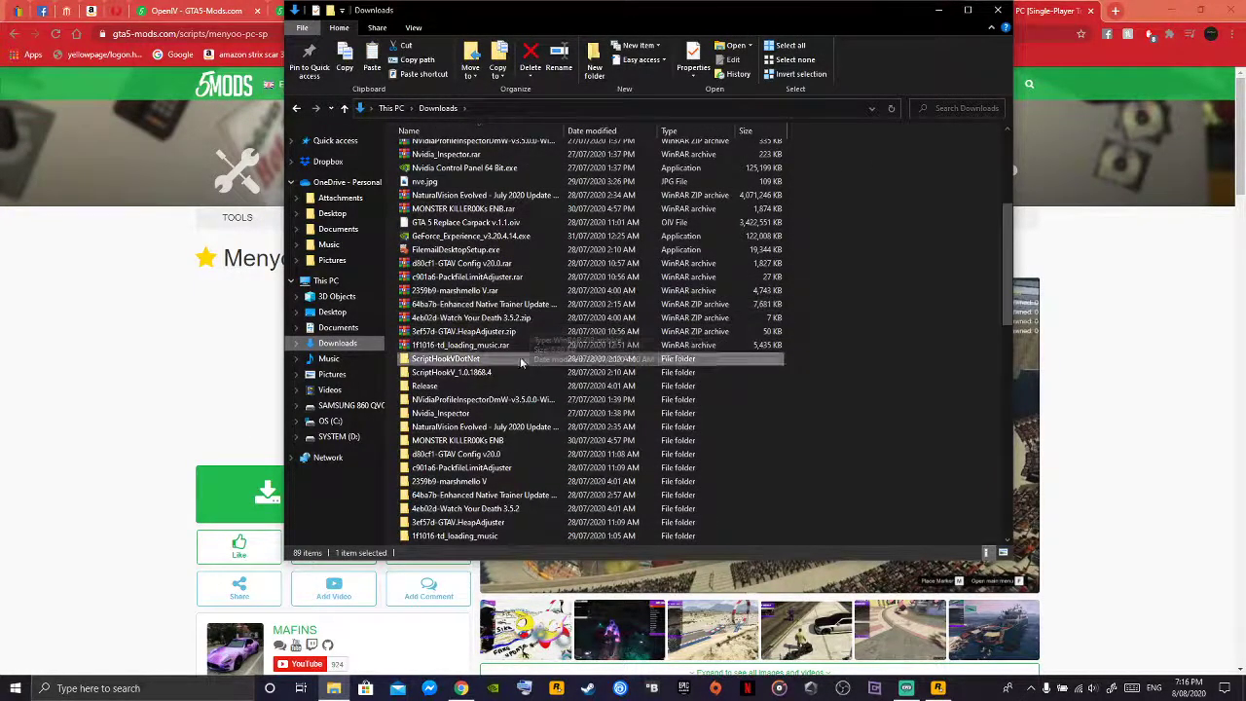
pyautogui.scroll(-2, 497, 440)
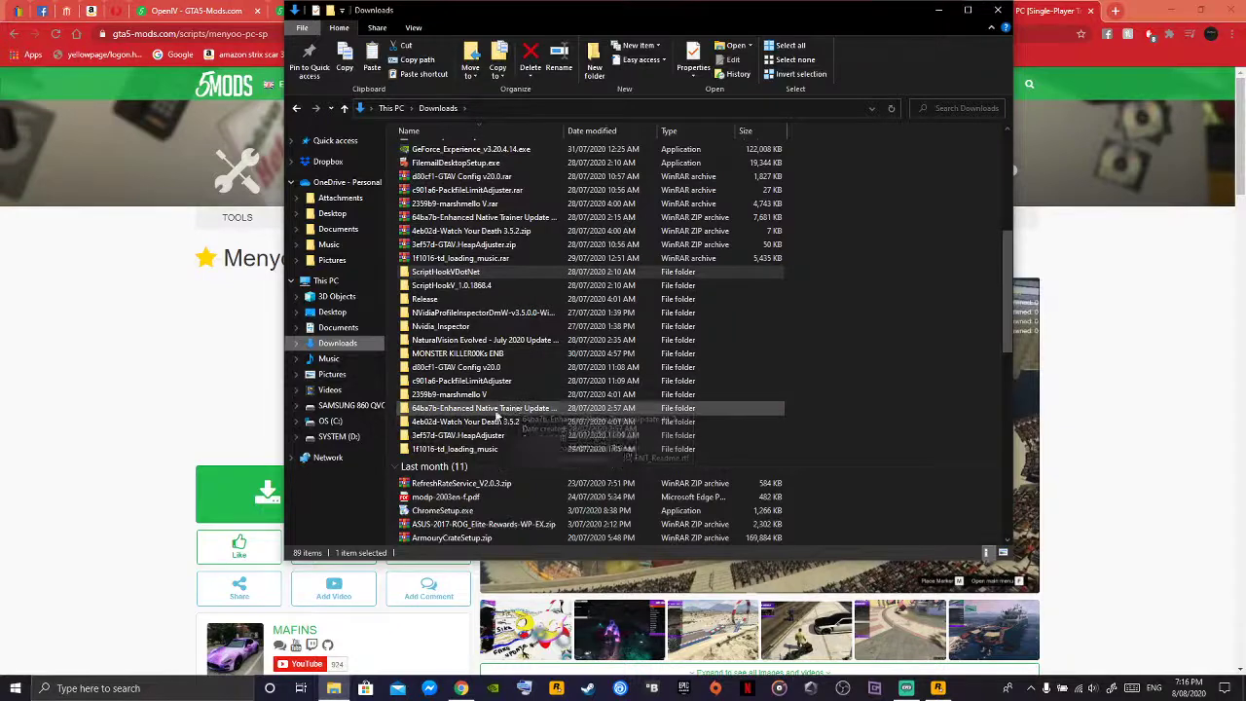
pyautogui.click(940, 13)
# - Return to the trainer list in Chrome, open the Enhanced Native Trainer Update 44.2 page and skim its description
pyautogui.click(11, 33)
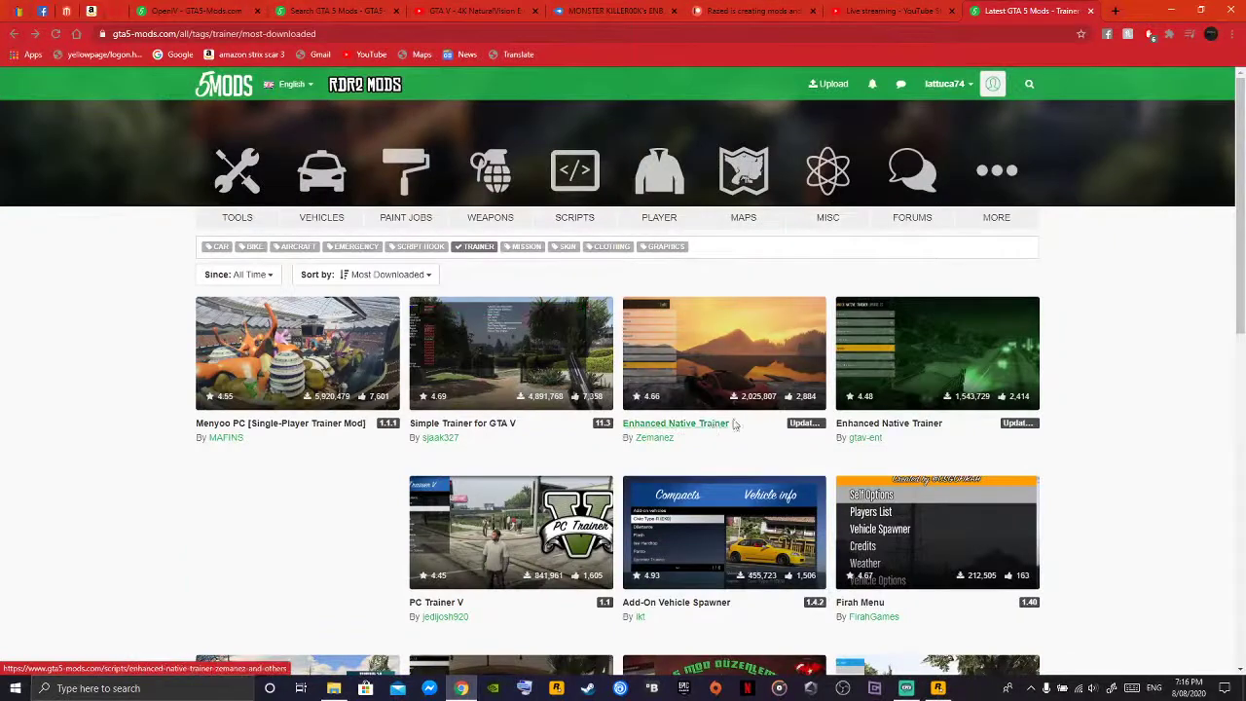
pyautogui.click(667, 435)
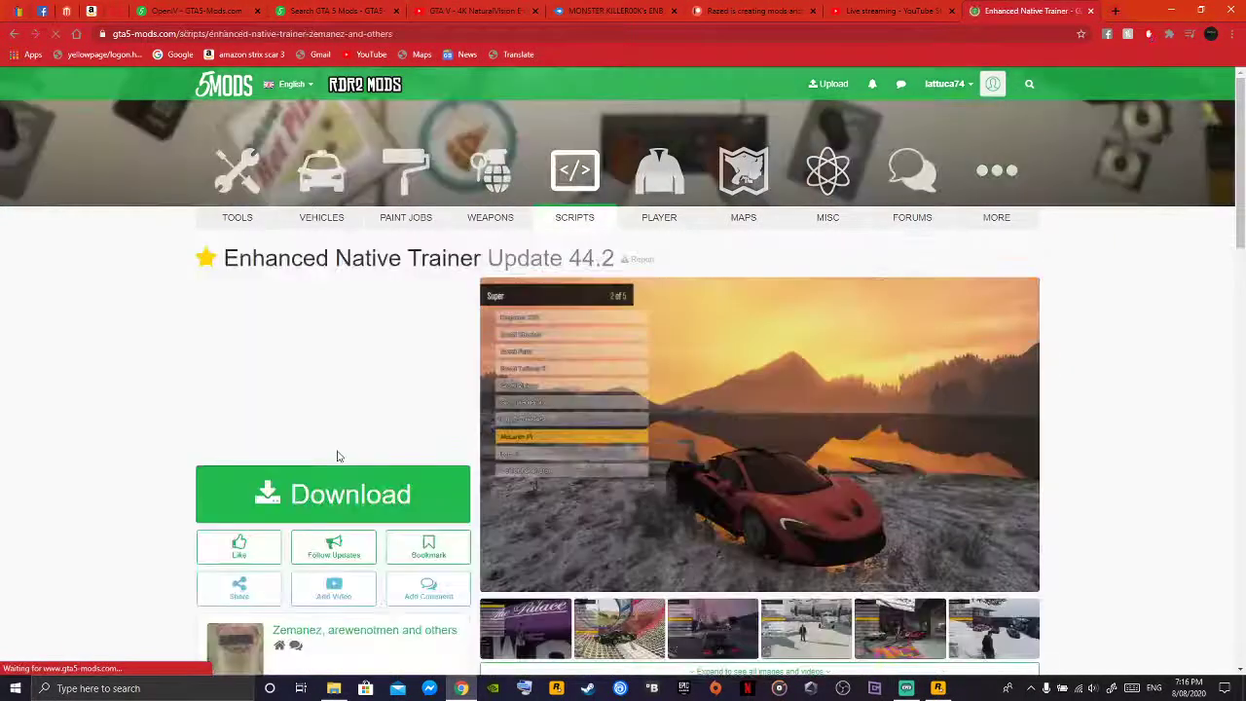
pyautogui.scroll(-4, 654, 432)
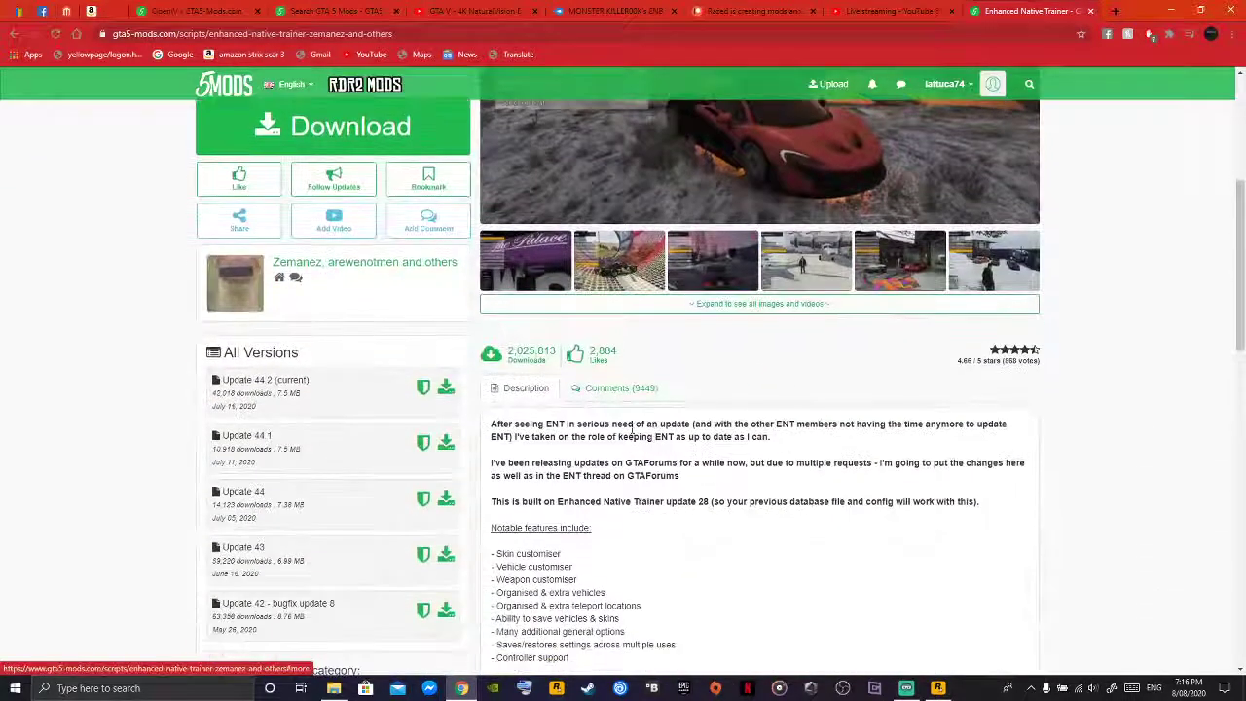
pyautogui.scroll(1, 313, 398)
pyautogui.scroll(3, 313, 399)
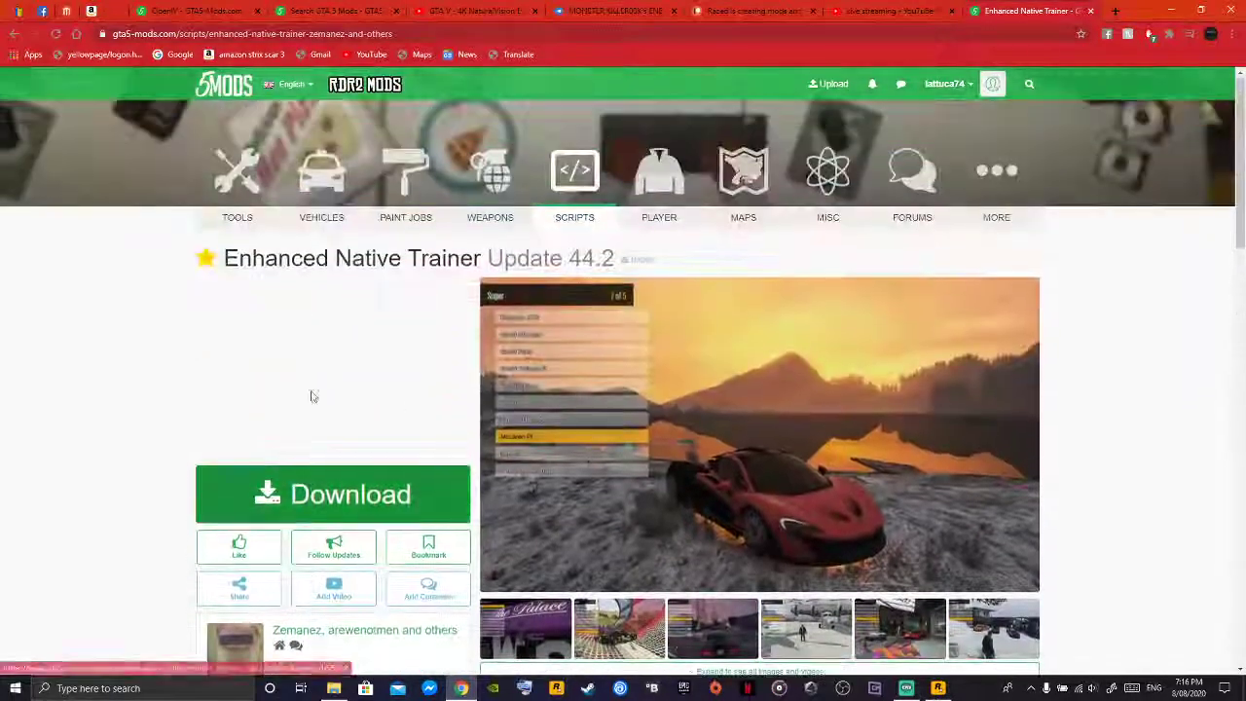
# - Switch to File Explorer and open the extracted 64ba7b-Enhanced Native Trainer Update 44_2 folder in Downloads
pyautogui.click(333, 688)
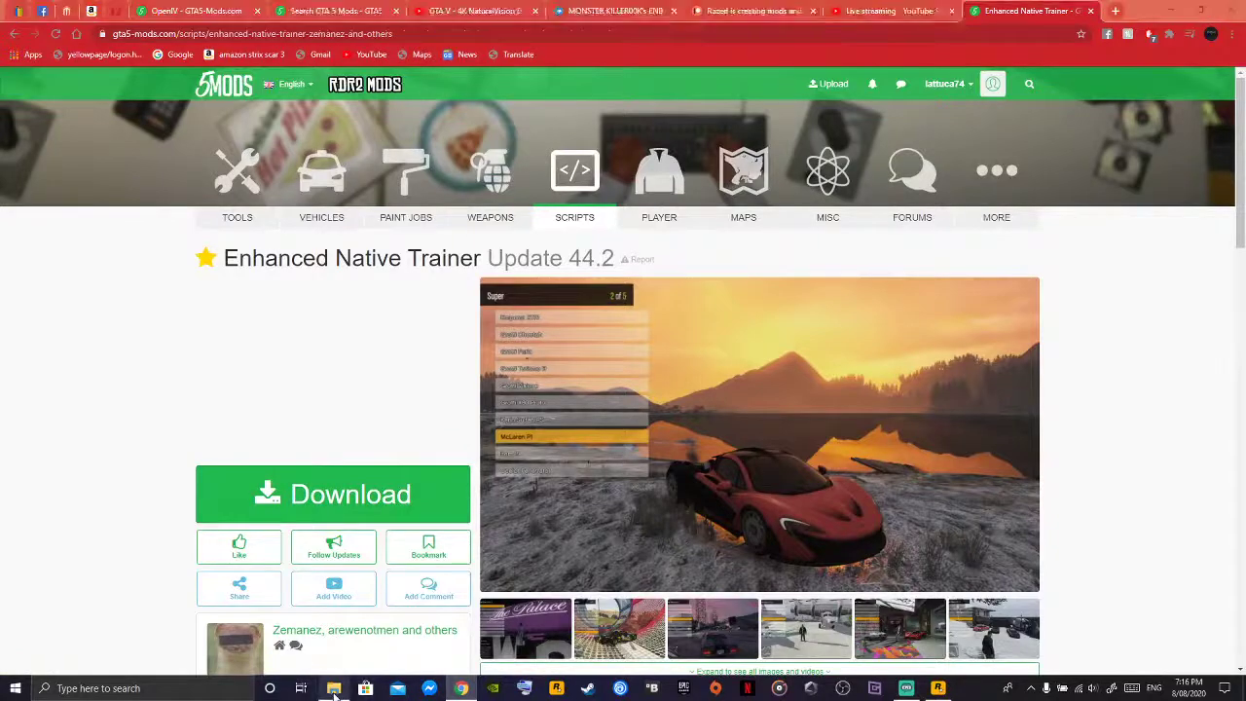
pyautogui.scroll(-2, 482, 243)
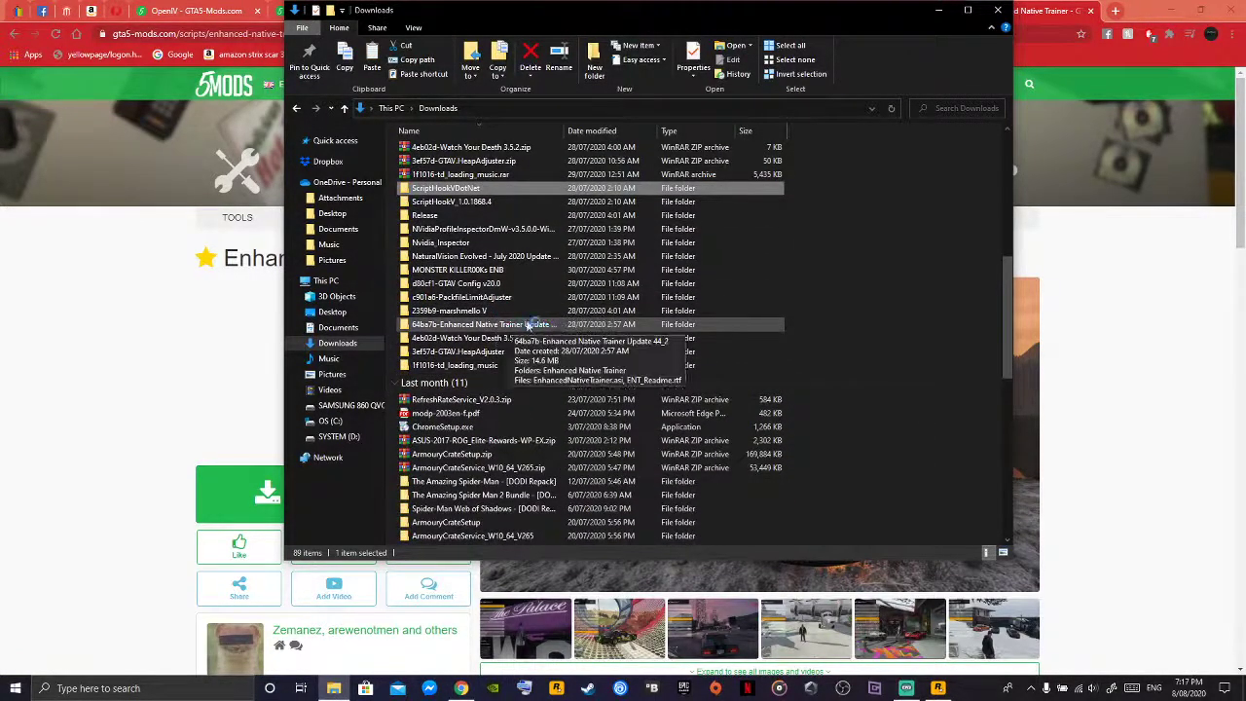
pyautogui.scroll(4, 526, 321)
pyautogui.rightClick(508, 294)
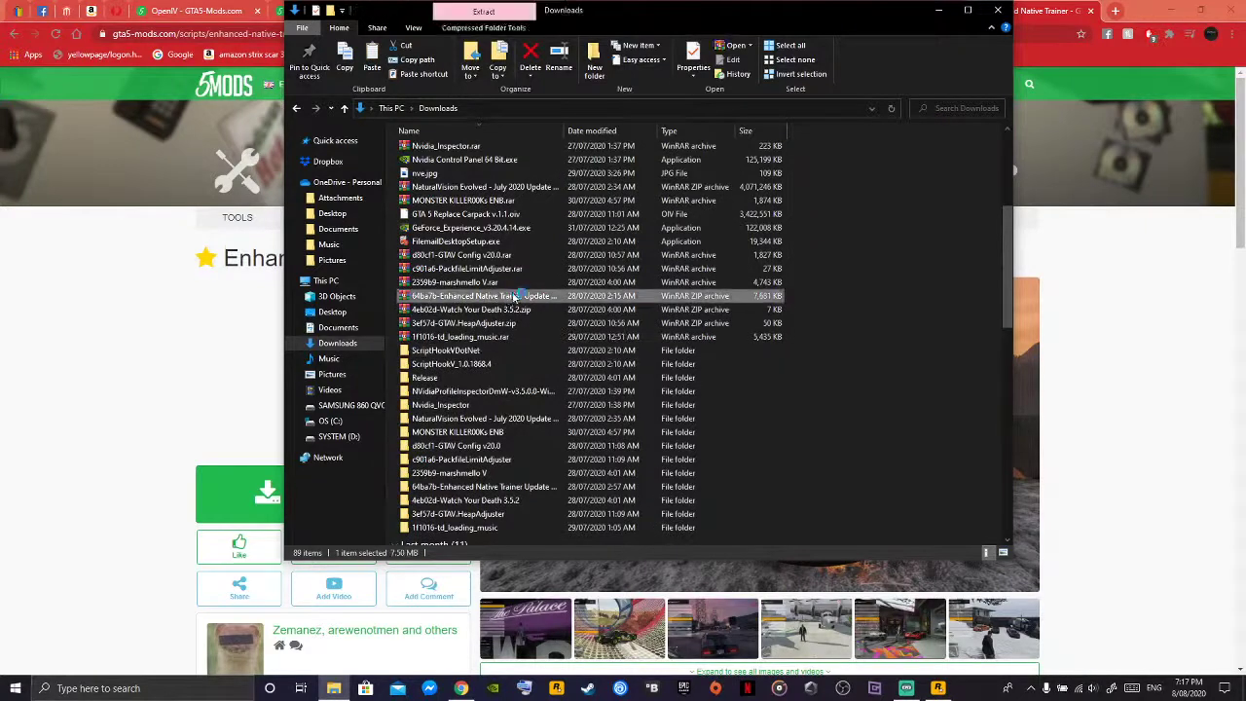
pyautogui.click(889, 346)
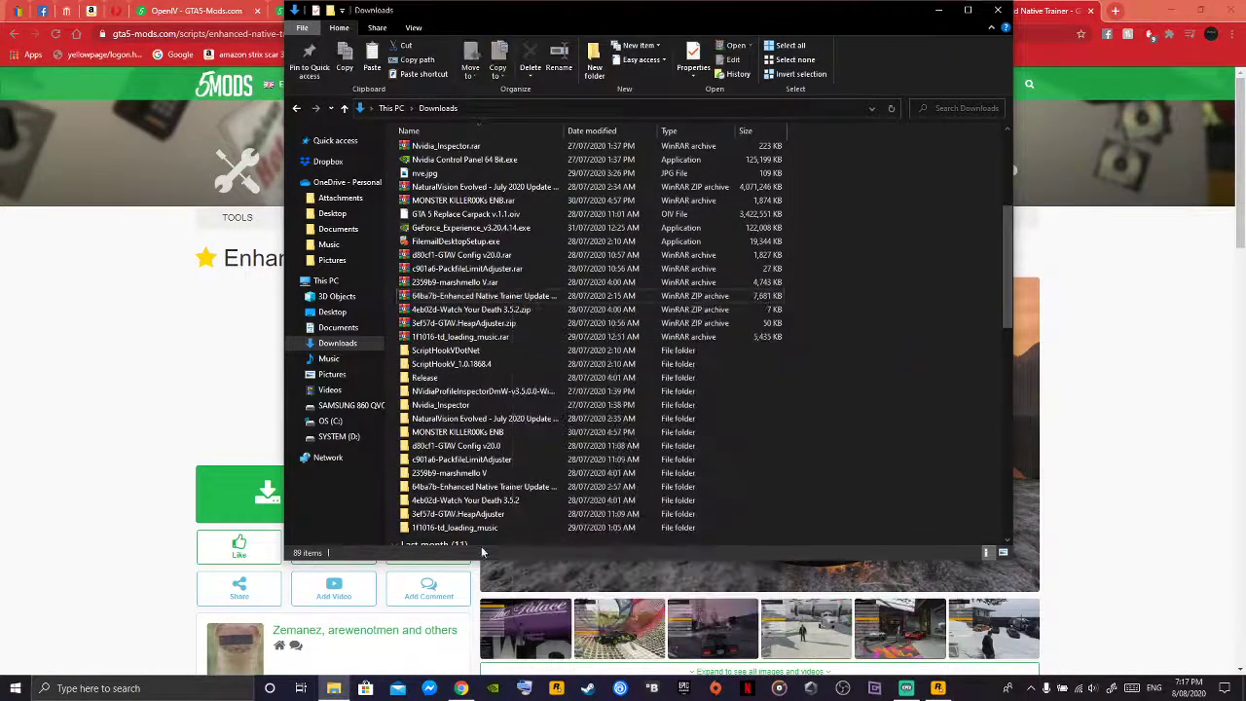
pyautogui.scroll(-2, 516, 425)
pyautogui.doubleClick(516, 423)
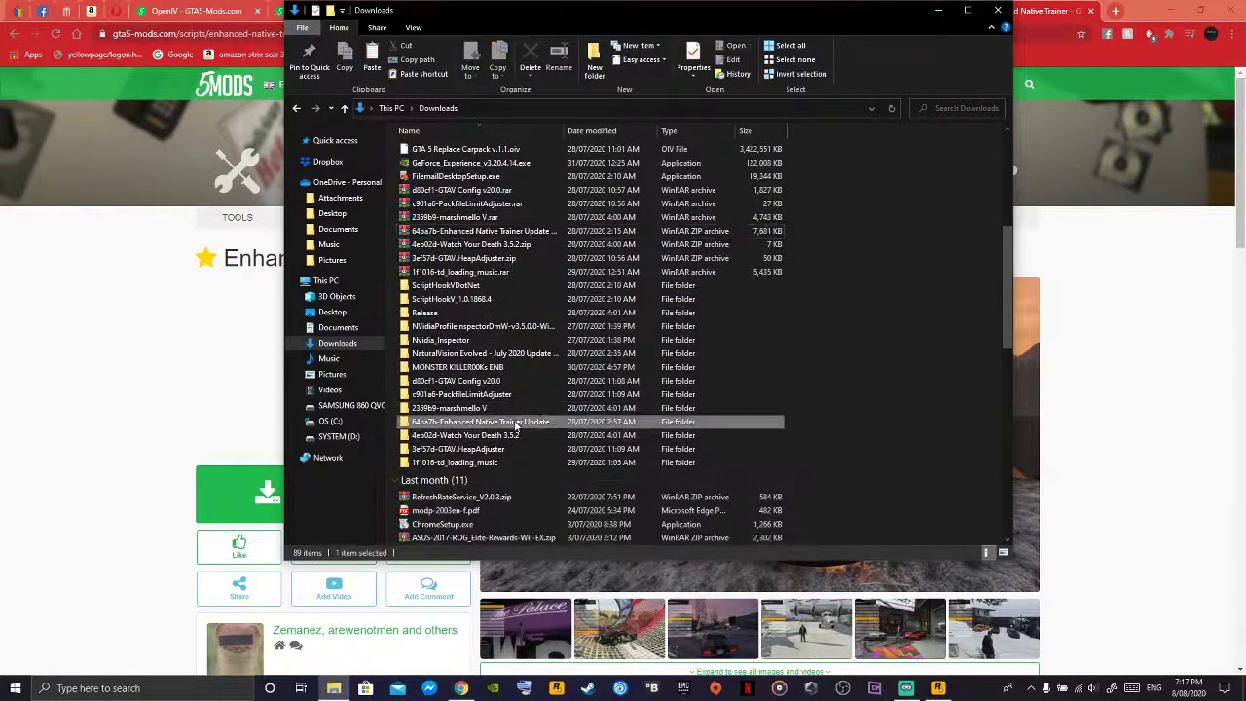
# - Examine the contents of the Enhanced Native Trainer subfolder, and return to its parent folder
pyautogui.doubleClick(486, 151)
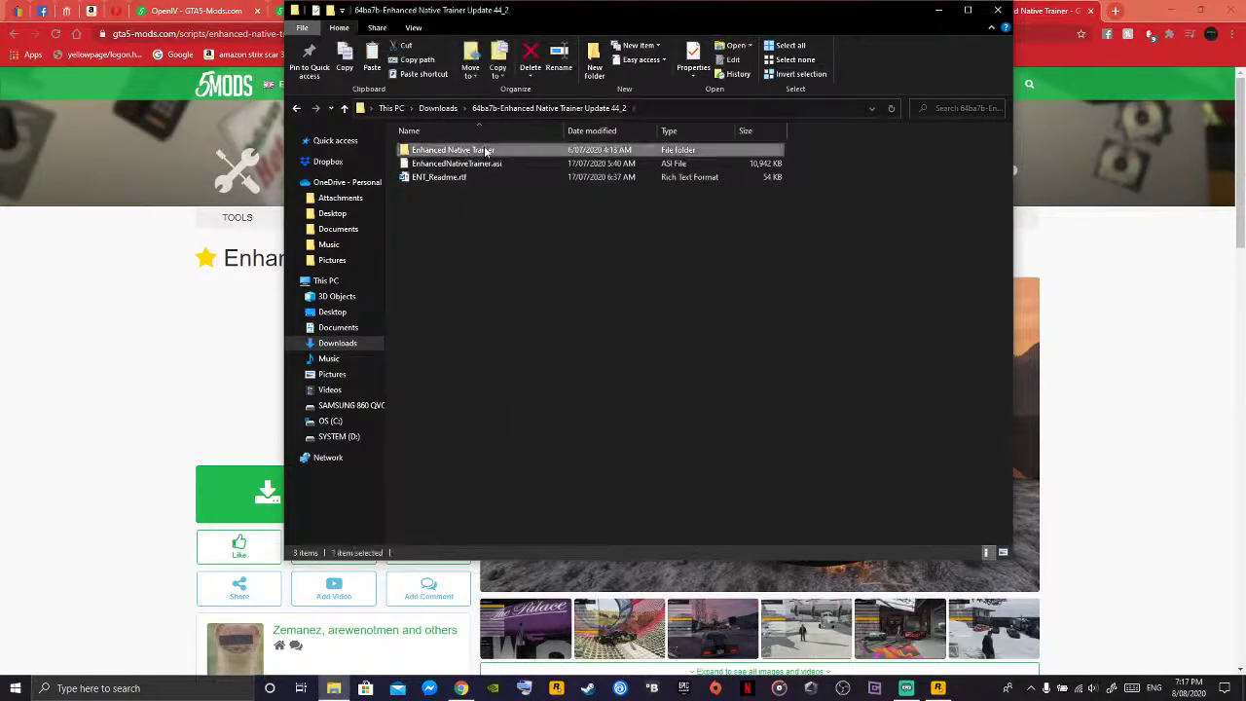
pyautogui.click(296, 108)
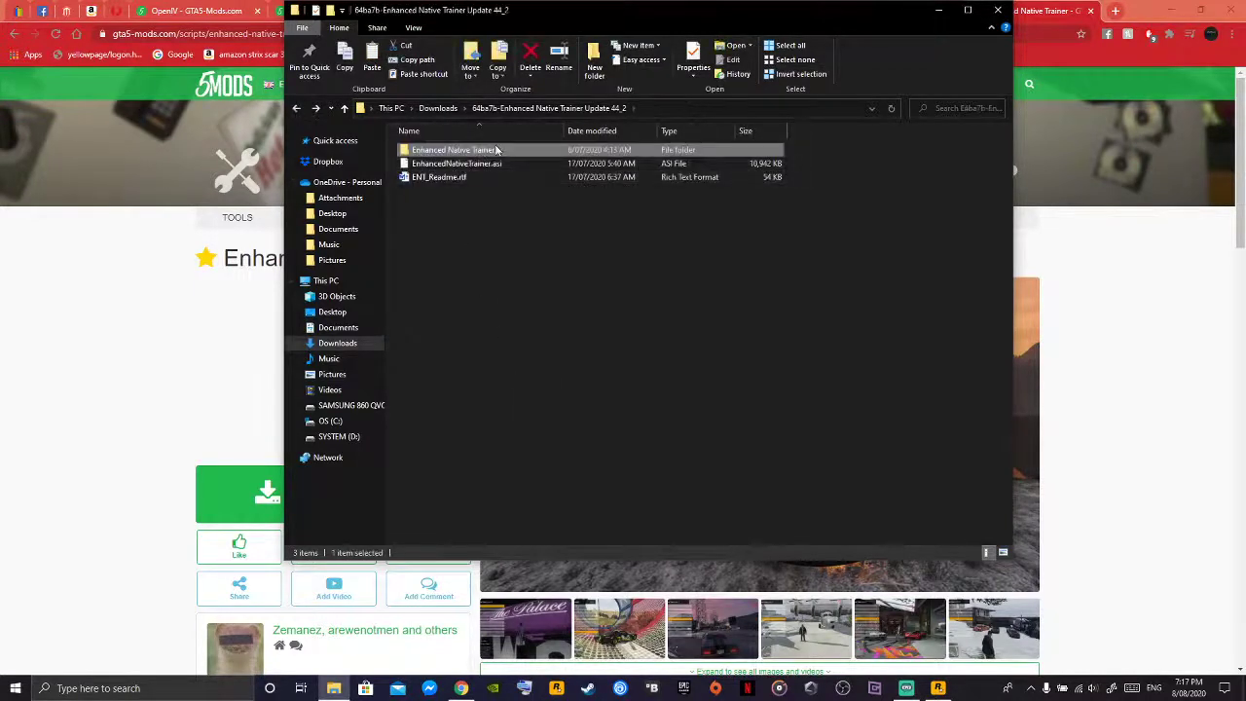
pyautogui.doubleClick(497, 151)
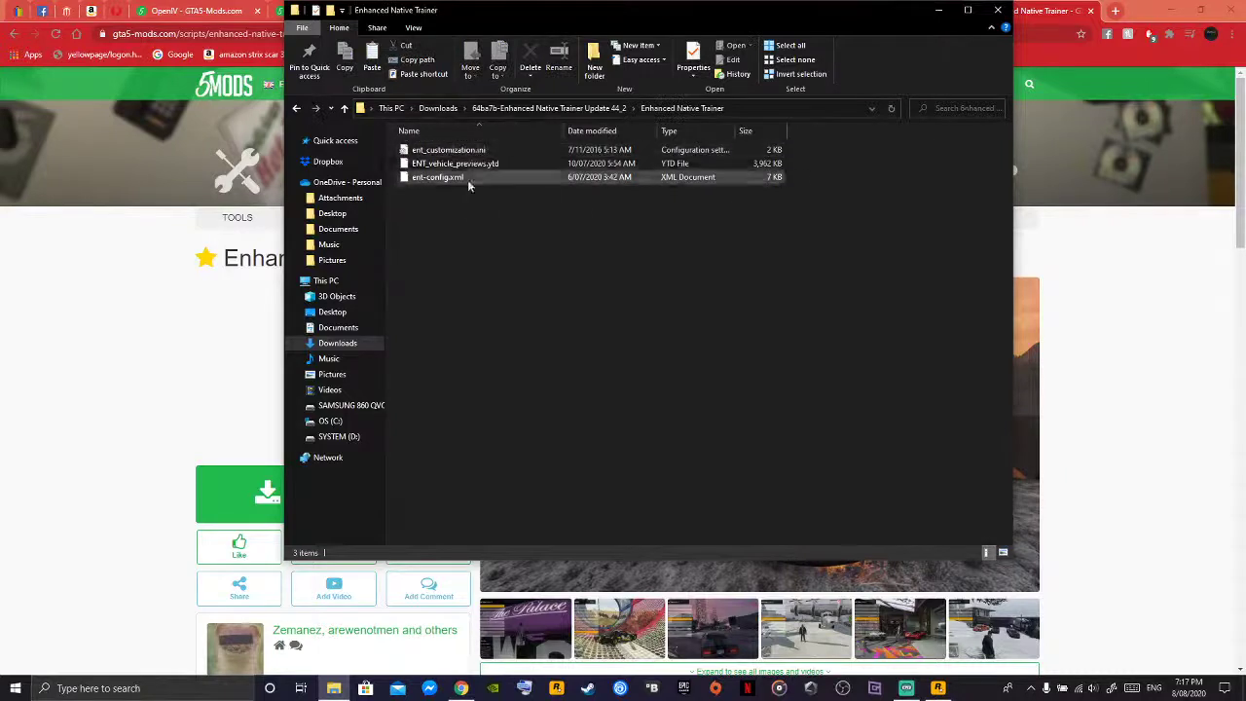
pyautogui.click(296, 108)
# - Copy the Enhanced Native Trainer folder and the EnhancedNativeTrainer.asi file
pyautogui.keyDown('ctrl'); pyautogui.click(477, 164); pyautogui.keyUp('ctrl')
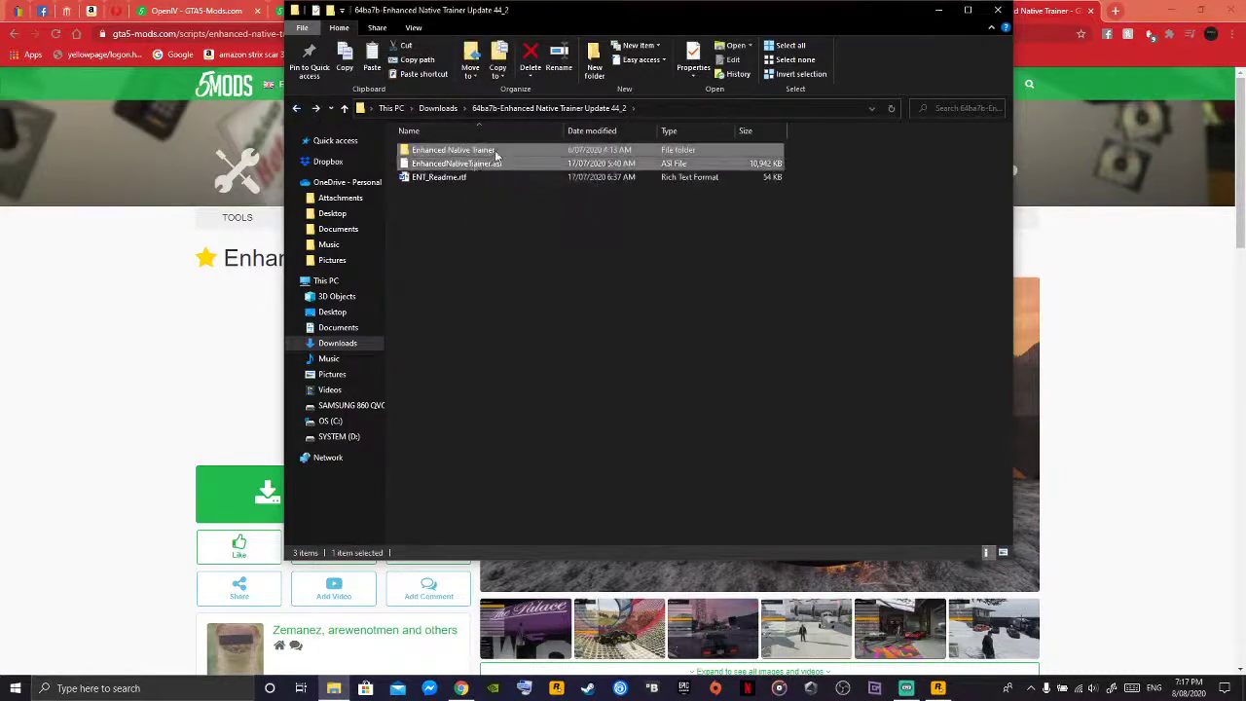
pyautogui.click(511, 162)
pyautogui.keyDown('ctrl'); pyautogui.click(516, 148); pyautogui.keyUp('ctrl')
pyautogui.rightClick(496, 163)
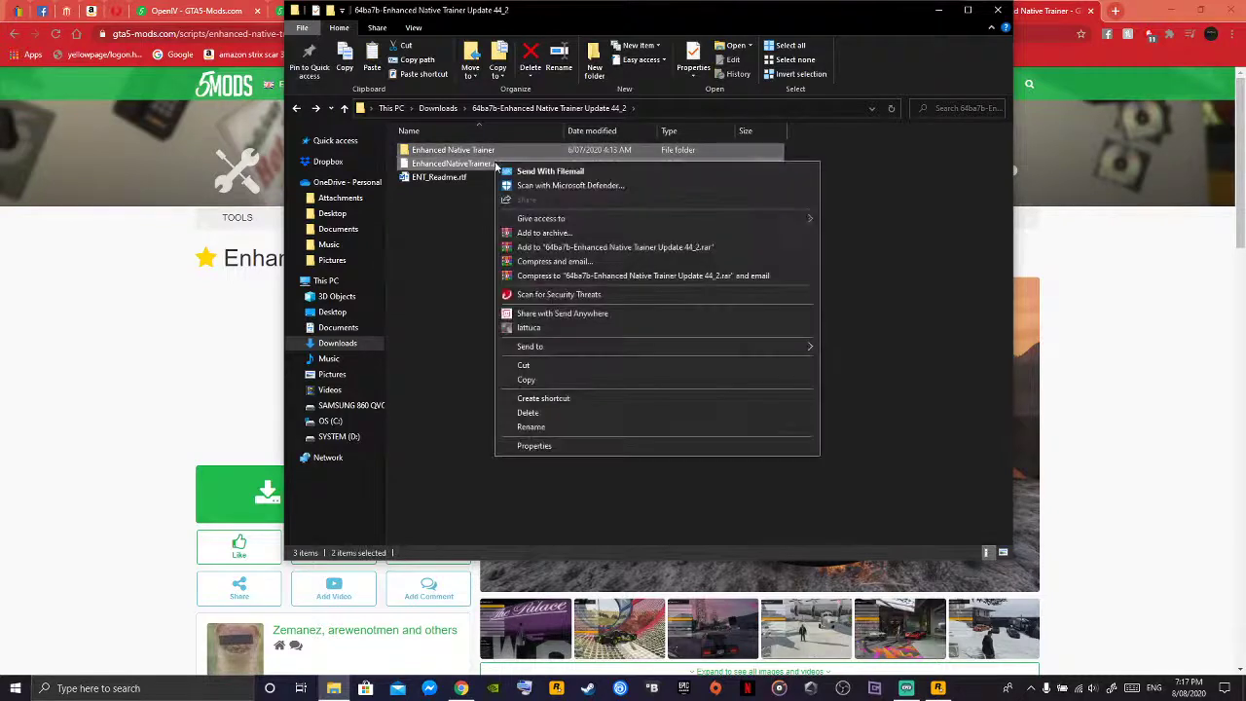
pyautogui.click(551, 382)
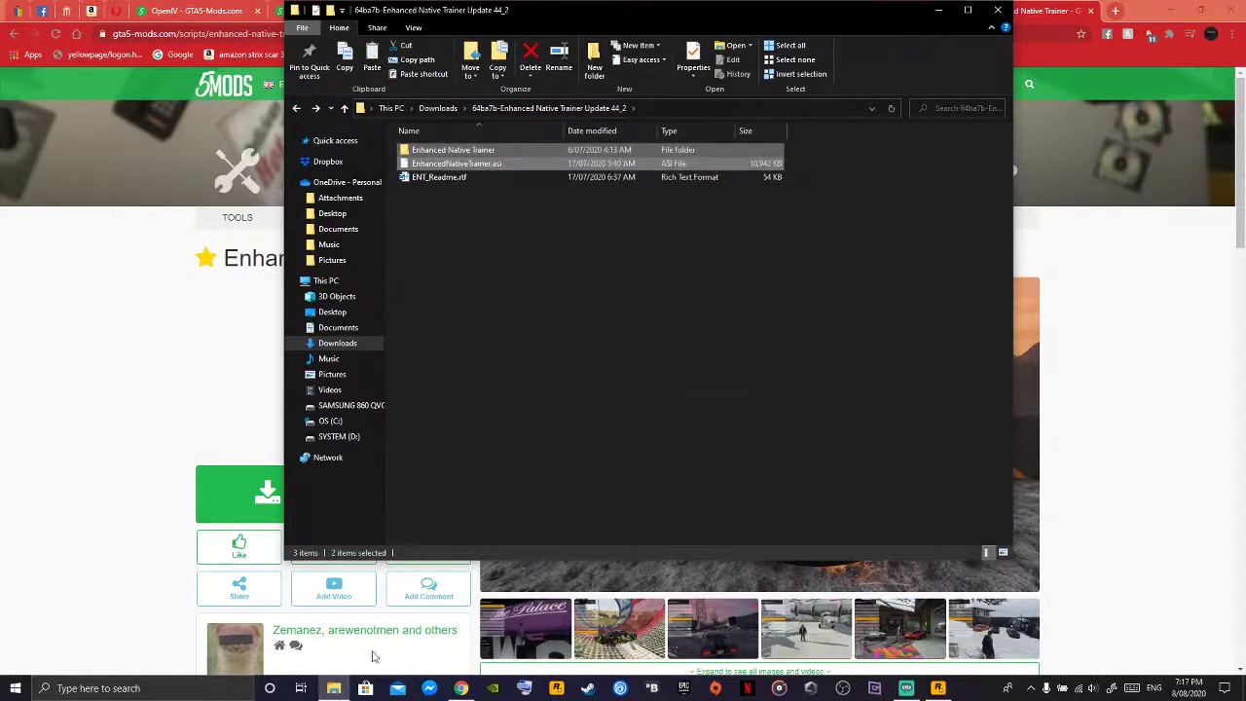
# - Paste the copied trainer files into the Grand Theft Auto V game folder and close both File Explorer windows
pyautogui.click(334, 688)
pyautogui.rightClick(334, 689)
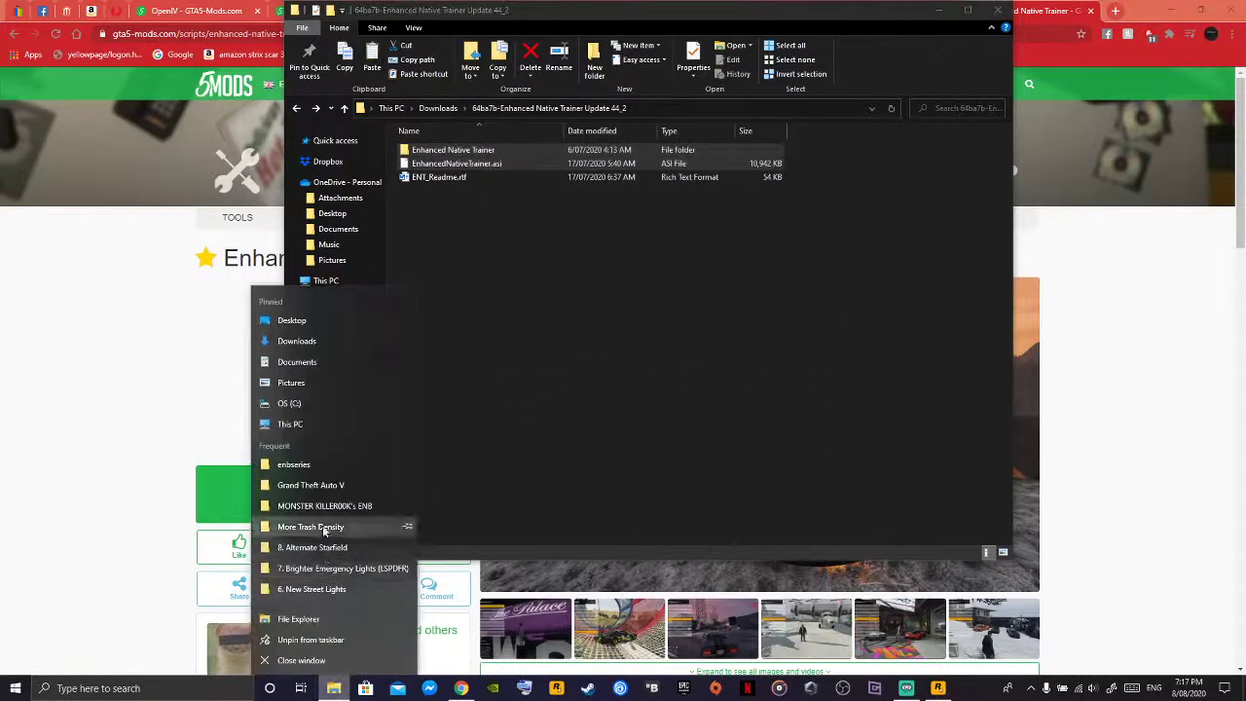
pyautogui.click(323, 490)
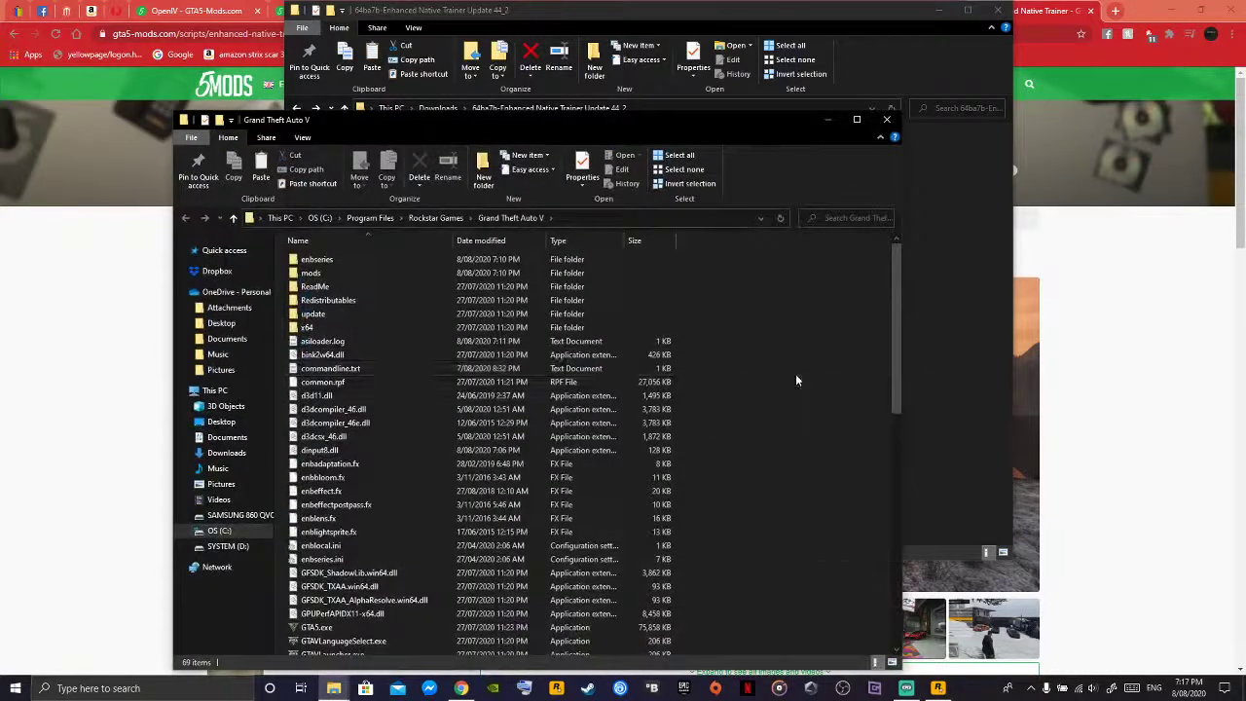
pyautogui.rightClick(796, 376)
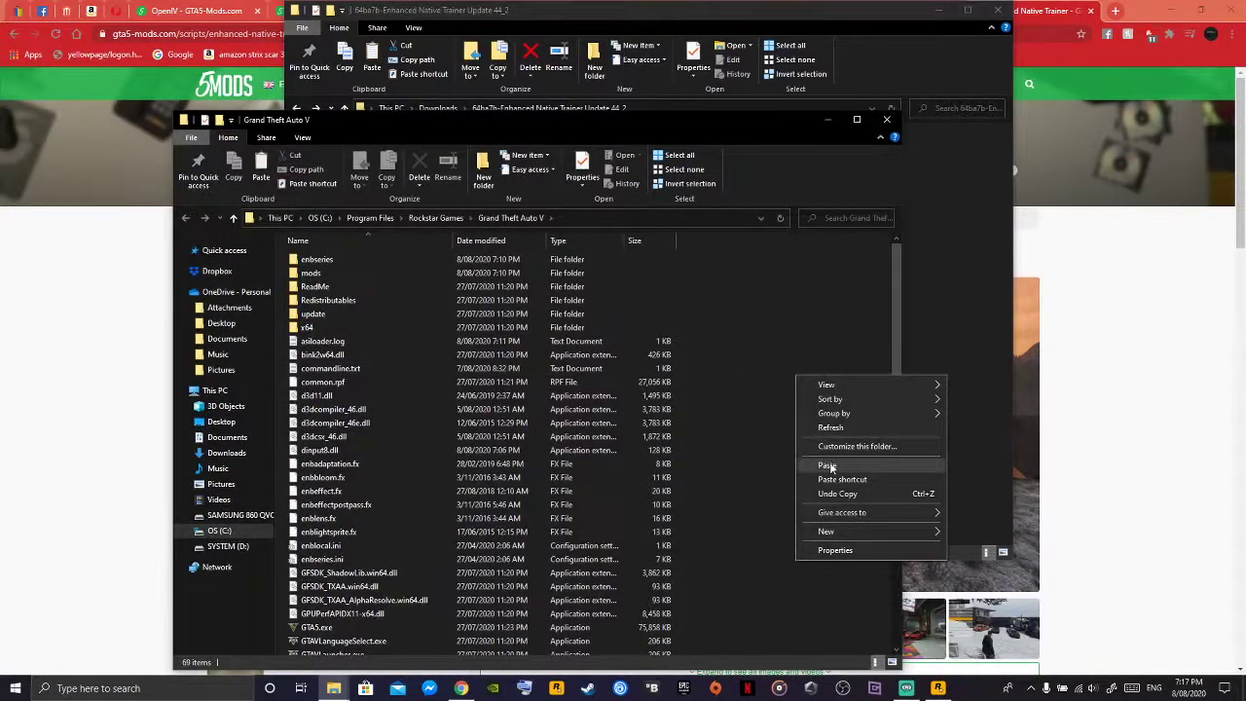
pyautogui.click(827, 465)
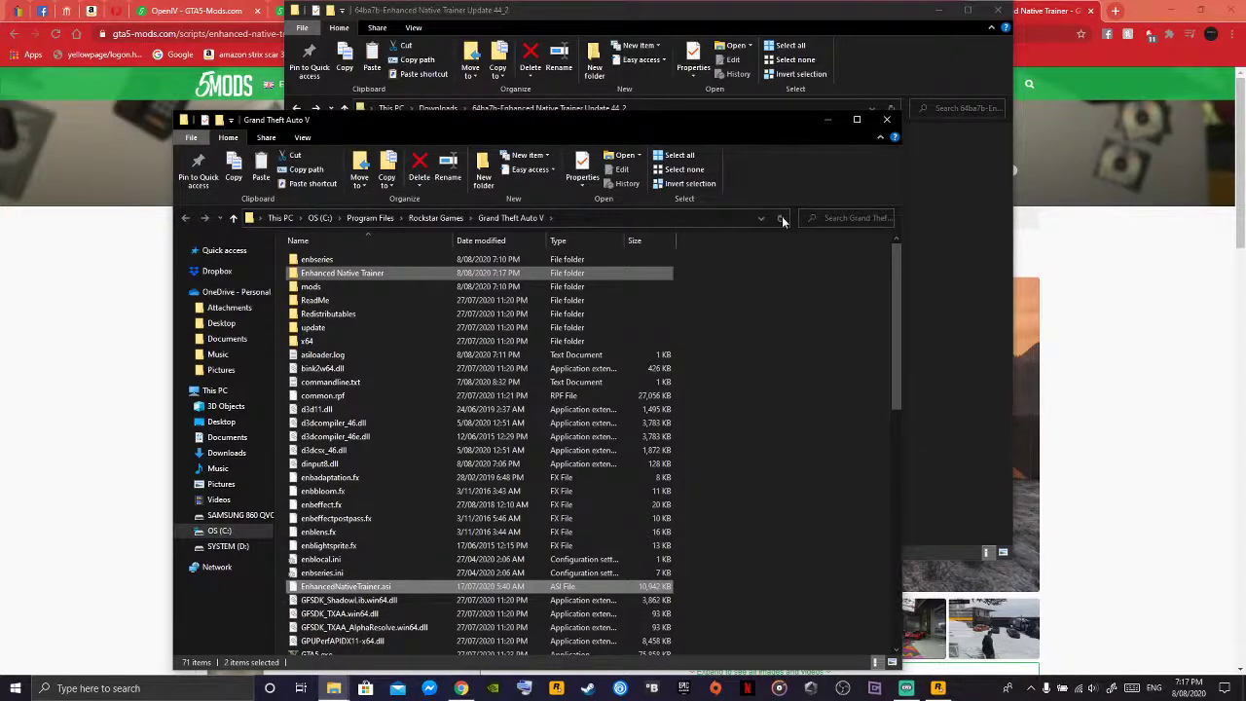
pyautogui.click(888, 121)
pyautogui.click(998, 12)
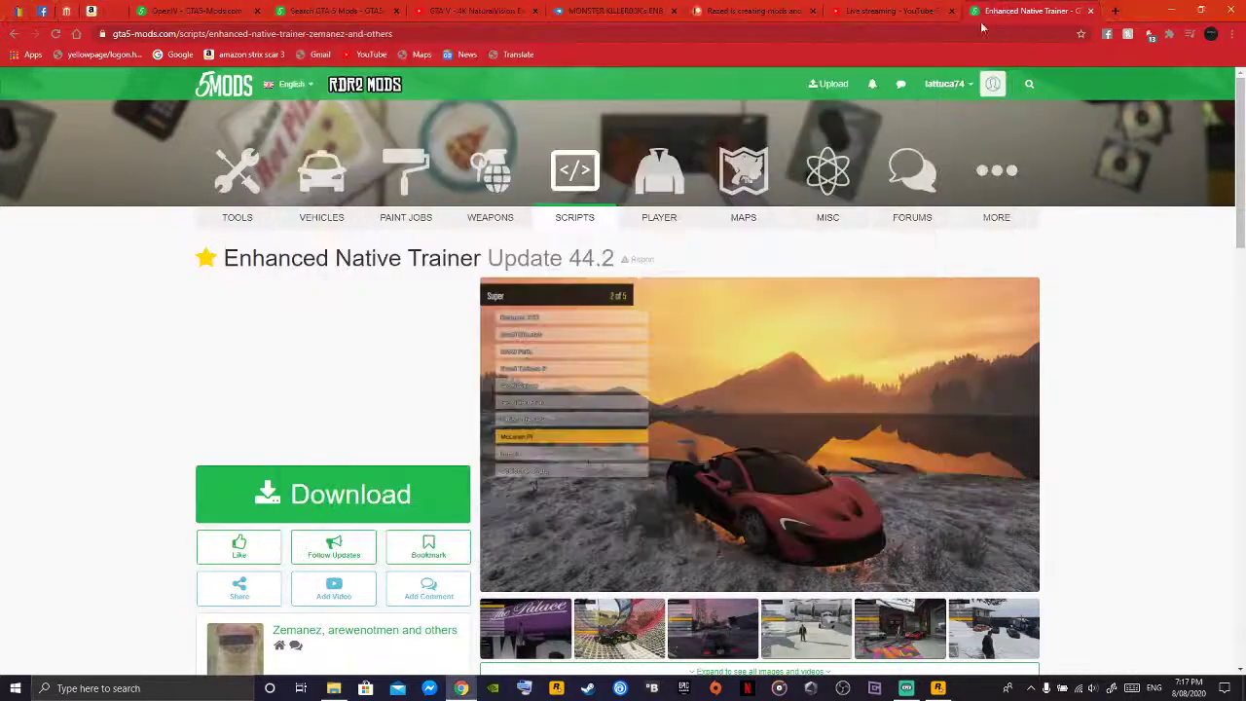
# - Close Chrome and launch Grand Theft Auto V from the Rockstar Games Launcher library
pyautogui.click(1233, 9)
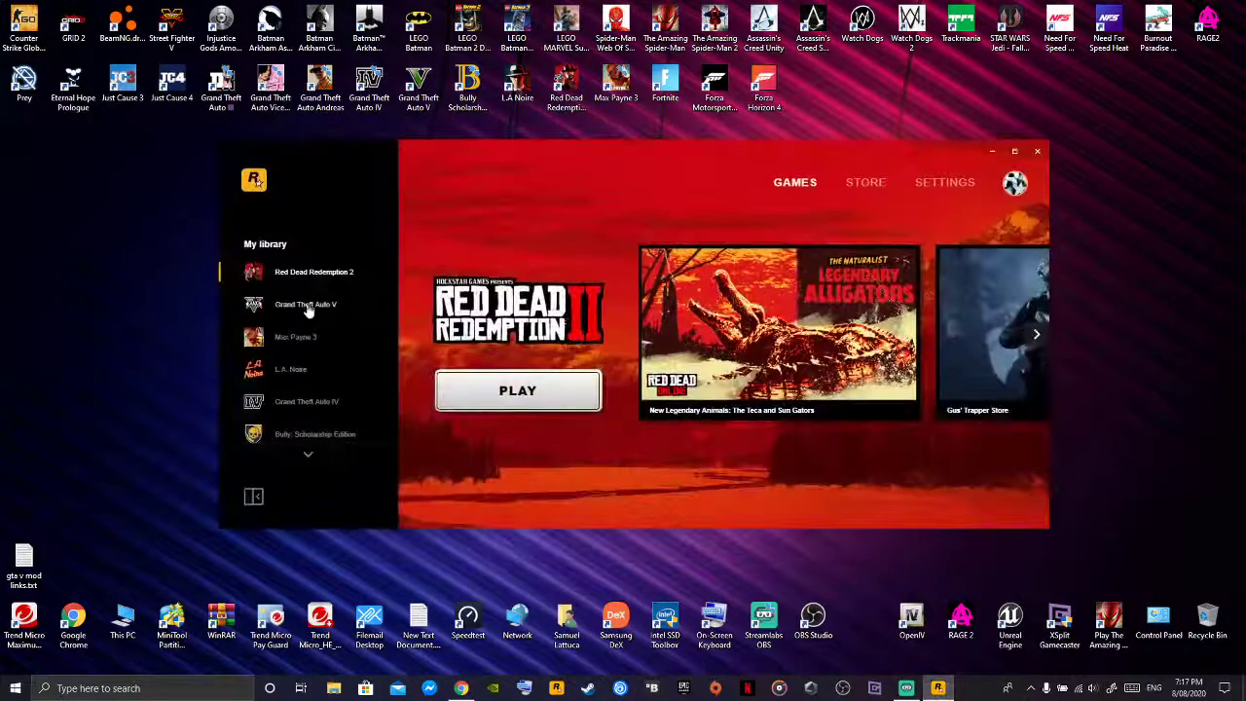
pyautogui.click(308, 305)
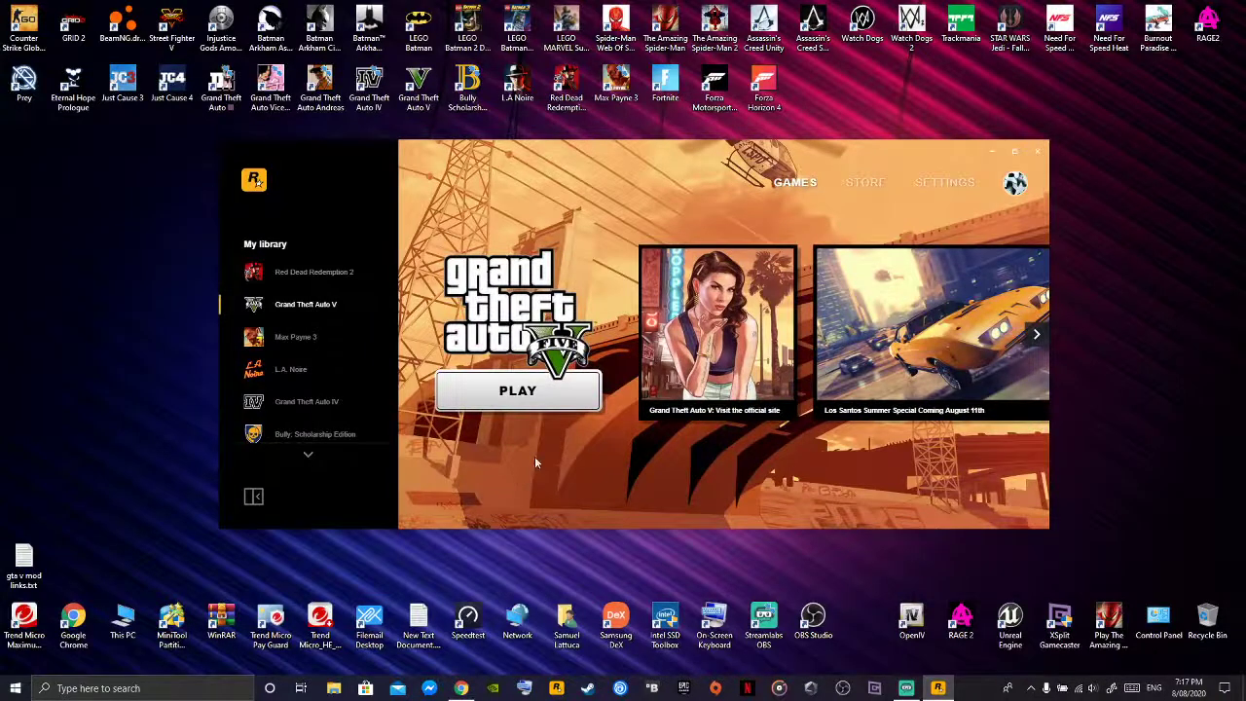
pyautogui.click(518, 391)
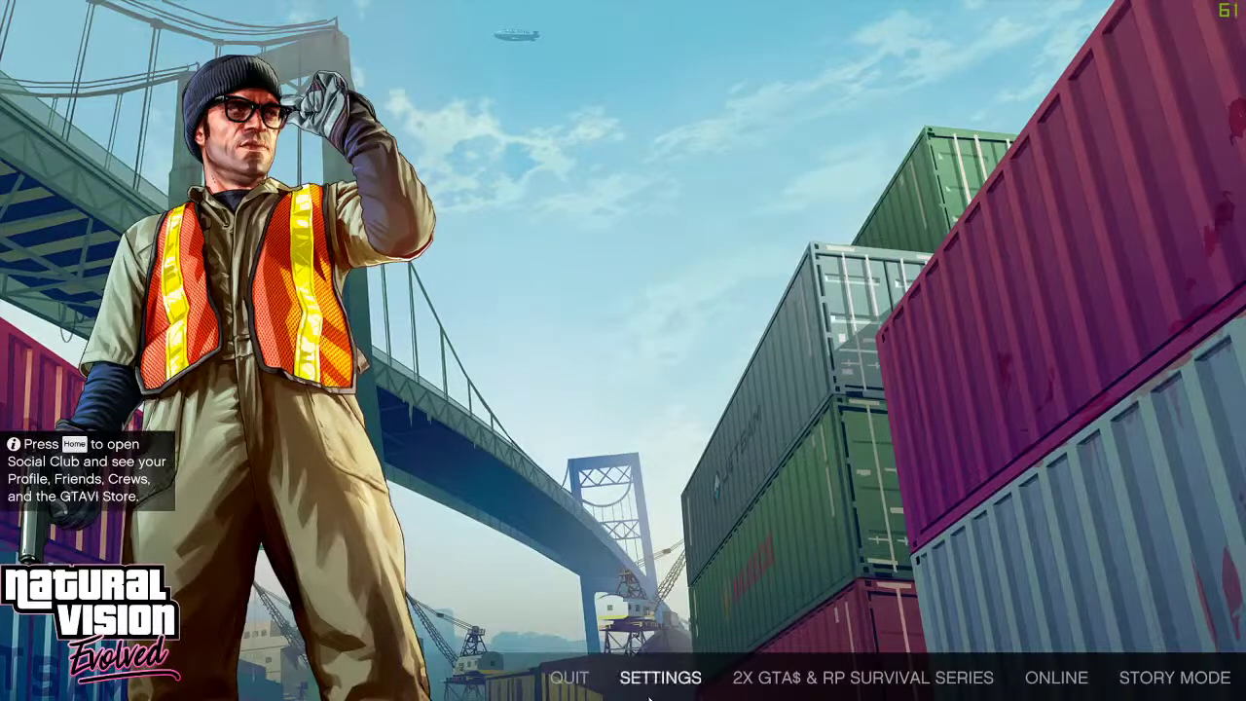
# - Set Extended Shadows Distance to its maximum in the advanced graphics settings, apply the change and return to the main menu
pyautogui.click(649, 681)
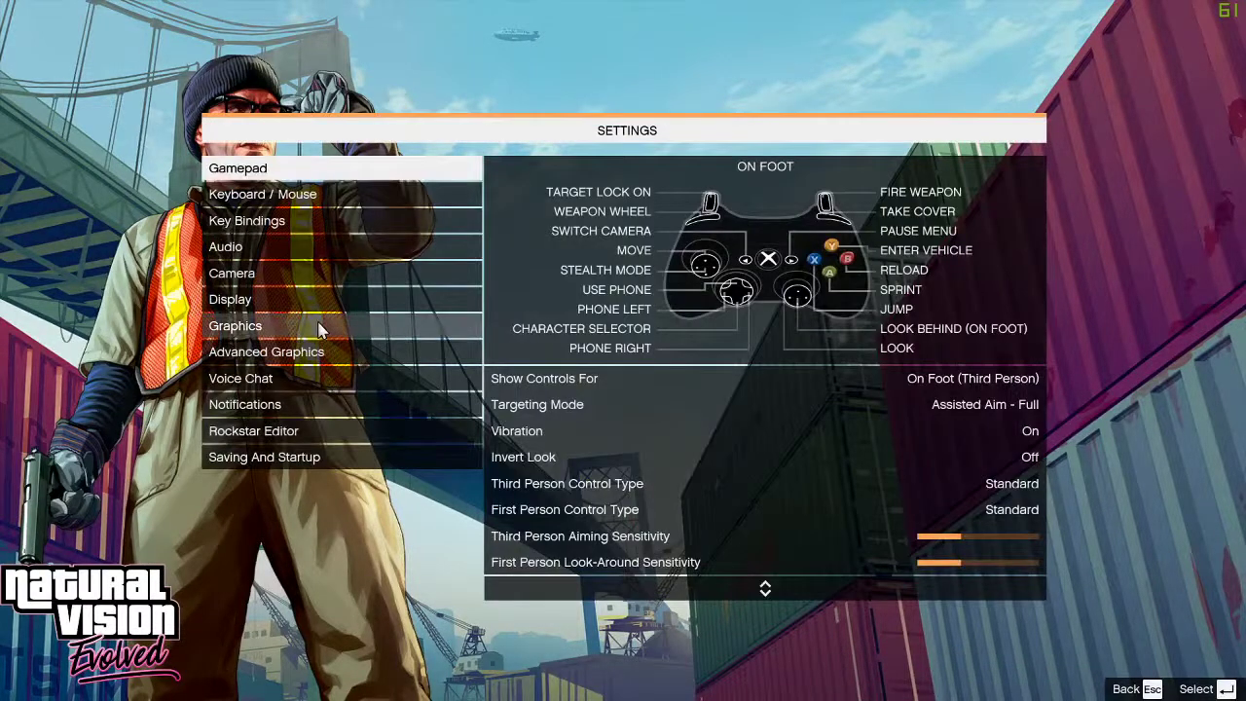
pyautogui.click(320, 354)
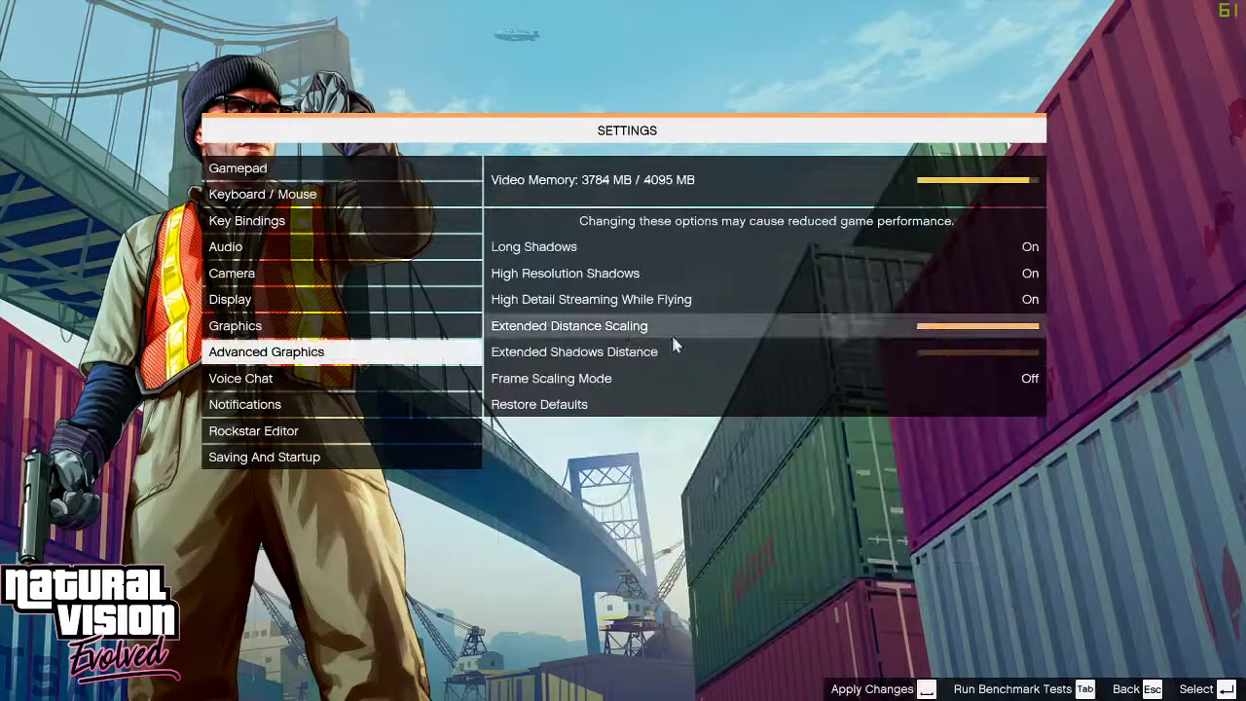
pyautogui.click(820, 360)
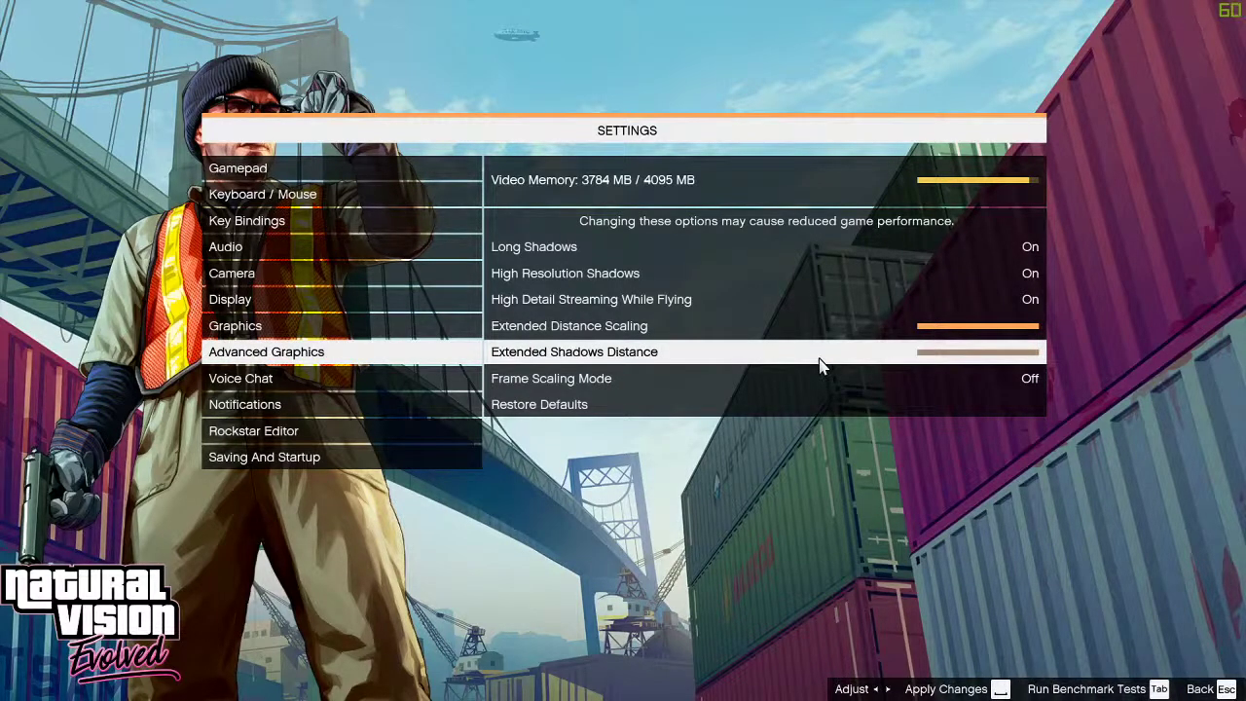
pyautogui.press('Right')
pyautogui.press('Right')
pyautogui.press('Right')
pyautogui.press('Right')
pyautogui.press('Right')
pyautogui.press('Right')
pyautogui.press('Right')
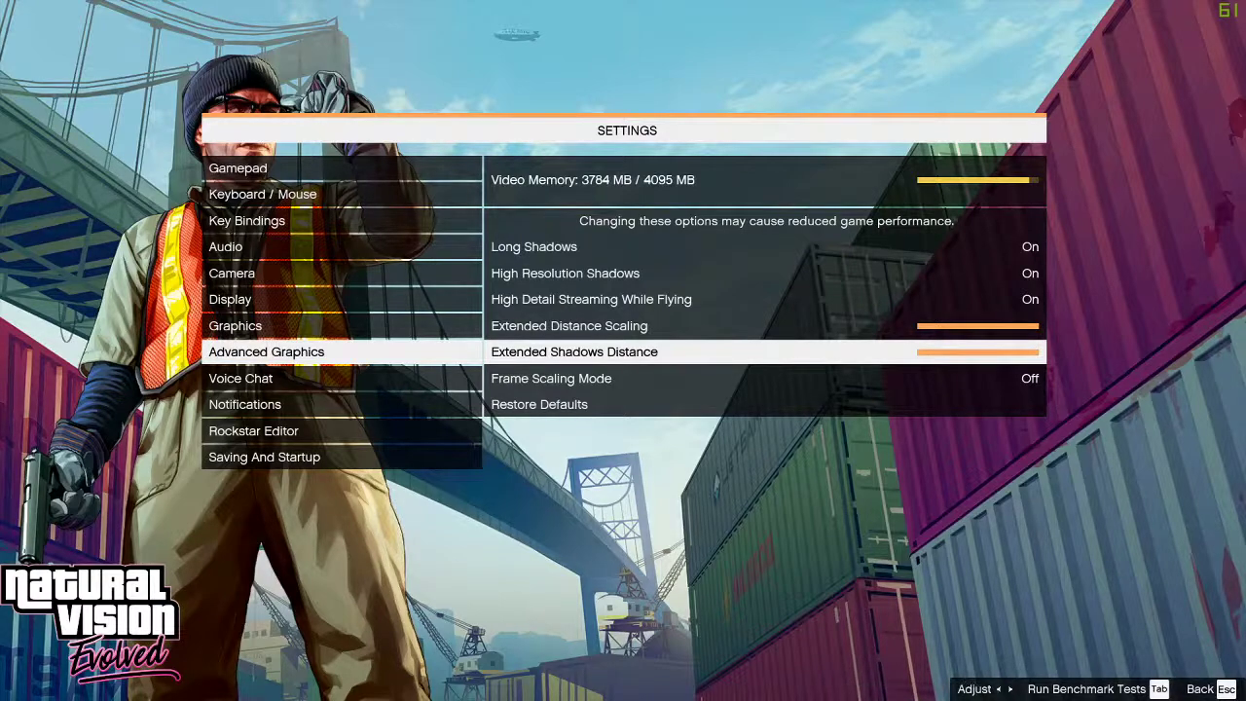
pyautogui.press('Escape')
pyautogui.press('Up')
pyautogui.press('Escape')
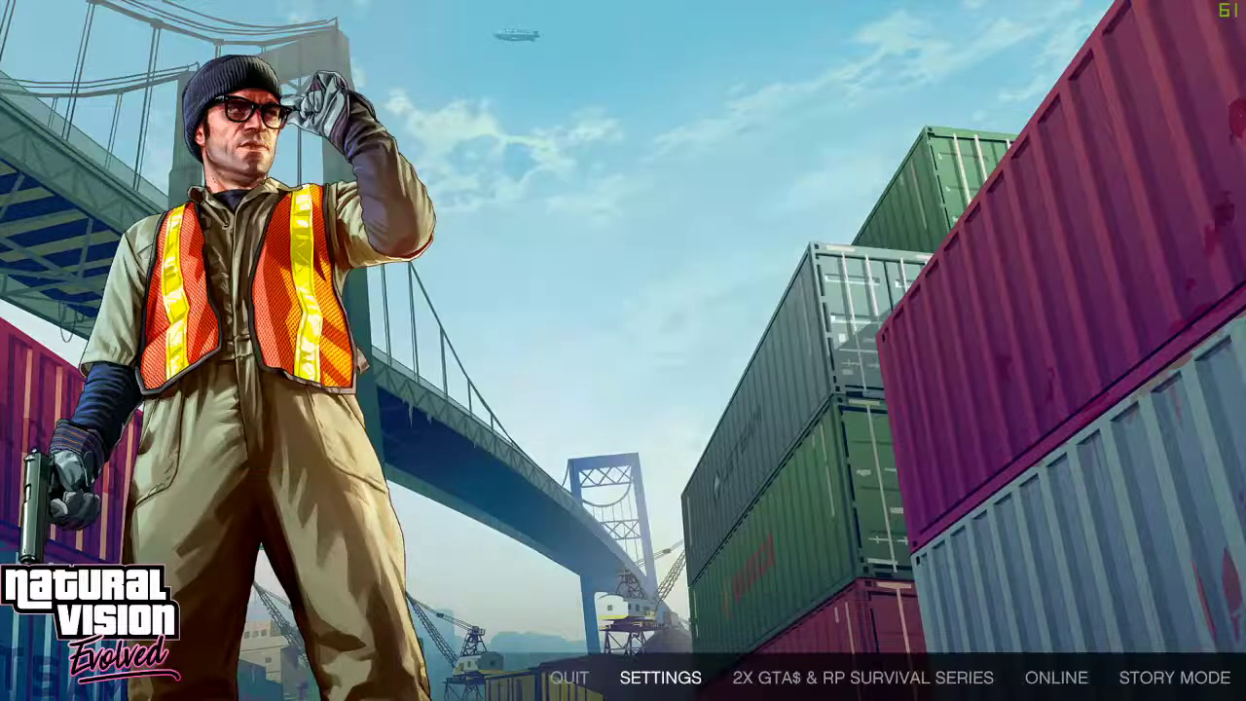
# - Start Story Mode from the game's main menu
pyautogui.press('Right')
pyautogui.press('Right')
pyautogui.press('Right')
pyautogui.press('Return')
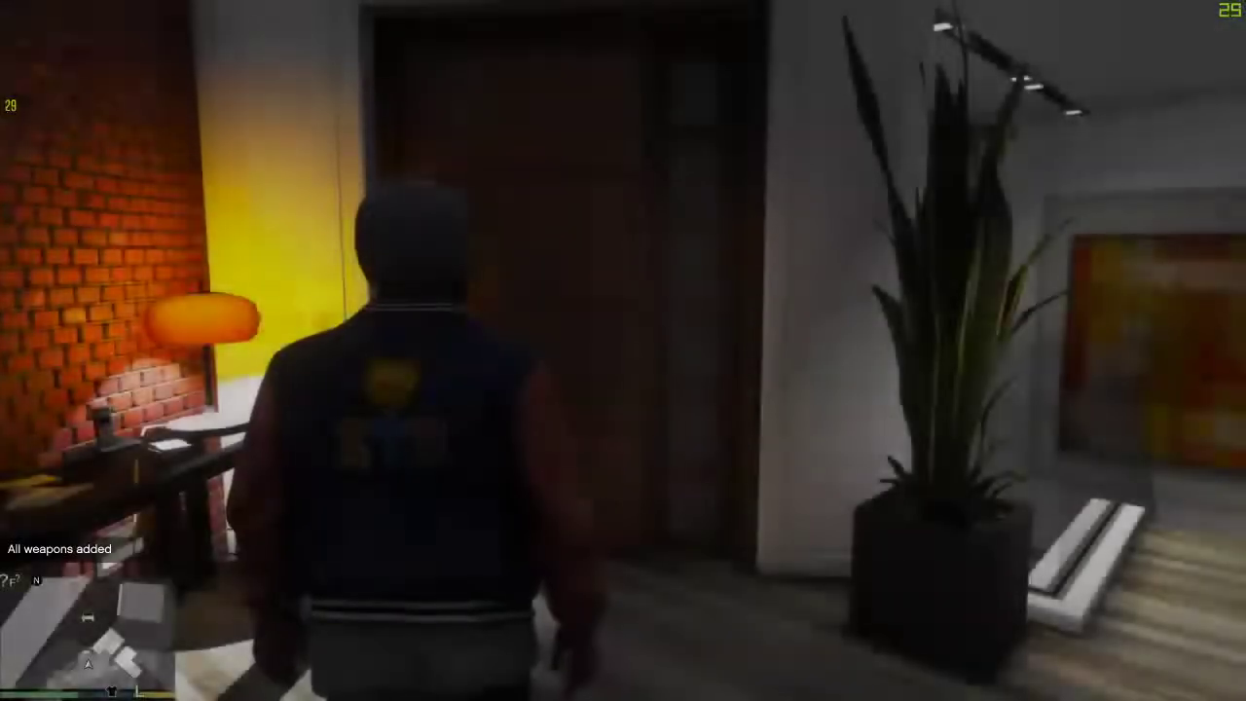
# - Walk the character to the wooden door and open the Enhanced Native Trainer menu
pyautogui.press('w')
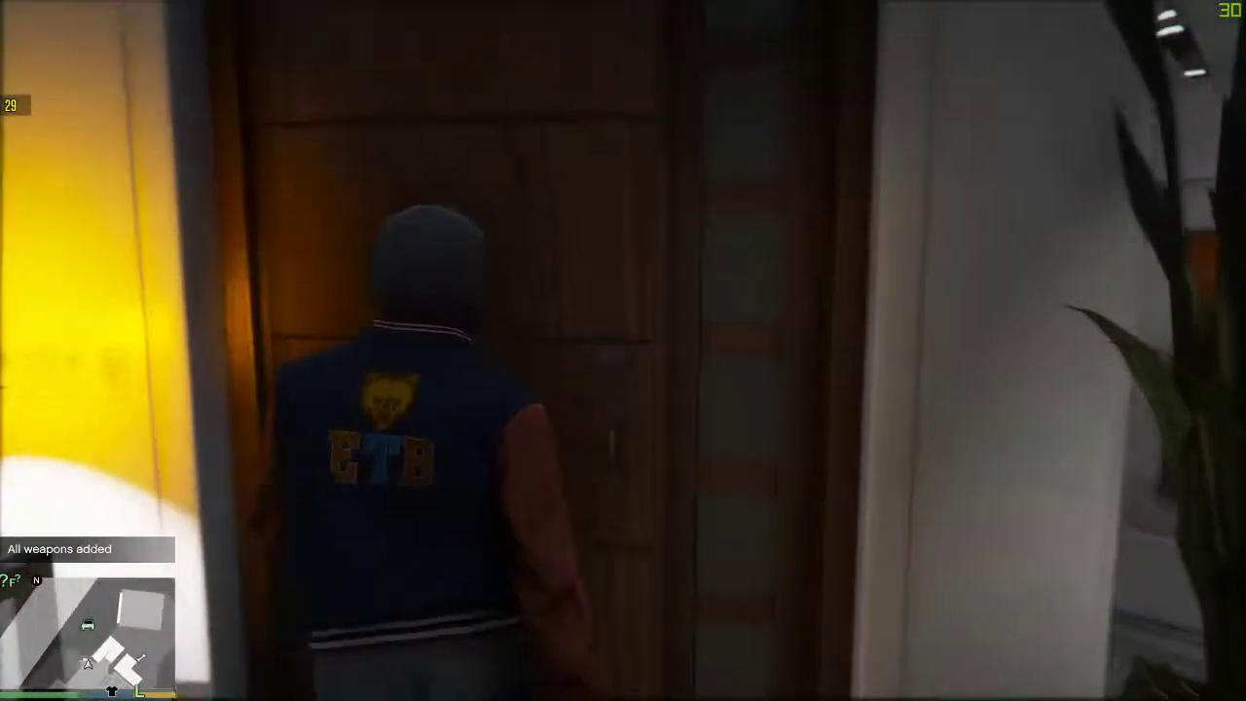
pyautogui.press('F4')
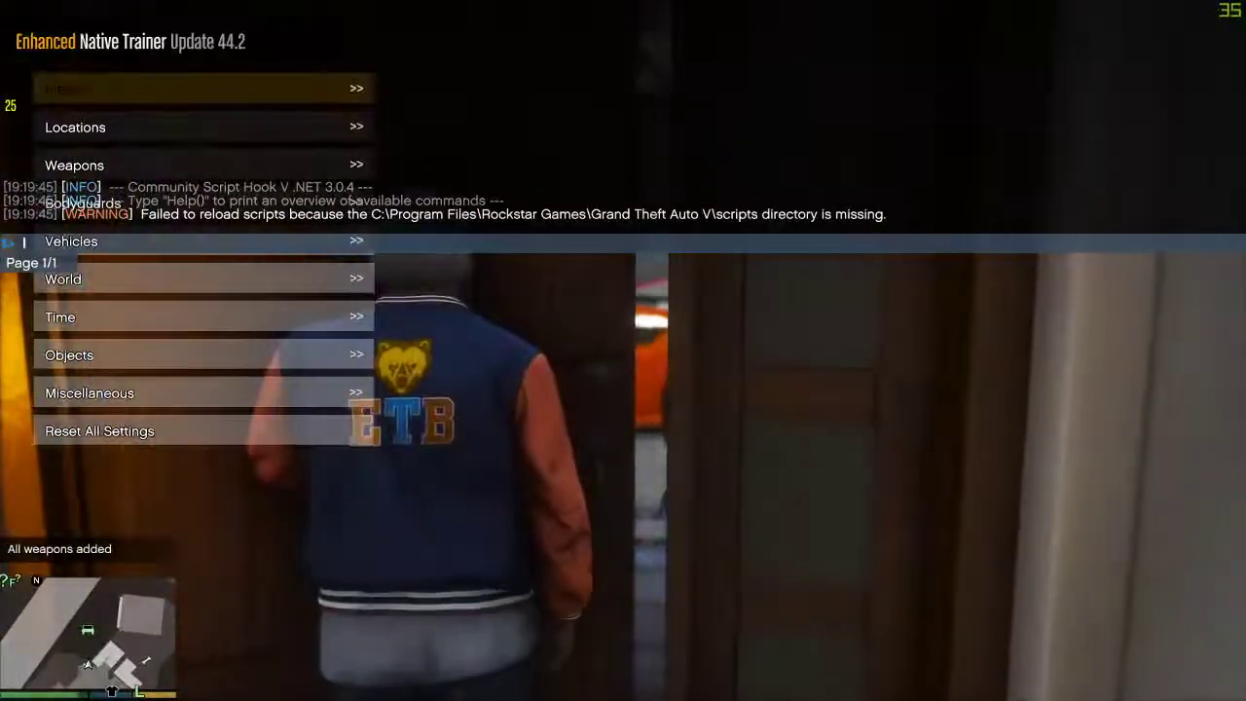
# - Dismiss the trainer menu and walk the character through the door to the orange car on the driveway
pyautogui.press('F4')
pyautogui.press('w')
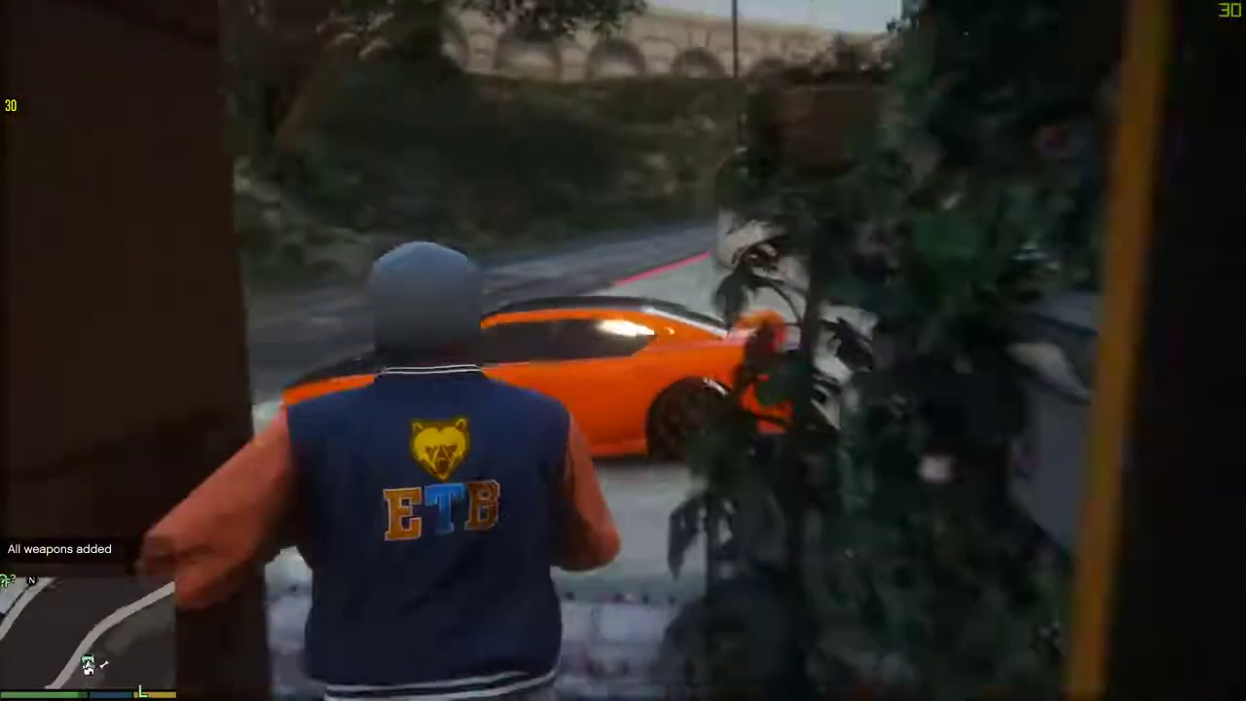
pyautogui.press('F4')
pyautogui.press('F4')
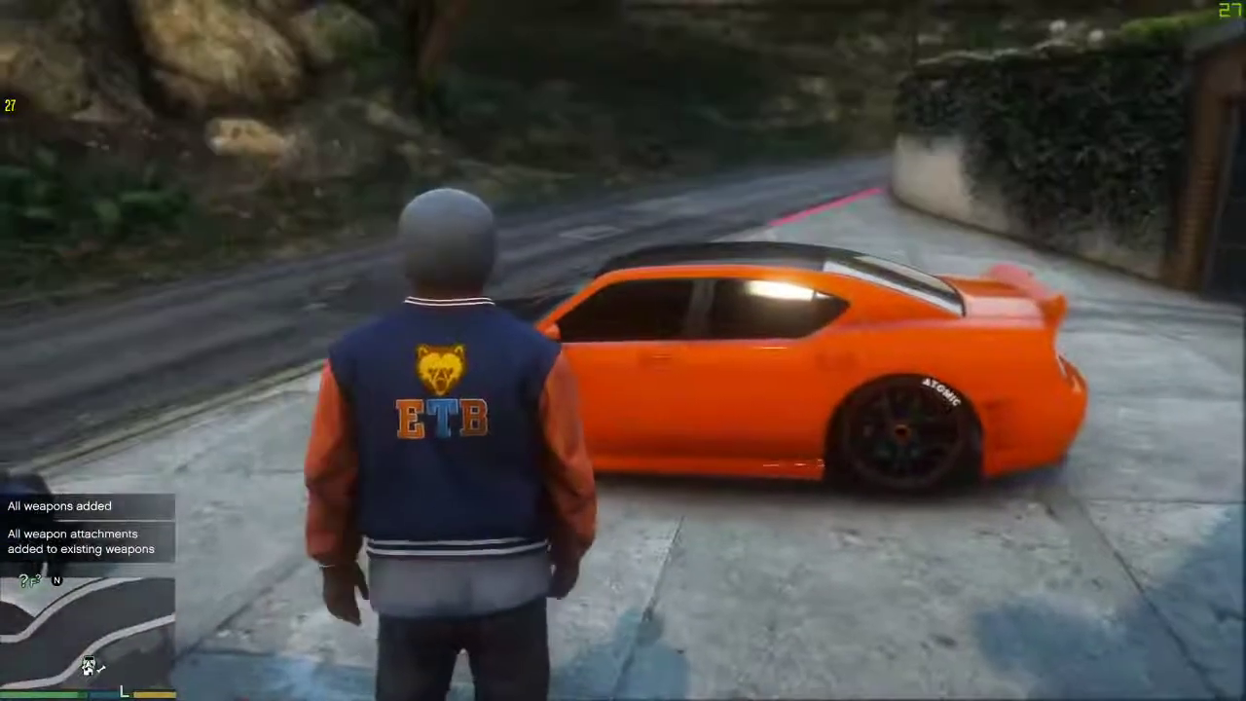
pyautogui.press('w')
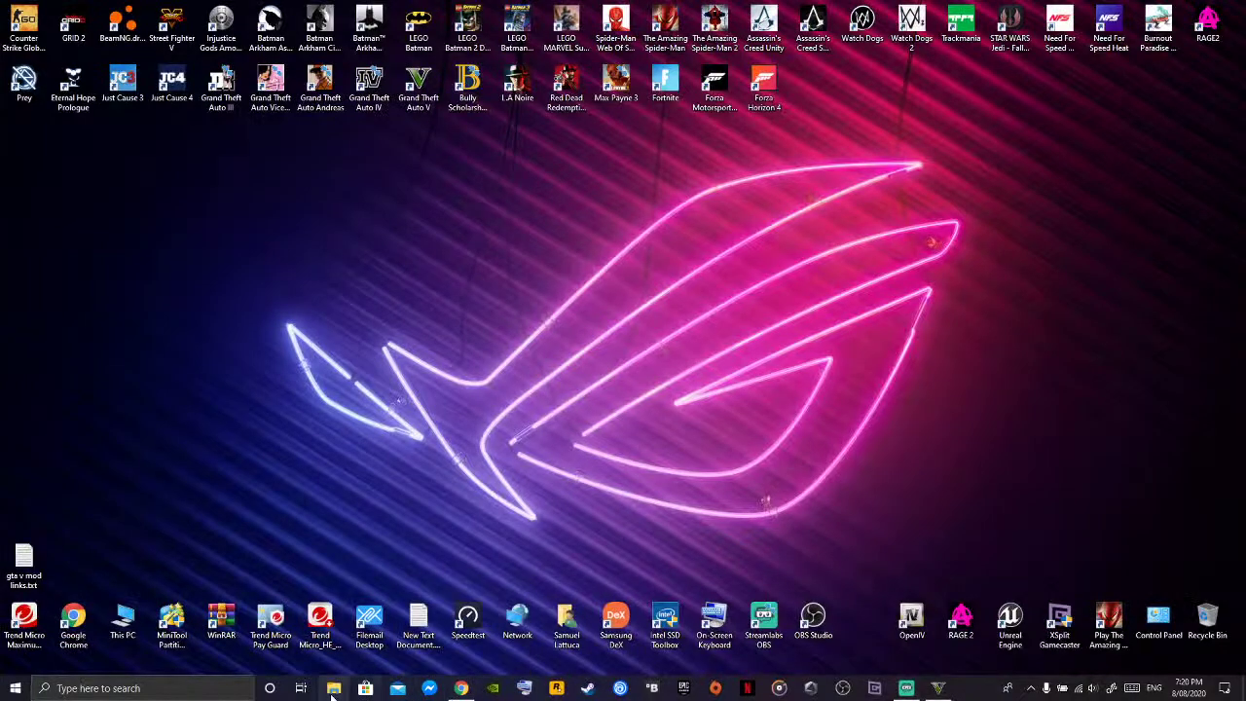
# - Switch to File Explorer and open the folder C:\Program Files\Rockstar Games\Grand Theft Auto V\Enhanced Native Trainer
pyautogui.click(333, 689)
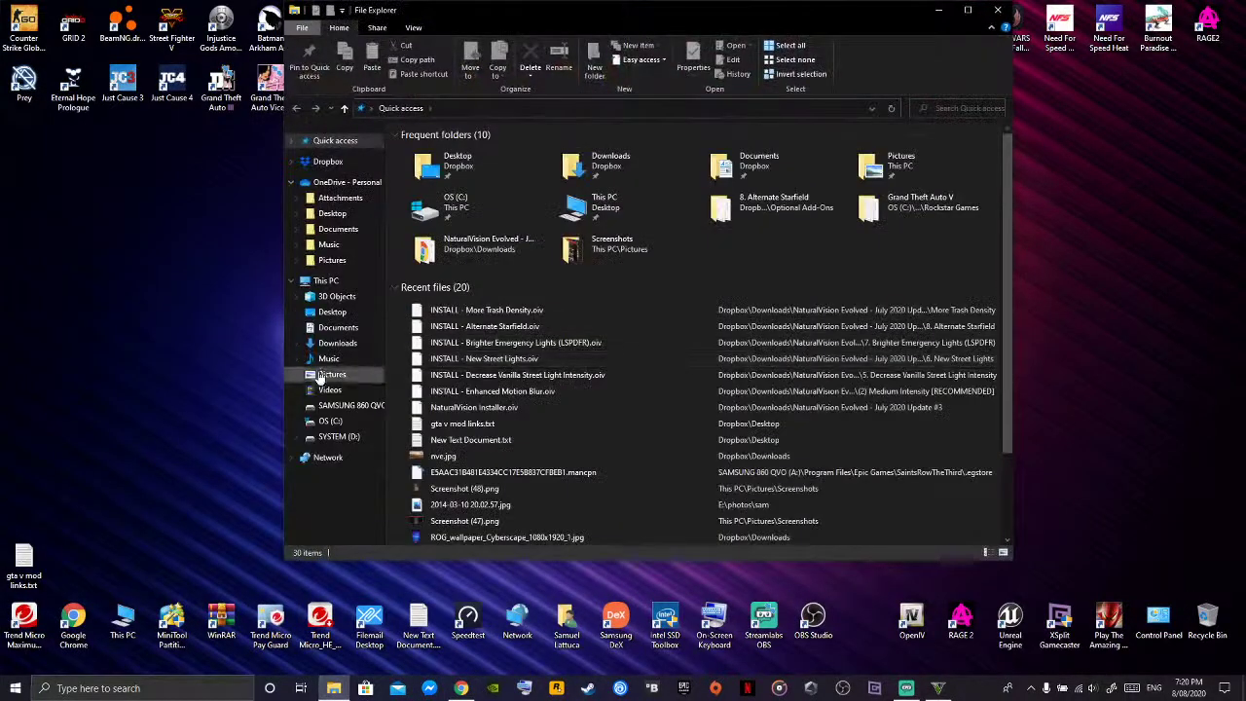
pyautogui.click(331, 420)
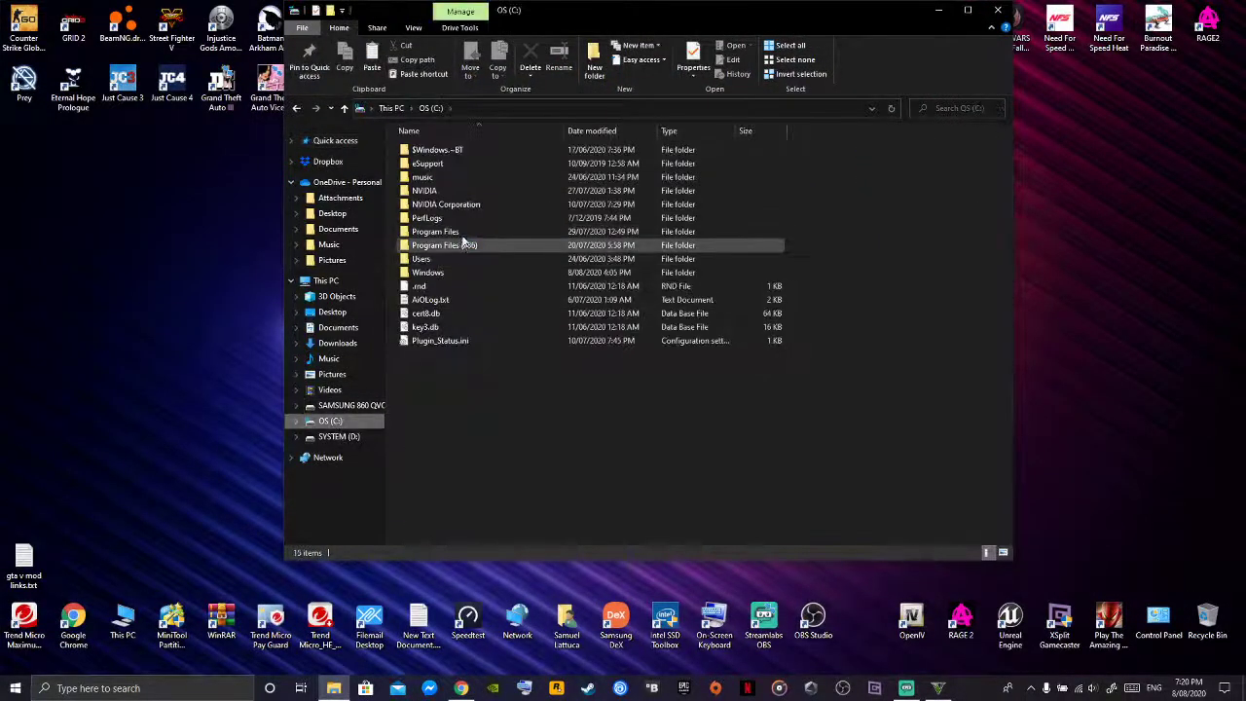
pyautogui.click(458, 233)
pyautogui.doubleClick(464, 238)
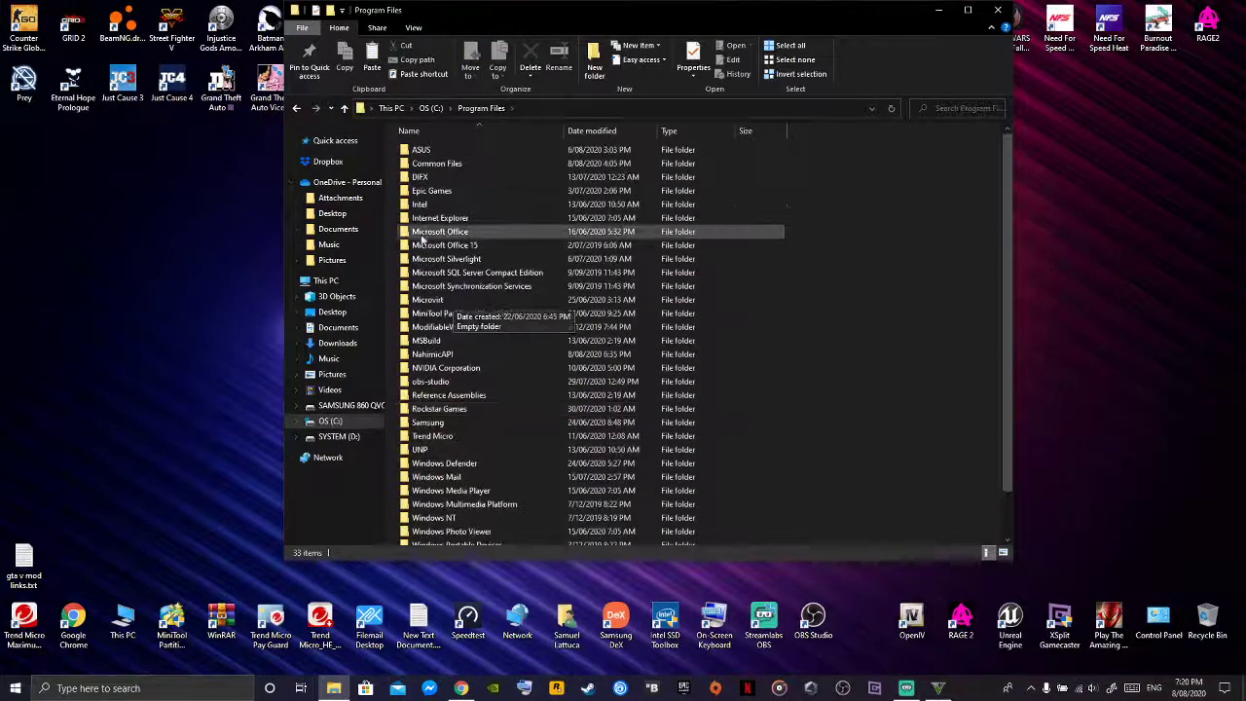
pyautogui.scroll(-2, 457, 461)
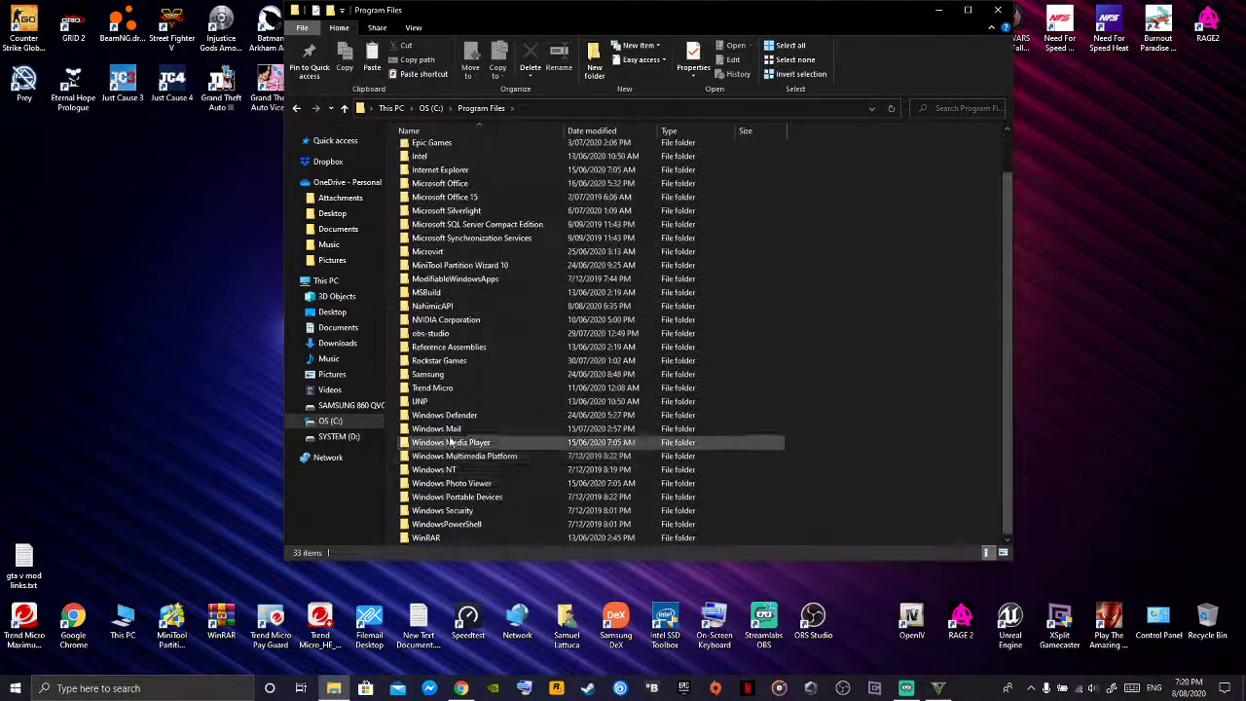
pyautogui.doubleClick(453, 362)
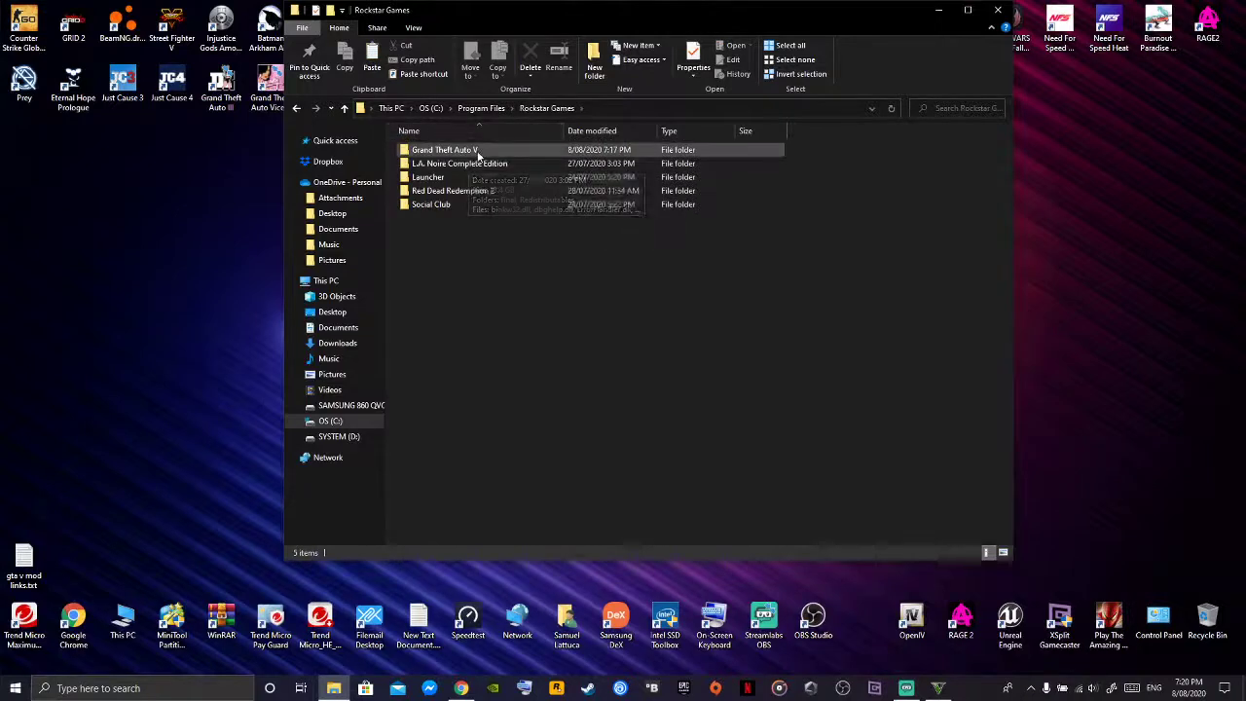
pyautogui.doubleClick(476, 152)
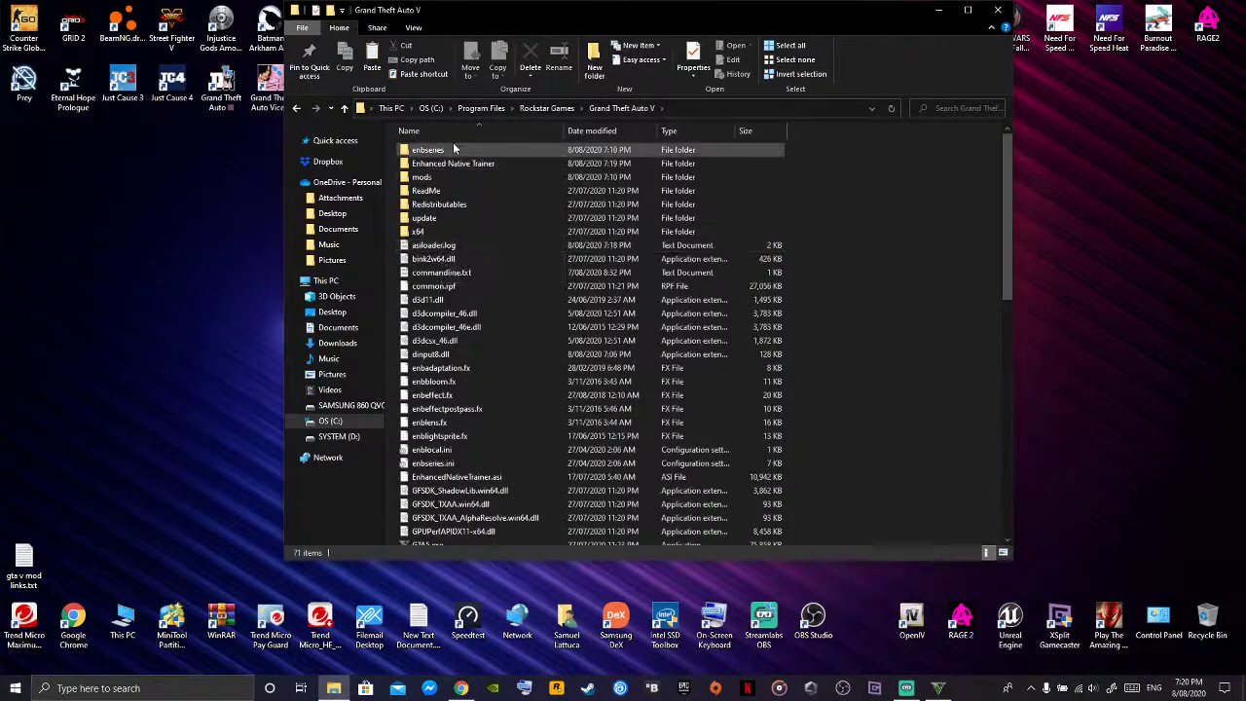
pyautogui.doubleClick(451, 164)
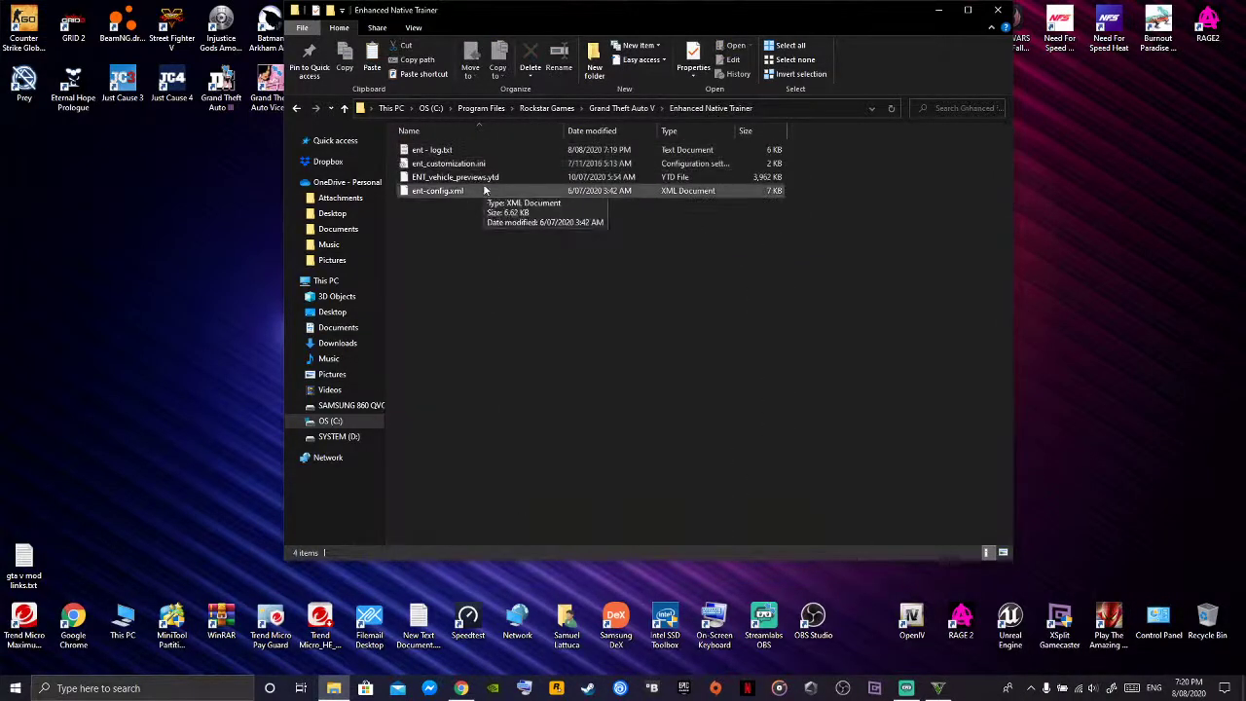
# - Examine the menu color settings in ent_customization.ini and the key bindings in ent-config.xml, closing each file without edits
pyautogui.click(490, 167)
pyautogui.rightClick(490, 167)
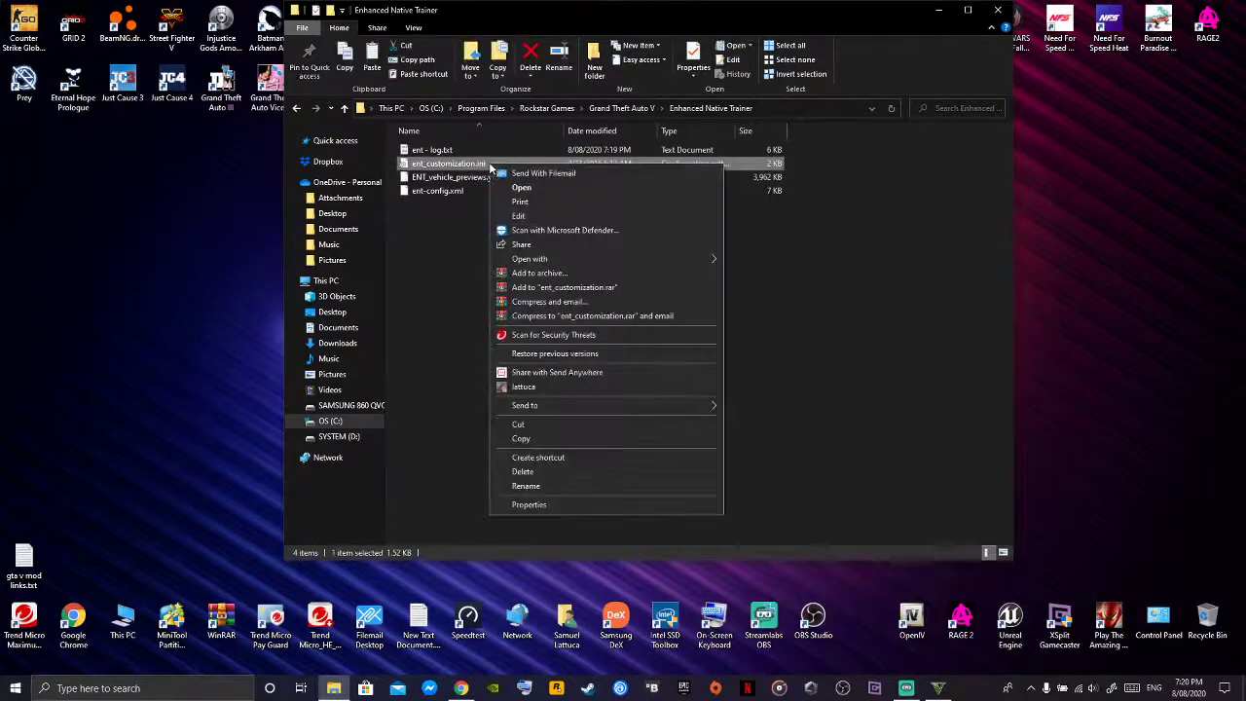
pyautogui.click(527, 195)
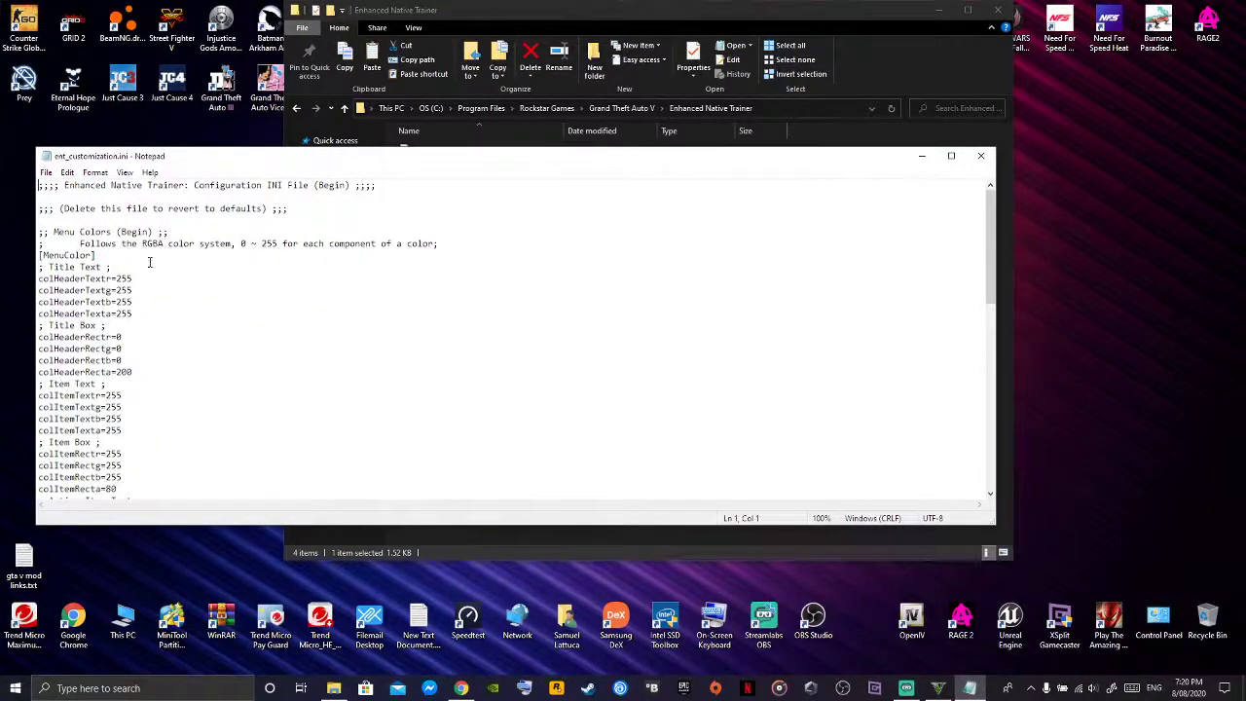
pyautogui.scroll(-11, 149, 262)
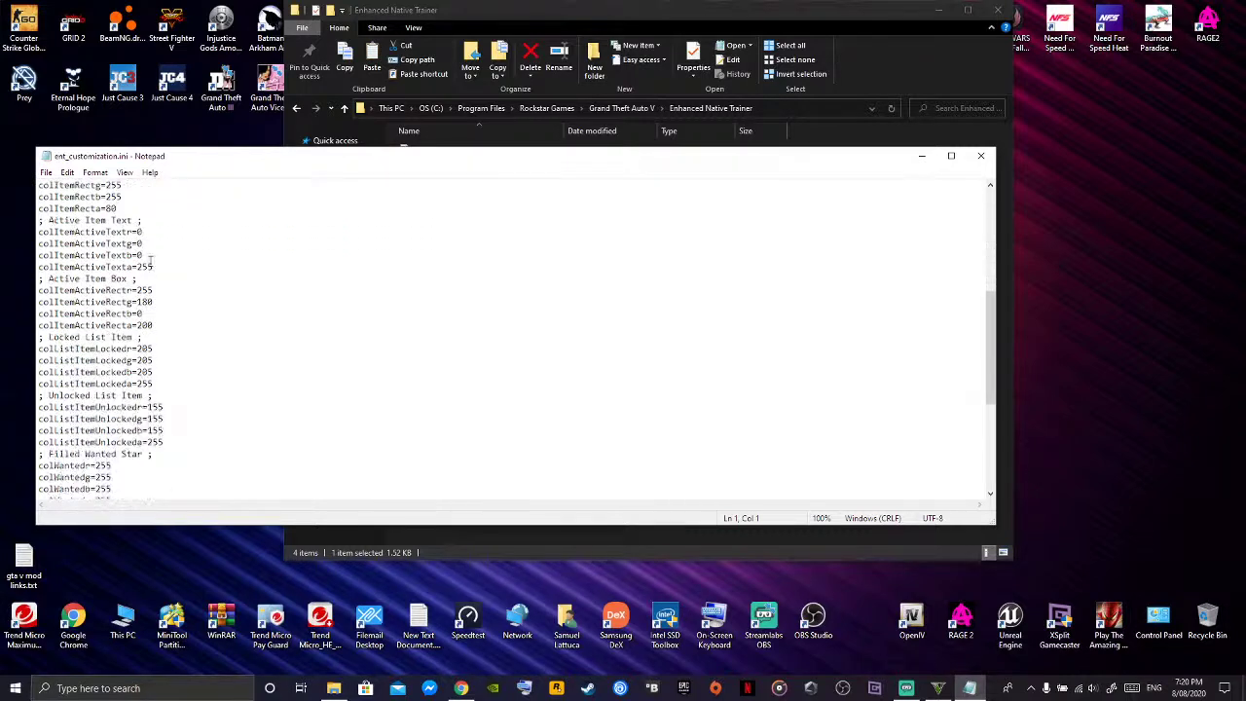
pyautogui.scroll(-4, 152, 258)
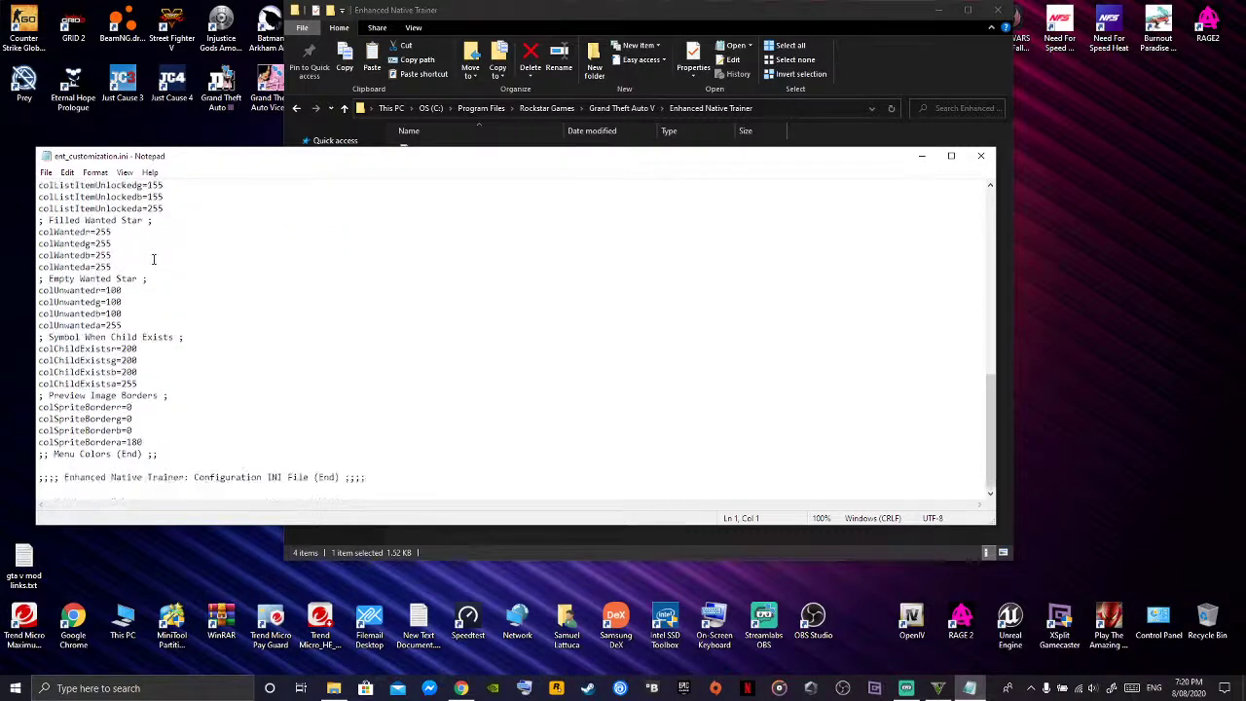
pyautogui.scroll(15, 153, 258)
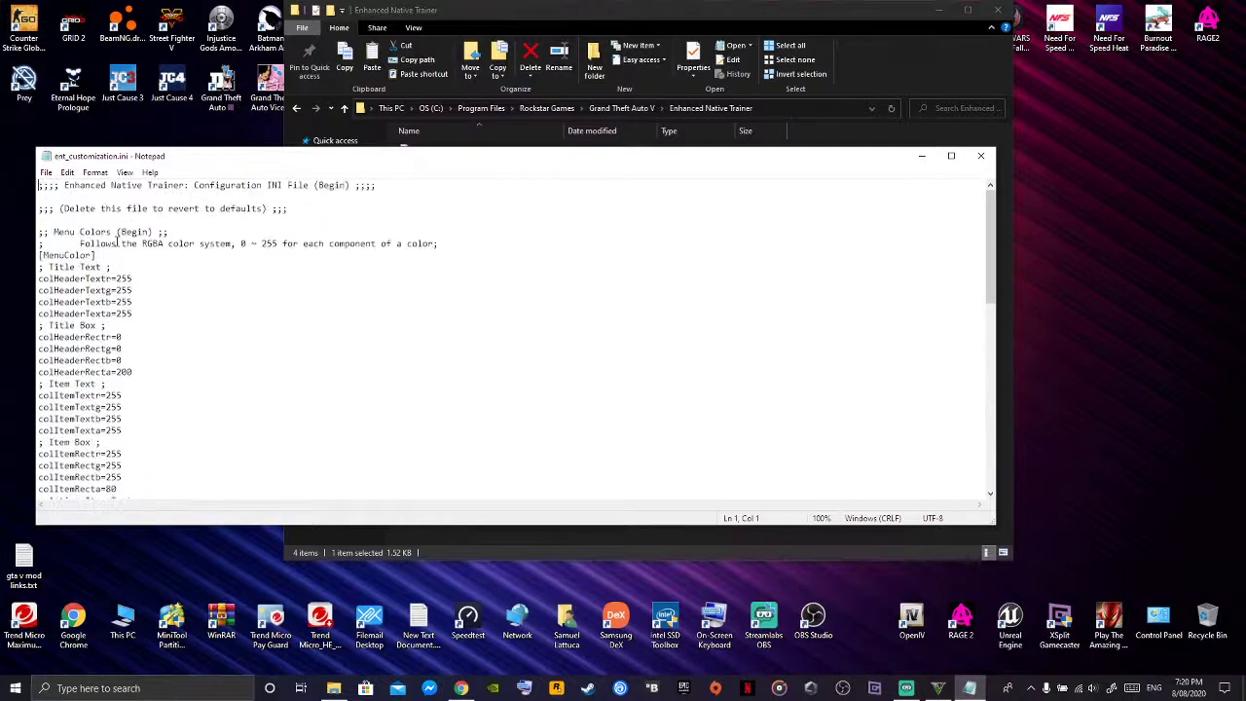
pyautogui.click(980, 156)
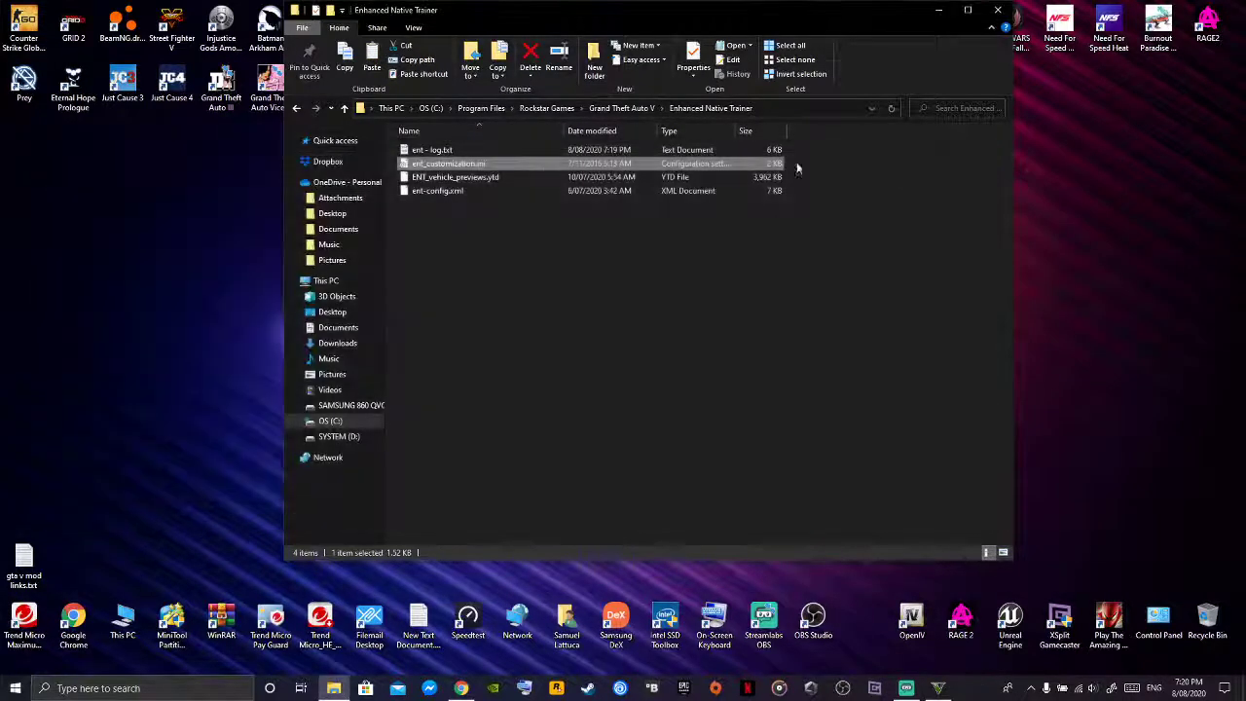
pyautogui.doubleClick(483, 191)
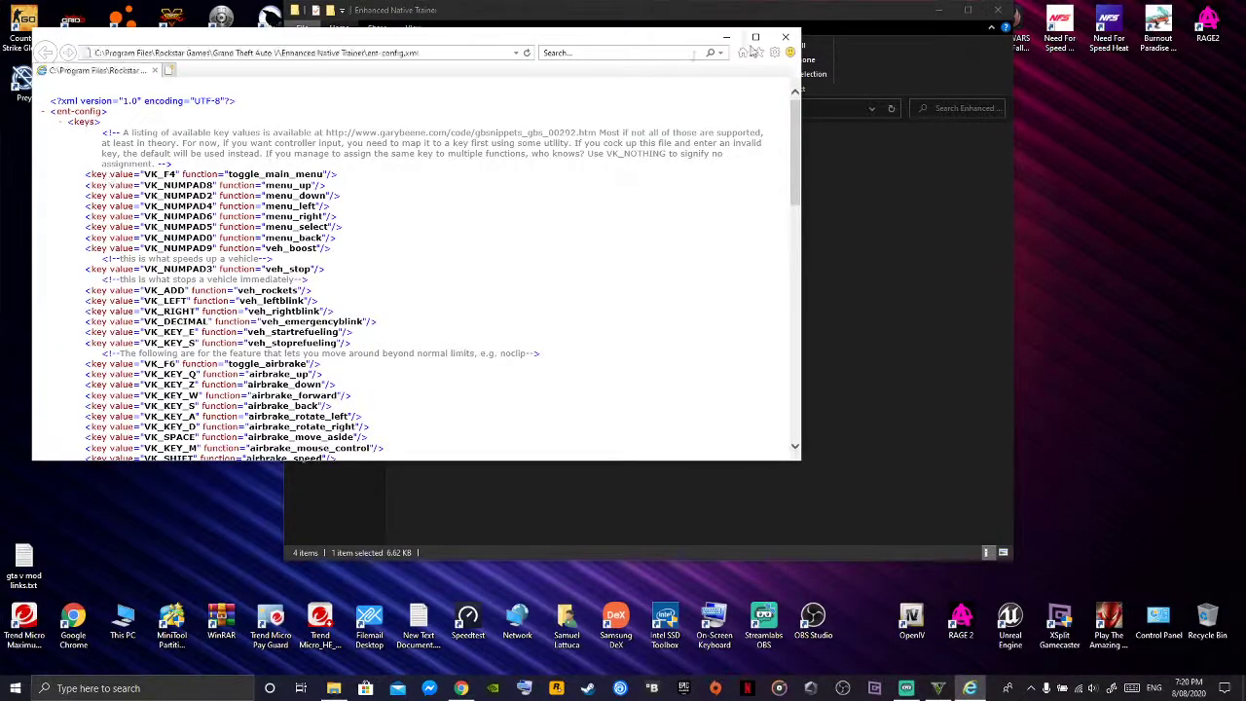
pyautogui.click(784, 39)
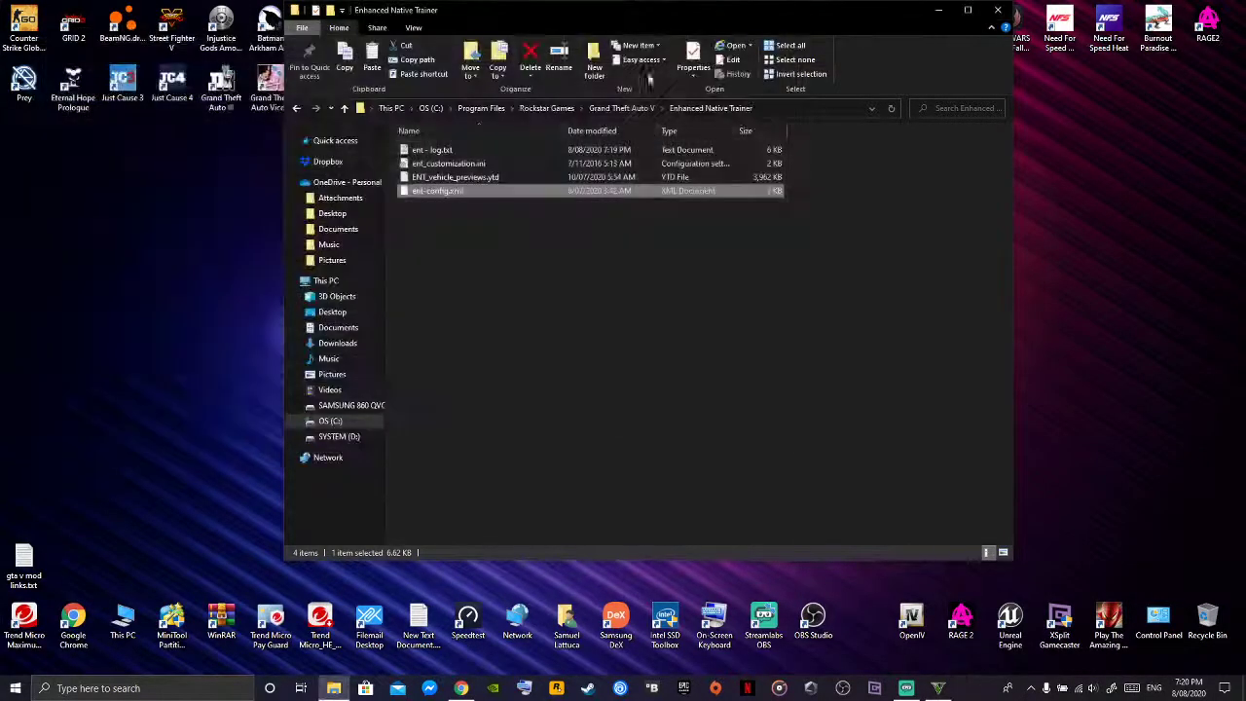
pyautogui.rightClick(480, 190)
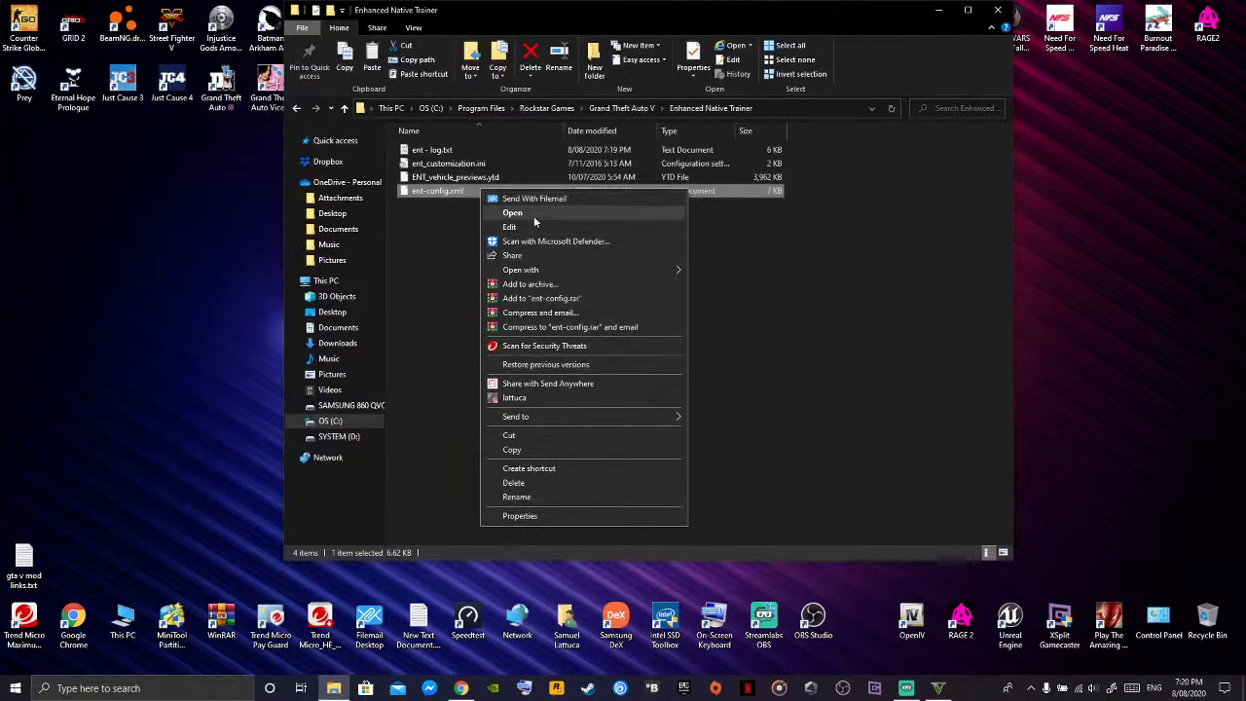
pyautogui.moveTo(583, 268)
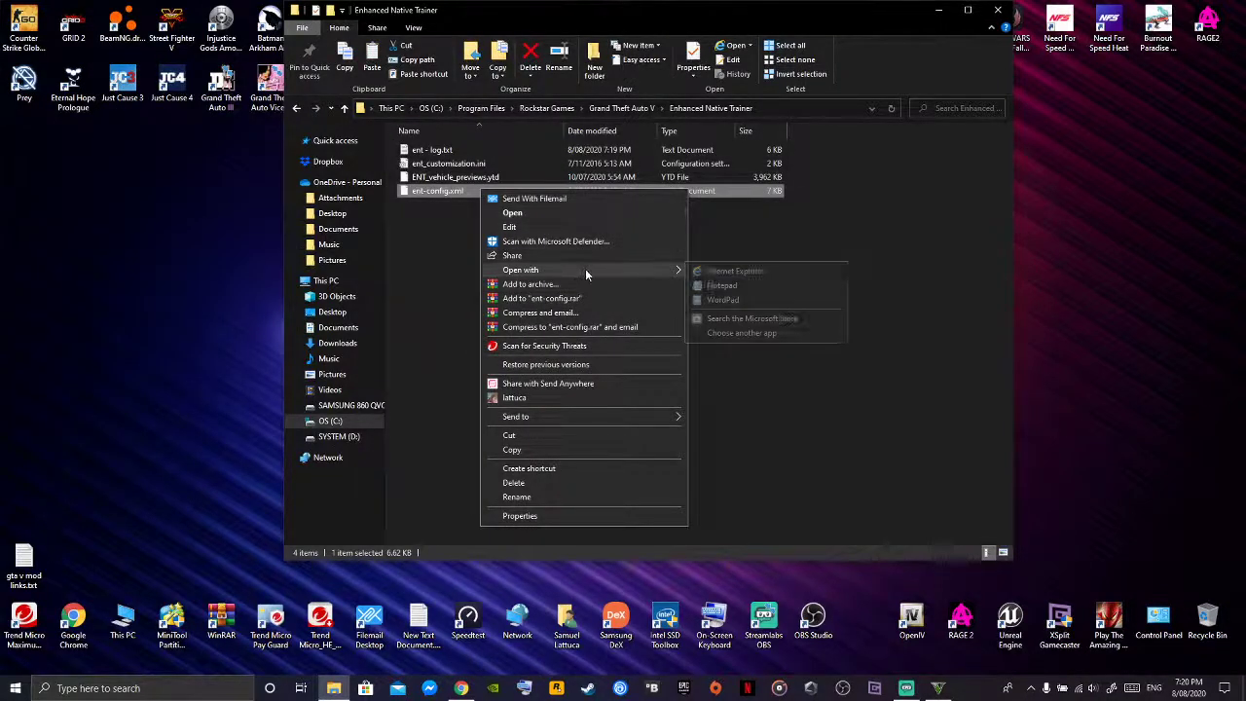
pyautogui.click(745, 288)
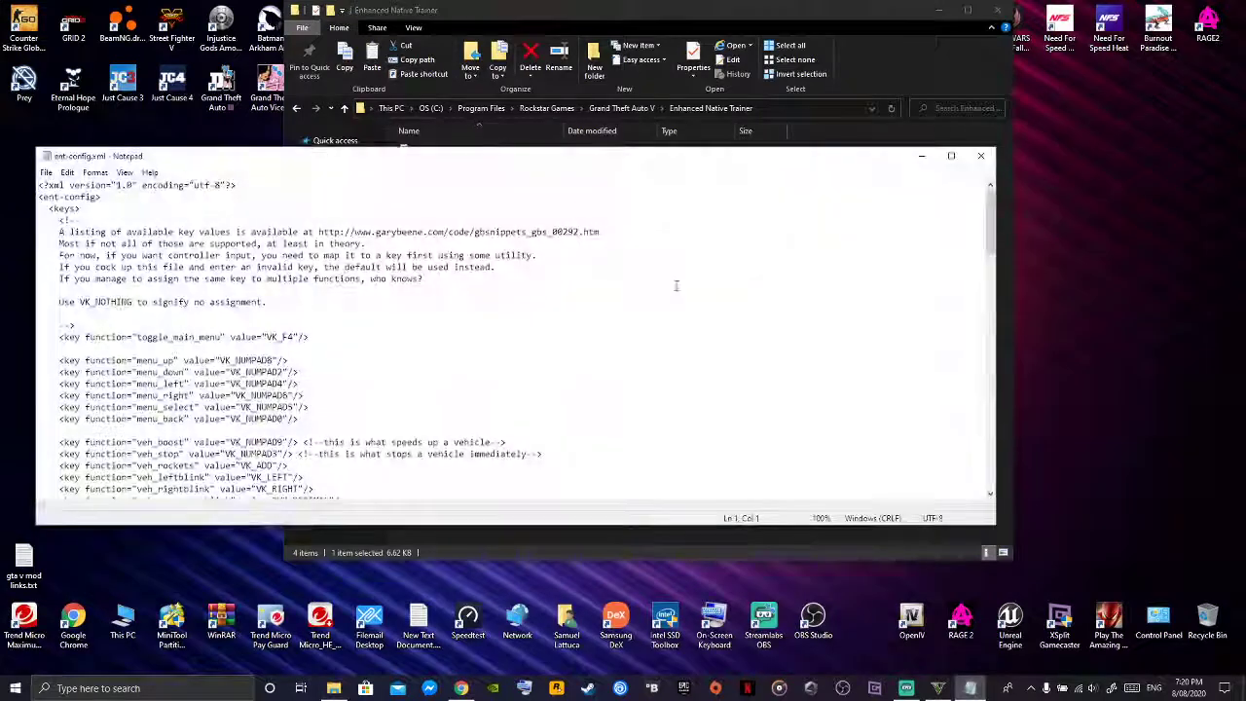
pyautogui.scroll(-1, 251, 341)
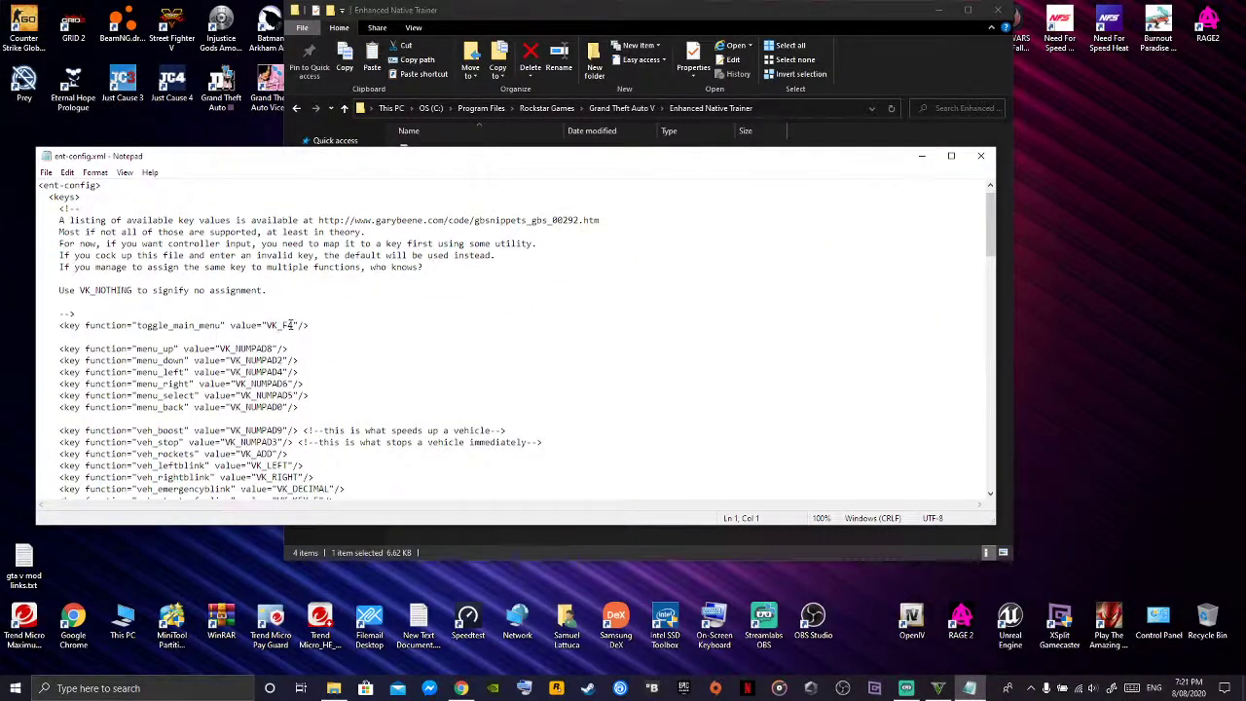
pyautogui.click(291, 325)
pyautogui.press('BackSpace')
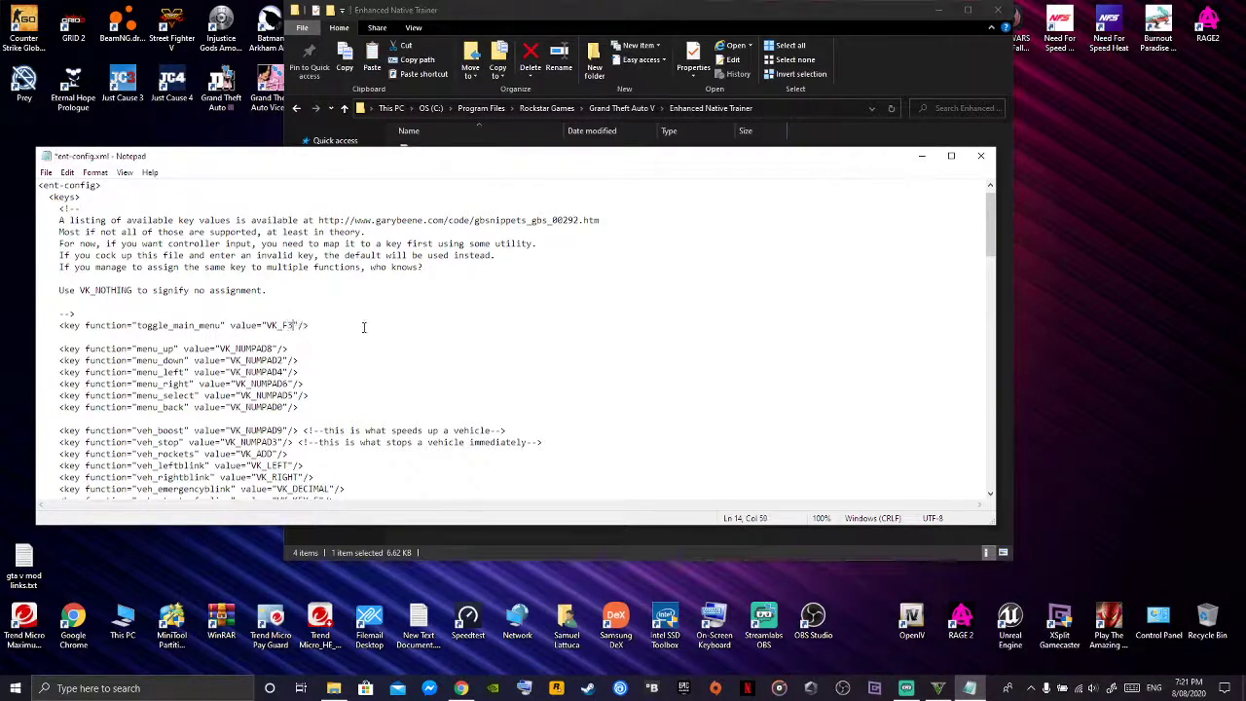
pyautogui.scroll(-4, 183, 372)
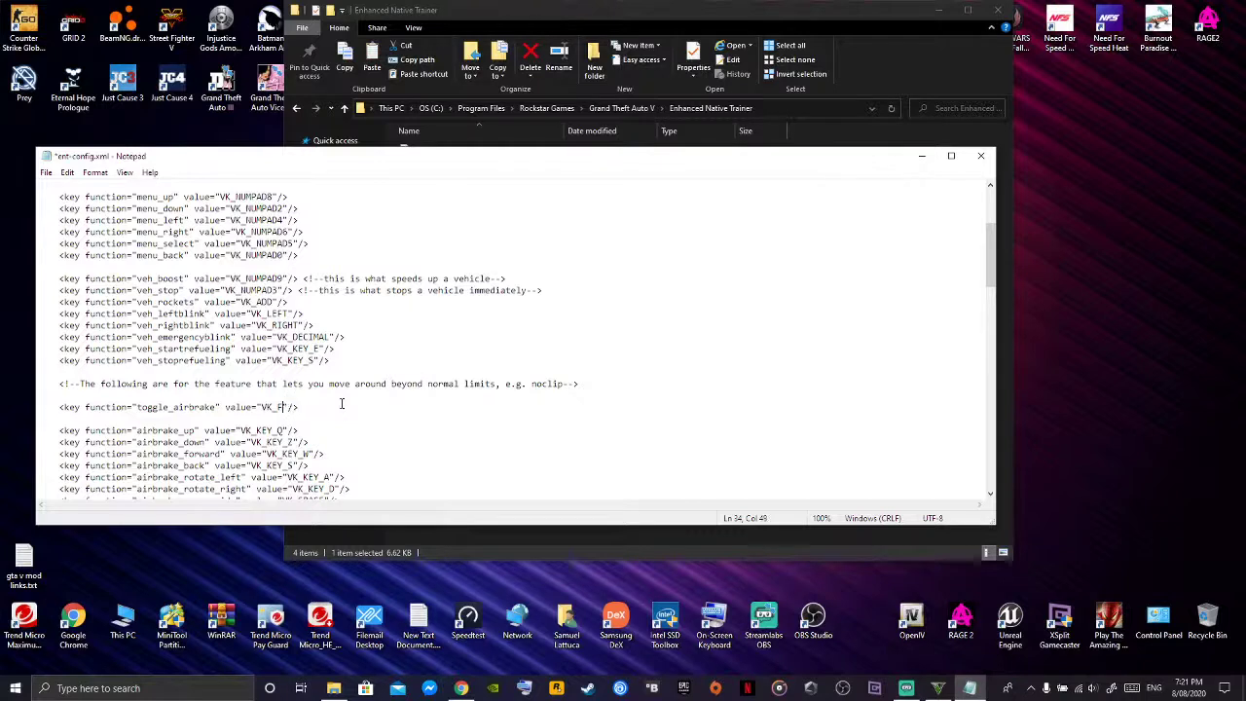
pyautogui.press('F5')
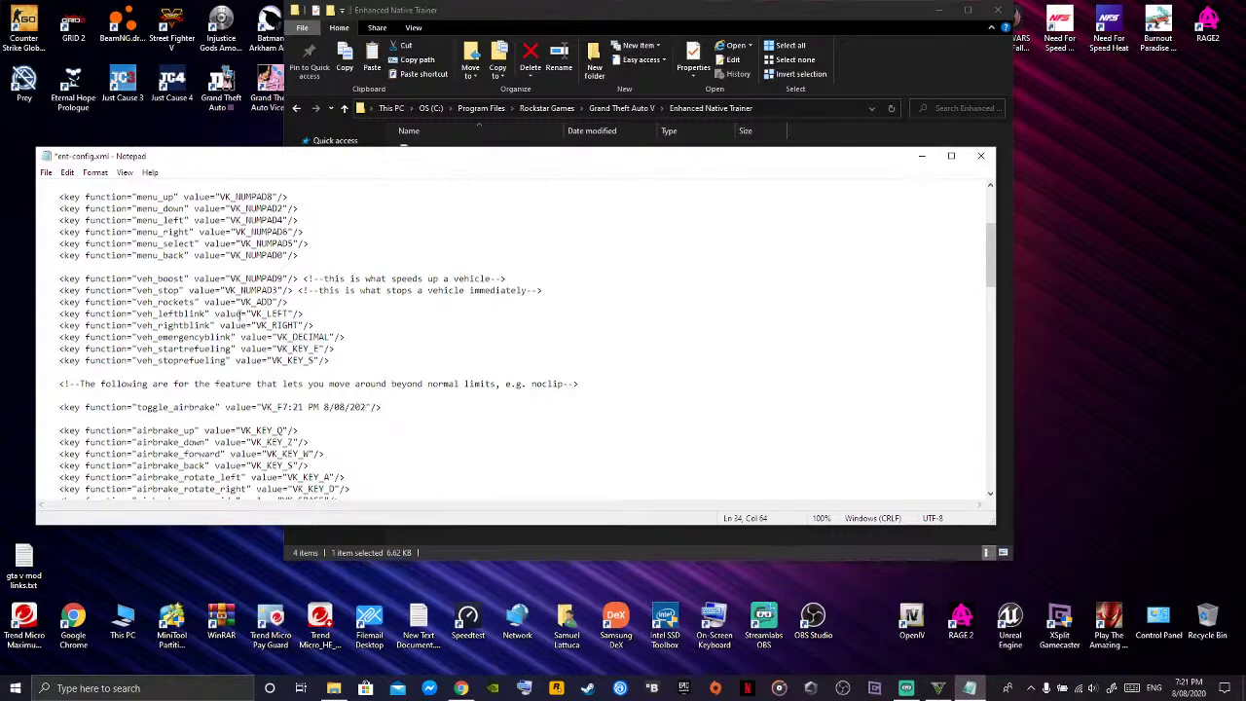
pyautogui.click(980, 156)
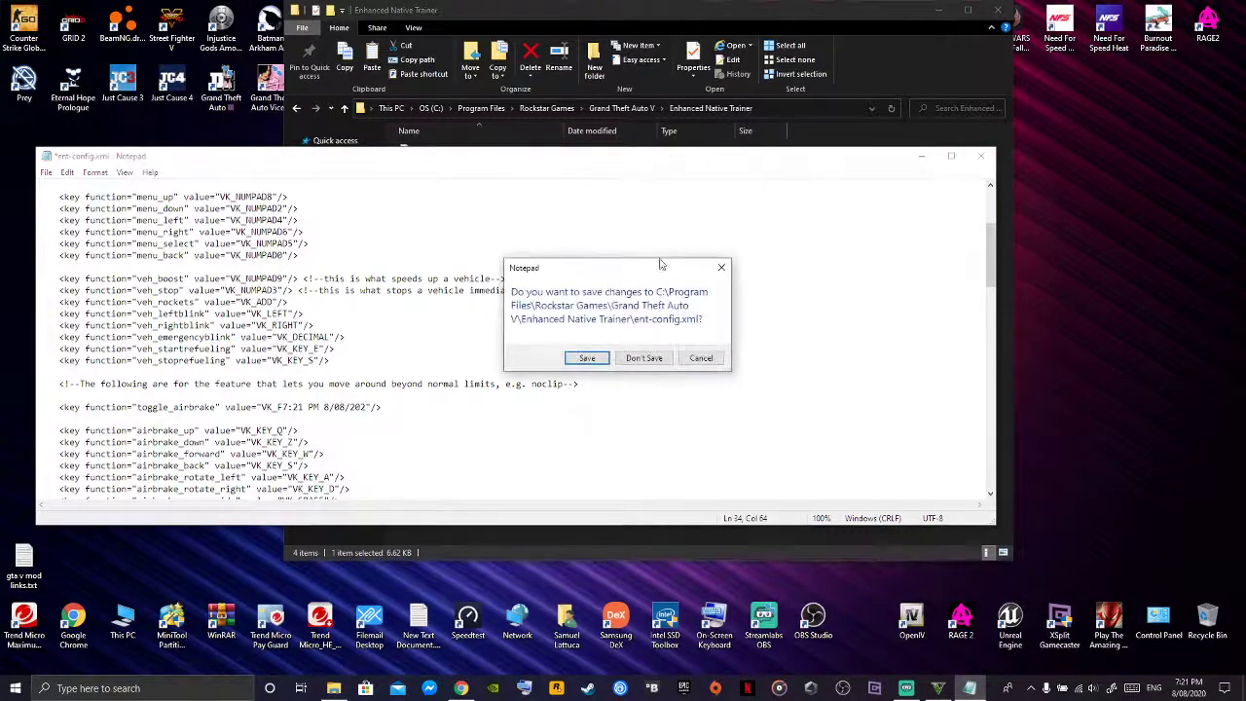
pyautogui.click(635, 359)
# - Open ent-config.xml in Notepad and set the toggle_main_menu key value to VK_F3
pyautogui.rightClick(480, 195)
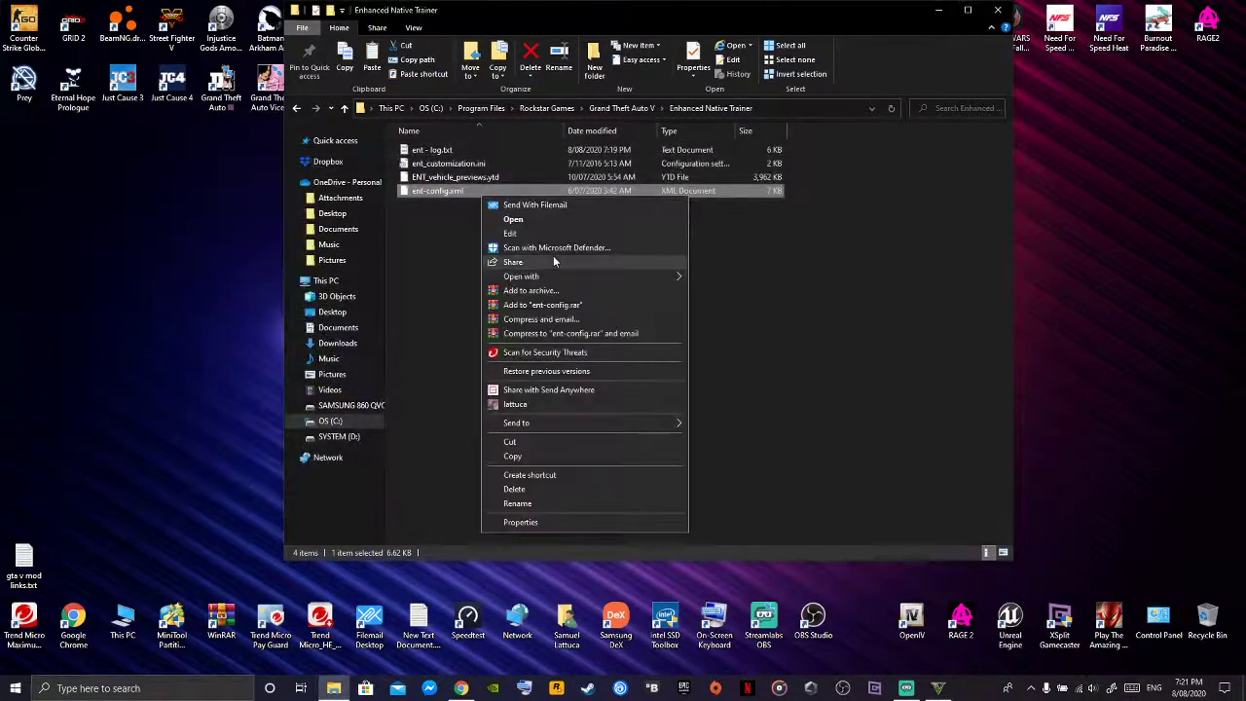
pyautogui.moveTo(576, 276)
pyautogui.click(794, 295)
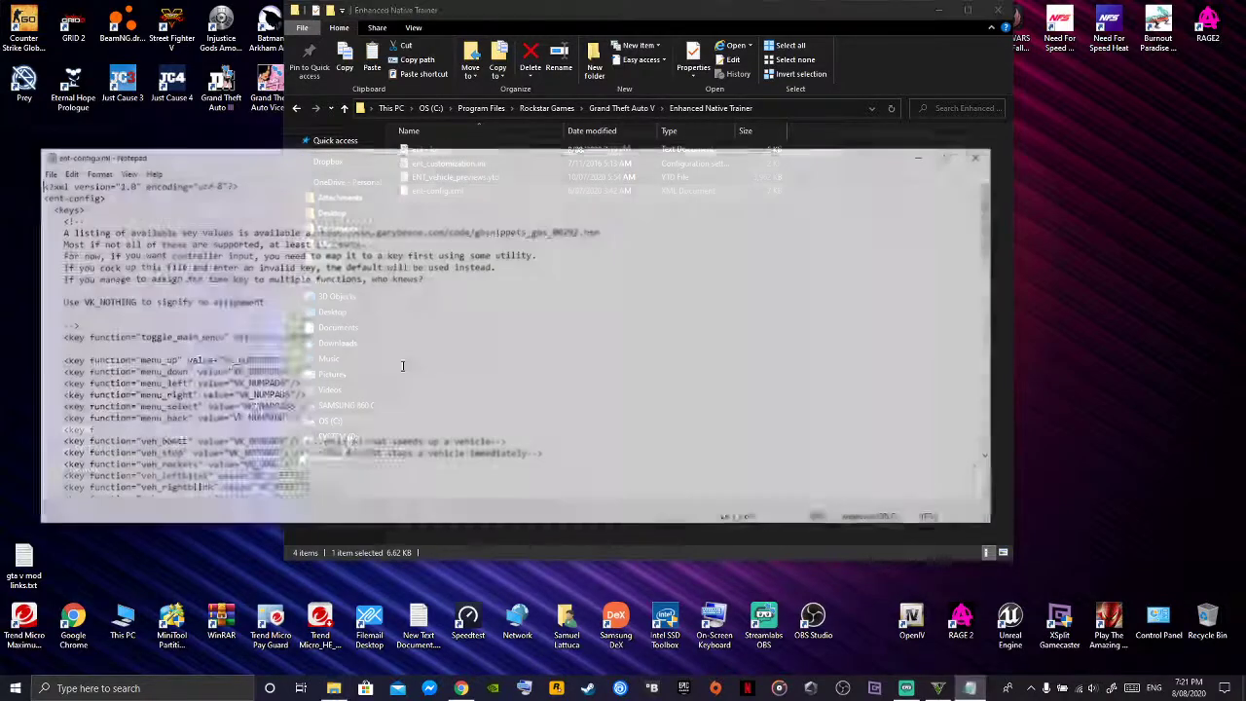
pyautogui.click(291, 338)
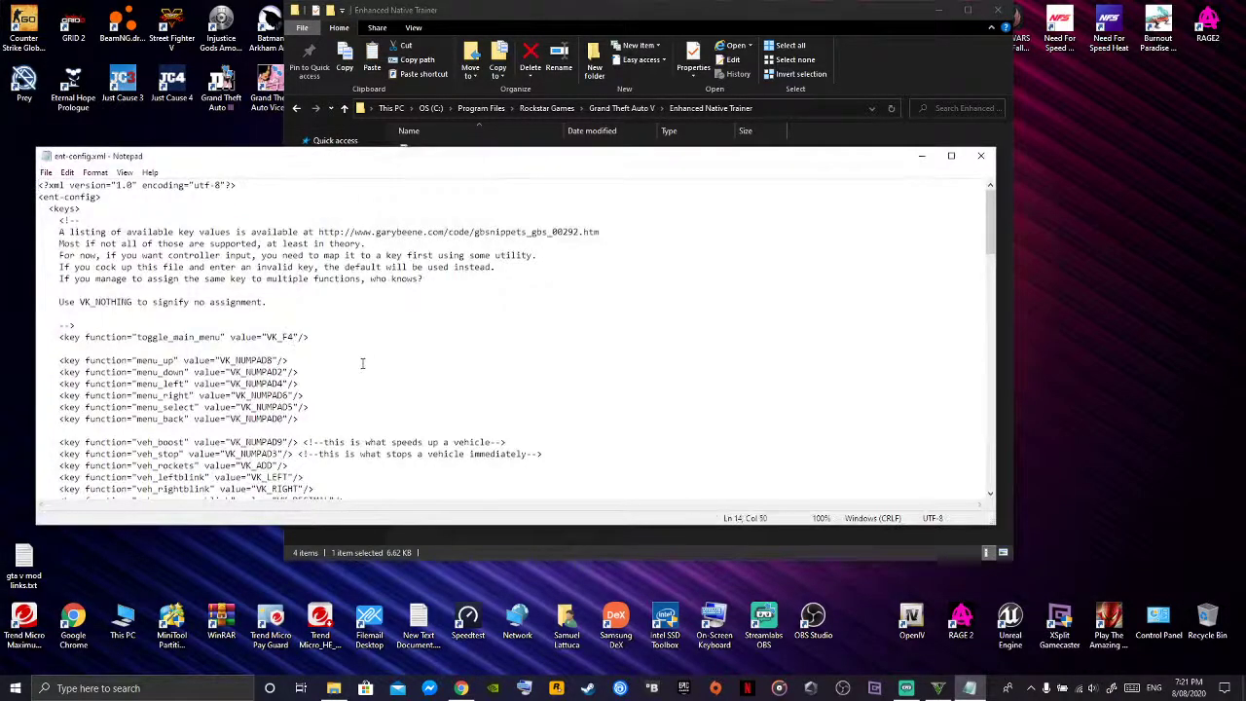
pyautogui.press('BackSpace')
pyautogui.write('5')
# - Set the toggle_airbrake key value to VK_F5 and save ent-config.xml
pyautogui.scroll(-5, 286, 361)
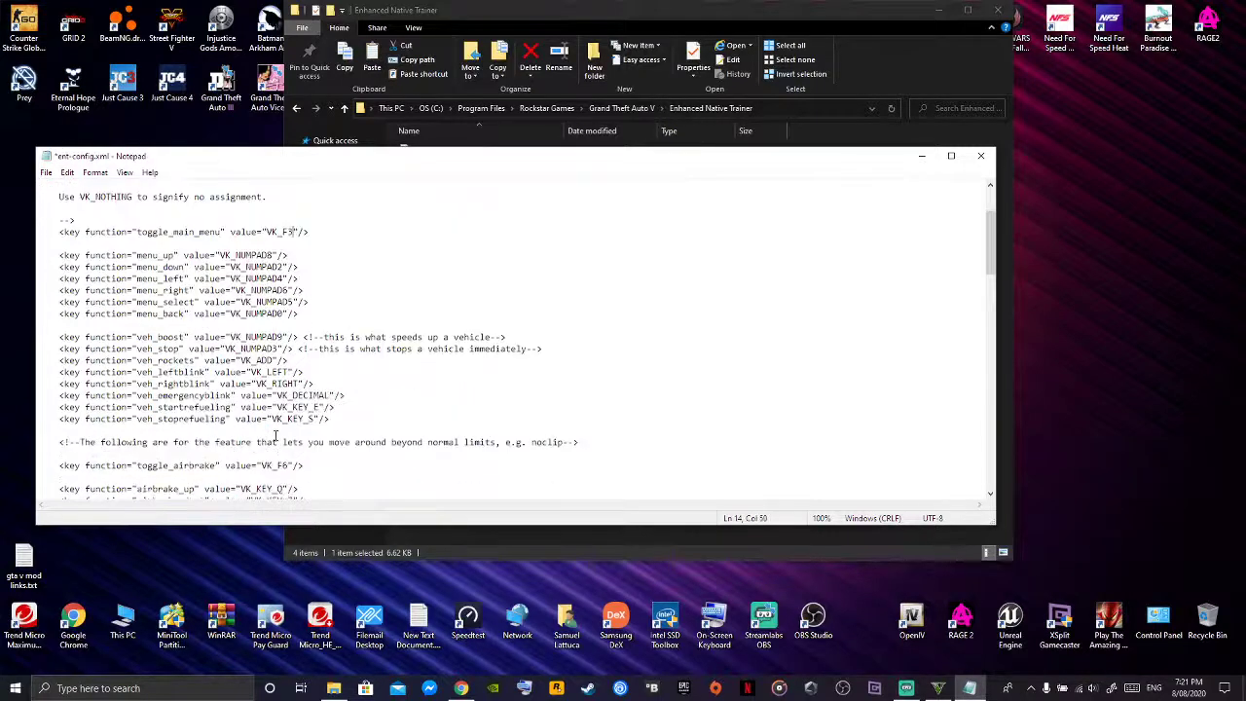
pyautogui.click(285, 387)
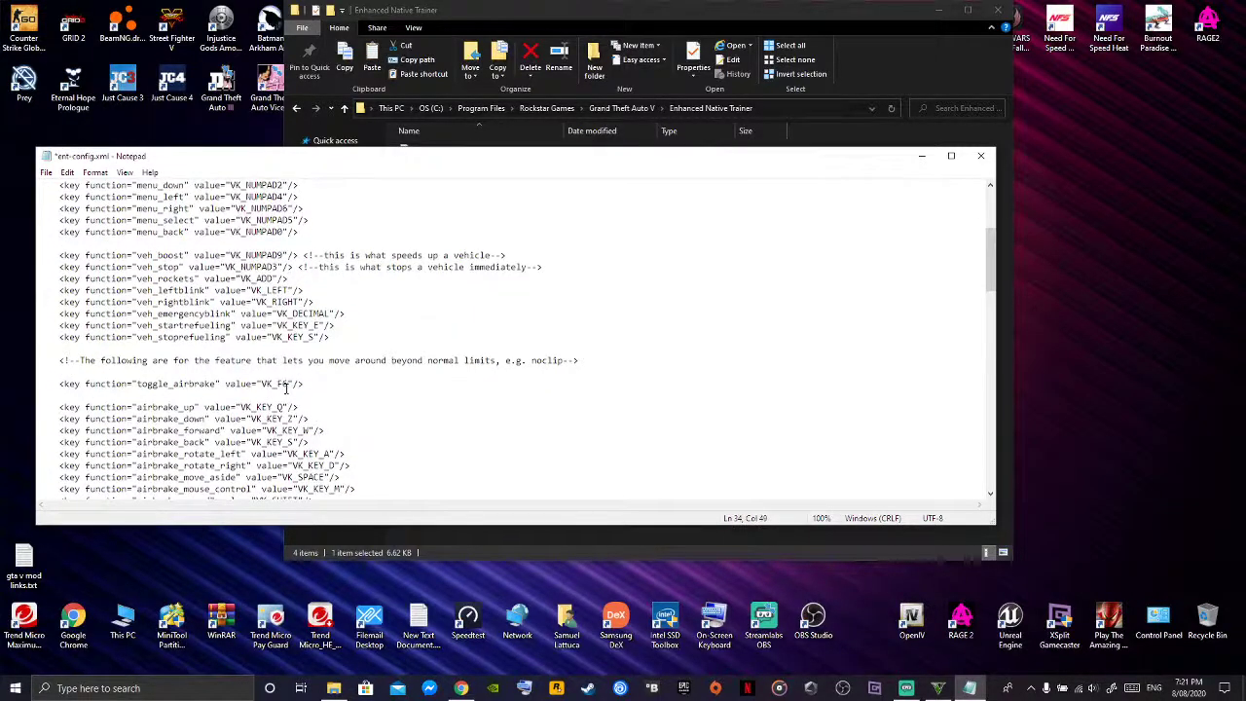
pyautogui.write('5')
pyautogui.click(45, 173)
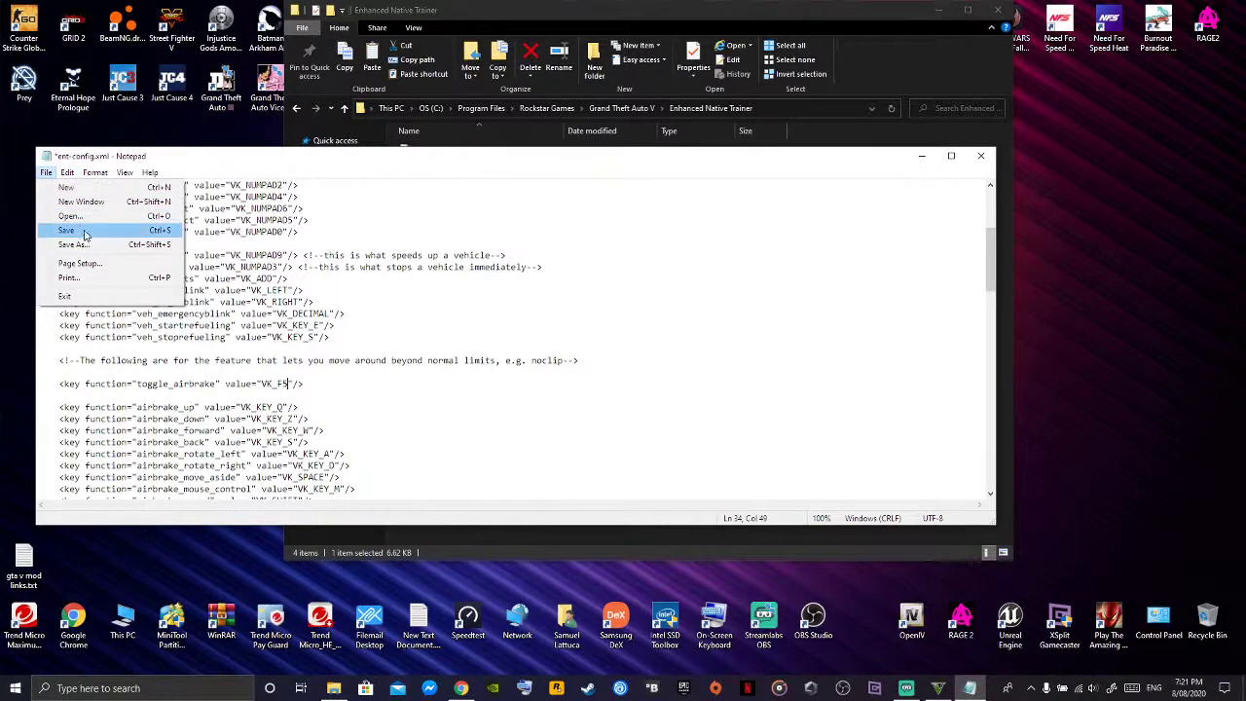
pyautogui.click(86, 234)
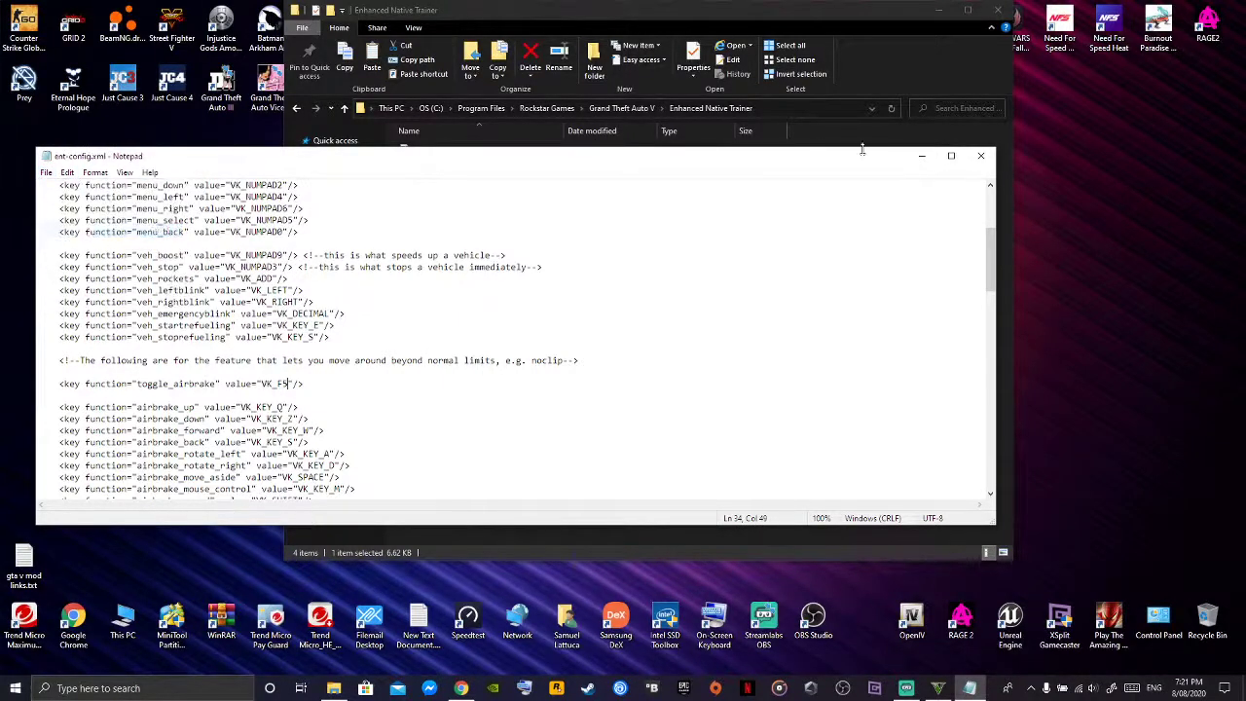
# - Close Notepad and File Explorer, switch back to Grand Theft Auto V and resume the game from the pause menu
pyautogui.click(981, 156)
pyautogui.click(998, 9)
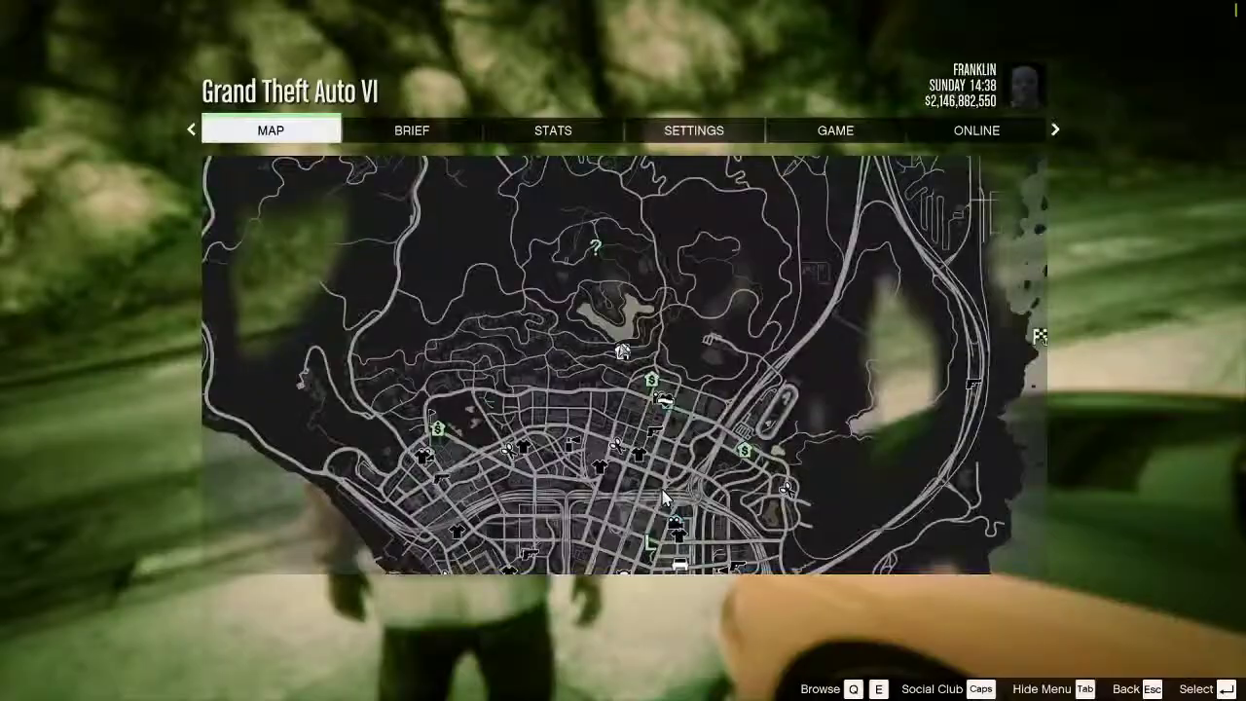
pyautogui.press('Escape')
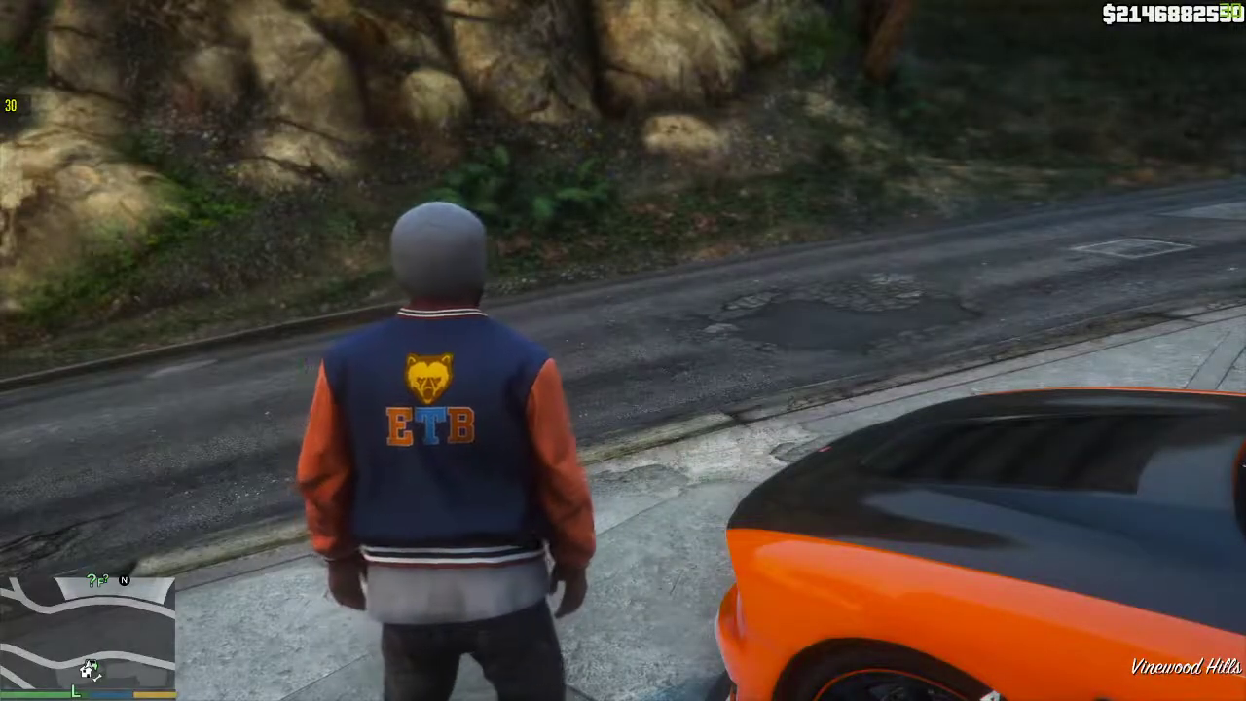
# - Try to open the trainer menu, then exit Grand Theft Auto V to the Windows desktop
pyautogui.press('F4')
pyautogui.press('F4')
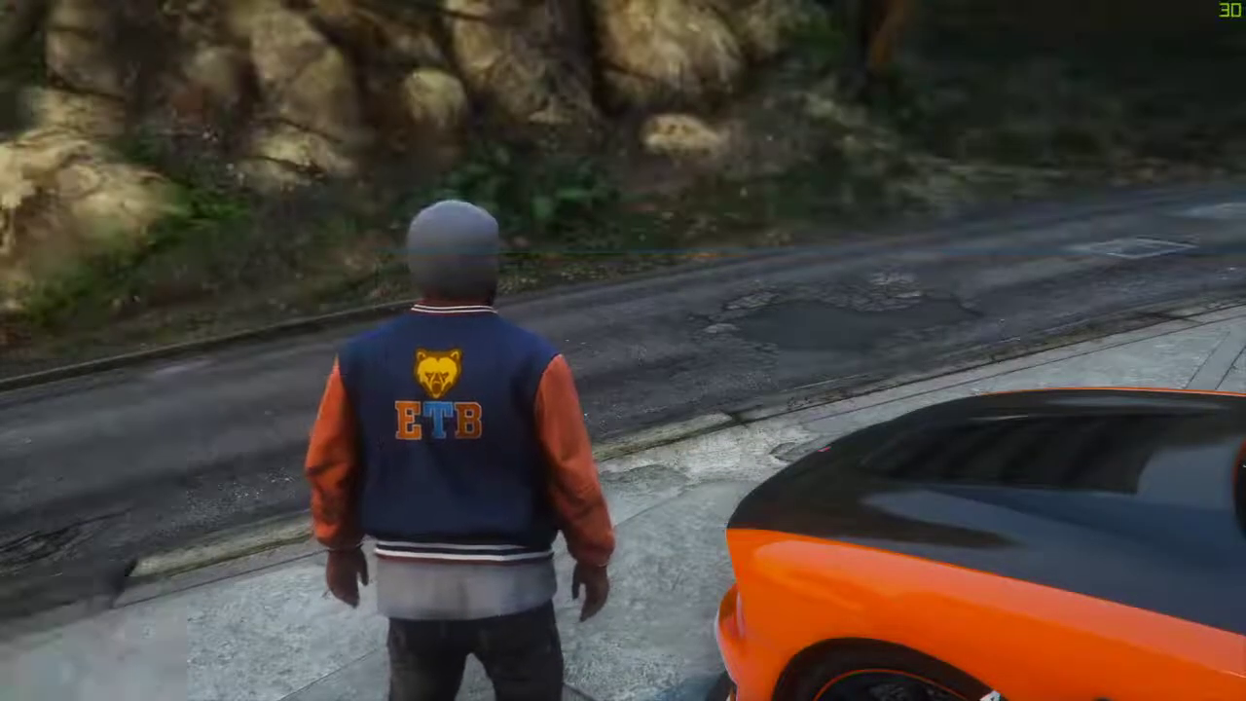
pyautogui.press('Escape')
pyautogui.click(785, 129)
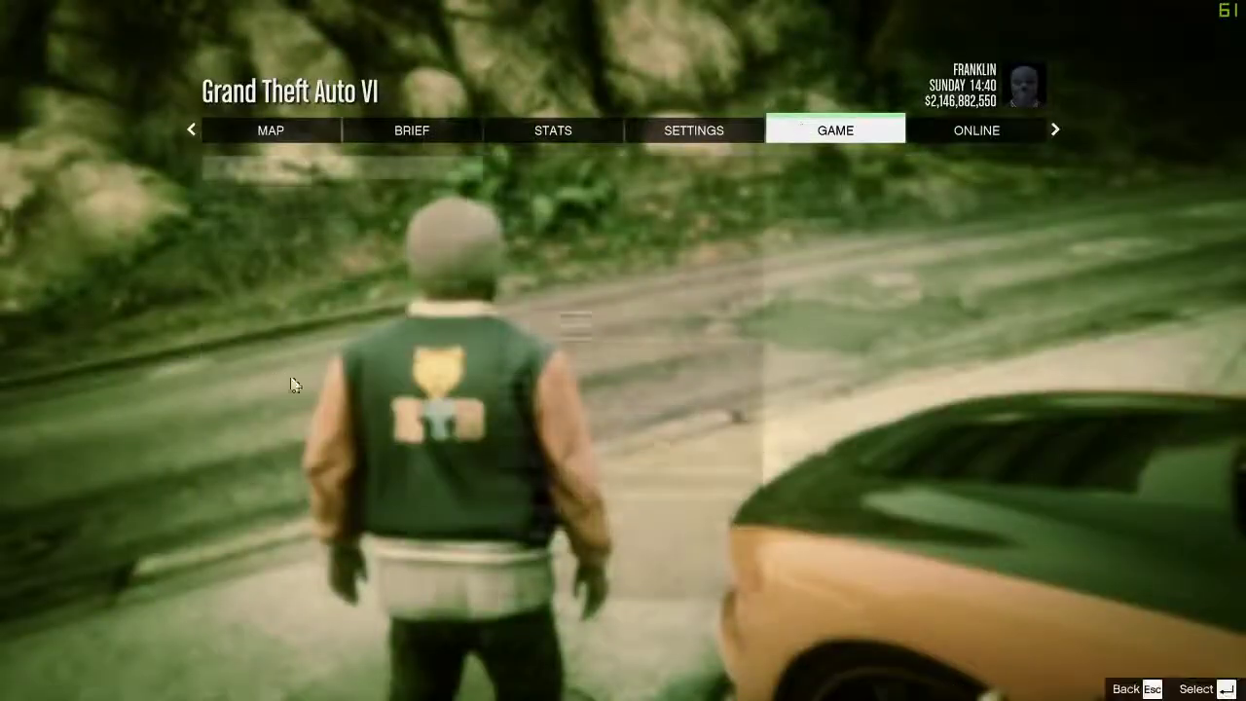
pyautogui.click(331, 274)
pyautogui.click(331, 274)
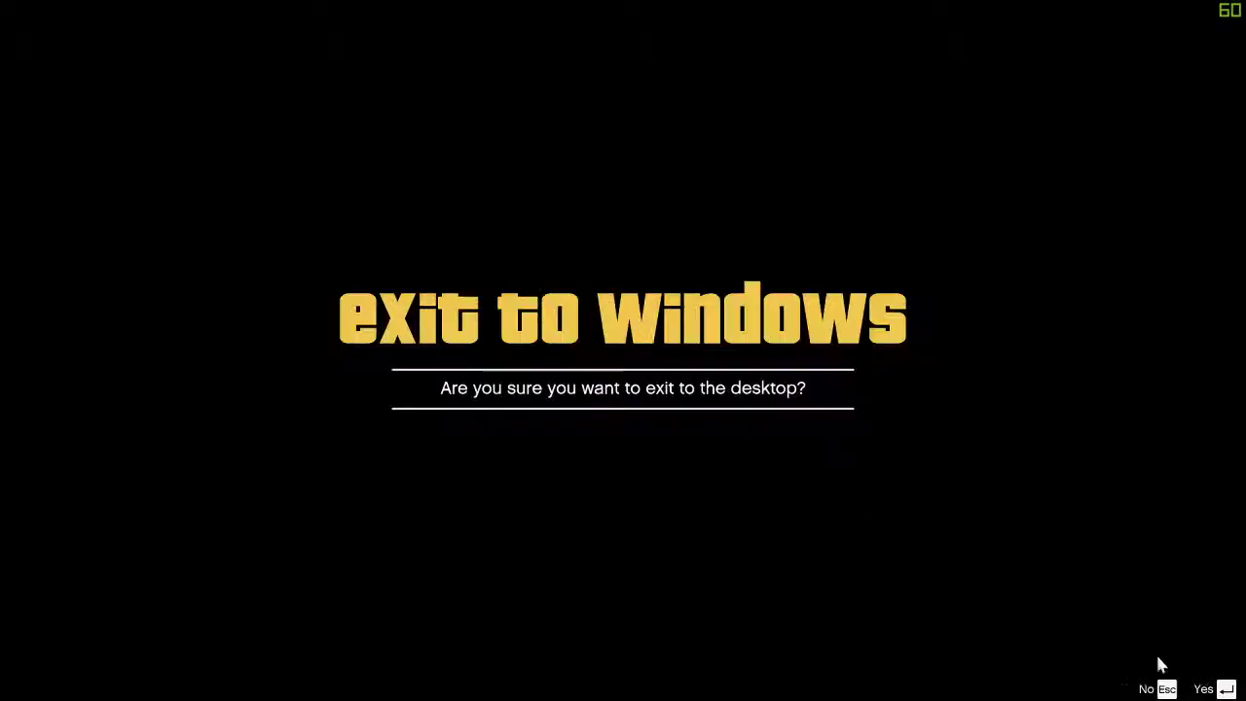
pyautogui.click(1205, 688)
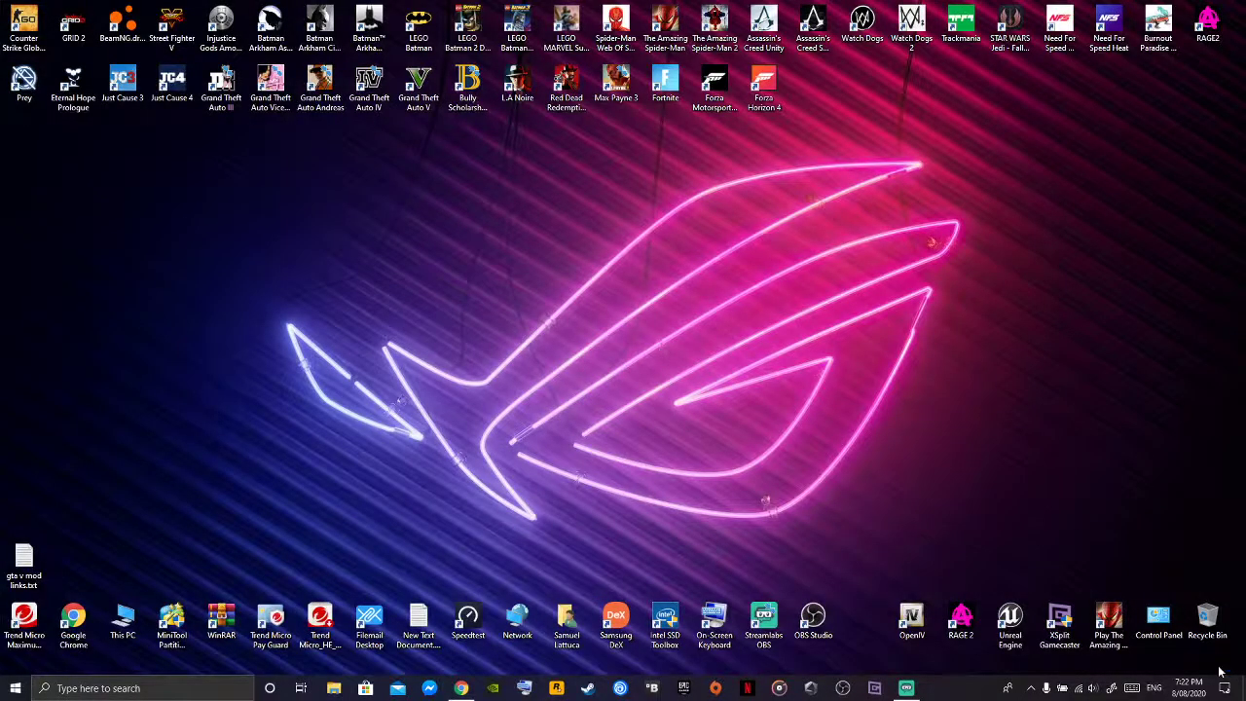
# - Open the Rockstar Games Launcher and start Grand Theft Auto V from the library
pyautogui.click(556, 689)
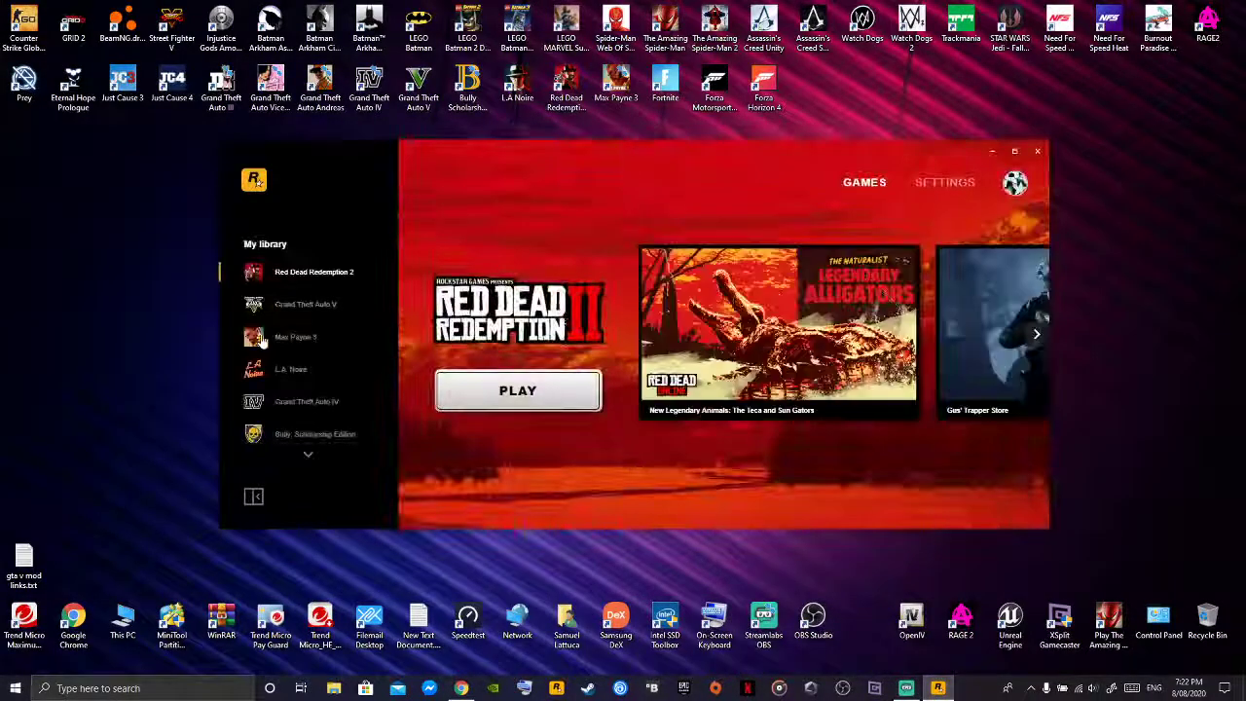
pyautogui.click(302, 304)
pyautogui.click(526, 395)
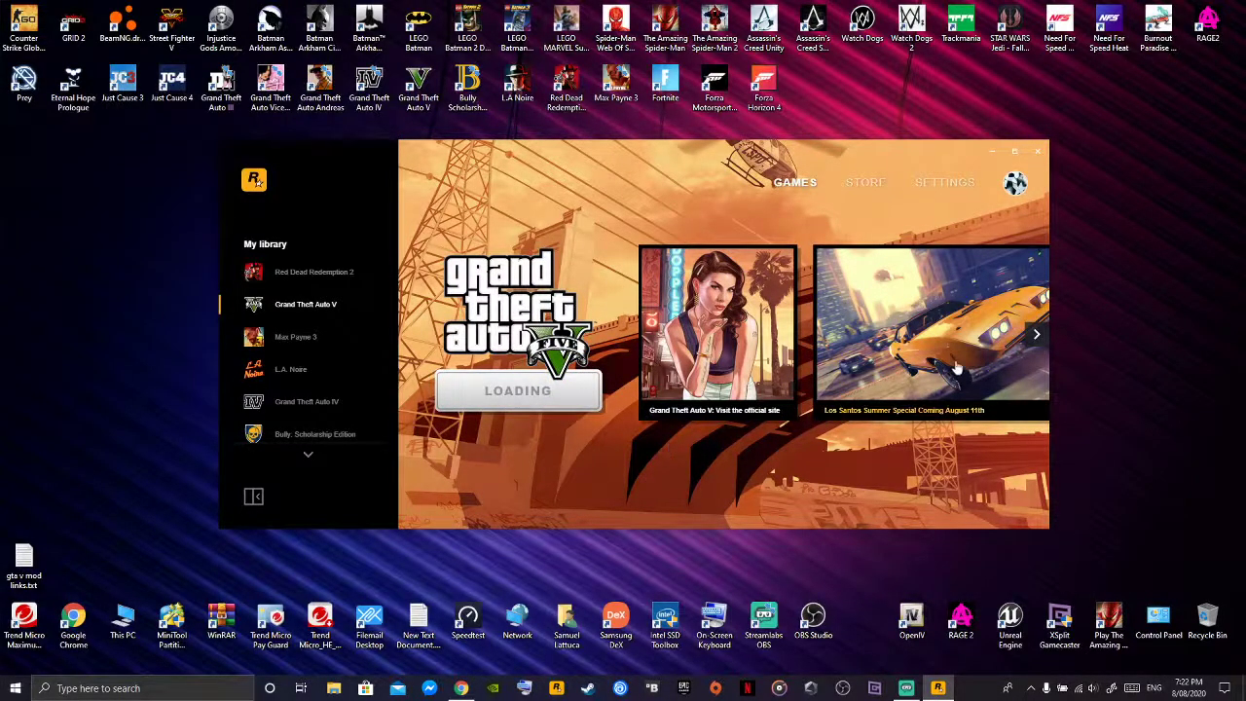
pyautogui.click(1037, 334)
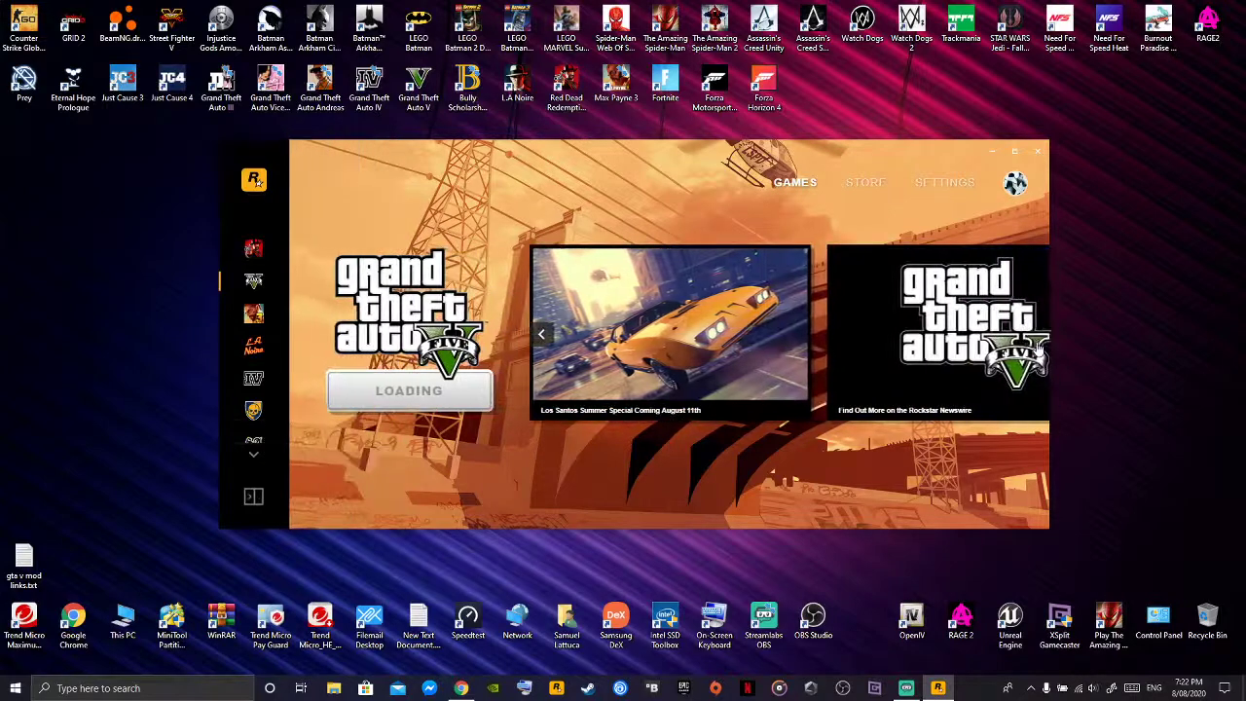
pyautogui.click(541, 336)
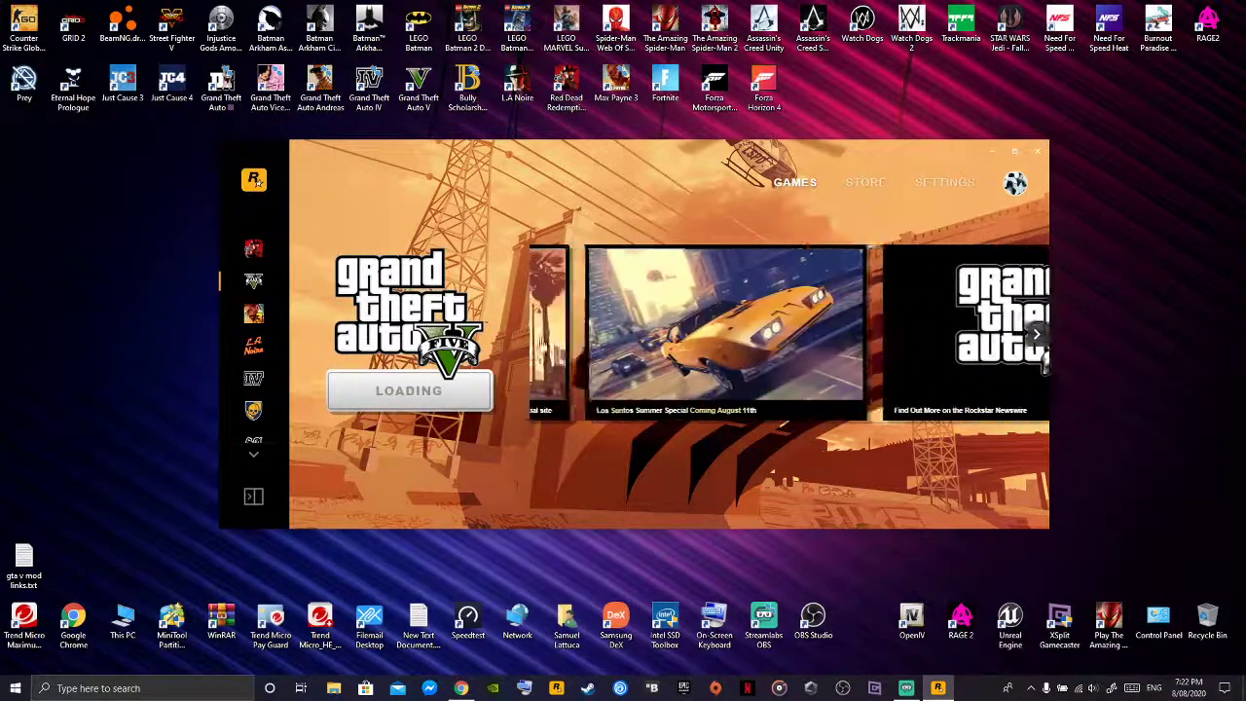
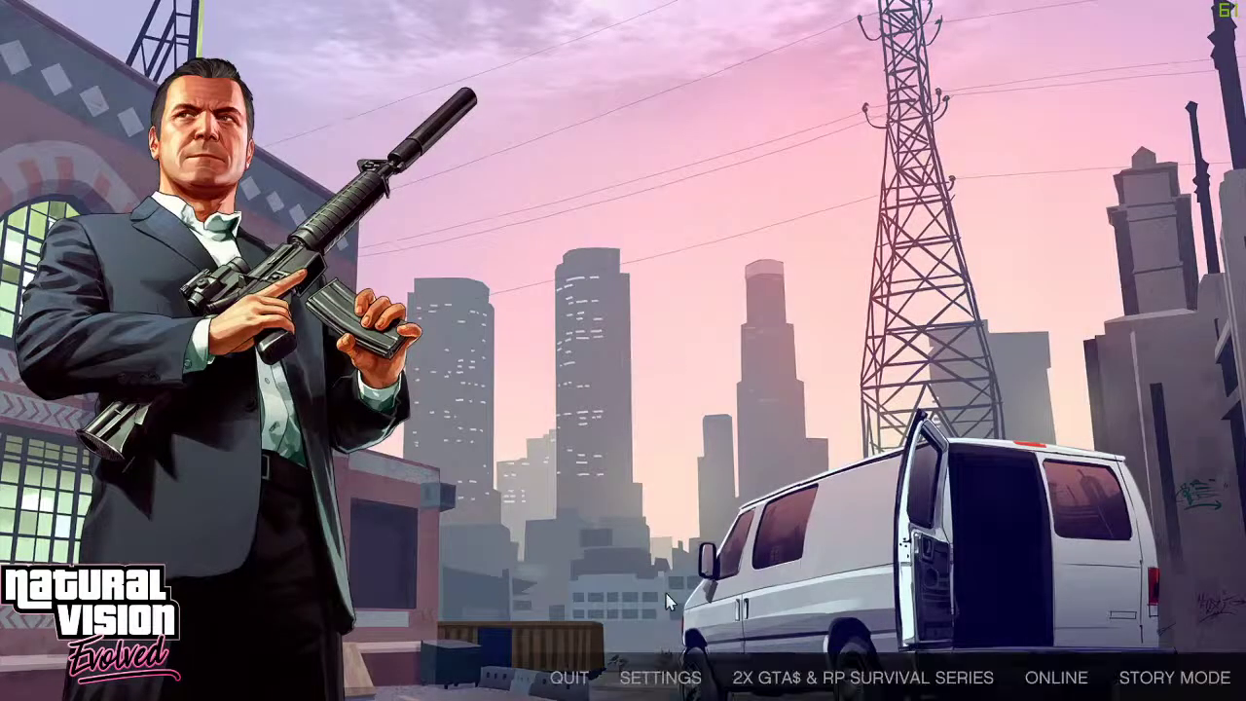
# - Raise Extended Shadows Distance to its maximum in the advanced graphics settings
pyautogui.click(668, 680)
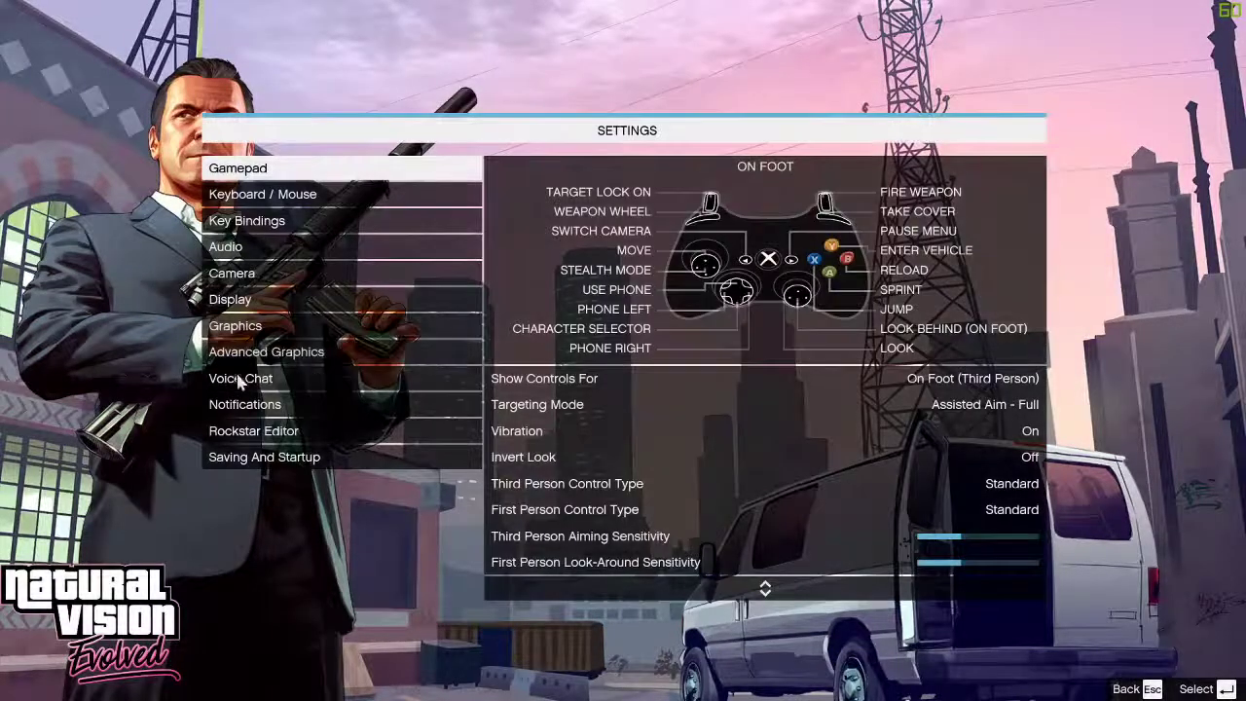
pyautogui.click(278, 352)
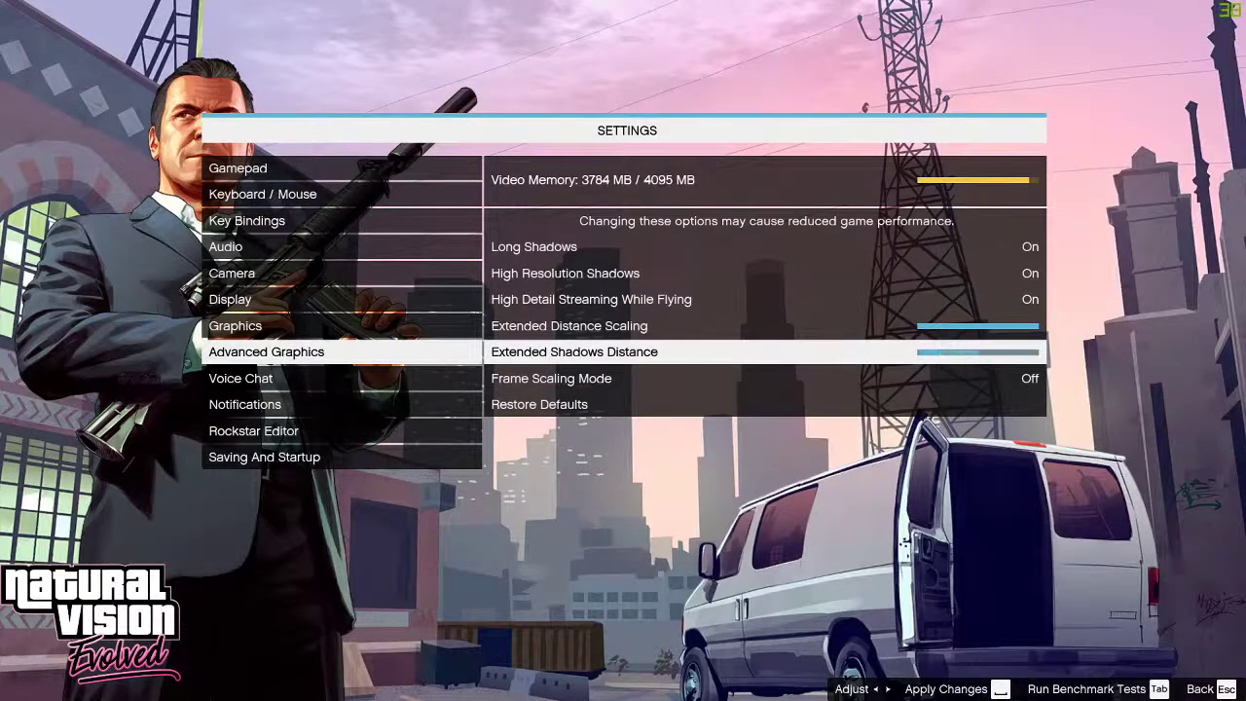
pyautogui.press('Right')
pyautogui.press('Escape')
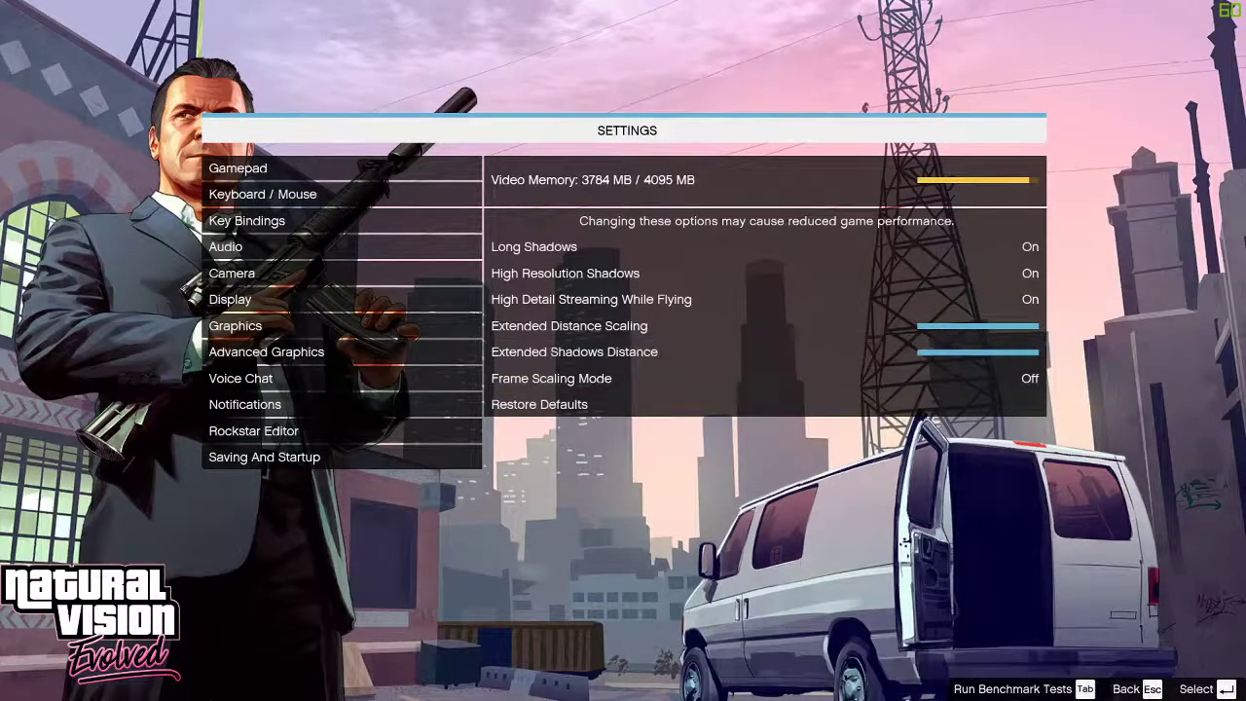
# - Leave the settings, load Story Mode and walk the character out of the house onto the driveway
pyautogui.press('Escape')
pyautogui.press('Right')
pyautogui.press('Return')
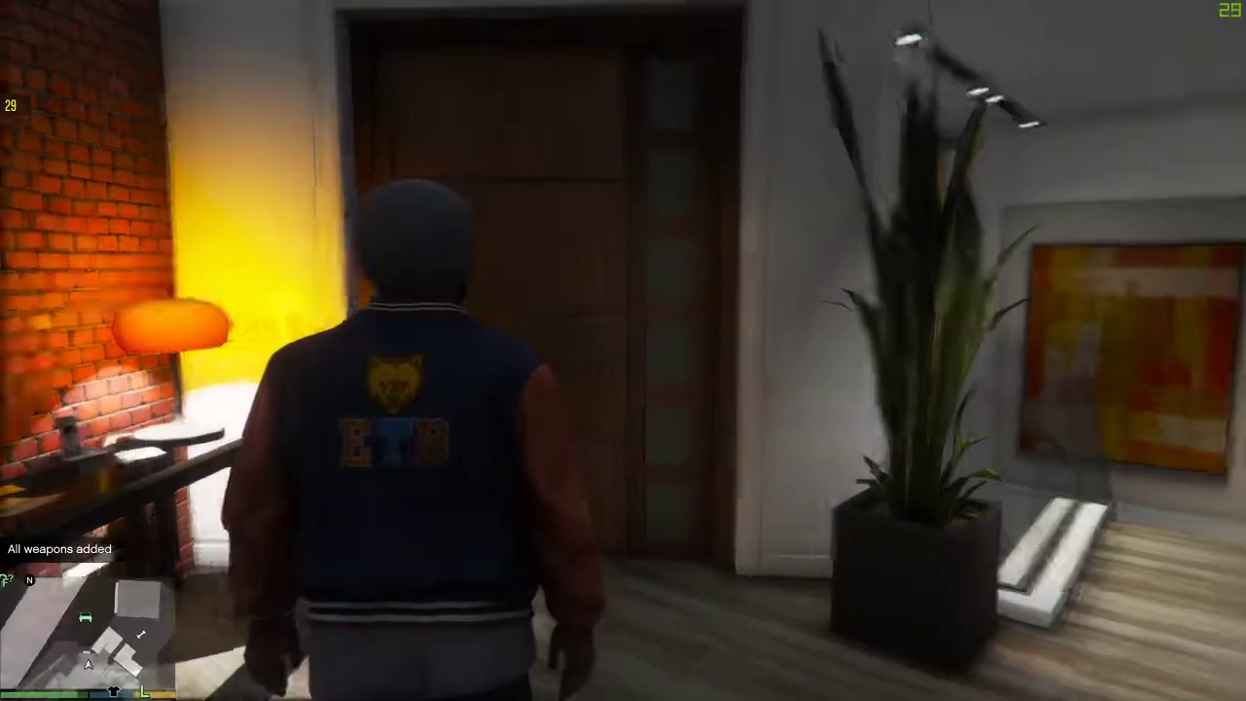
pyautogui.press('w')
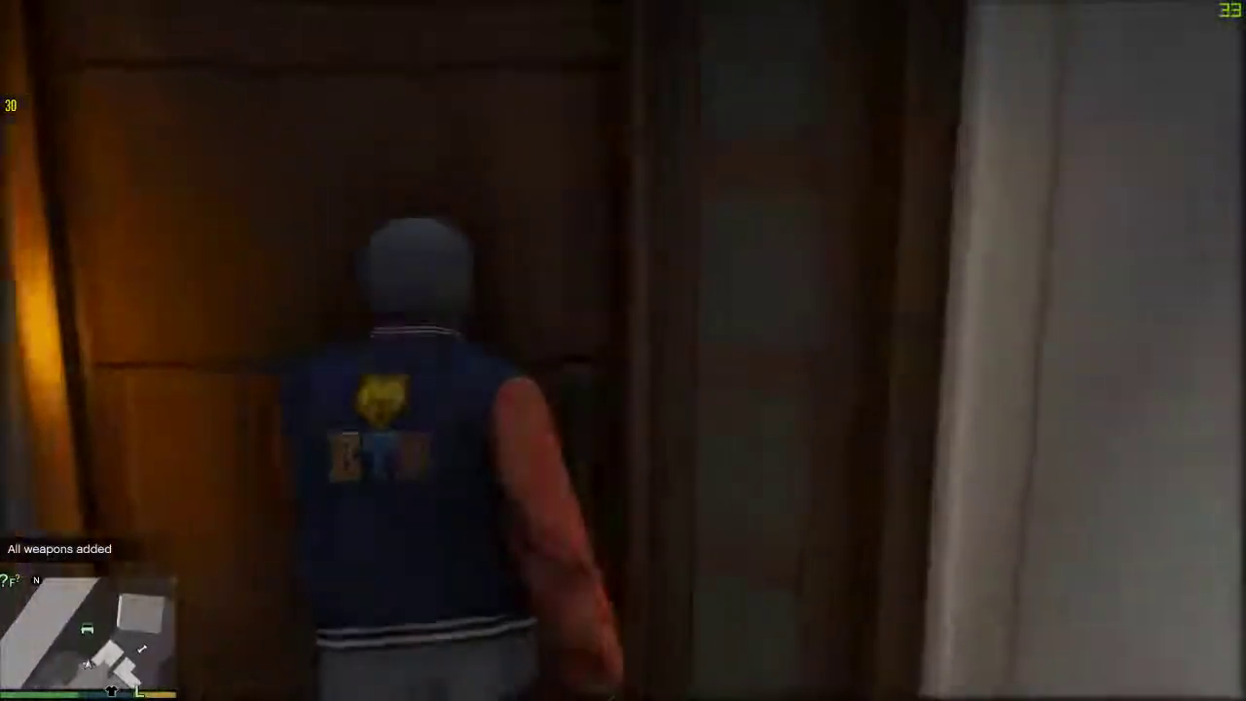
pyautogui.press('w')
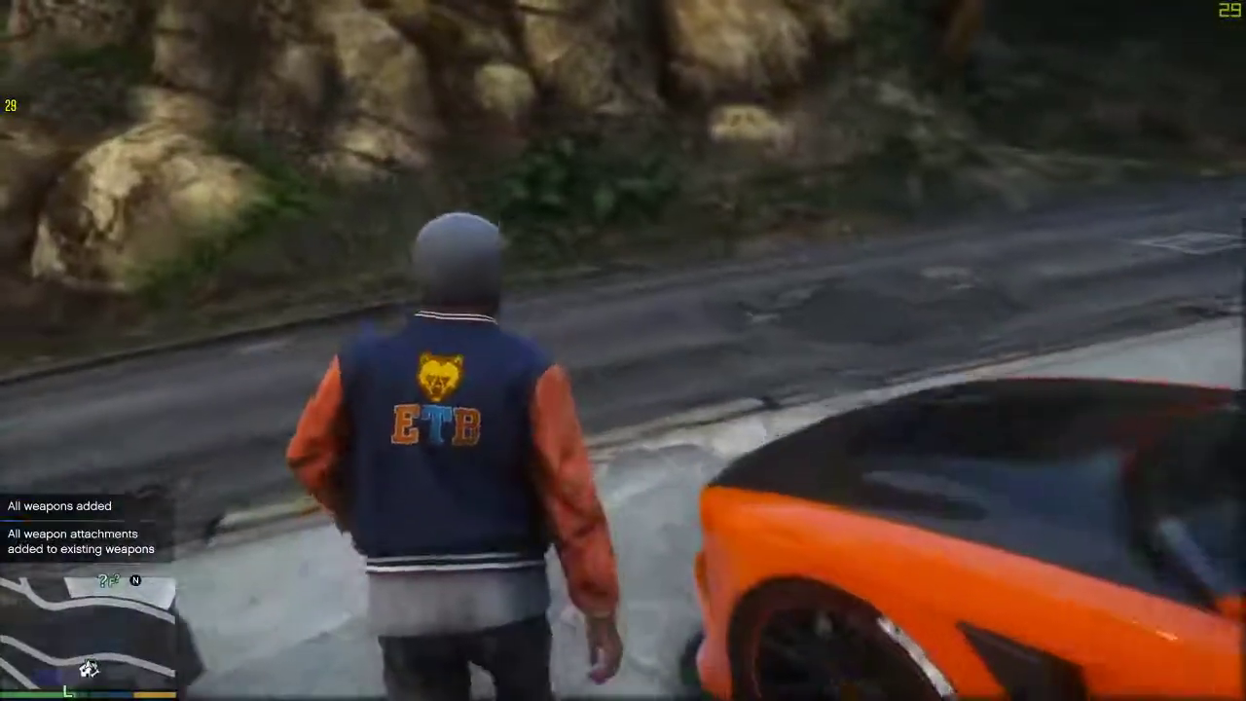
# - Open the Enhanced Native Trainer main menu and walk the character around the driveway by the garage
pyautogui.press('F4')
pyautogui.press('w')
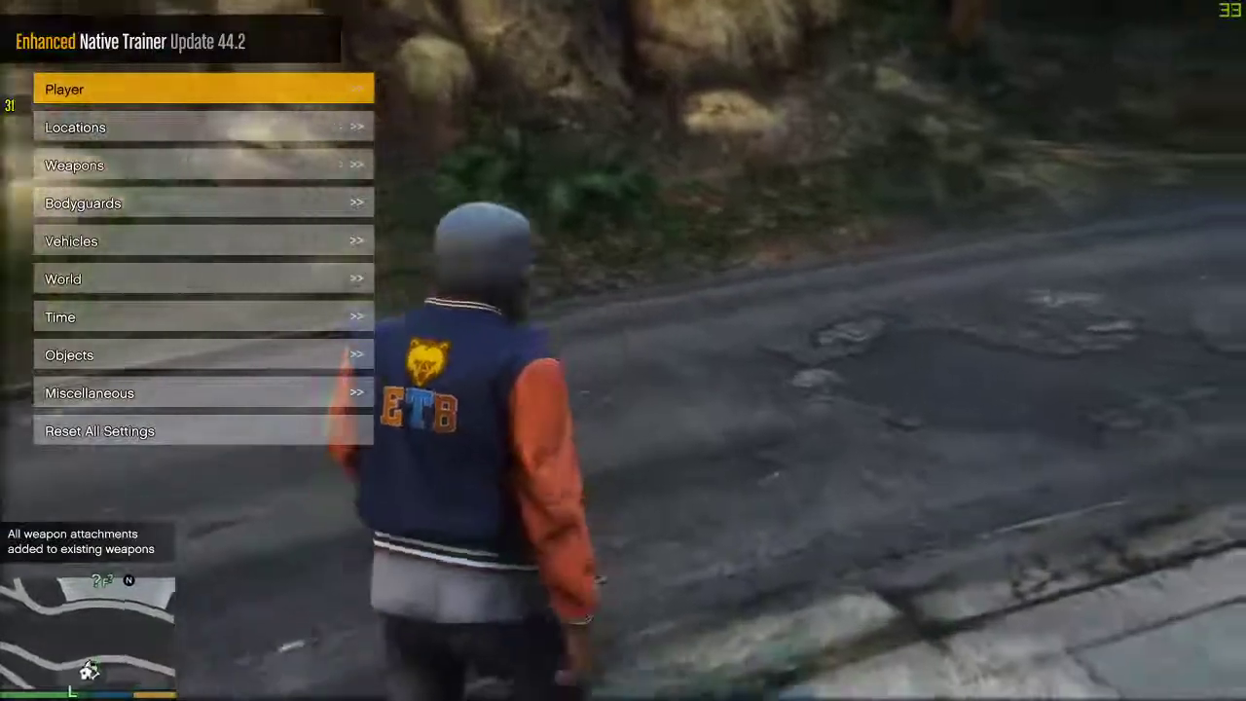
pyautogui.press('w')
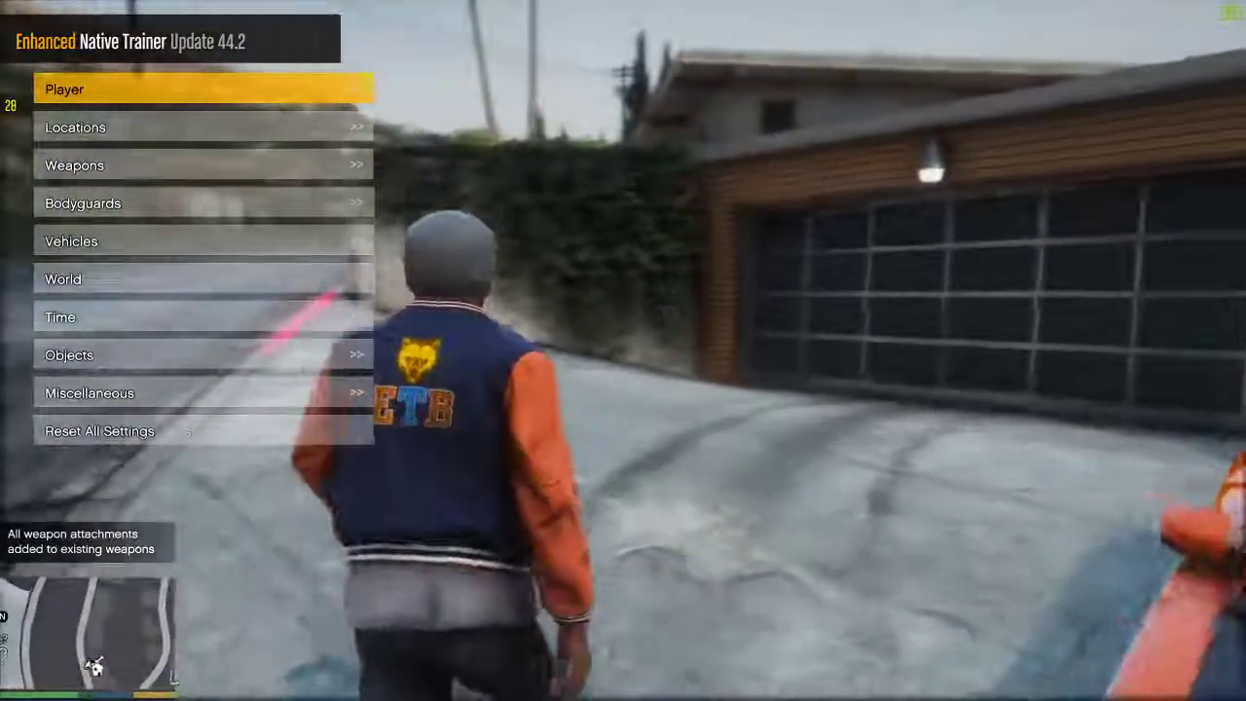
pyautogui.press('w')
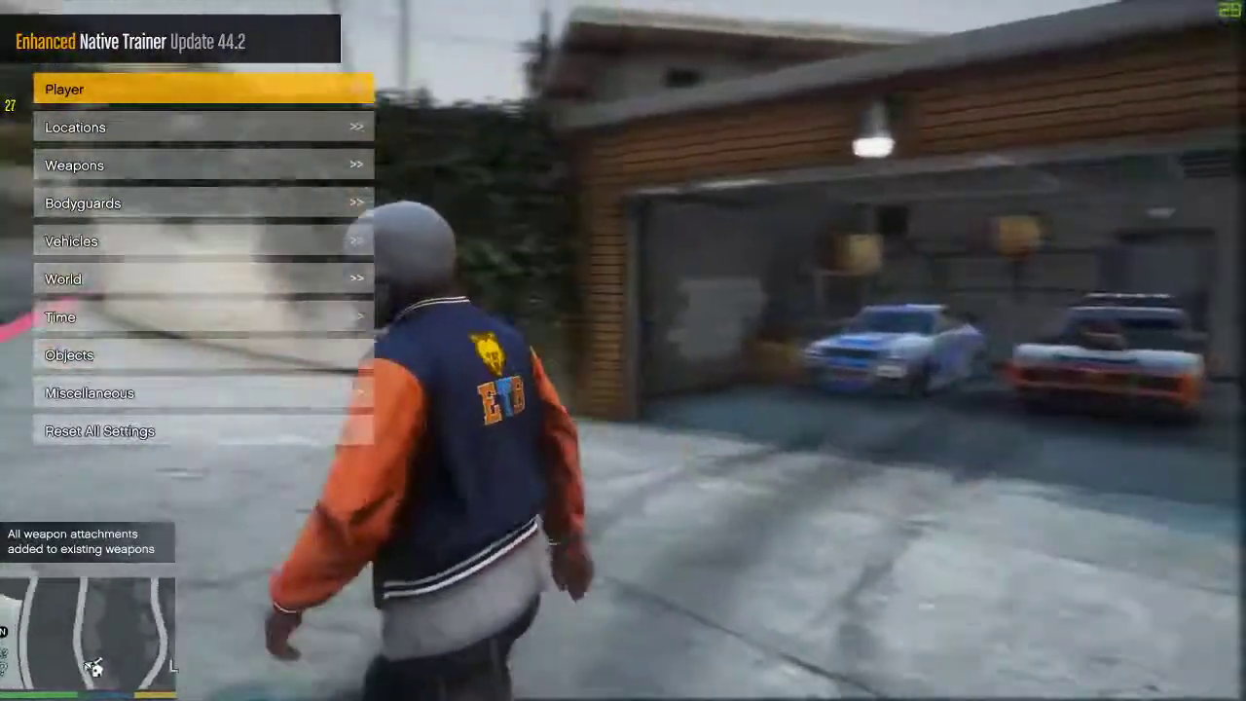
pyautogui.press('w')
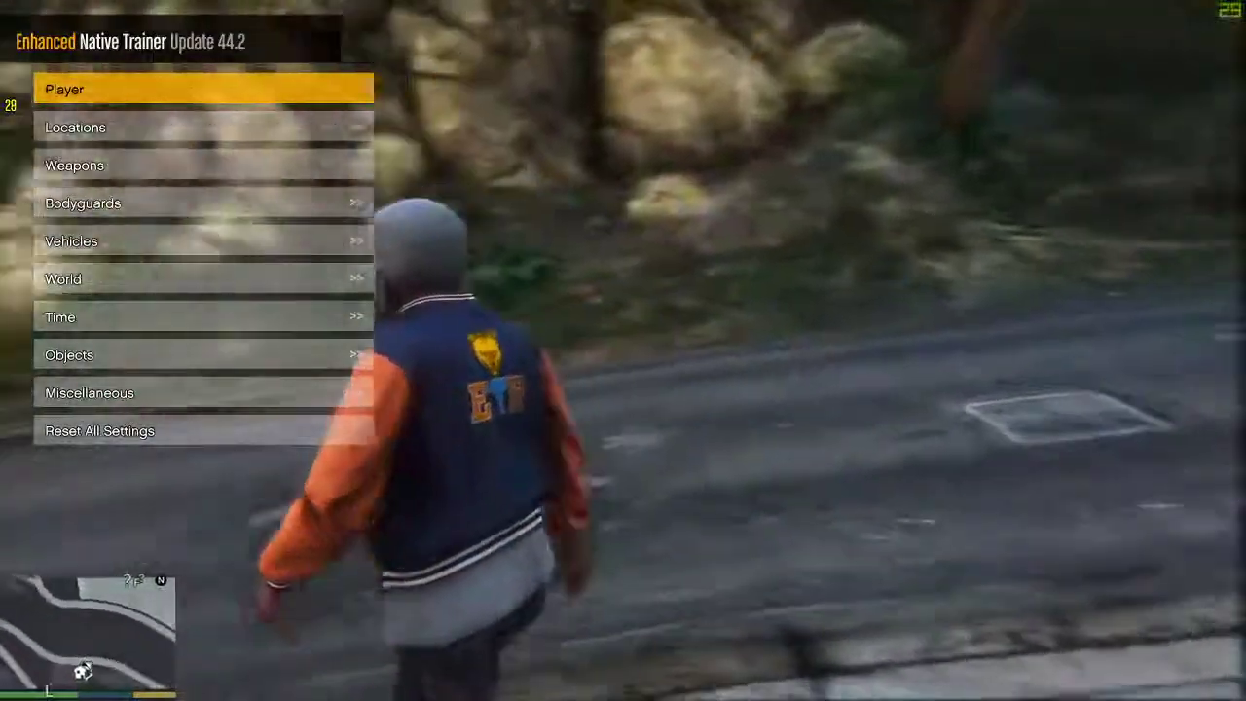
# - Set the game time to the Midnight preset in the trainer's time options
pyautogui.press('Down')
pyautogui.press('Down')
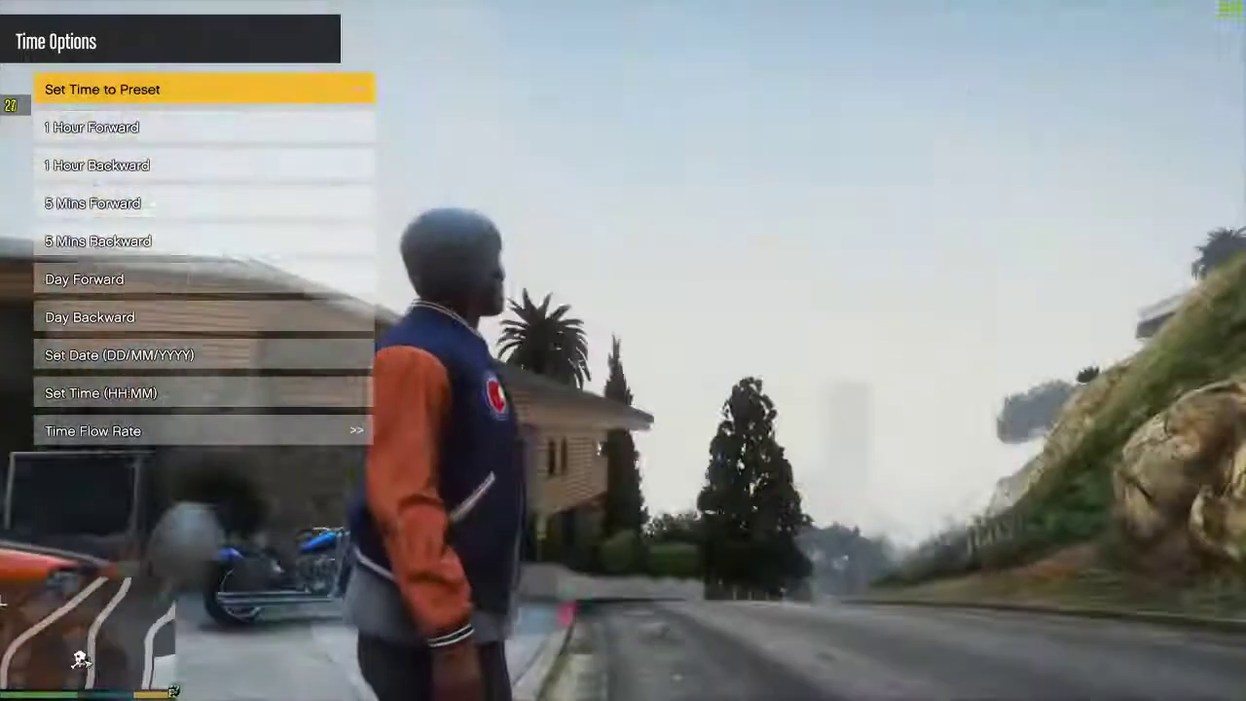
pyautogui.press('Return')
pyautogui.press('Down')
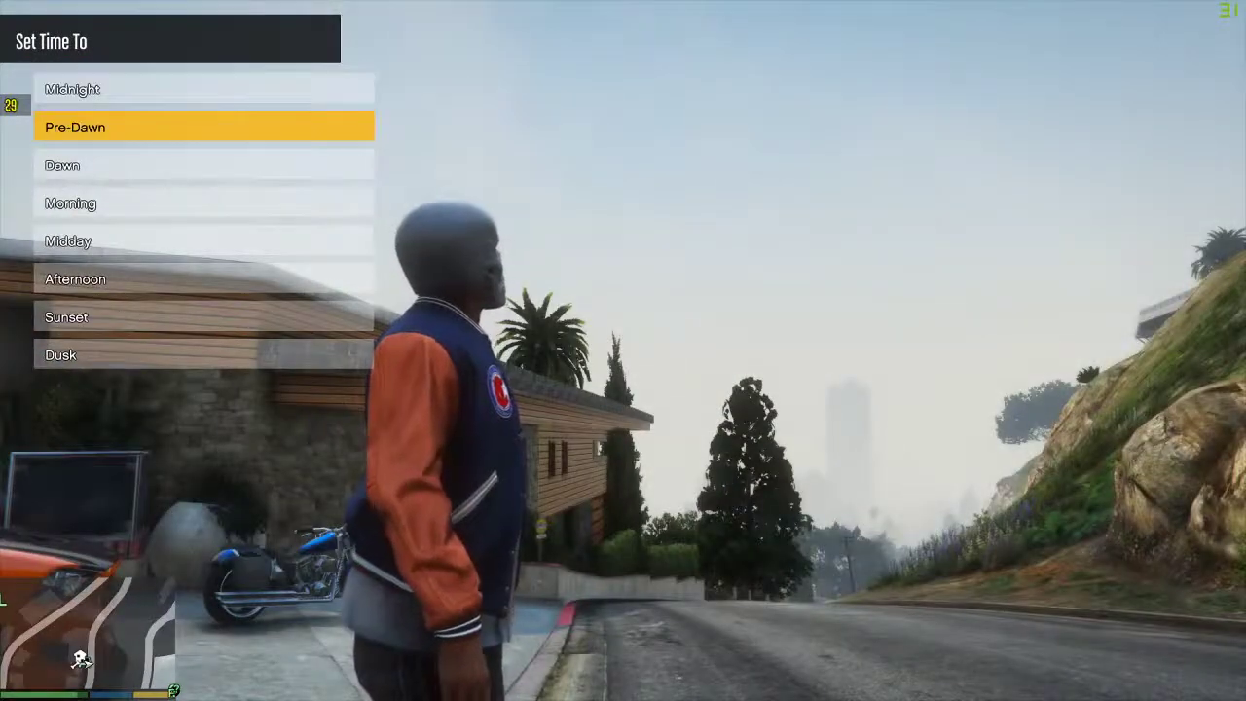
pyautogui.press('Up')
pyautogui.press('Return')
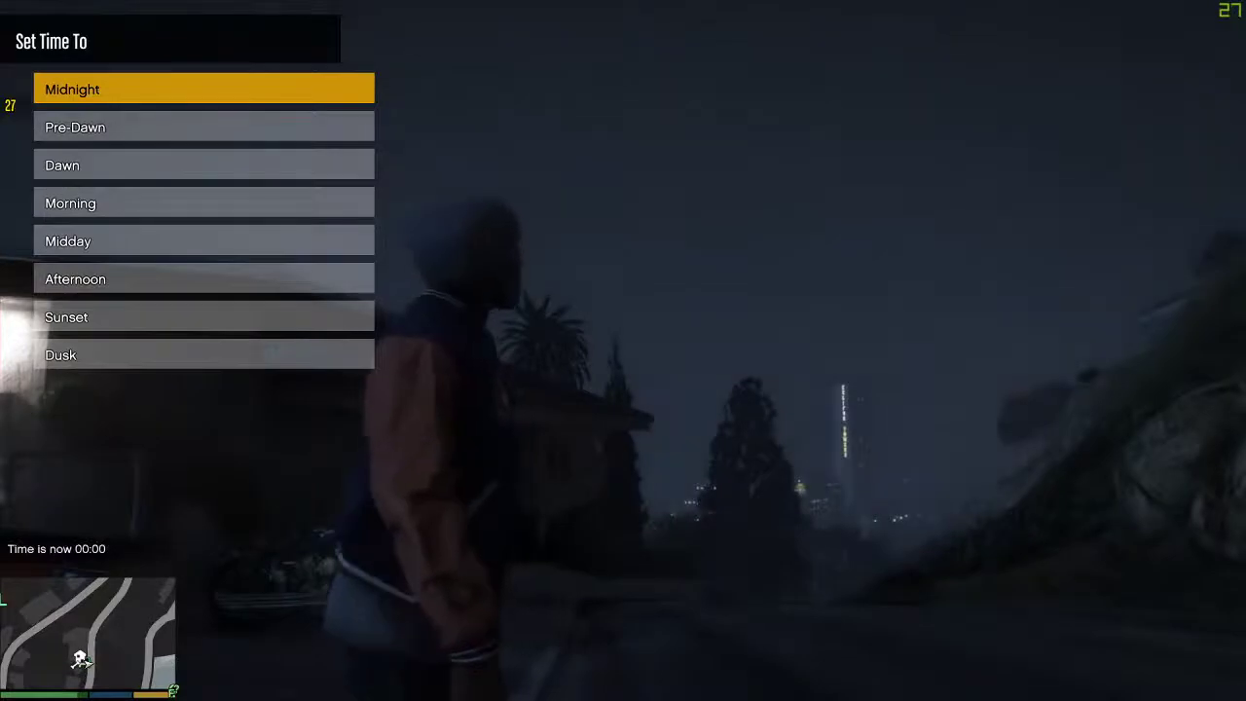
# - Toggle frozen time on in the trainer's time flow rate options and return to the trainer's main menu
pyautogui.press('BackSpace')
pyautogui.press('Down')
pyautogui.press('Down')
pyautogui.press('Down')
pyautogui.press('Down')
pyautogui.press('Down')
pyautogui.press('Down')
pyautogui.press('Down')
pyautogui.press('Down')
pyautogui.press('Down')
pyautogui.press('Down')
pyautogui.press('Up')
pyautogui.press('Return')
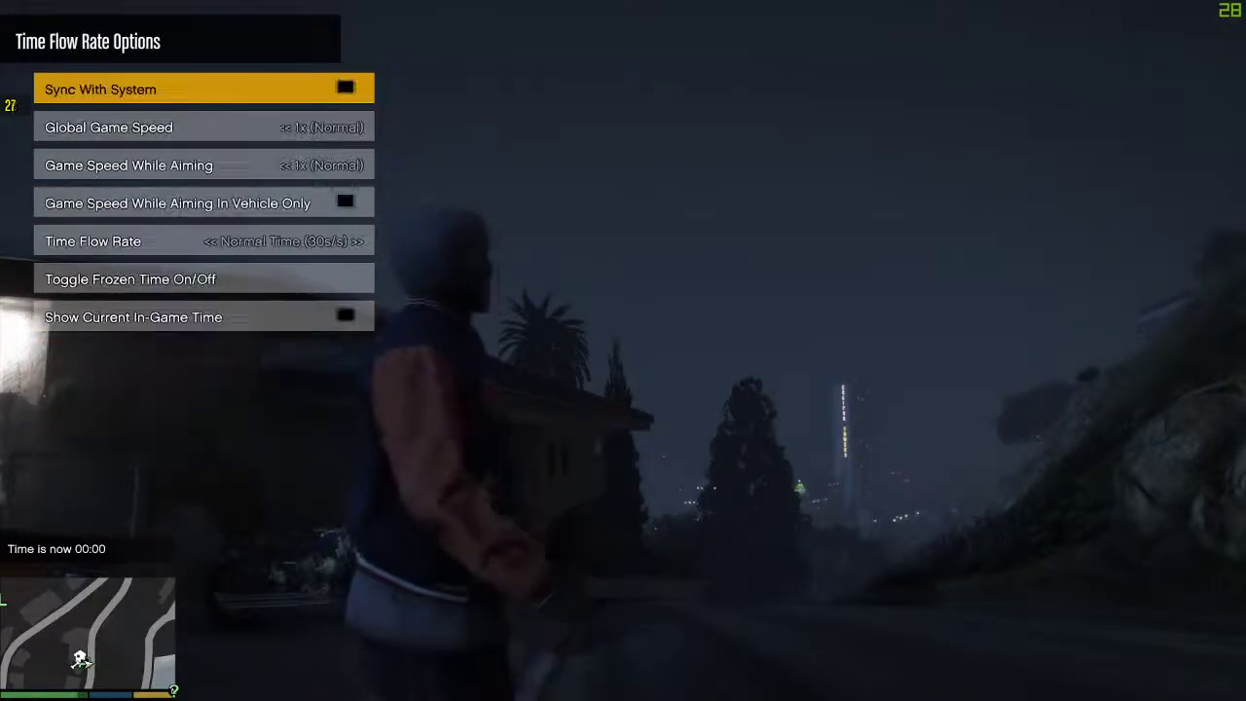
pyautogui.press('Down')
pyautogui.press('Down')
pyautogui.press('Down')
pyautogui.press('Down')
pyautogui.press('Down')
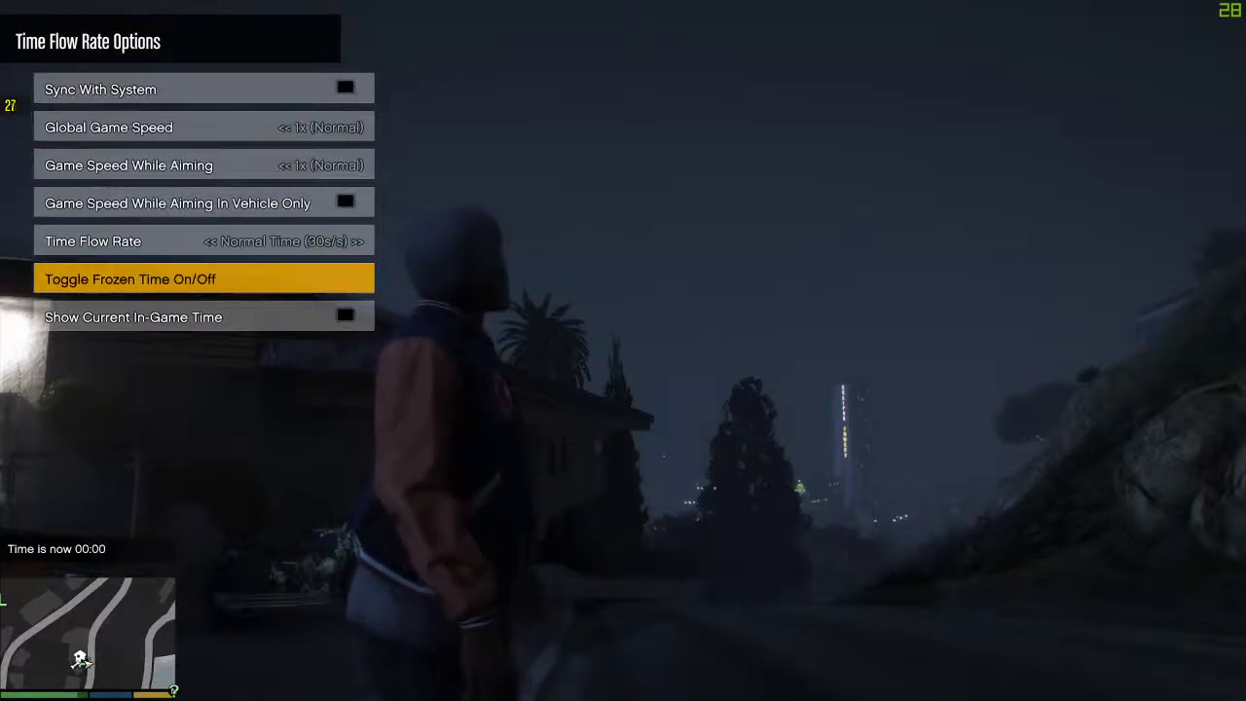
pyautogui.press('Return')
pyautogui.press('BackSpace')
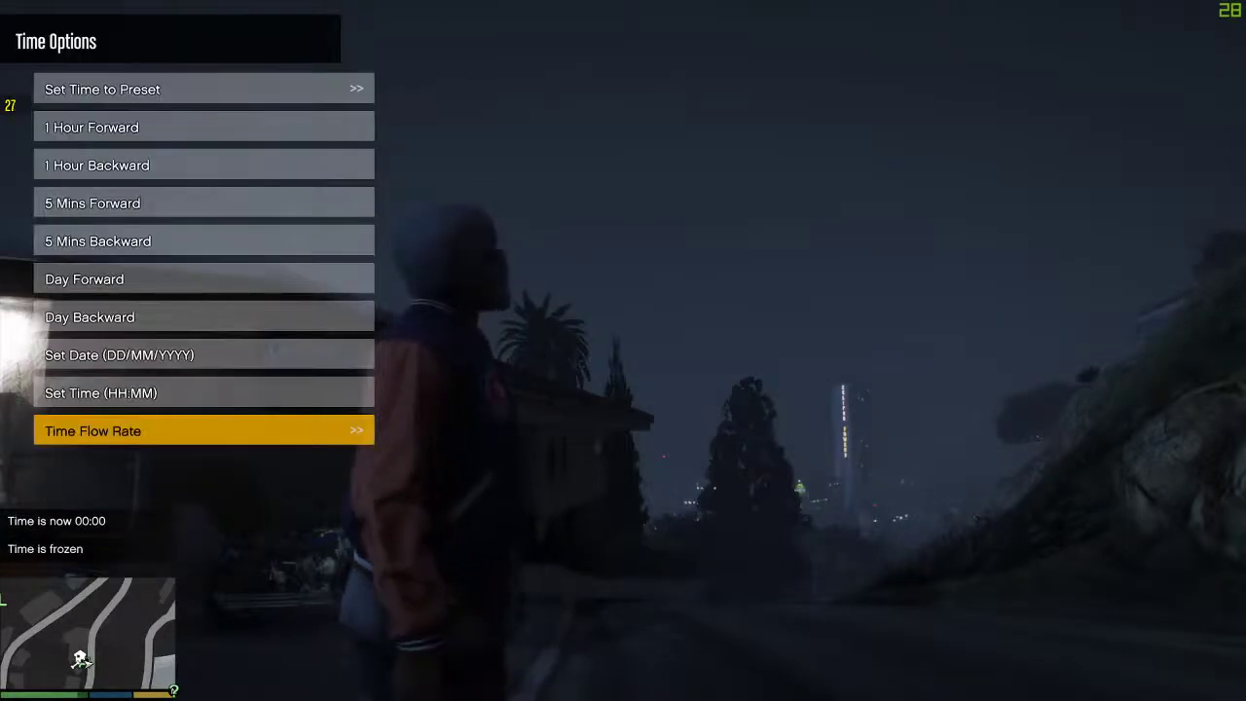
pyautogui.press('Up')
pyautogui.press('BackSpace')
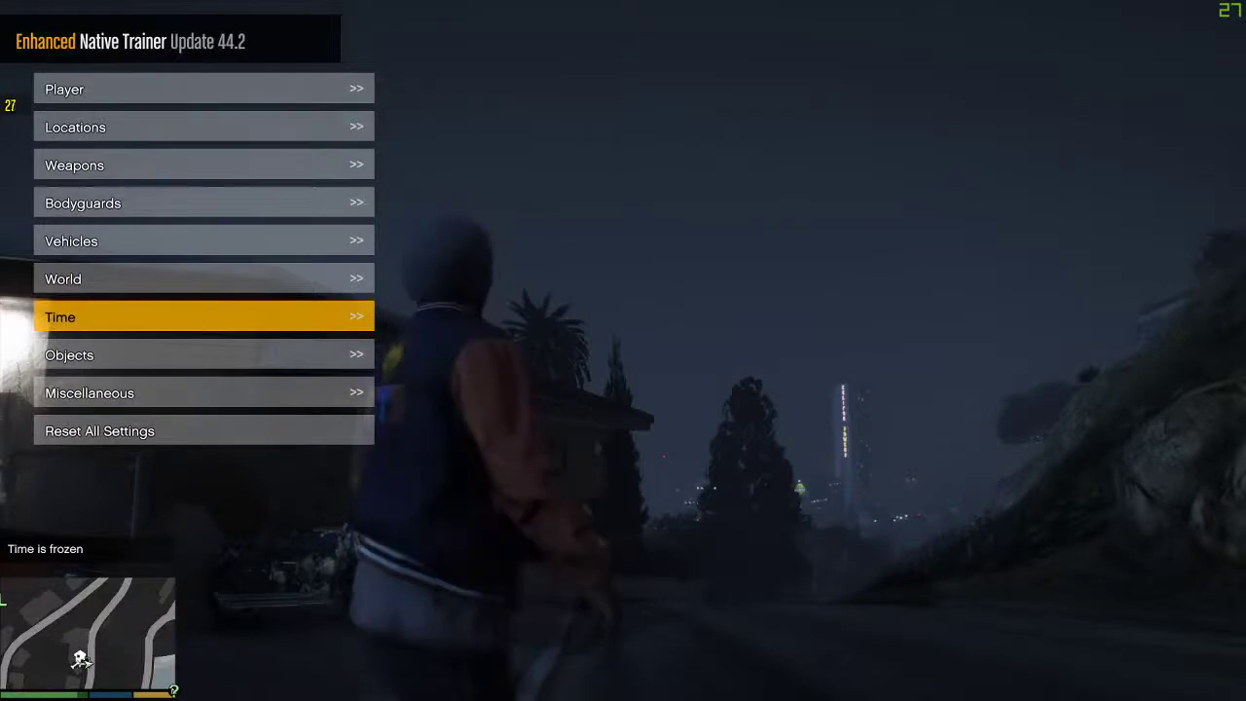
# - Set the weather to Stormy in the trainer's world options and leave the weather list
pyautogui.press('Down')
pyautogui.press('Down')
pyautogui.press('Up')
pyautogui.press('Up')
pyautogui.press('Up')
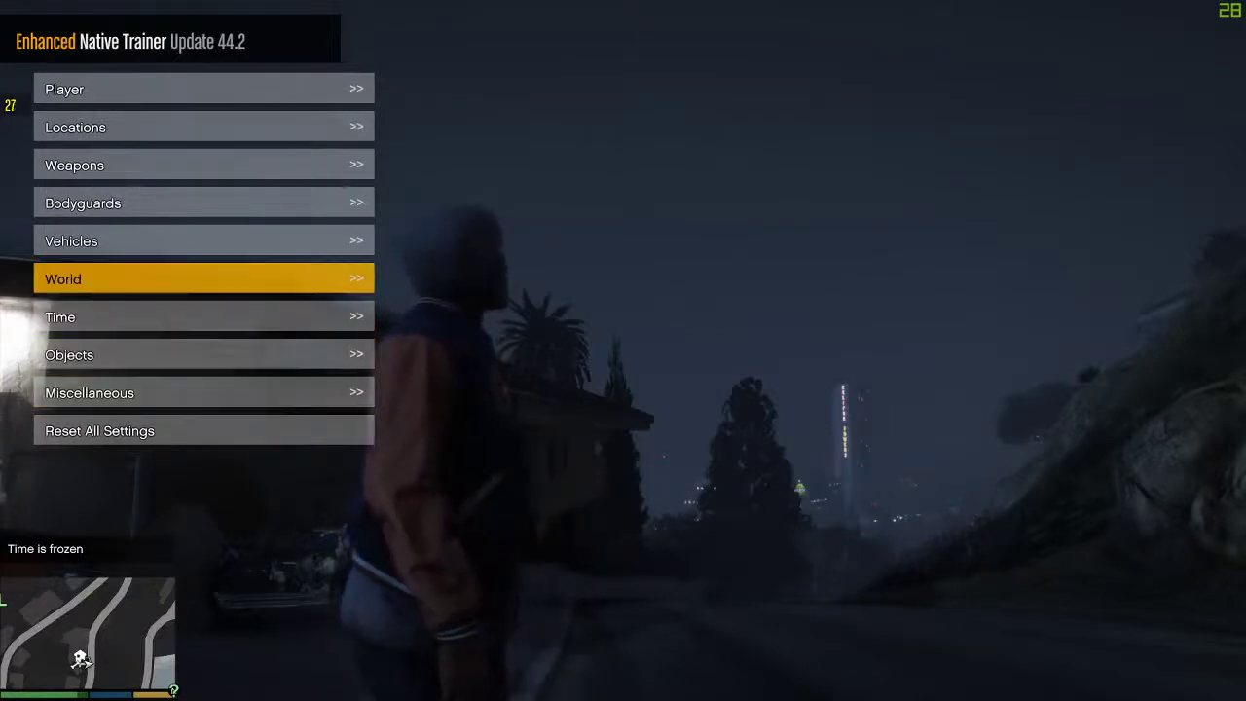
pyautogui.press('Return')
pyautogui.press('Down')
pyautogui.press('Down')
pyautogui.press('Return')
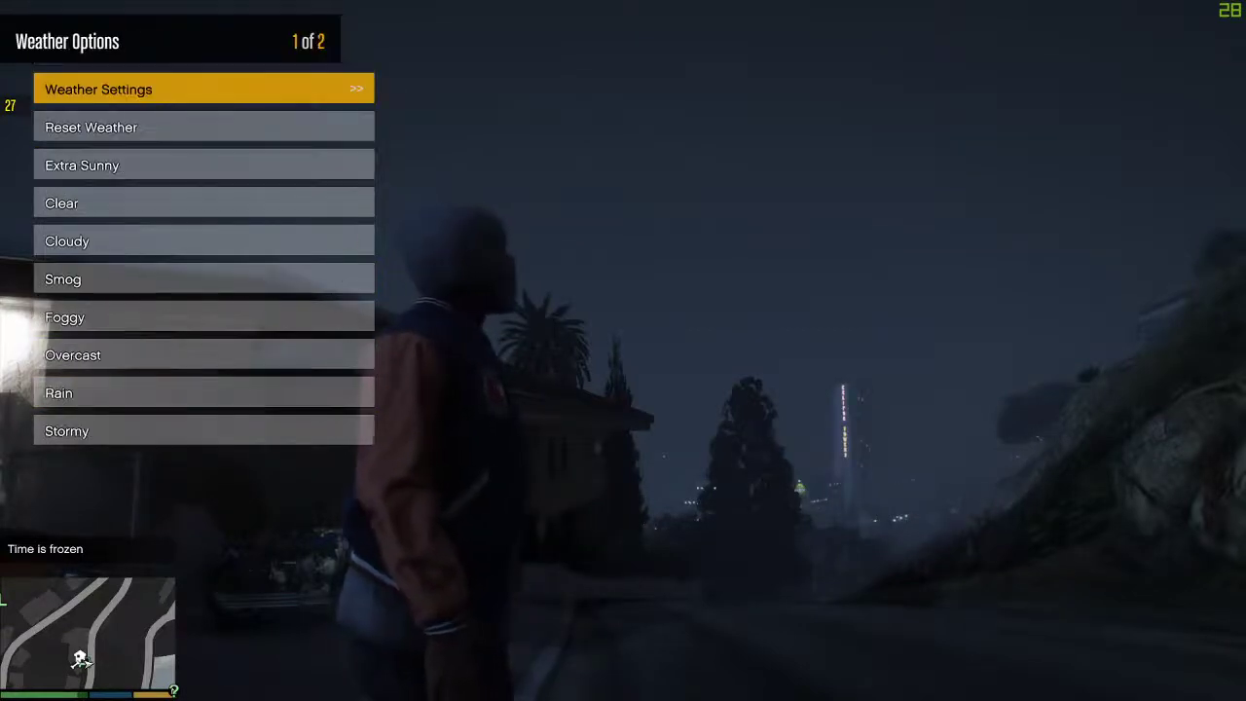
pyautogui.press('Down')
pyautogui.press('Down')
pyautogui.press('Down')
pyautogui.press('Down')
pyautogui.press('Down')
pyautogui.press('Down')
pyautogui.press('Down')
pyautogui.press('Down')
pyautogui.press('Down')
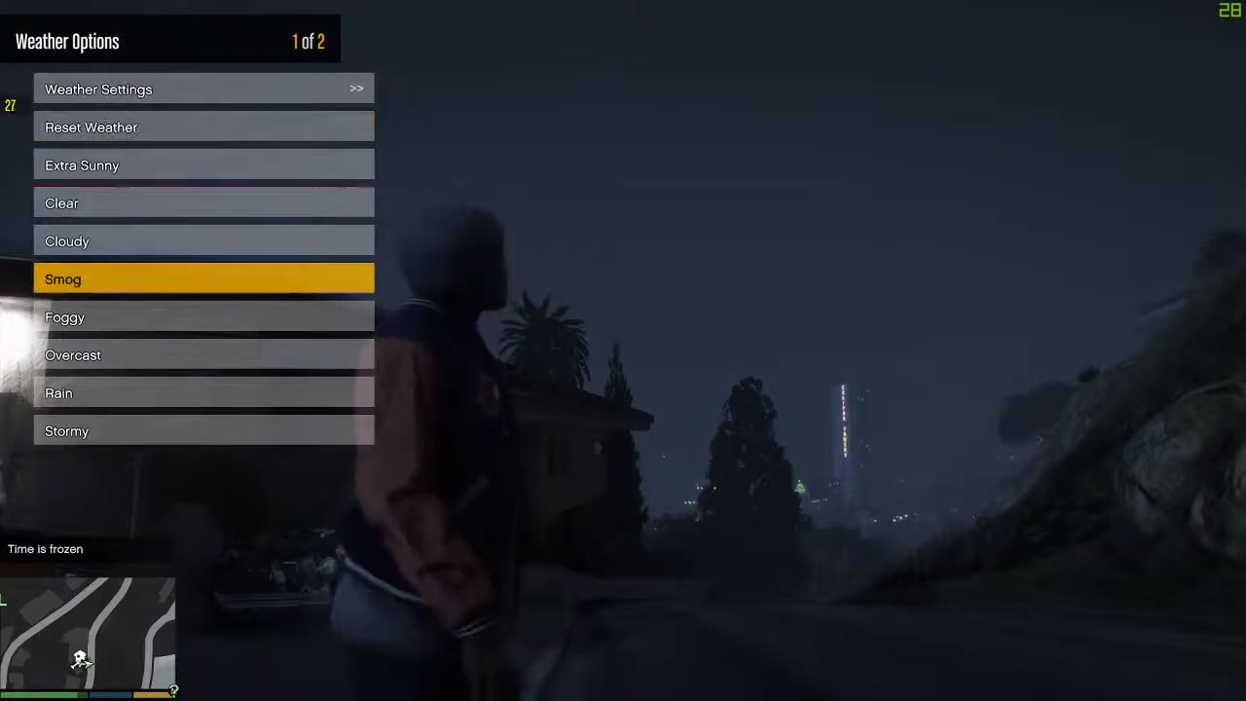
pyautogui.press('Down')
pyautogui.press('Return')
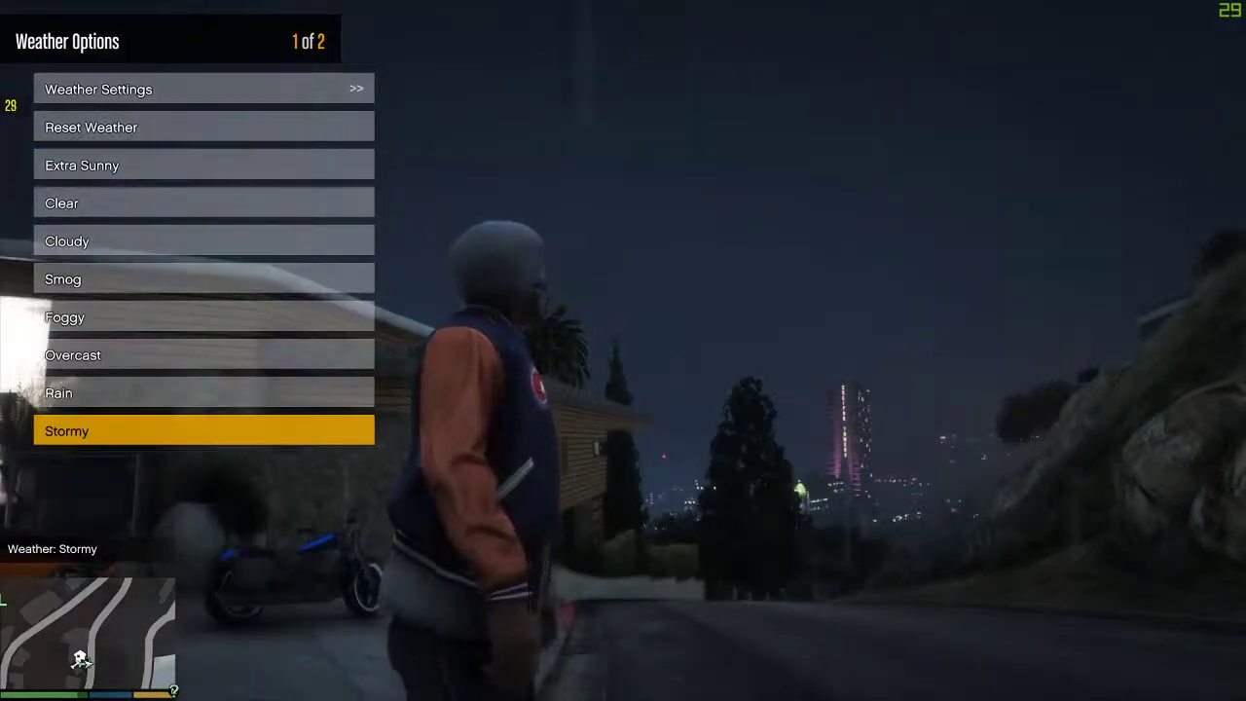
pyautogui.press('BackSpace')
pyautogui.press('BackSpace')
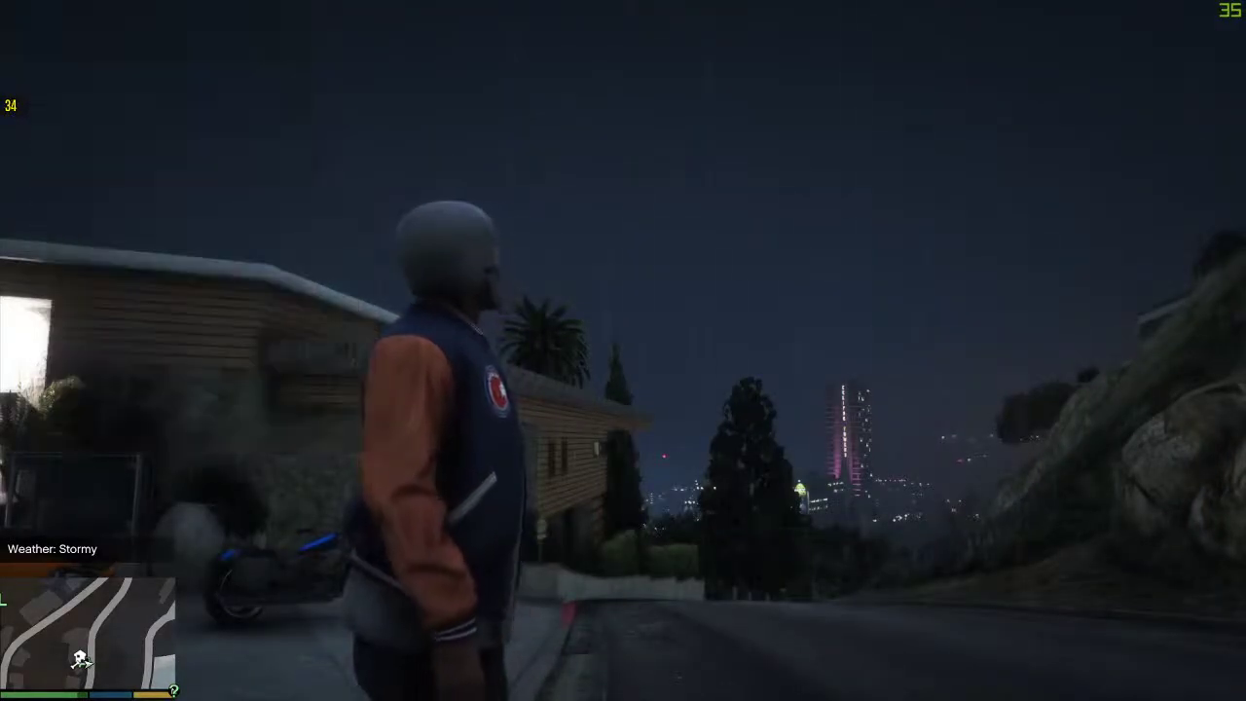
# - Give the character all weapons through the trainer's weapon options
pyautogui.press('Up')
pyautogui.press('Up')
pyautogui.press('Up')
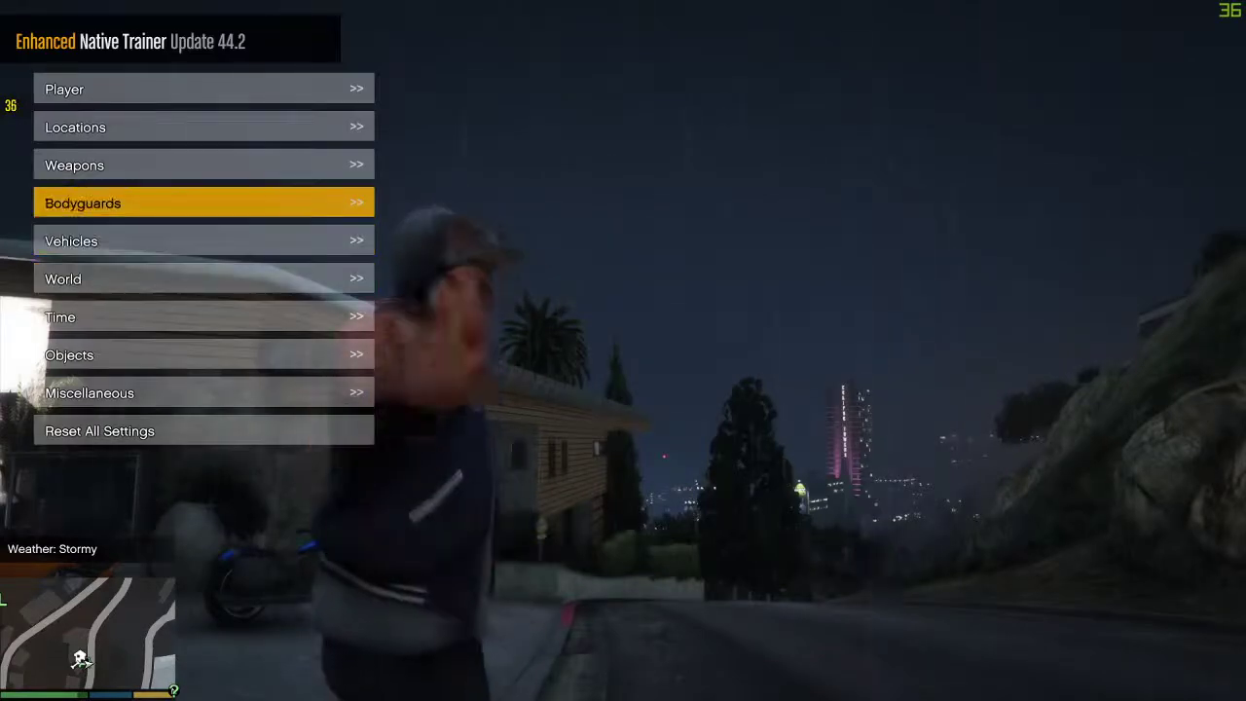
pyautogui.press('Return')
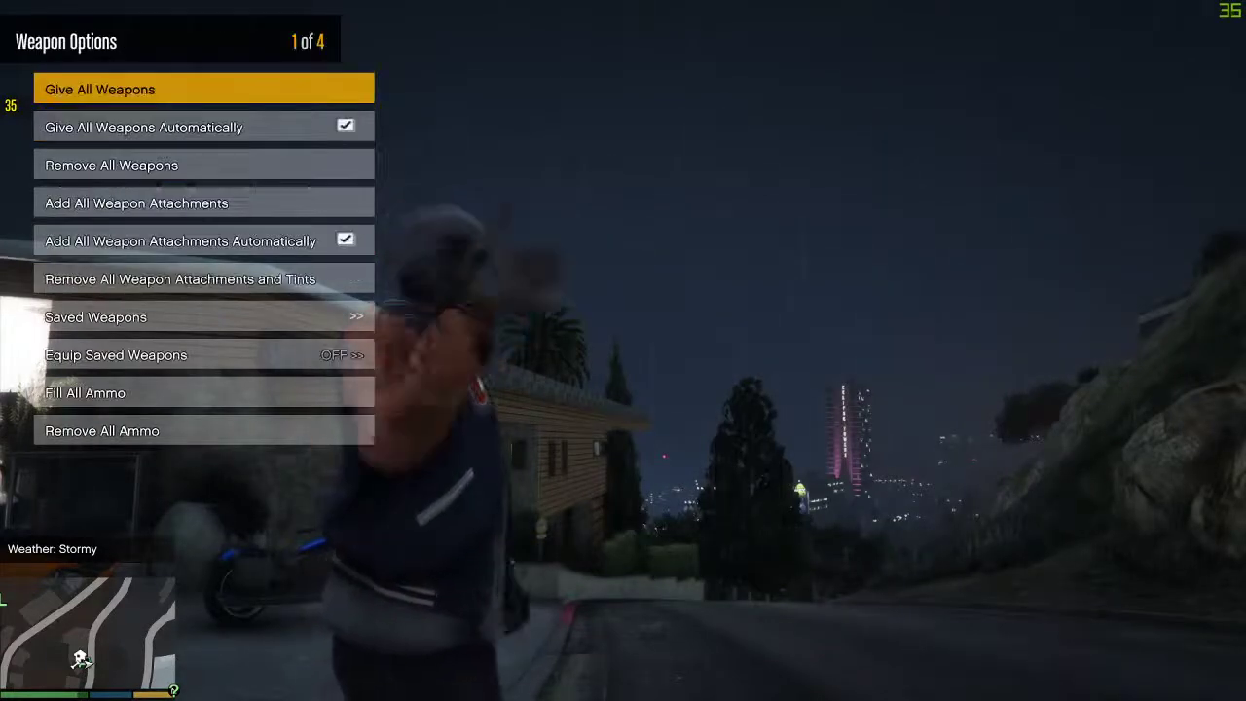
pyautogui.press('Return')
# - Look over the attachment and saved weapon entries in the trainer's weapon options and return to the trainer's main menu
pyautogui.press('Down')
pyautogui.press('Down')
pyautogui.press('Down')
pyautogui.press('Down')
pyautogui.press('Down')
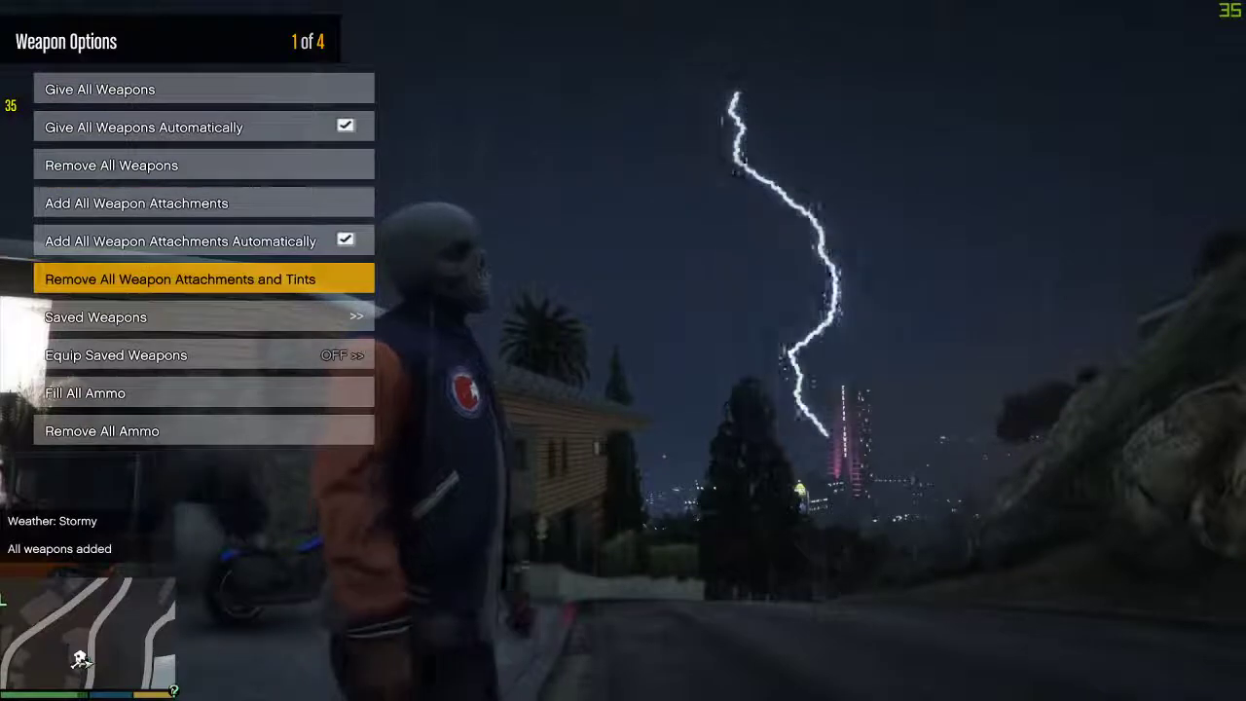
pyautogui.press('Up')
pyautogui.press('Up')
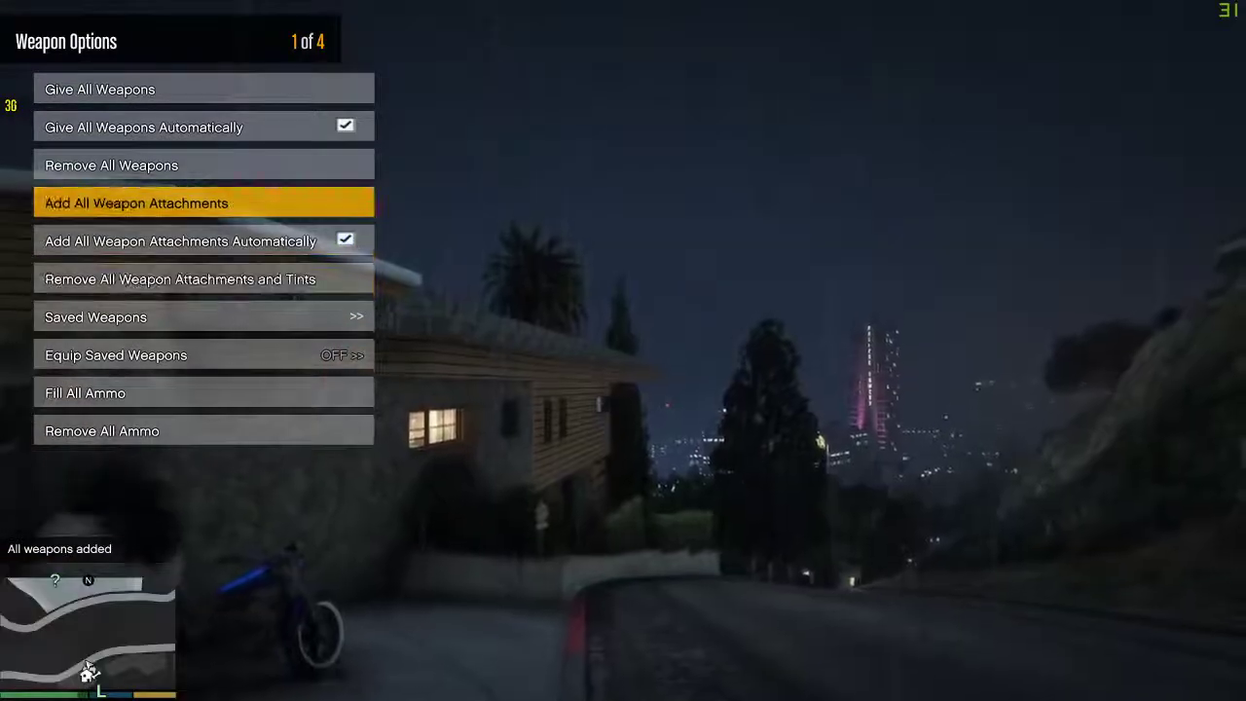
pyautogui.press('Down')
pyautogui.press('Down')
pyautogui.press('F4')
pyautogui.press('F4')
# - Heal the player through the trainer's player options
pyautogui.press('Up')
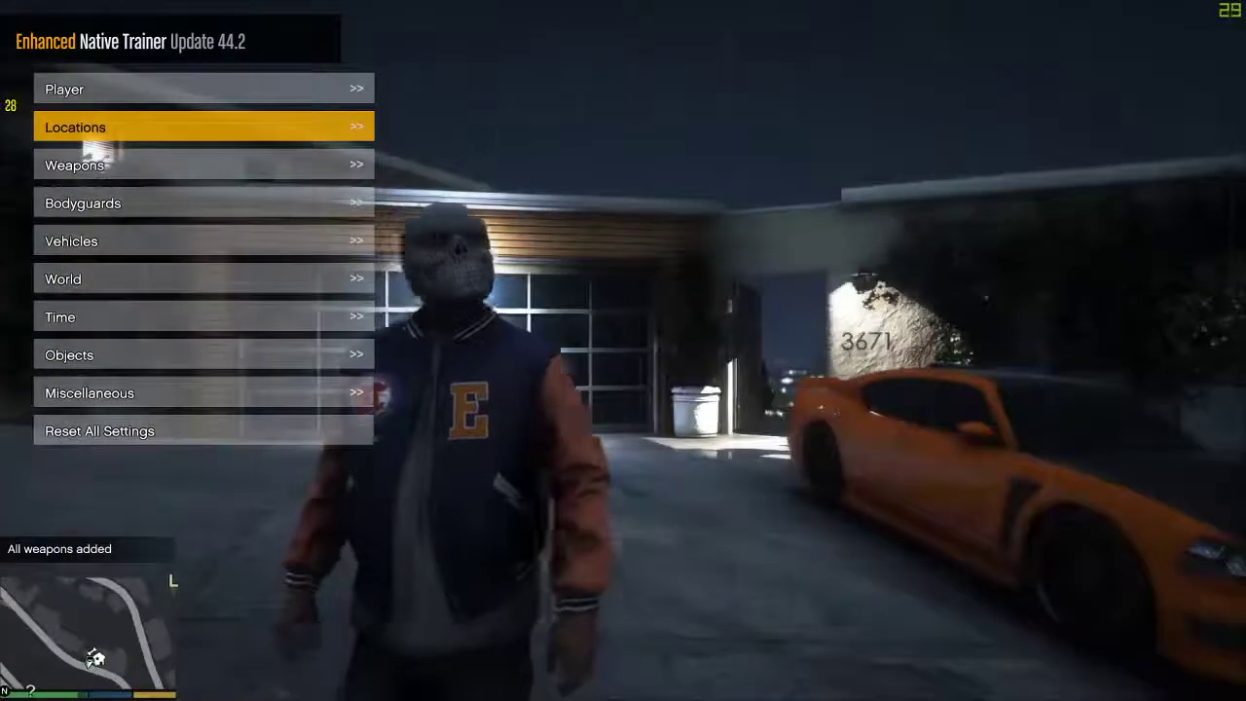
pyautogui.press('Up')
pyautogui.press('Return')
pyautogui.press('Down')
pyautogui.press('Return')
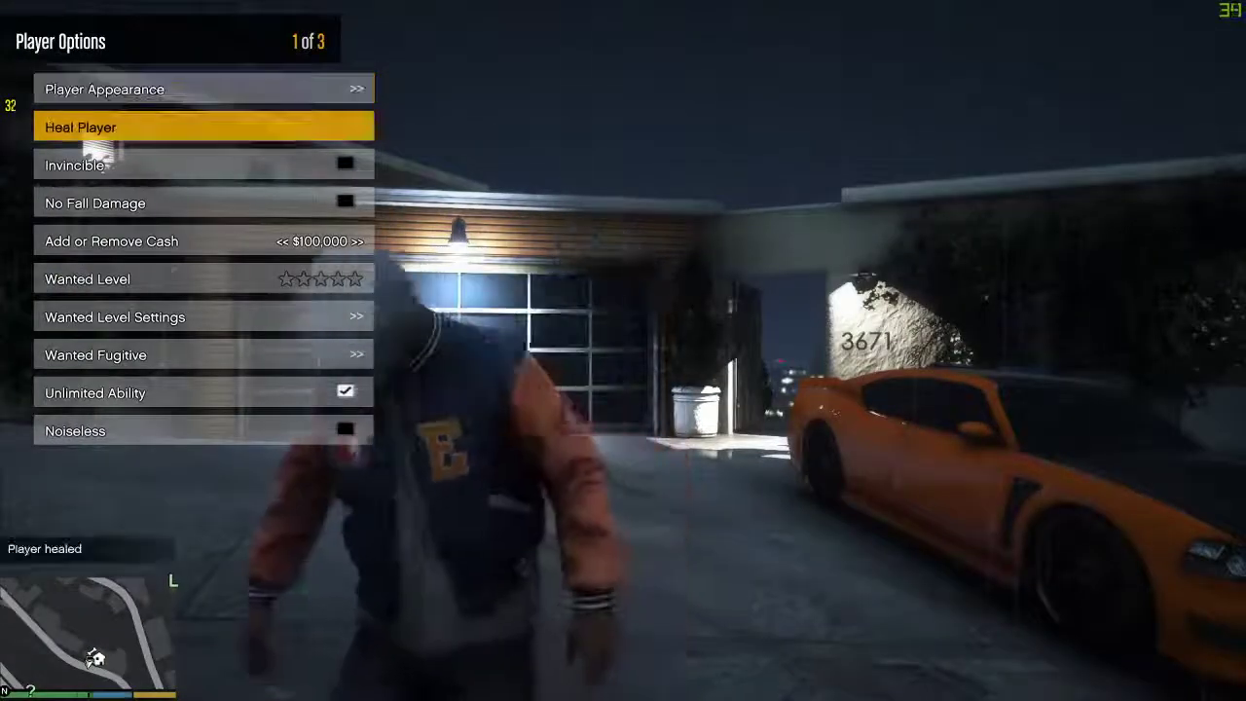
# - Try the Invincible option in the trainer's player options and switch it back off
pyautogui.press('Down')
pyautogui.press('Return')
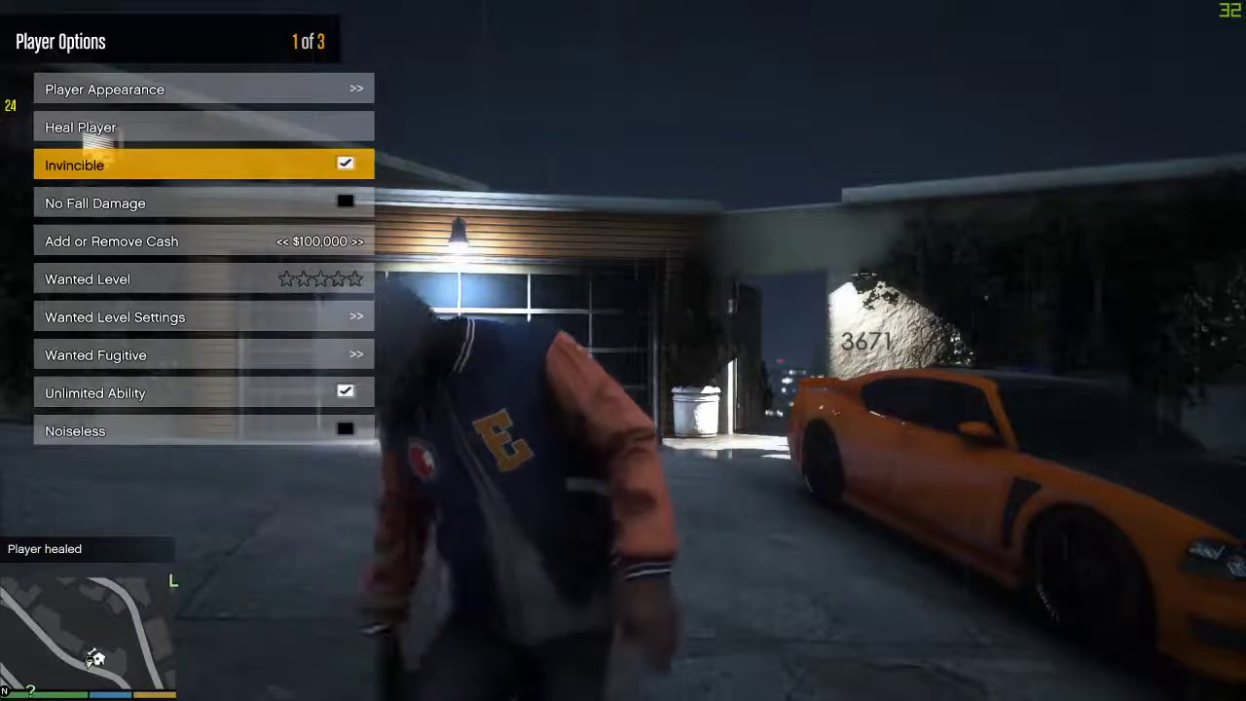
pyautogui.press('Return')
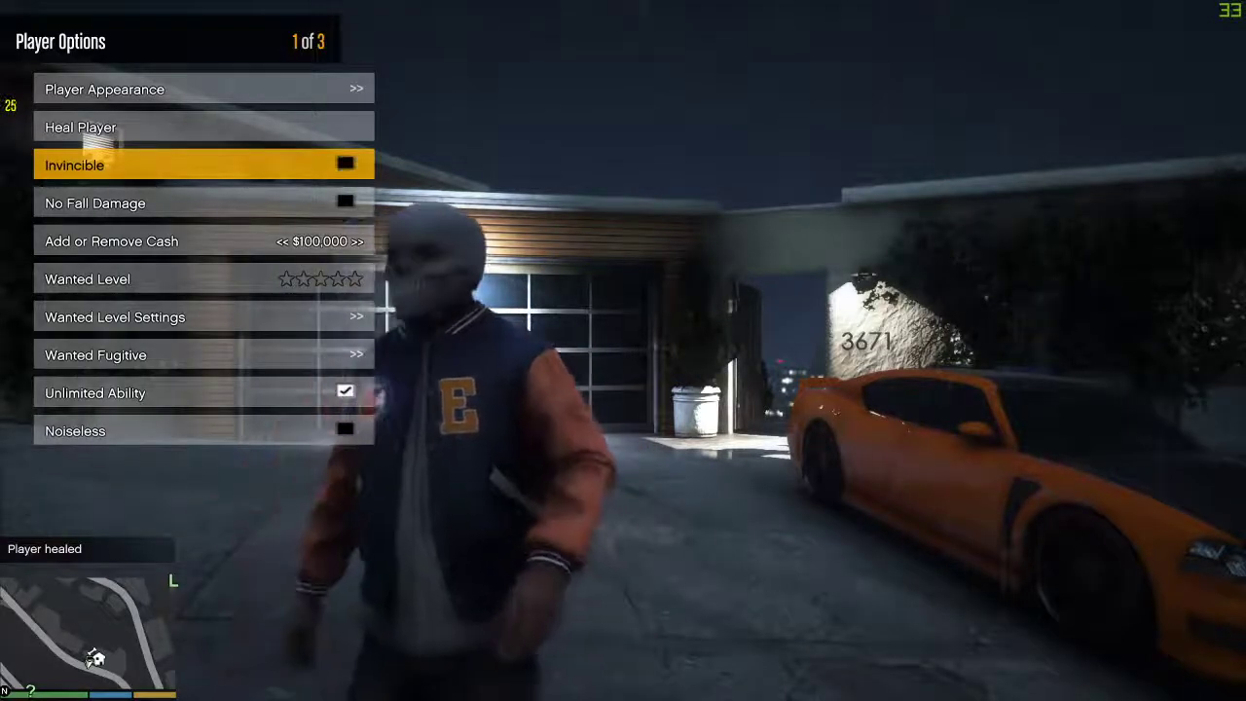
# - View the first page of the trainer's vehicle options and close the trainer
pyautogui.press('BackSpace')
pyautogui.press('Down')
pyautogui.press('Down')
pyautogui.press('Down')
pyautogui.press('Down')
pyautogui.press('Down')
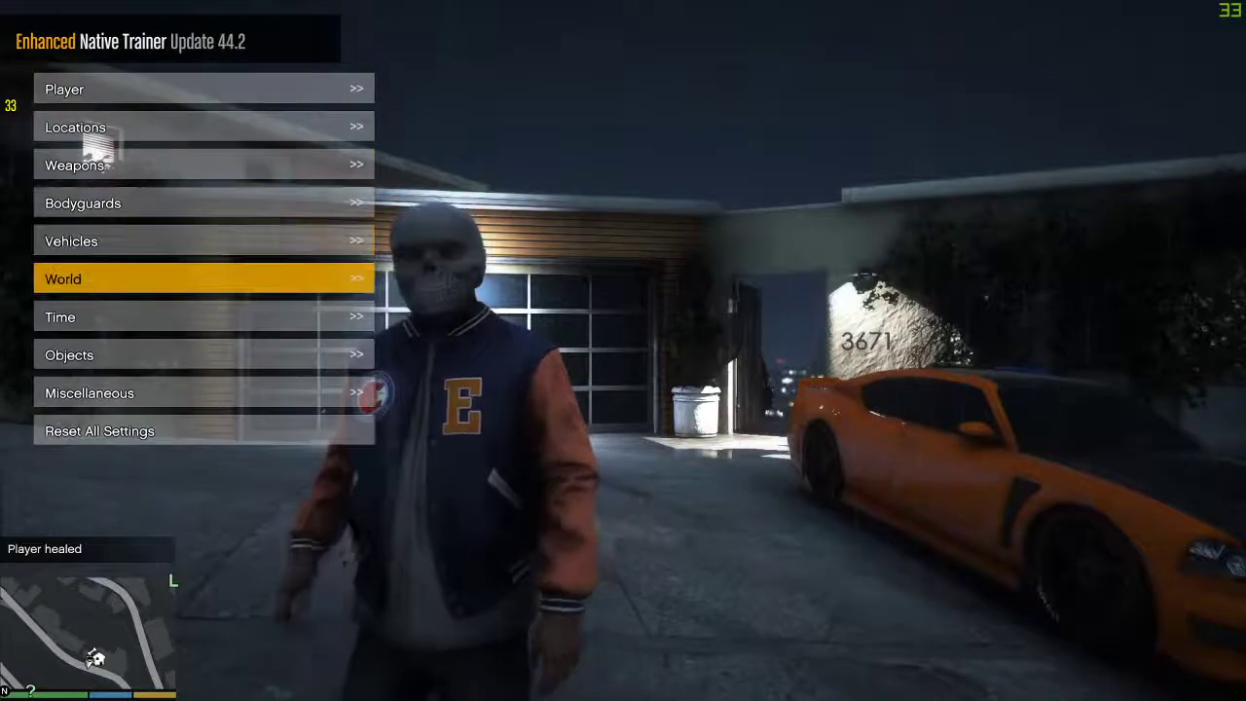
pyautogui.press('Up')
pyautogui.press('Return')
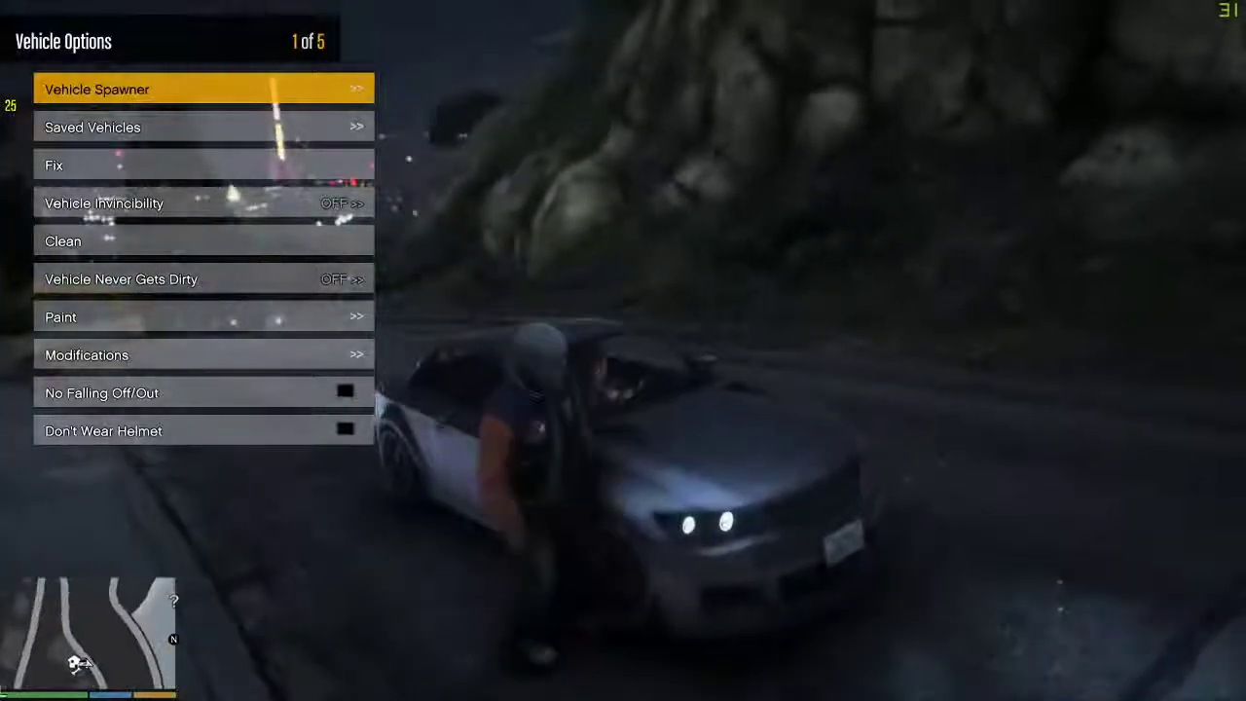
pyautogui.press('BackSpace')
pyautogui.press('BackSpace')
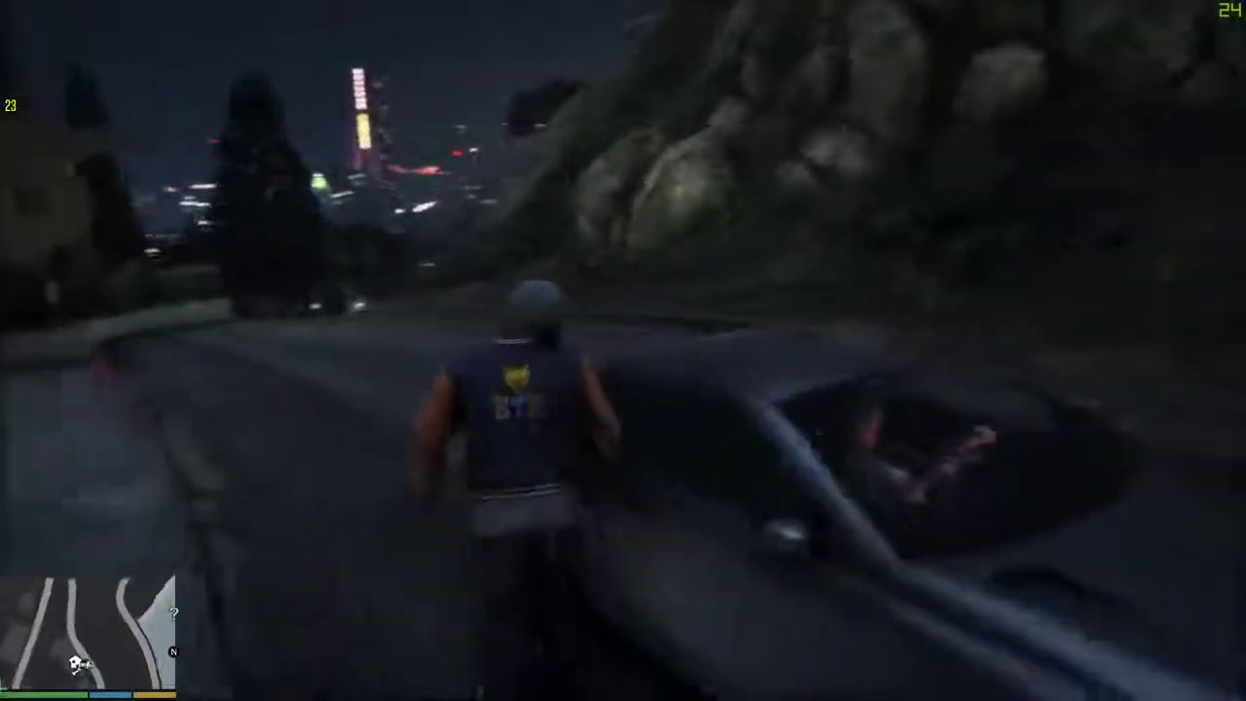
# - Take over the car on the road and drive it off along the street
pyautogui.press('f')
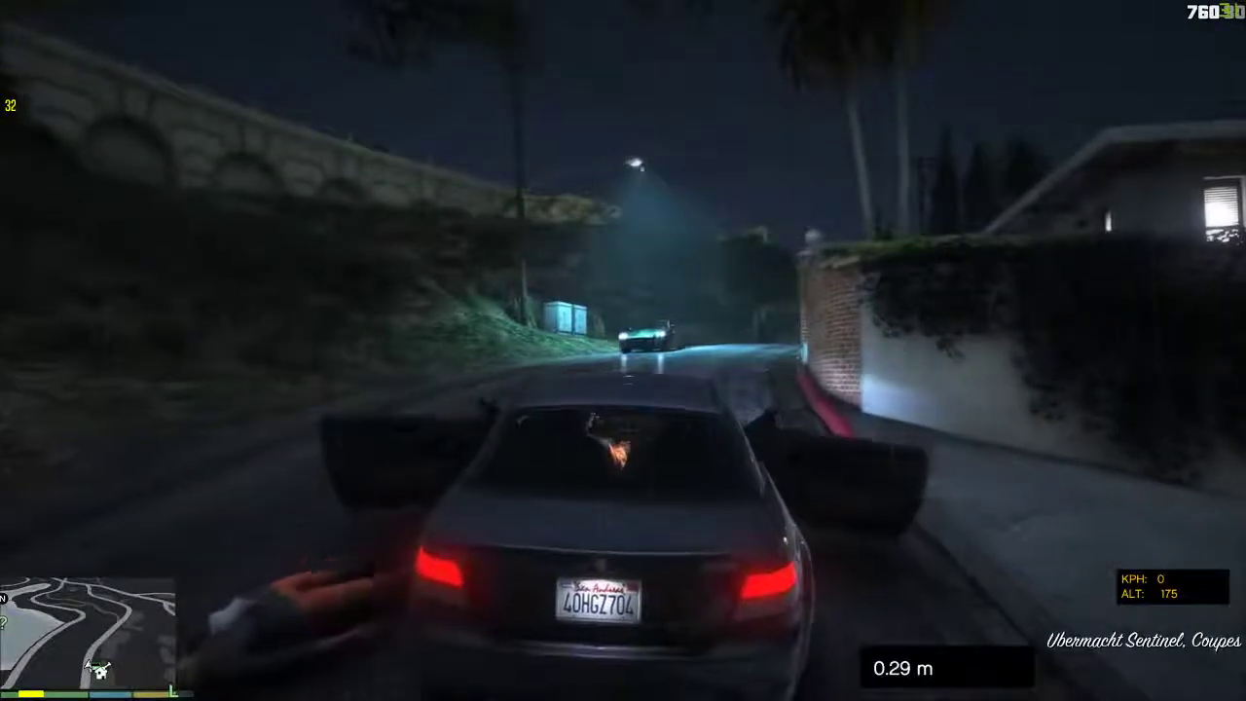
pyautogui.press('w')
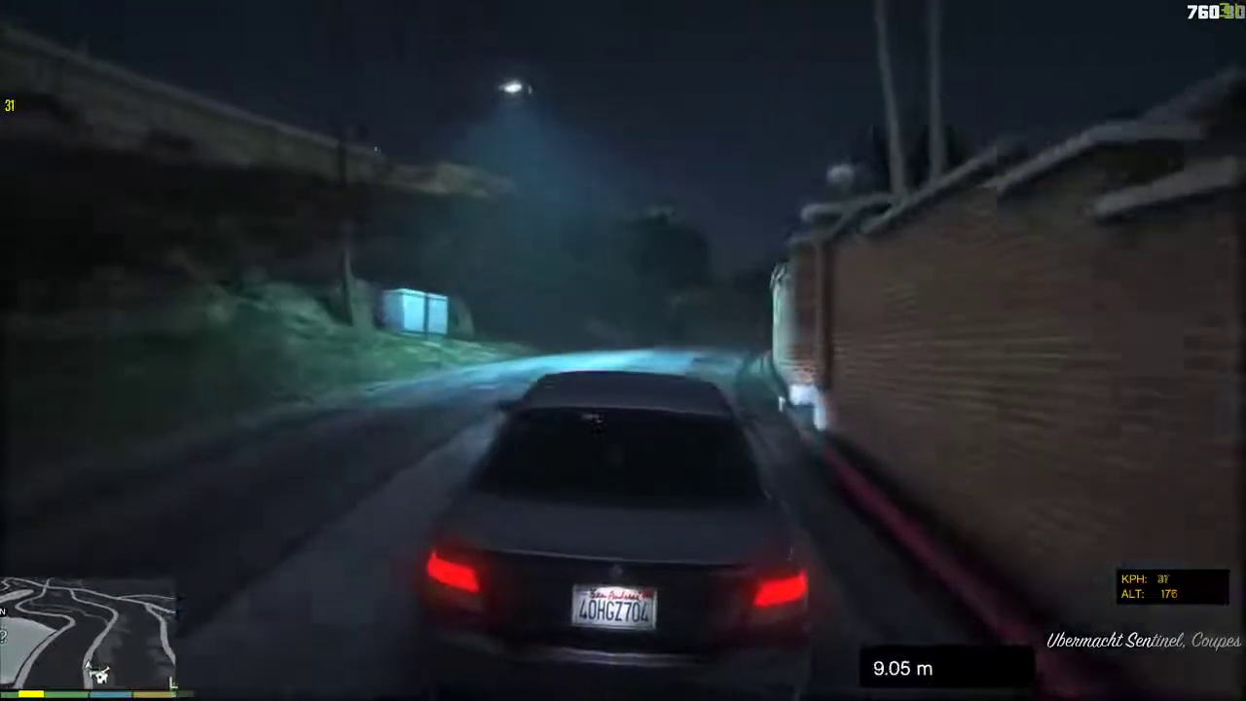
# - Browse the trainer's vehicle options through to the Vehicle Indicators settings, examine them and close the trainer
pyautogui.press('F4')
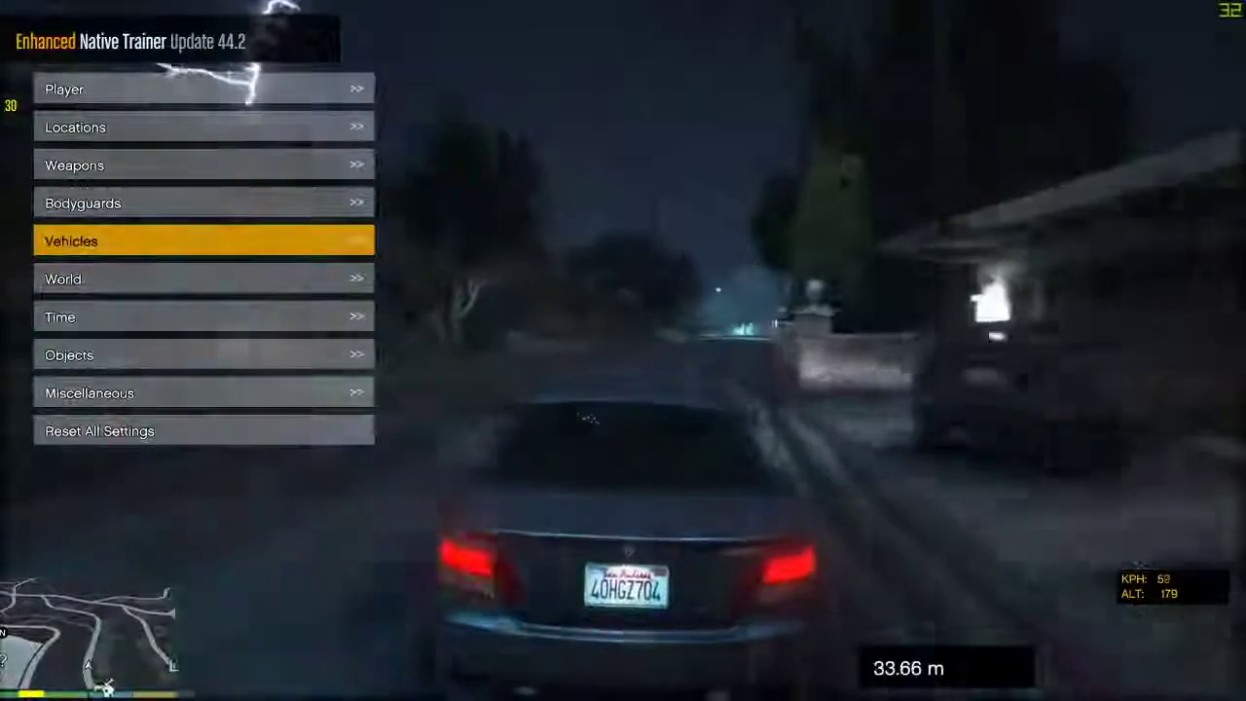
pyautogui.press('Up')
pyautogui.press('Up')
pyautogui.press('Down')
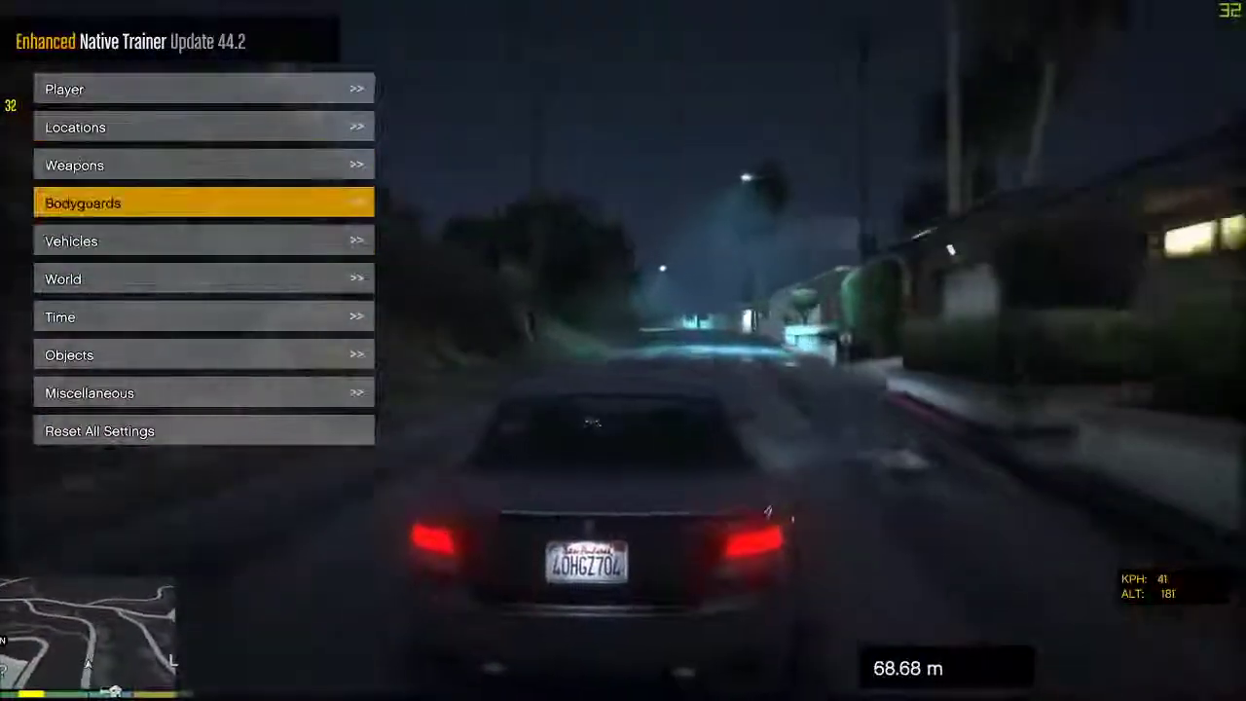
pyautogui.press('Down')
pyautogui.press('Return')
pyautogui.press('Right')
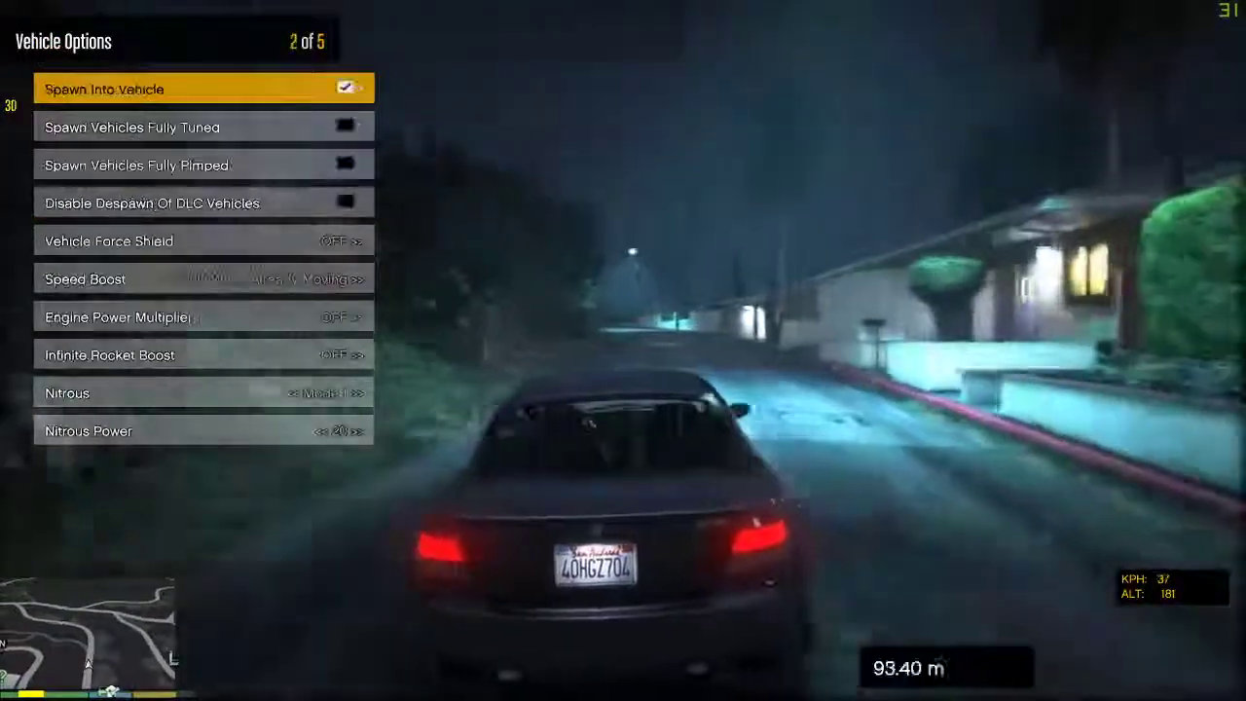
pyautogui.press('Right')
pyautogui.press('Down')
pyautogui.press('Down')
pyautogui.press('Down')
pyautogui.press('Down')
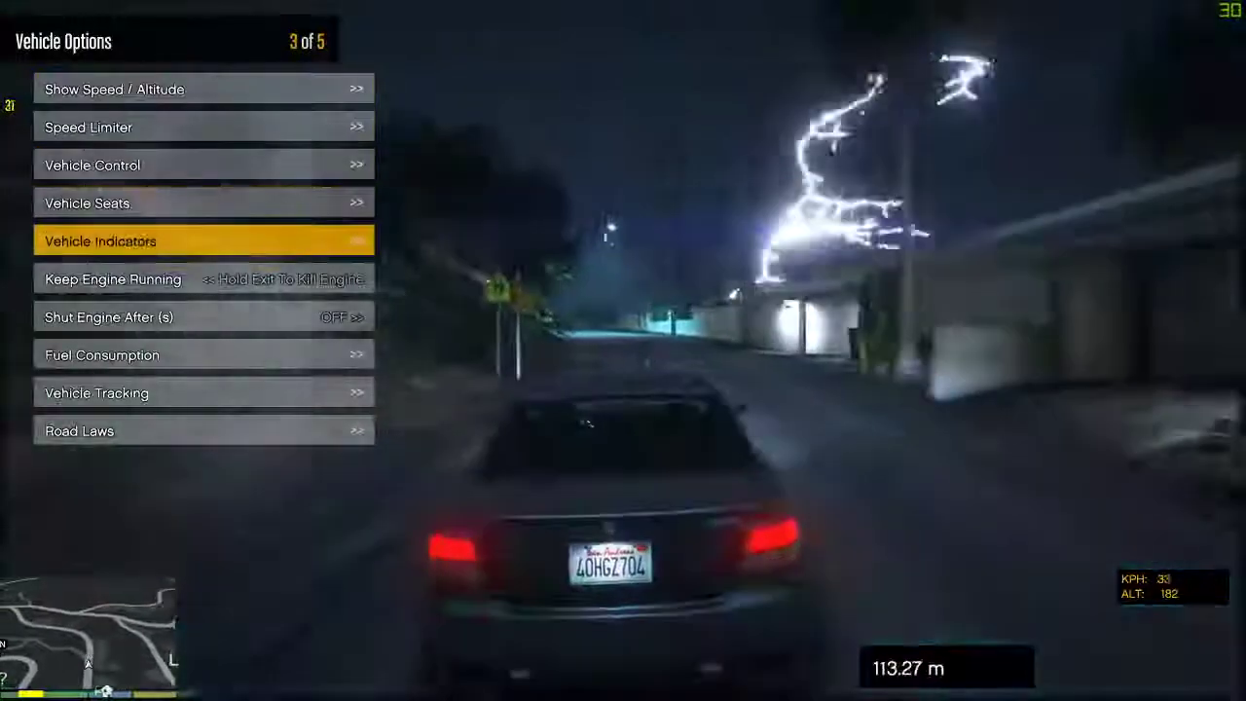
pyautogui.press('Return')
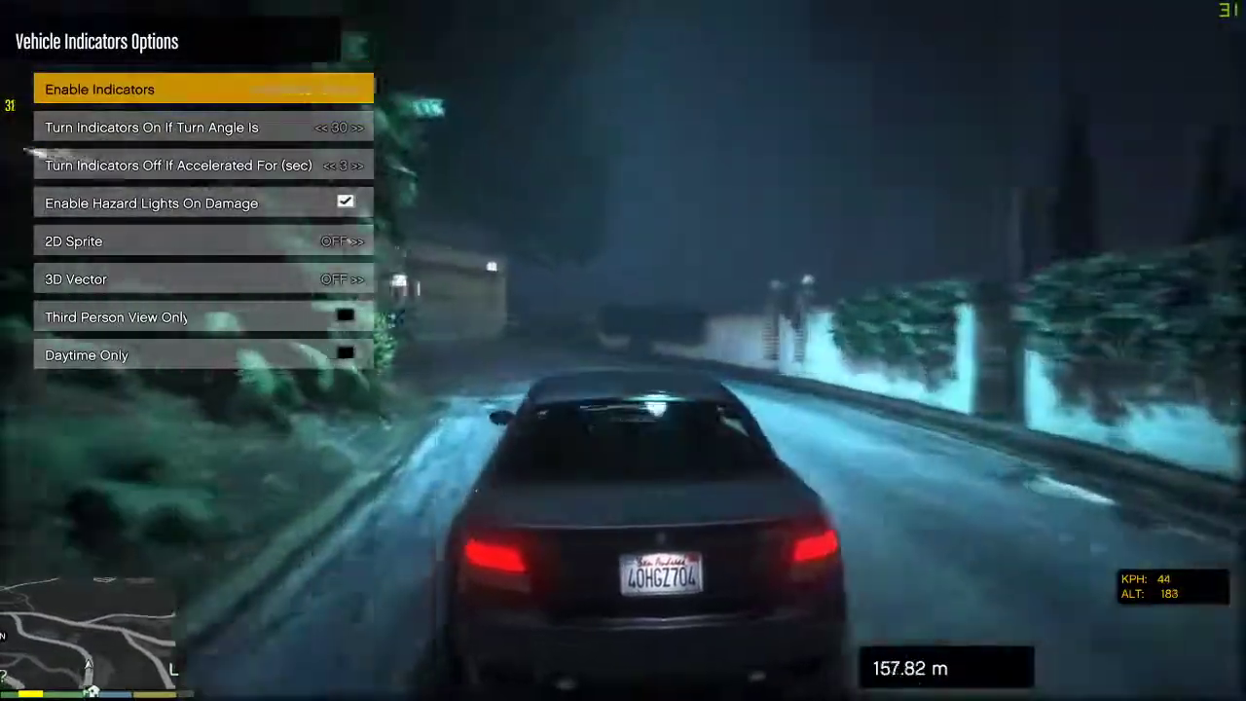
pyautogui.press('F4')
pyautogui.press('F4')
pyautogui.press('F4')
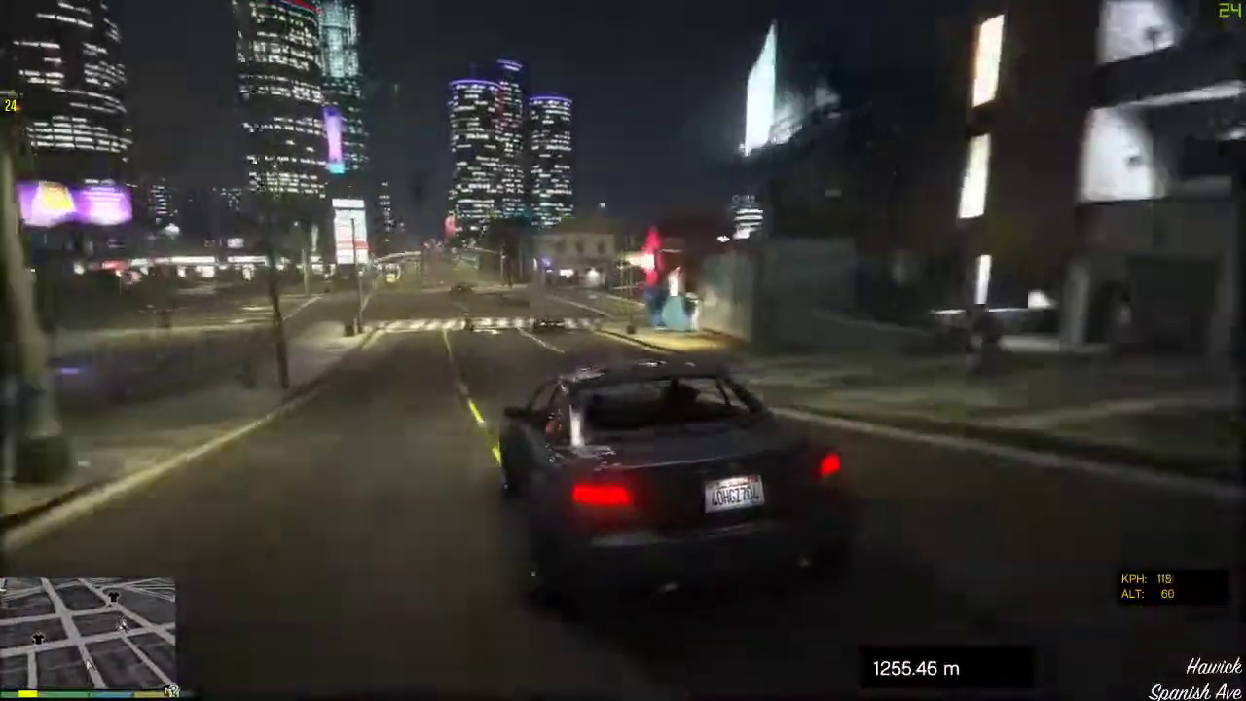
# - Set a map waypoint at the Del Perro street junction north of the Del Perro Freeway and return to the game
pyautogui.press('Escape')
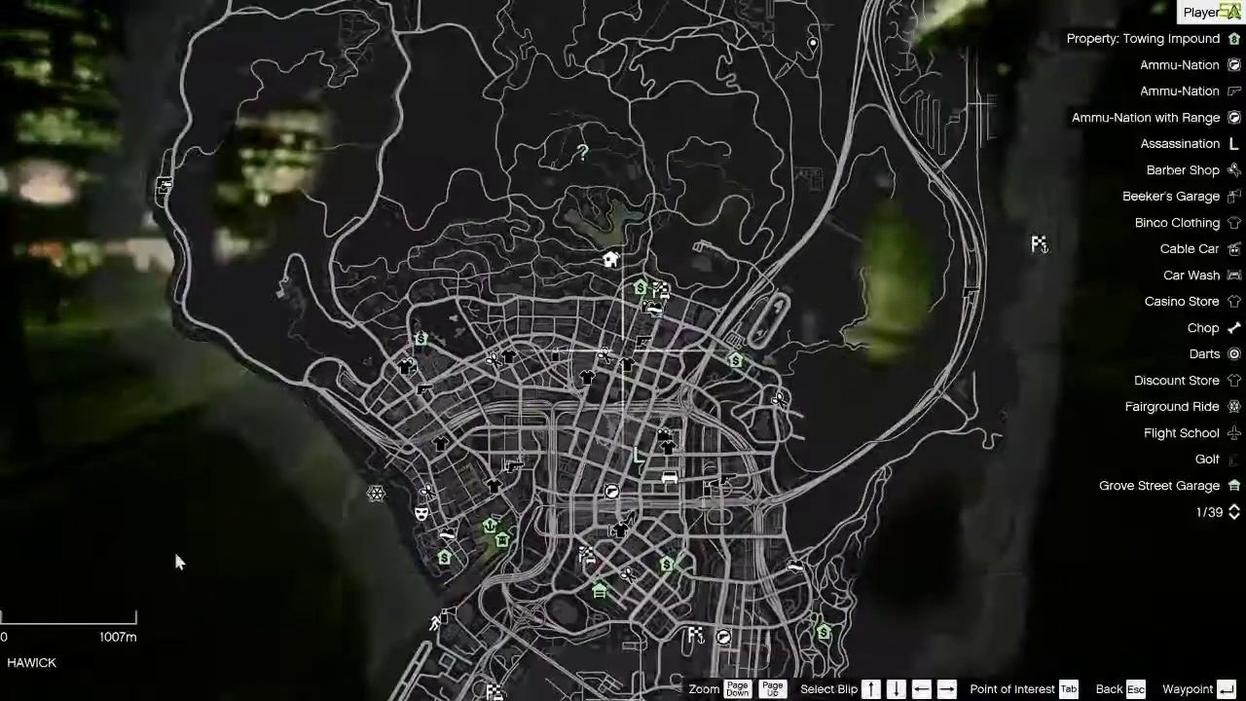
pyautogui.scroll(10, 451, 469)
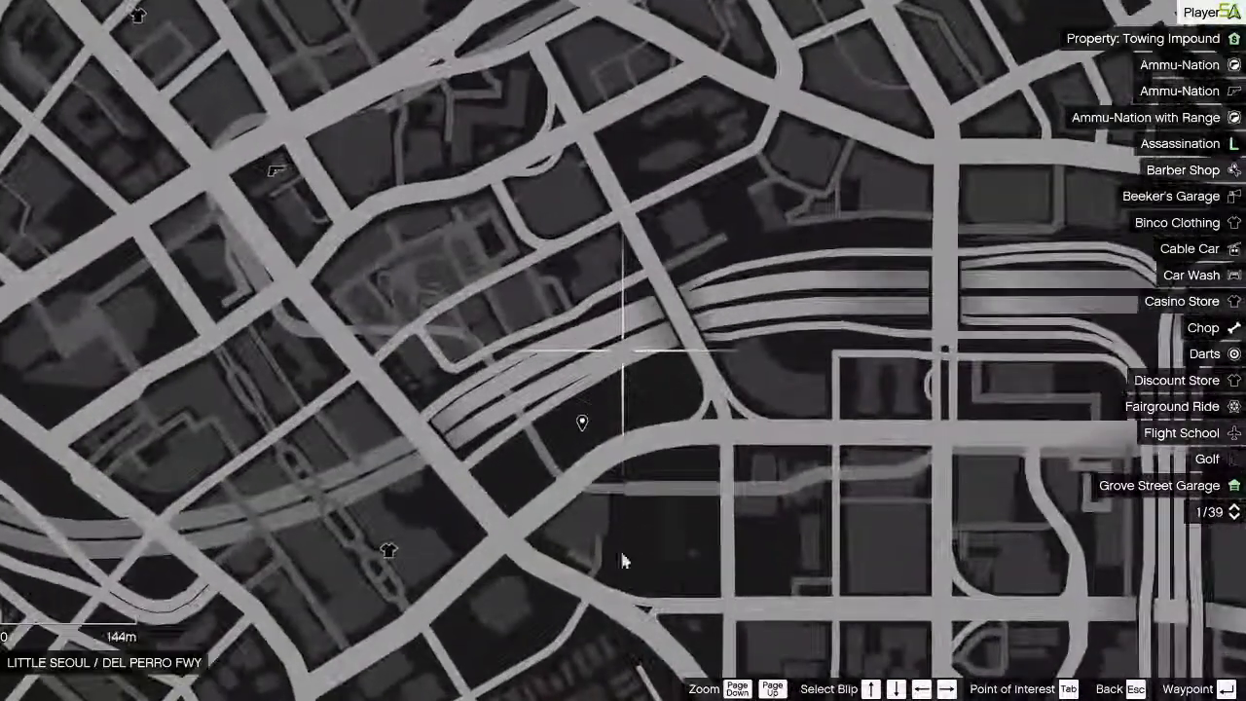
pyautogui.moveTo(623, 561); pyautogui.dragTo(656, 510)
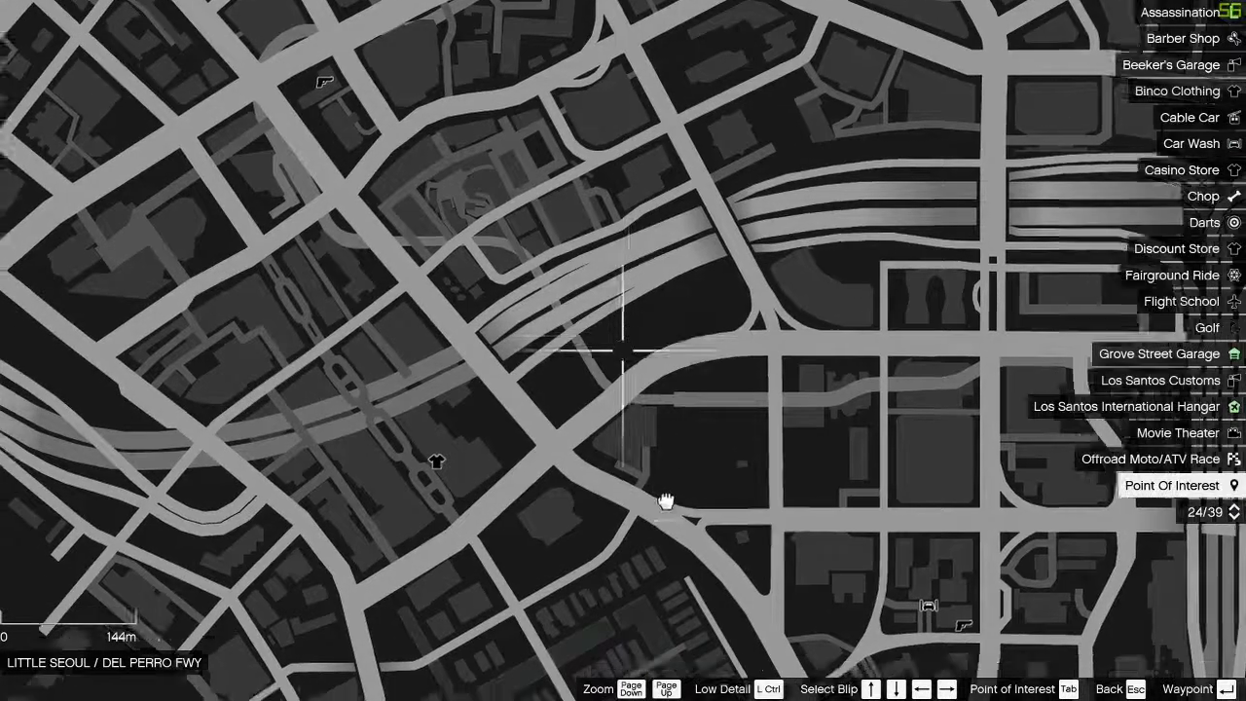
pyautogui.moveTo(668, 578); pyautogui.dragTo(870, 490)
pyautogui.moveTo(523, 431); pyautogui.dragTo(685, 542)
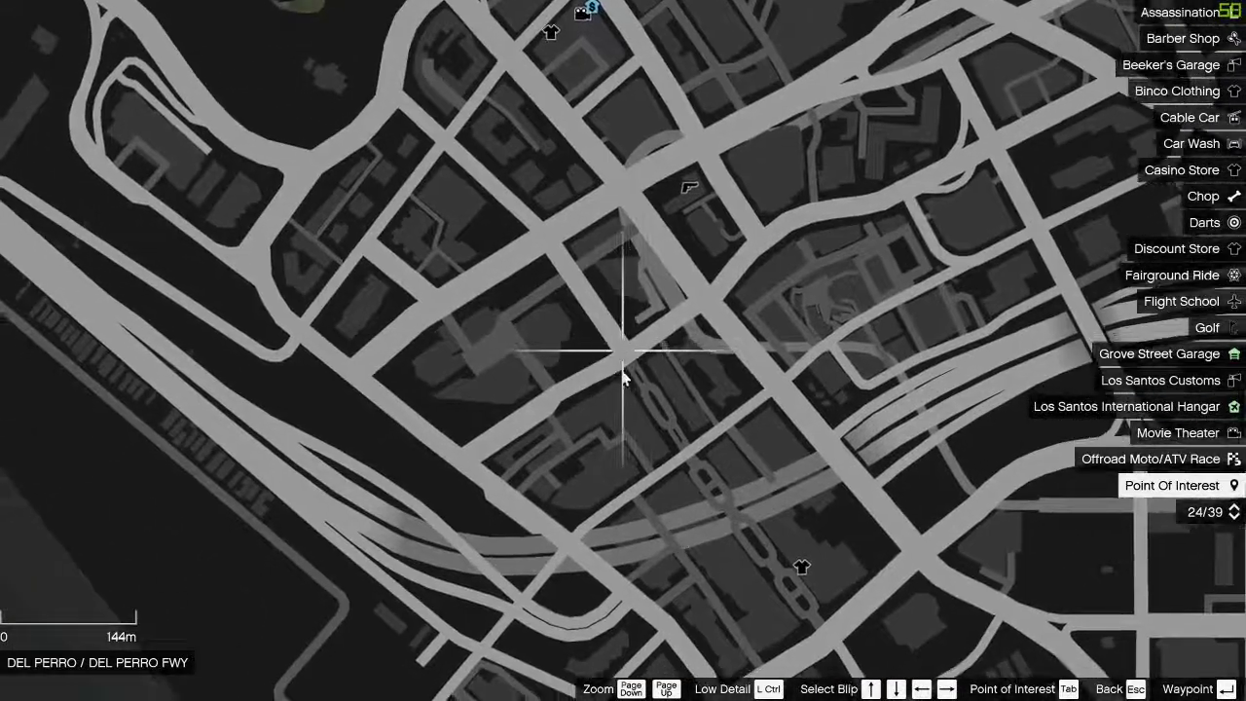
pyautogui.click(621, 355)
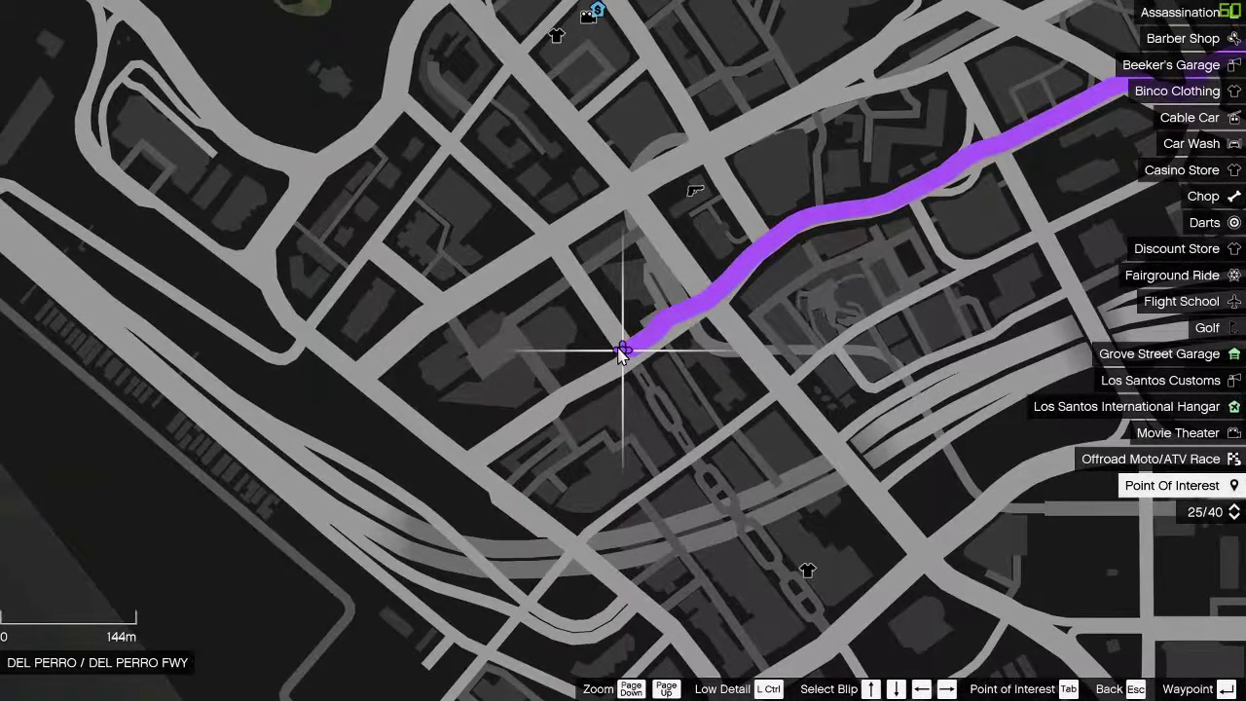
pyautogui.press('Escape')
pyautogui.press('Escape')
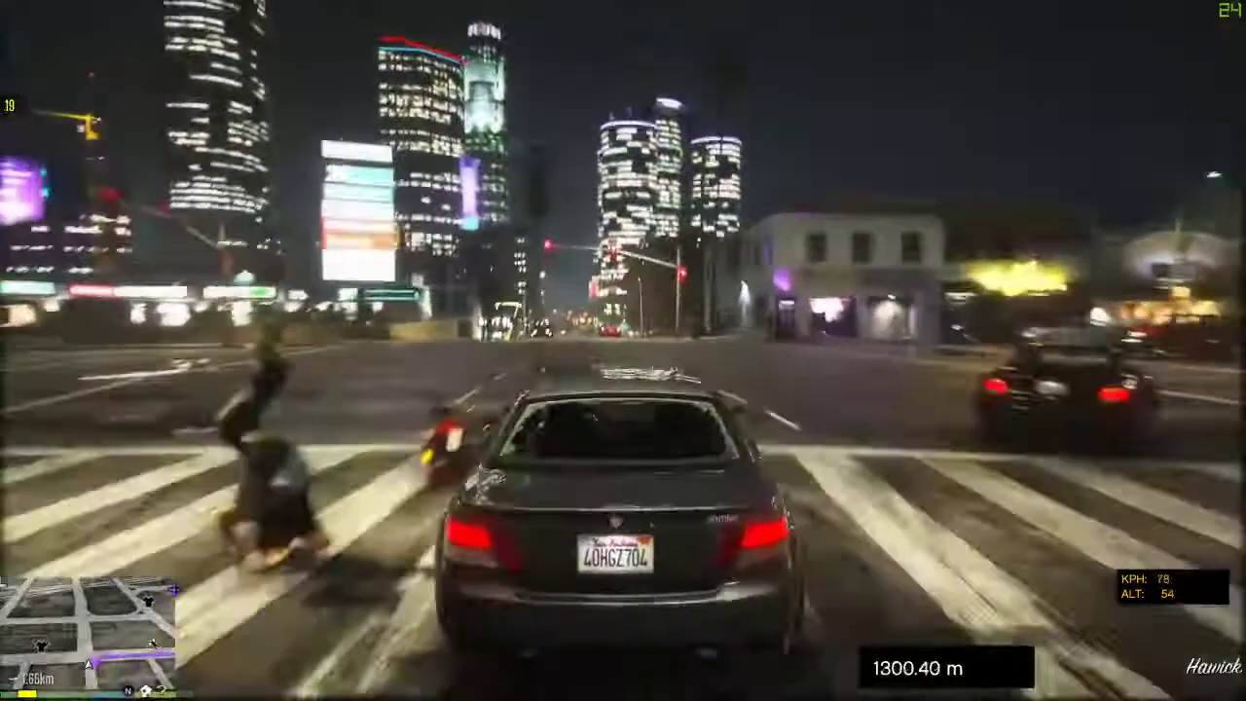
# - Steer the car around at the Hawick Avenue intersection
pyautogui.press('a')
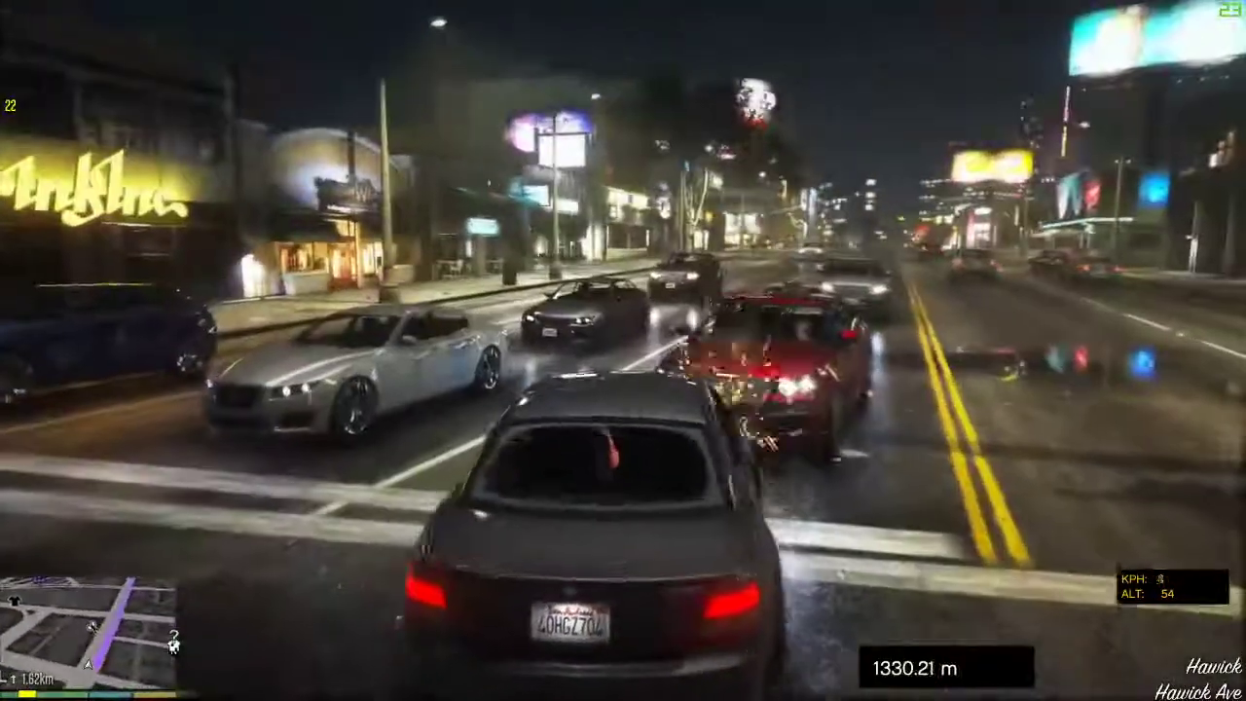
pyautogui.press('w')
pyautogui.press('a')
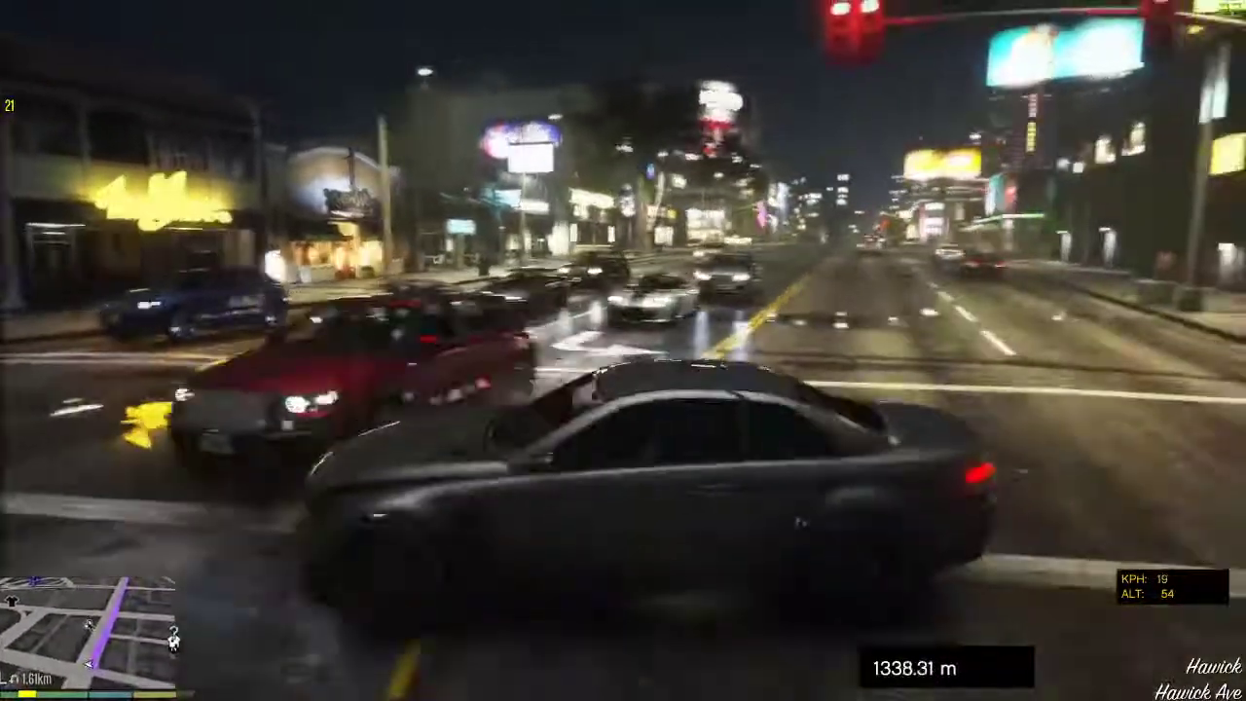
# - Teleport the car to the map marker through the trainer's locations options
pyautogui.press('F4')
pyautogui.press('Down')
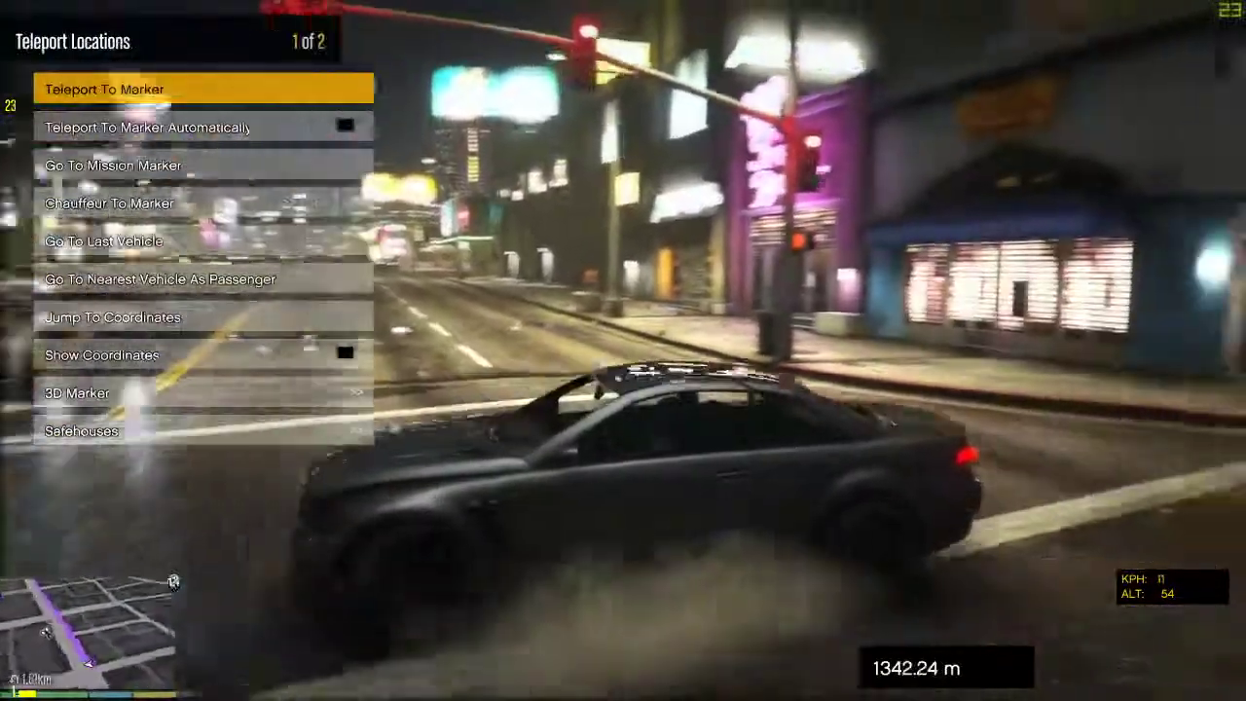
pyautogui.press('Return')
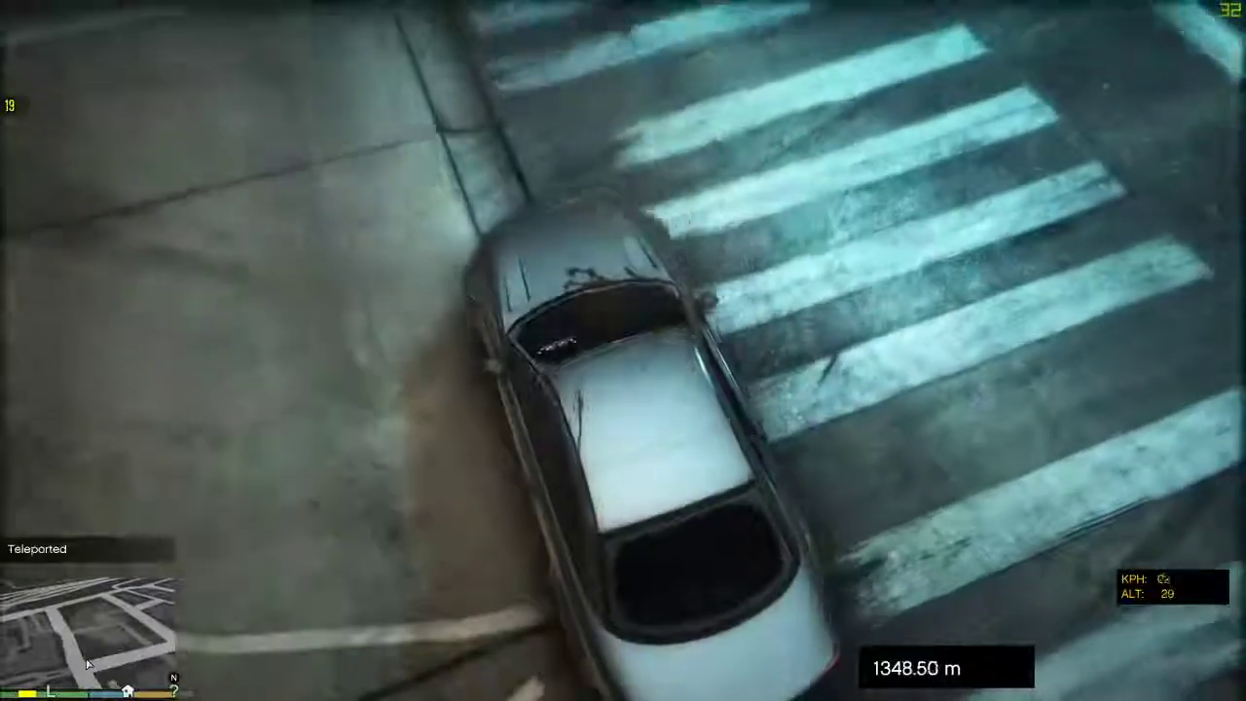
# - Get out of the car and run through the entrance doors into the Bahama Mamas West nightclub
pyautogui.press('f')
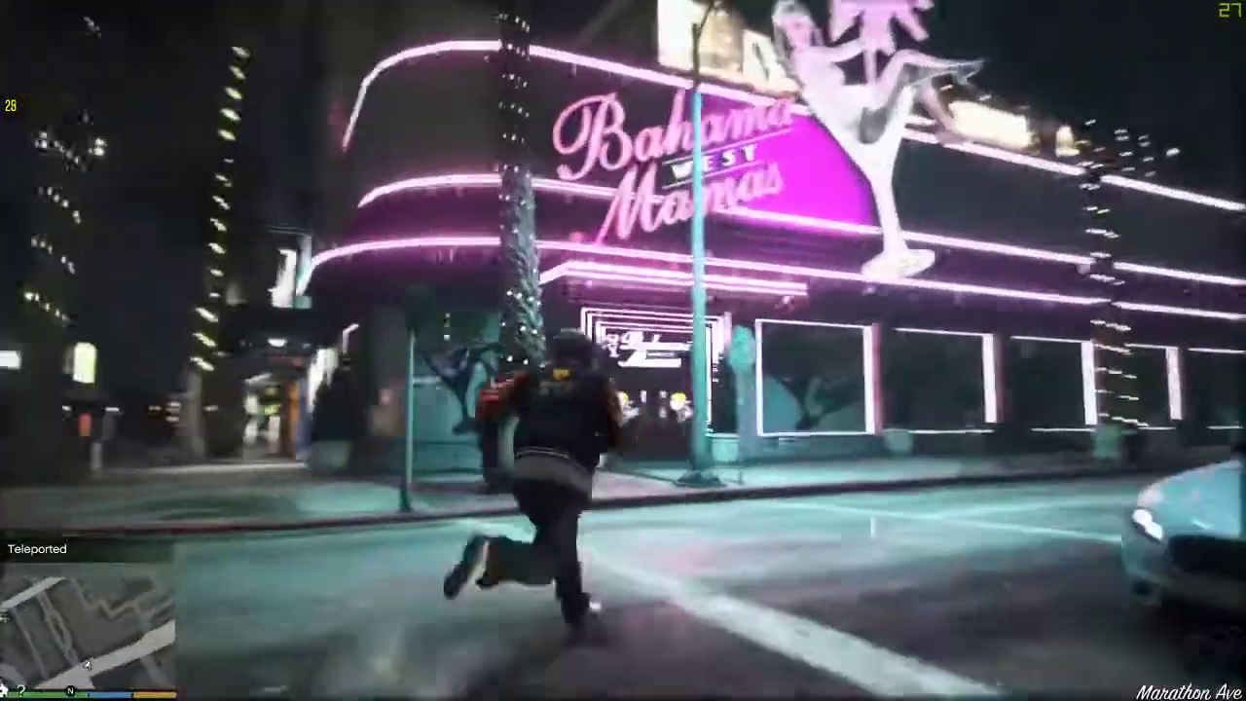
pyautogui.press('w')
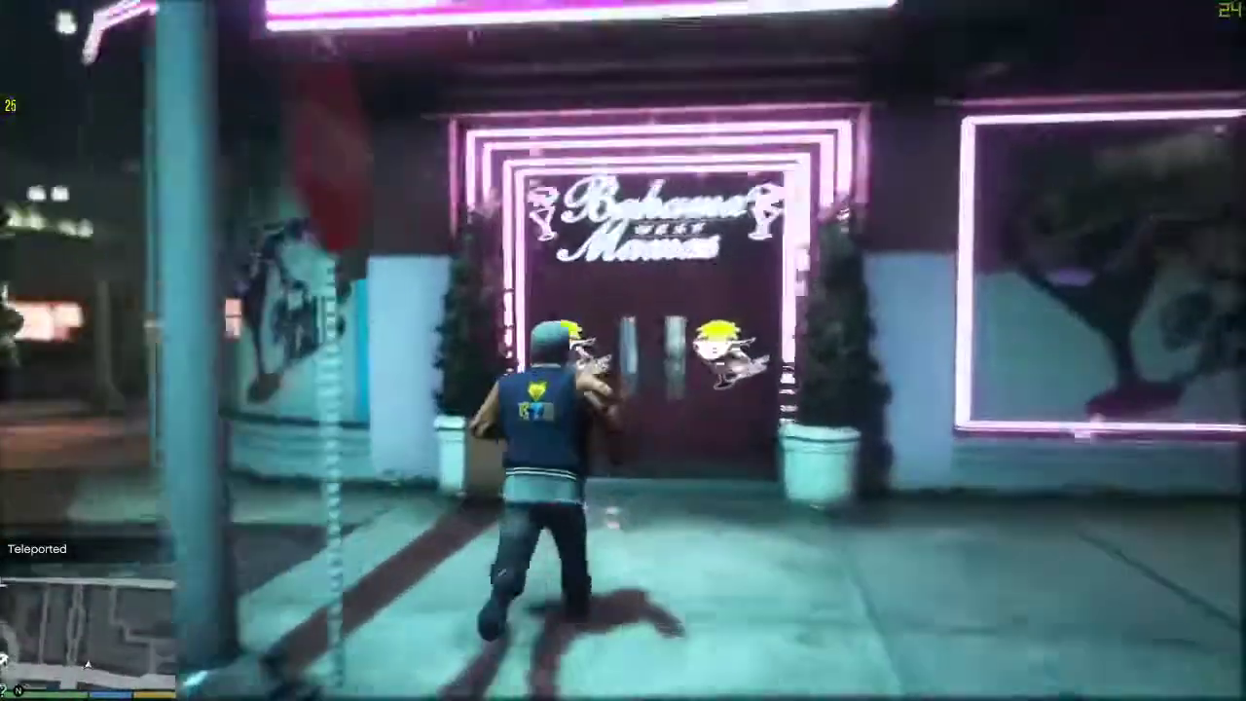
pyautogui.press('w')
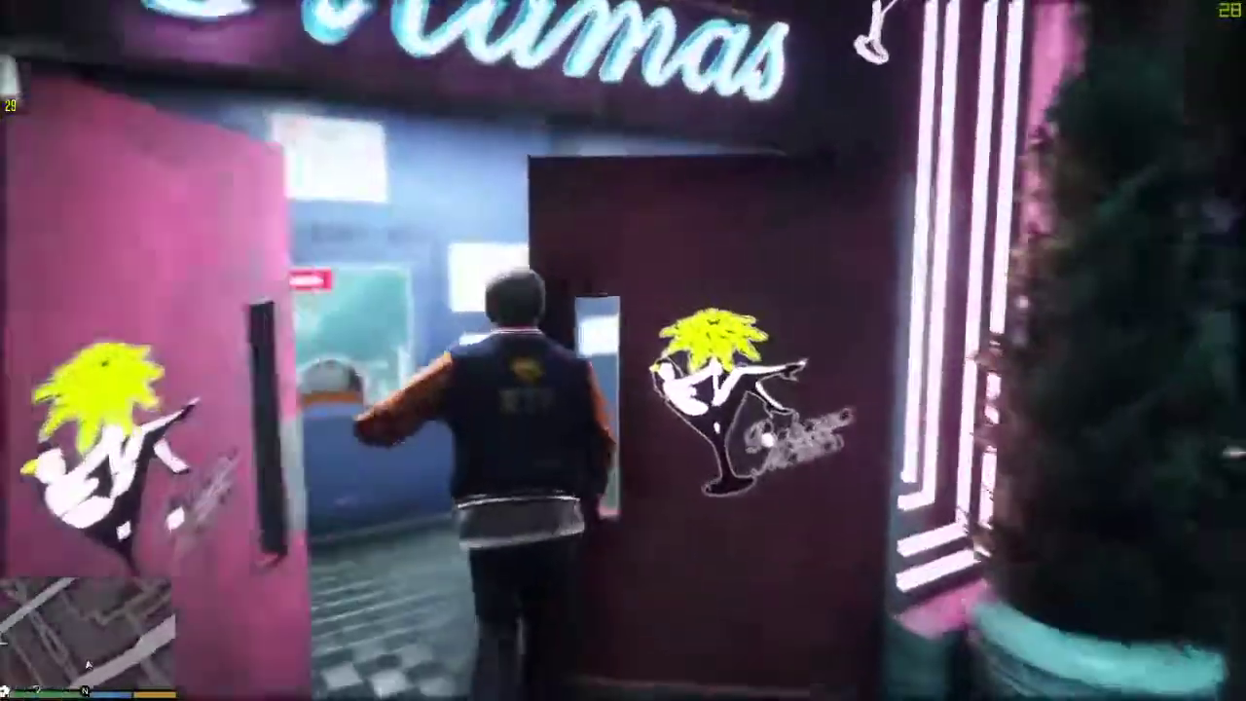
pyautogui.press('w')
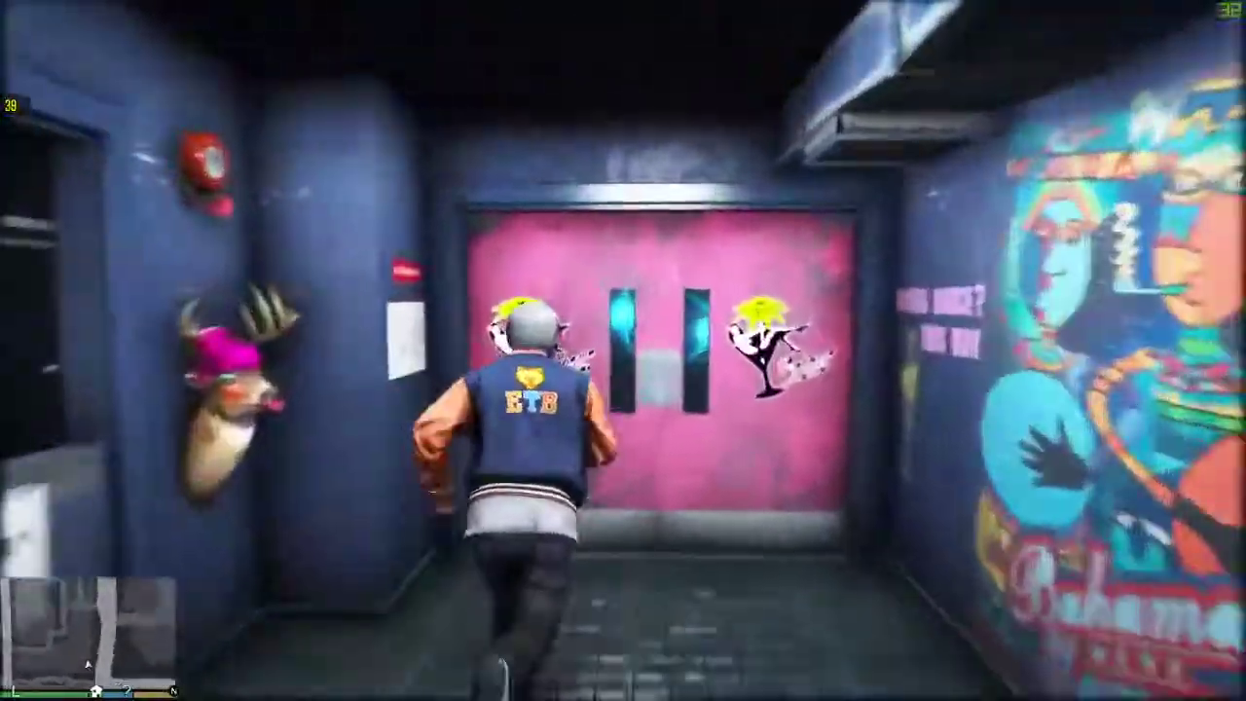
pyautogui.press('w')
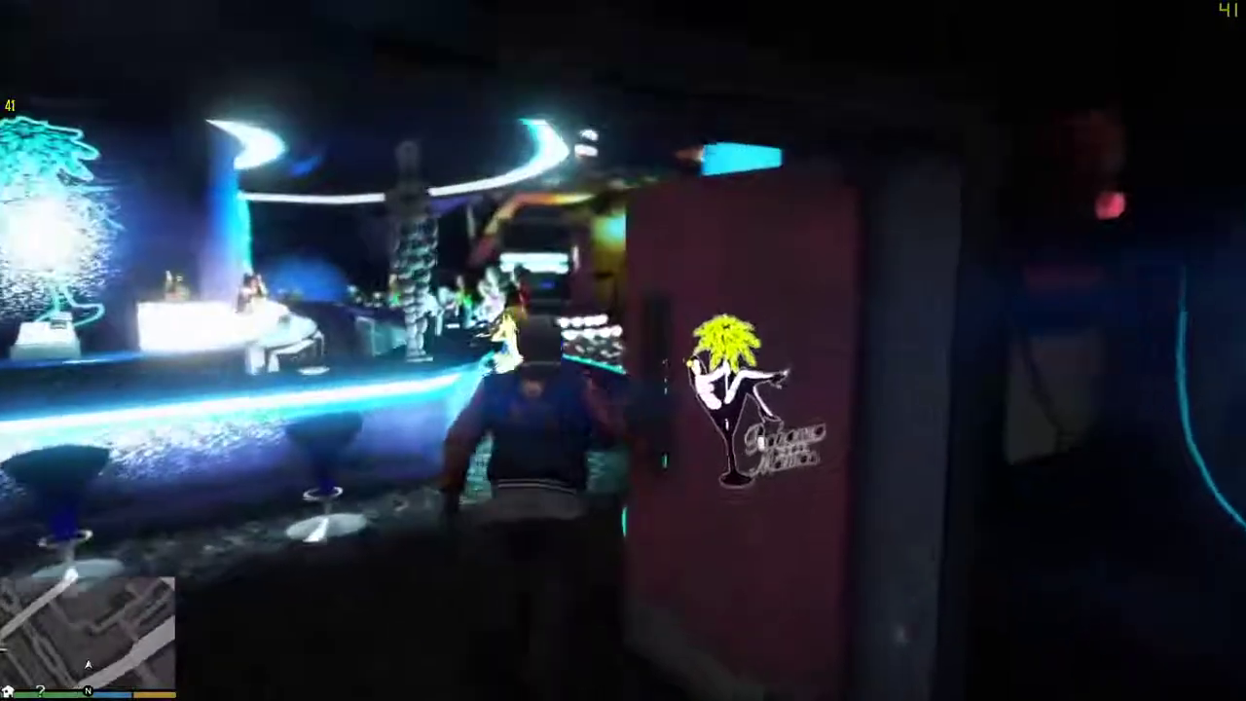
pyautogui.press('w')
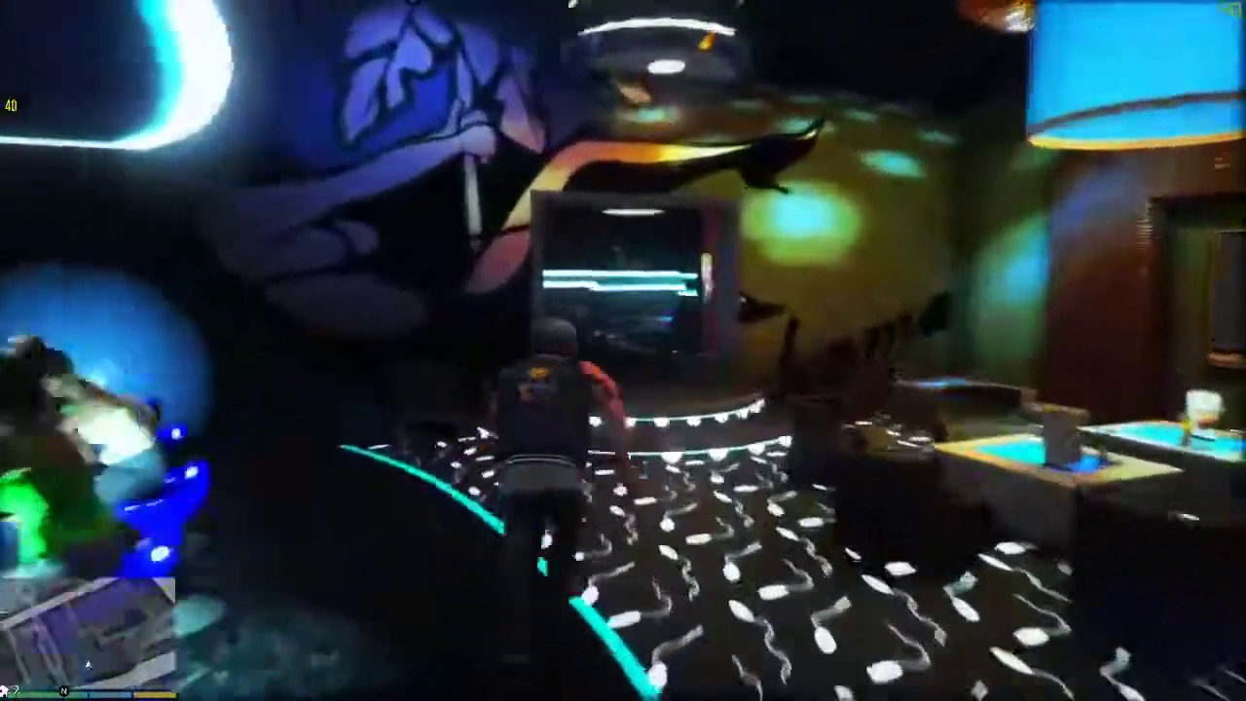
# - Walk through the nightclub onto the lit dance floor and move among the dancers
pyautogui.press('w')
pyautogui.press('w')
pyautogui.press('w')
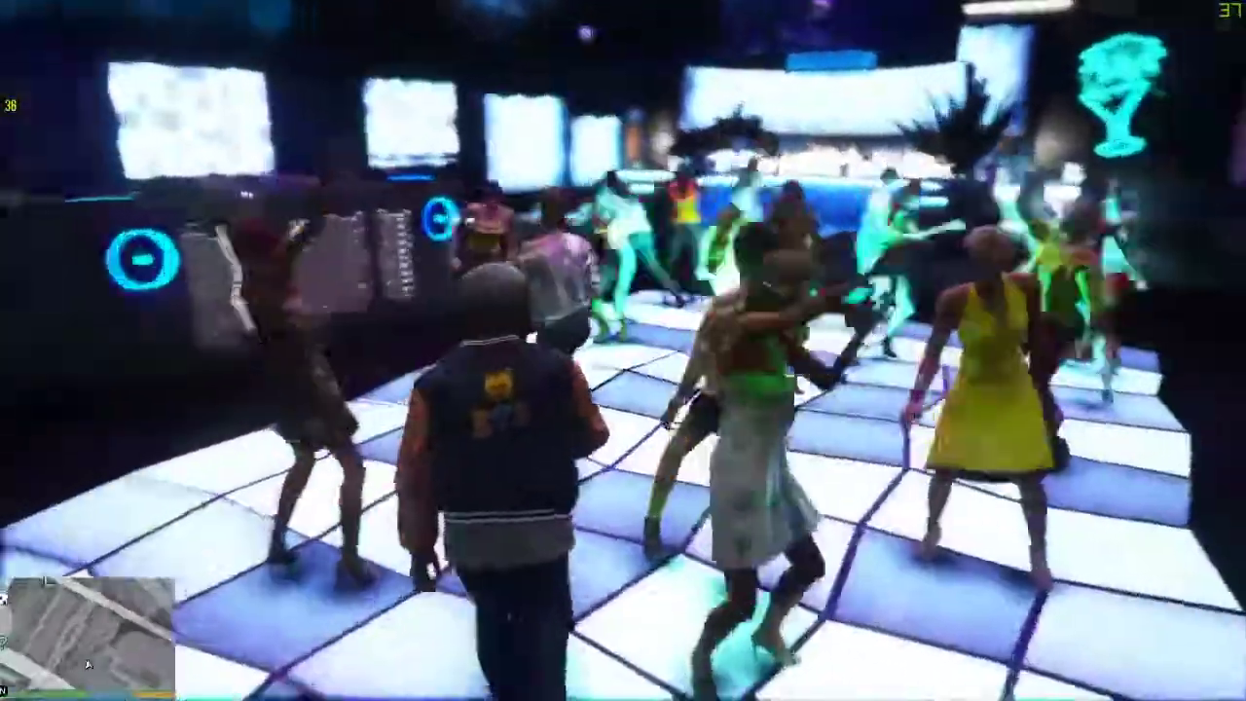
pyautogui.press('w')
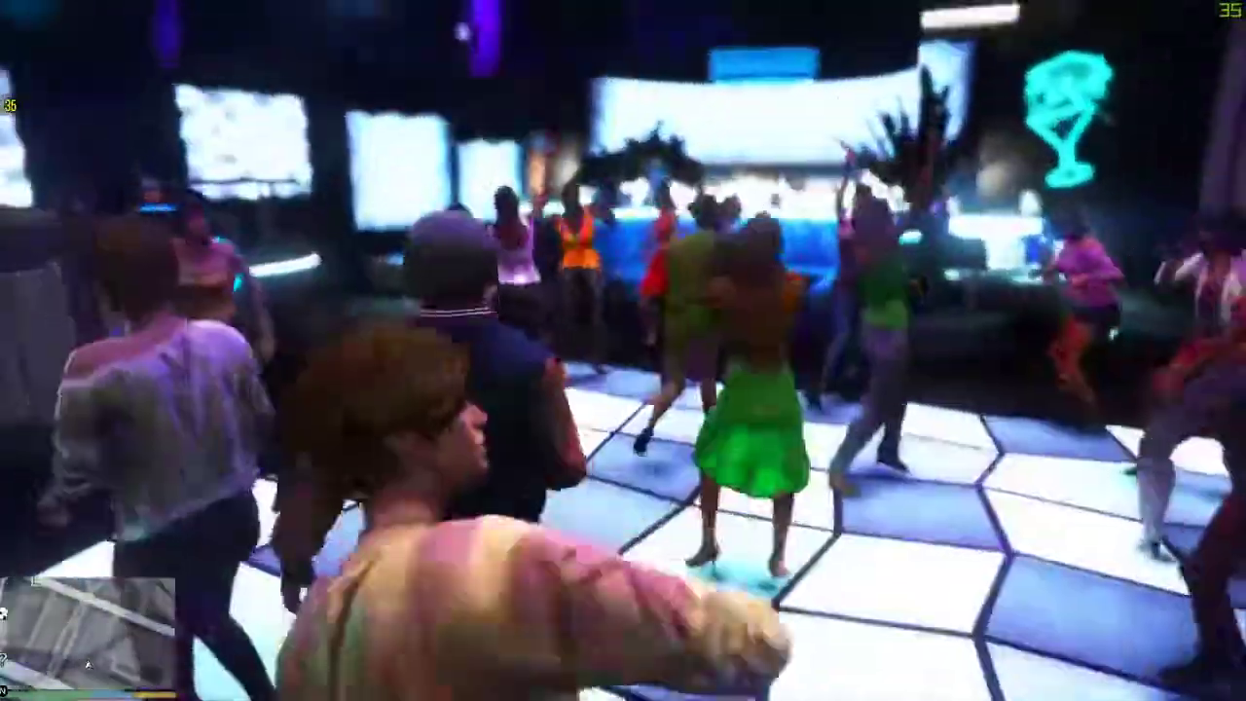
pyautogui.press('w')
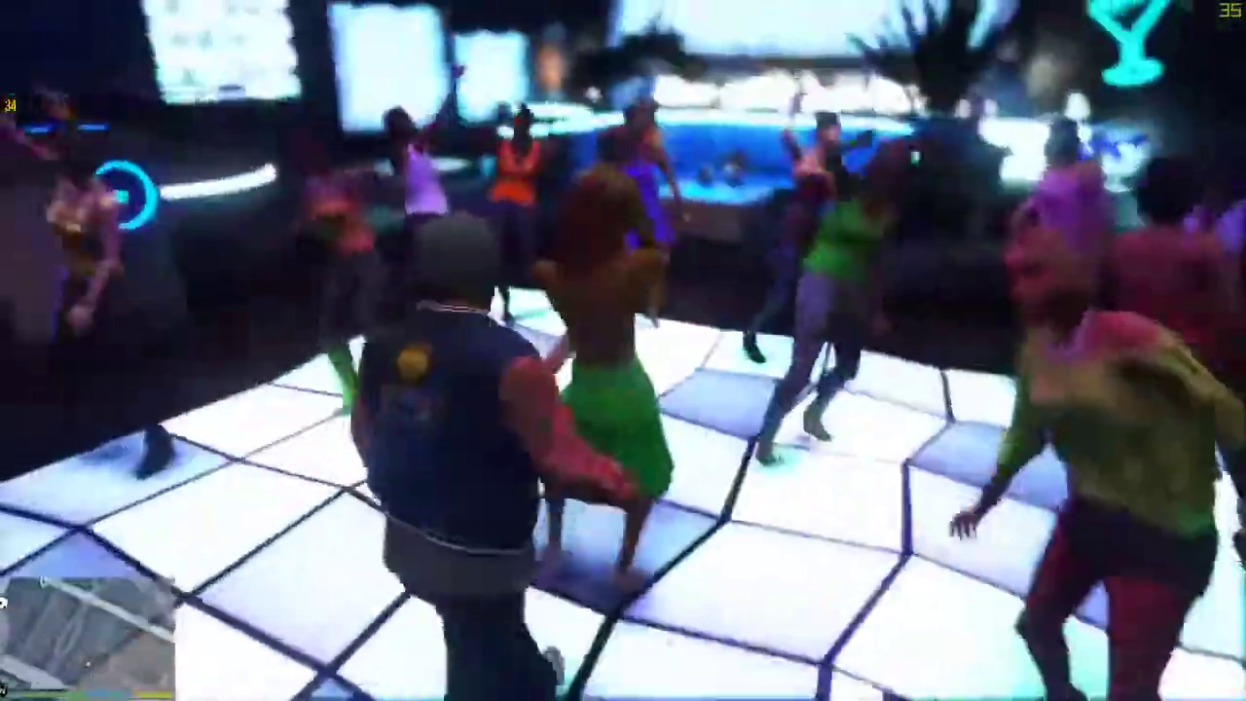
pyautogui.press('w')
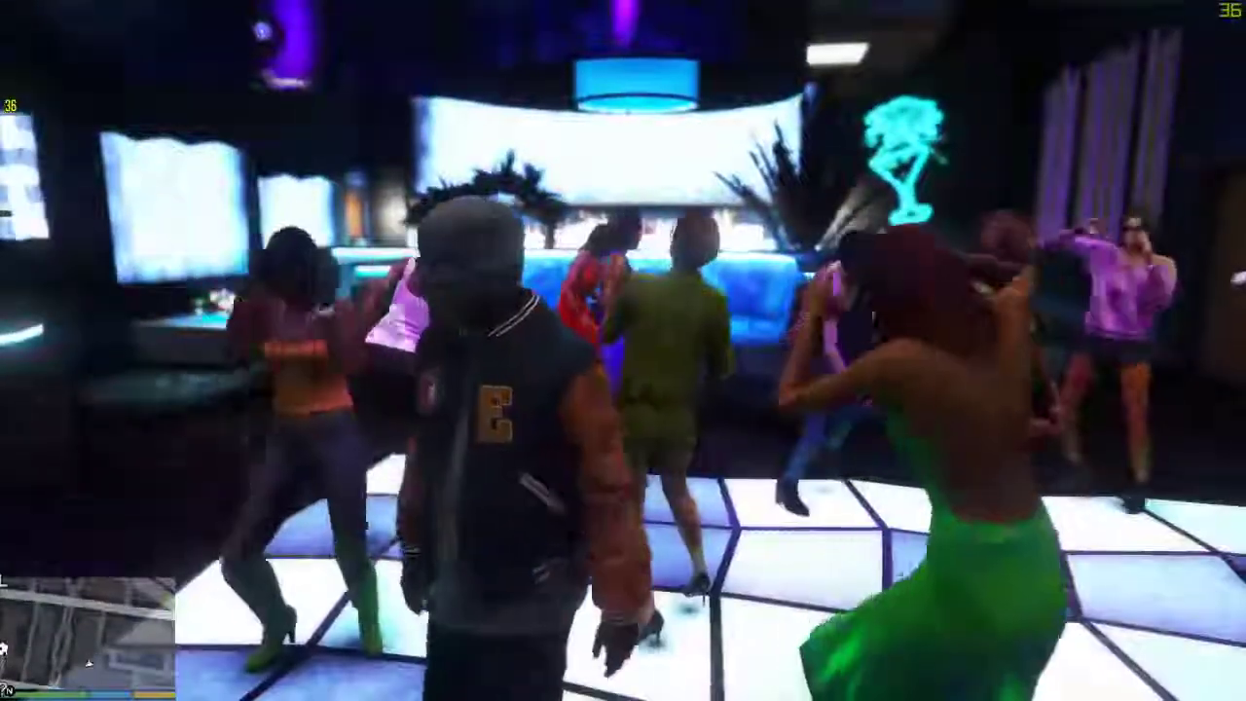
pyautogui.press('w')
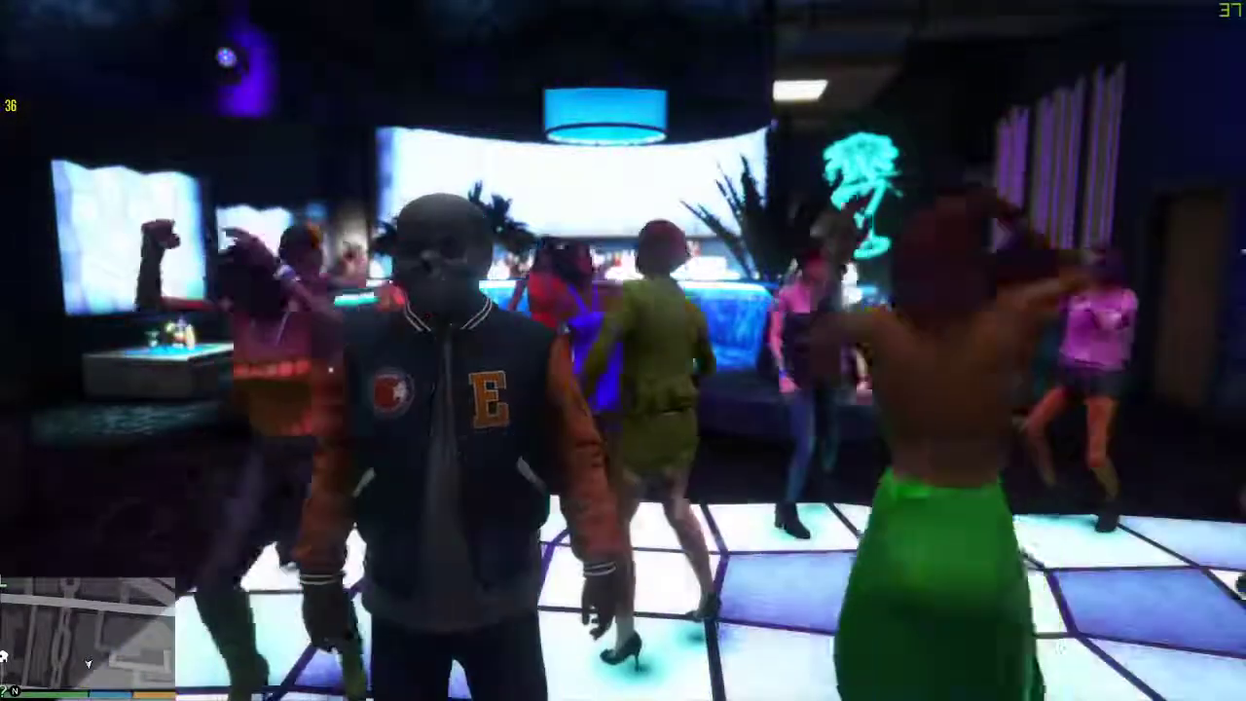
pyautogui.press('w')
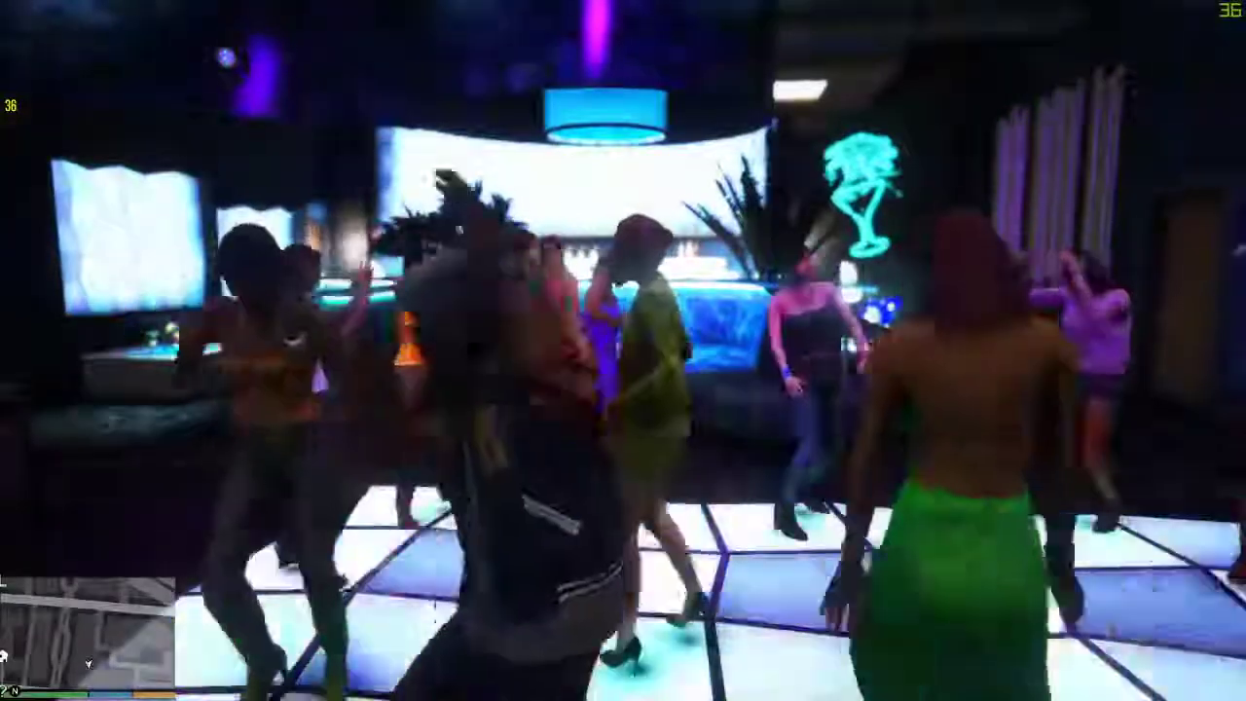